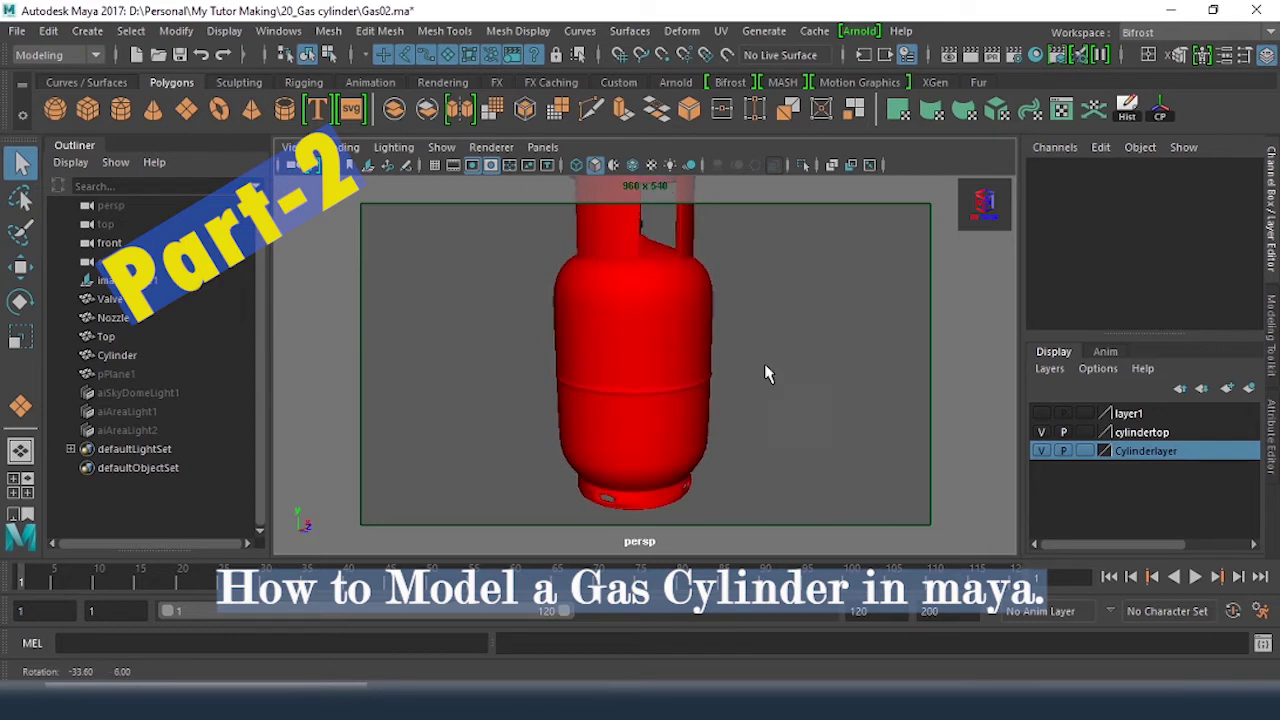
scroll(654, 359, down, 5)
alt+middle_drag(719, 340, 711, 388)
alt+drag(711, 388, 691, 343)
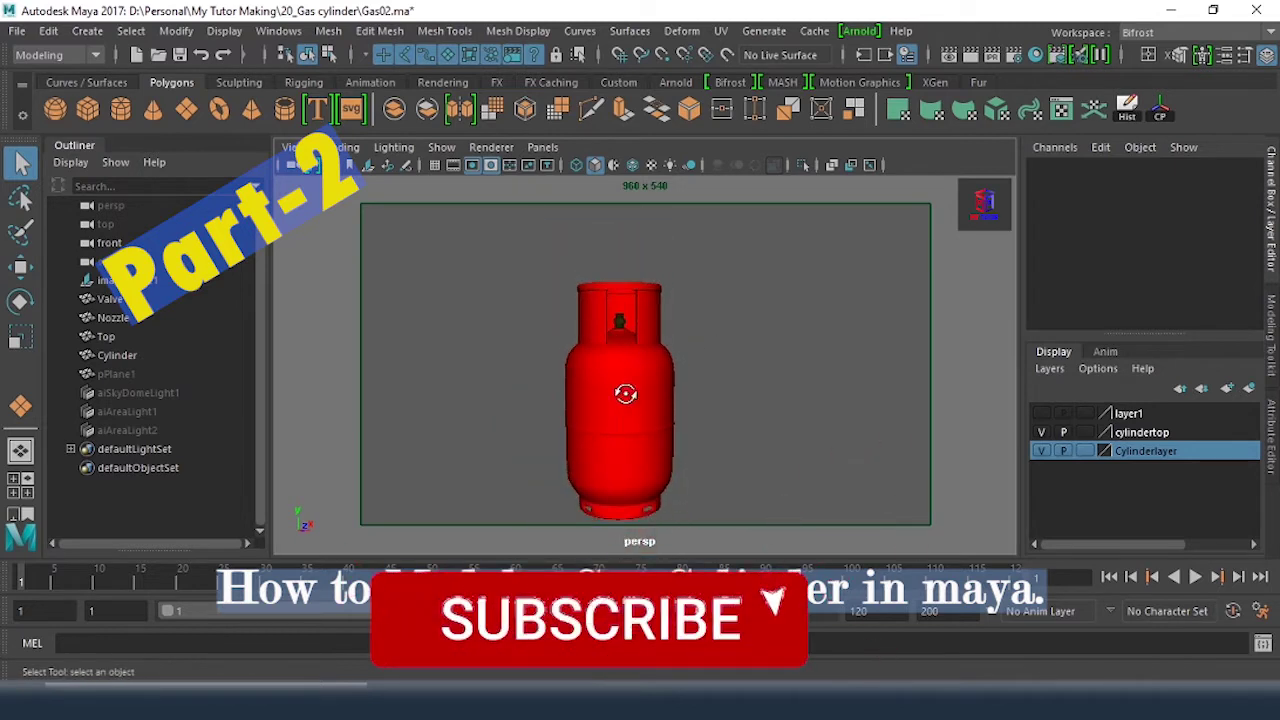
alt+drag(626, 395, 826, 389)
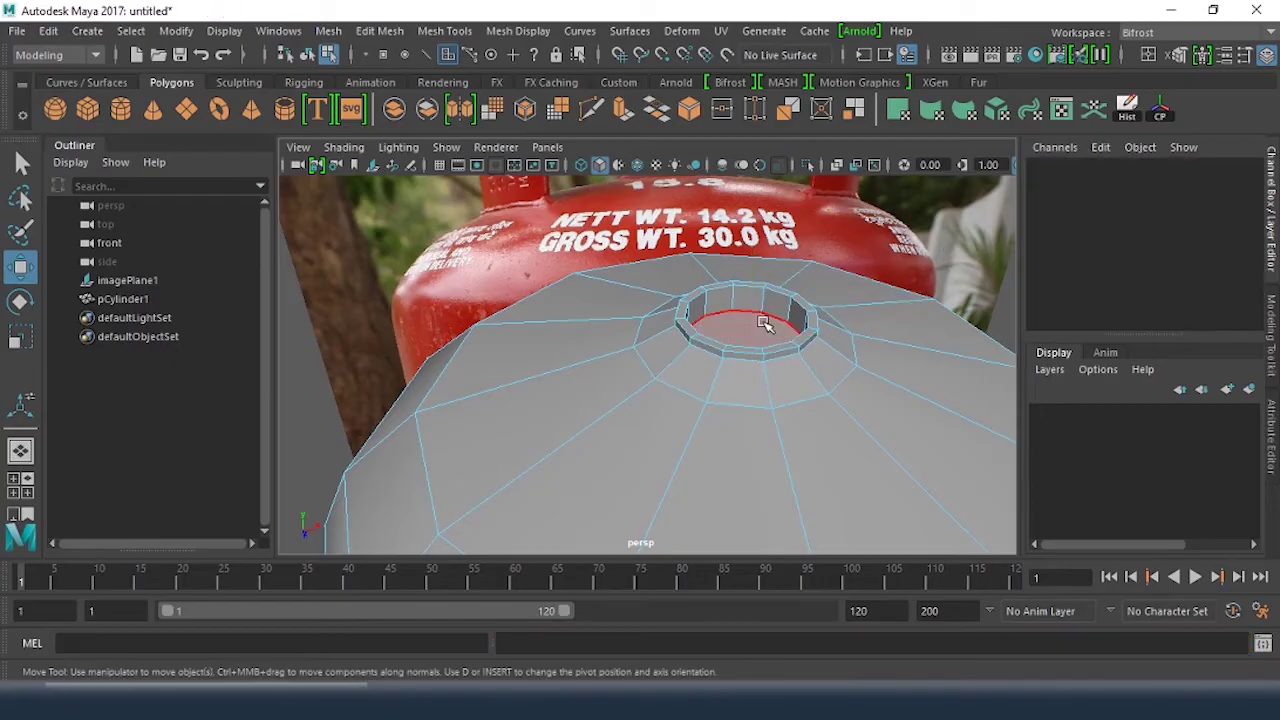
Step: Detach the face at the bottom of the cylinder's top opening and separate it into its own mesh
click(760, 322)
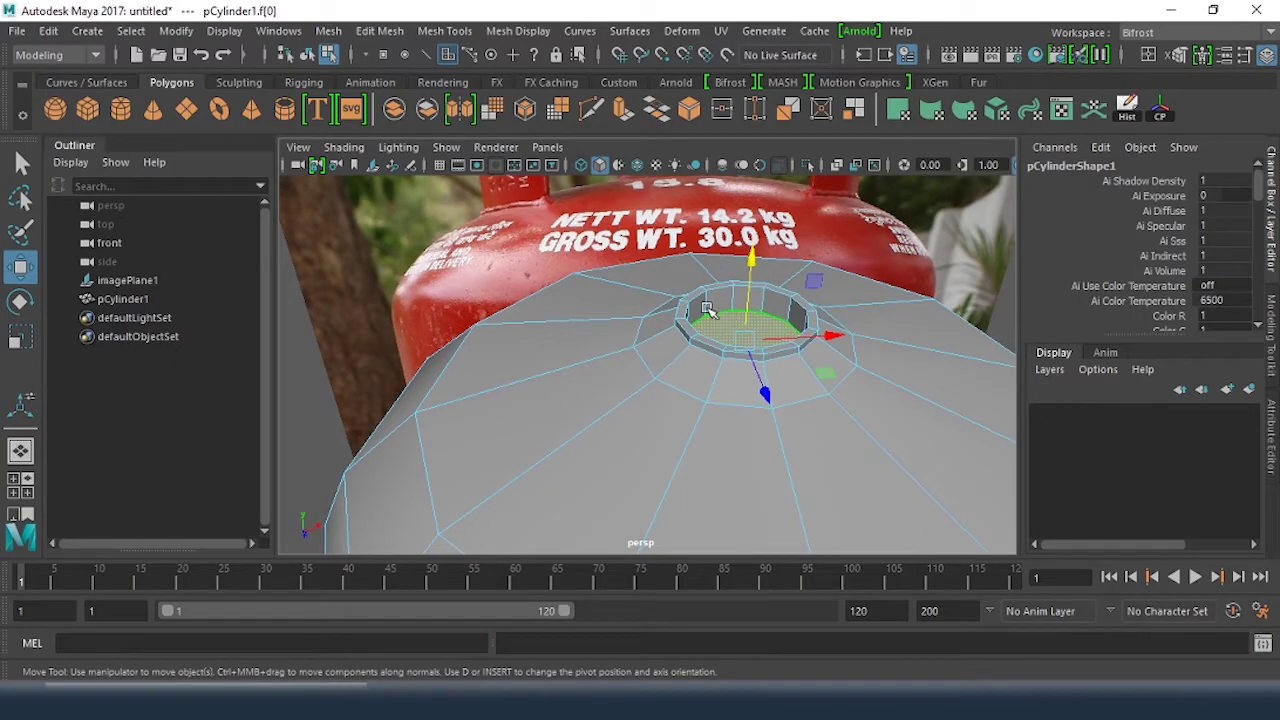
click(381, 32)
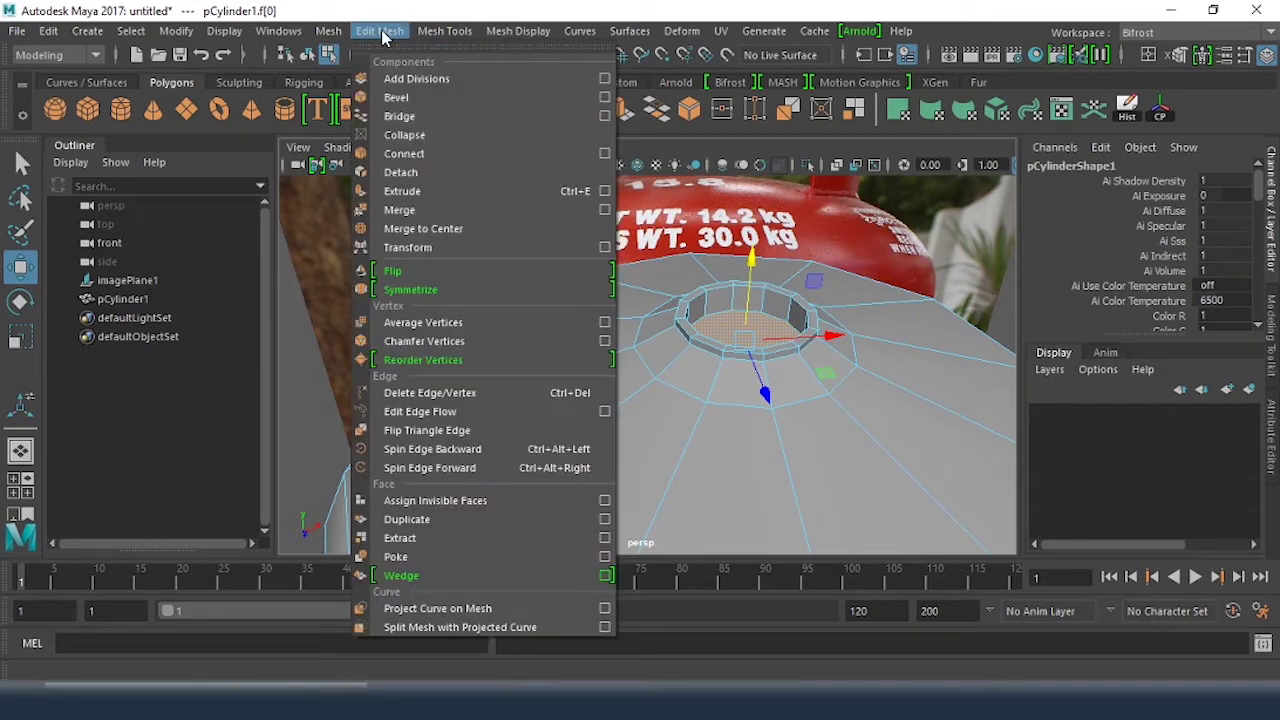
click(402, 174)
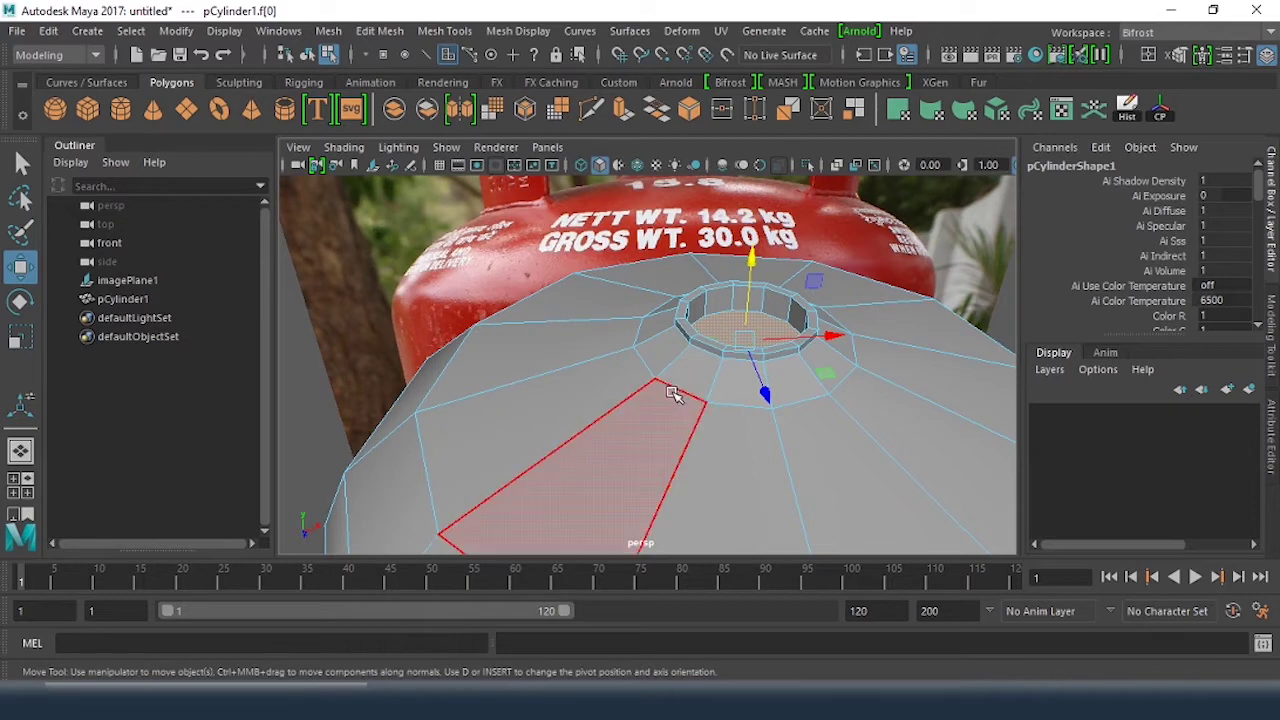
right_drag(672, 392, 752, 140)
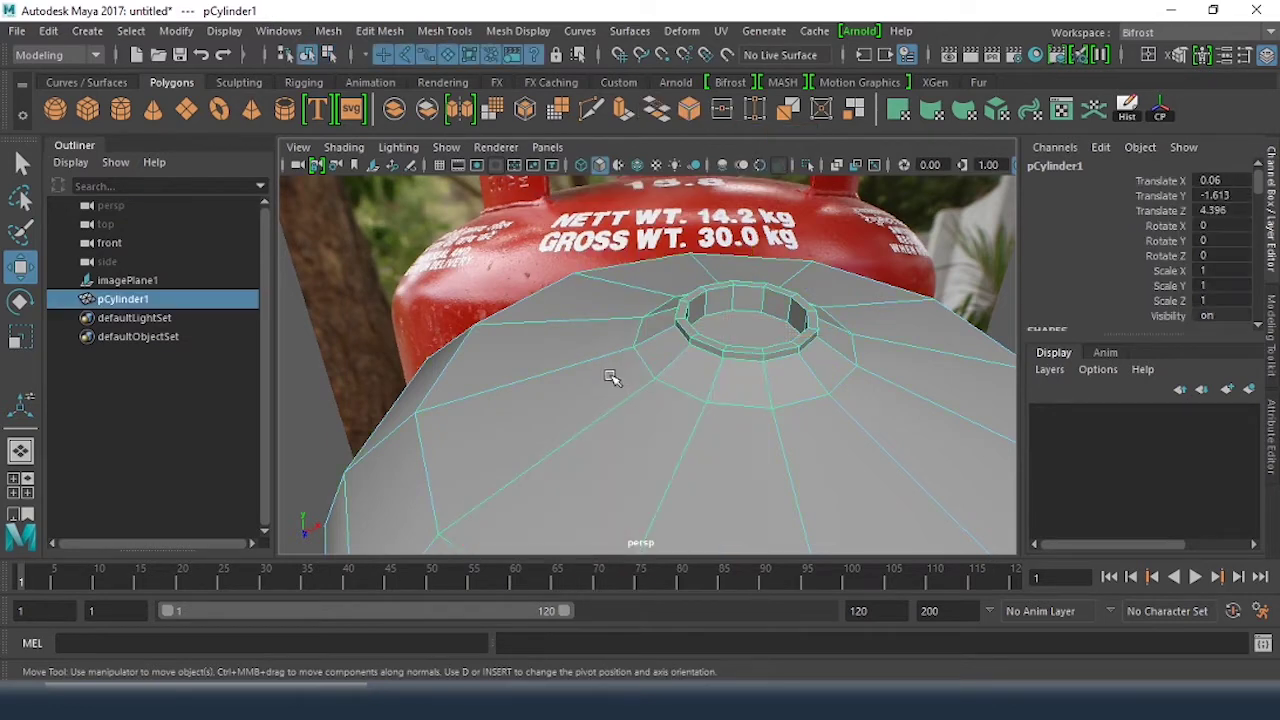
click(330, 31)
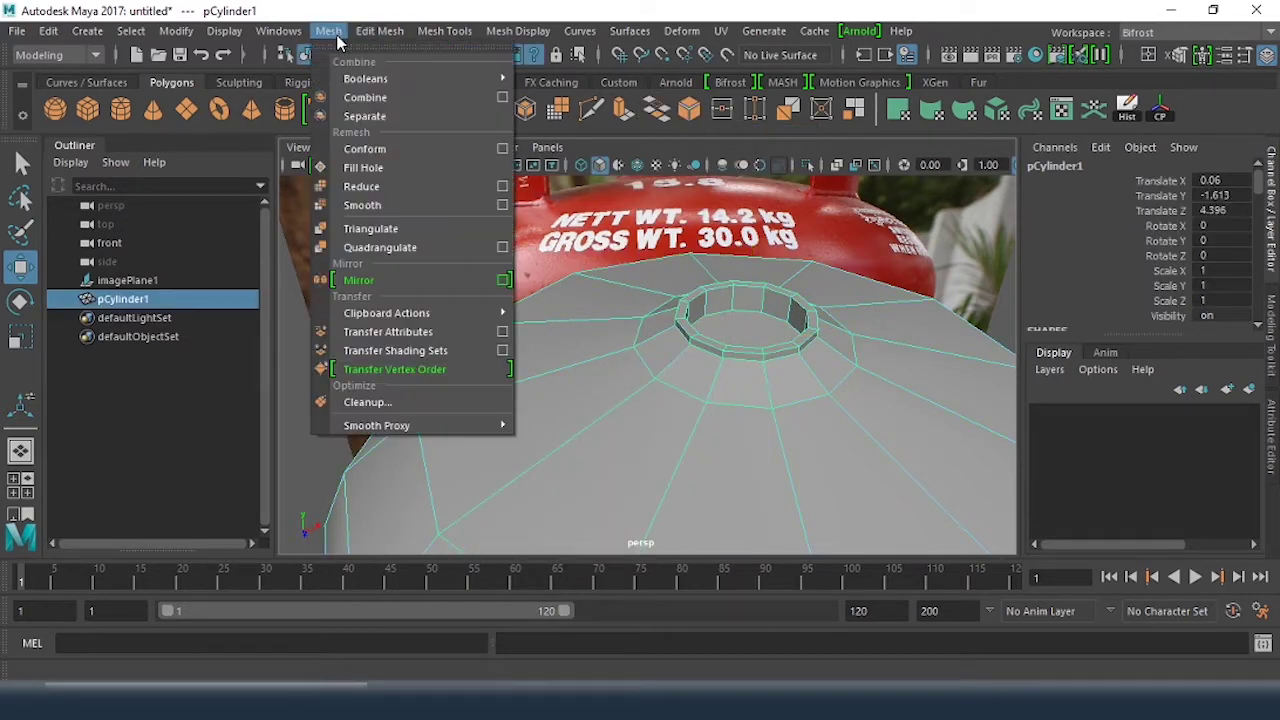
click(365, 116)
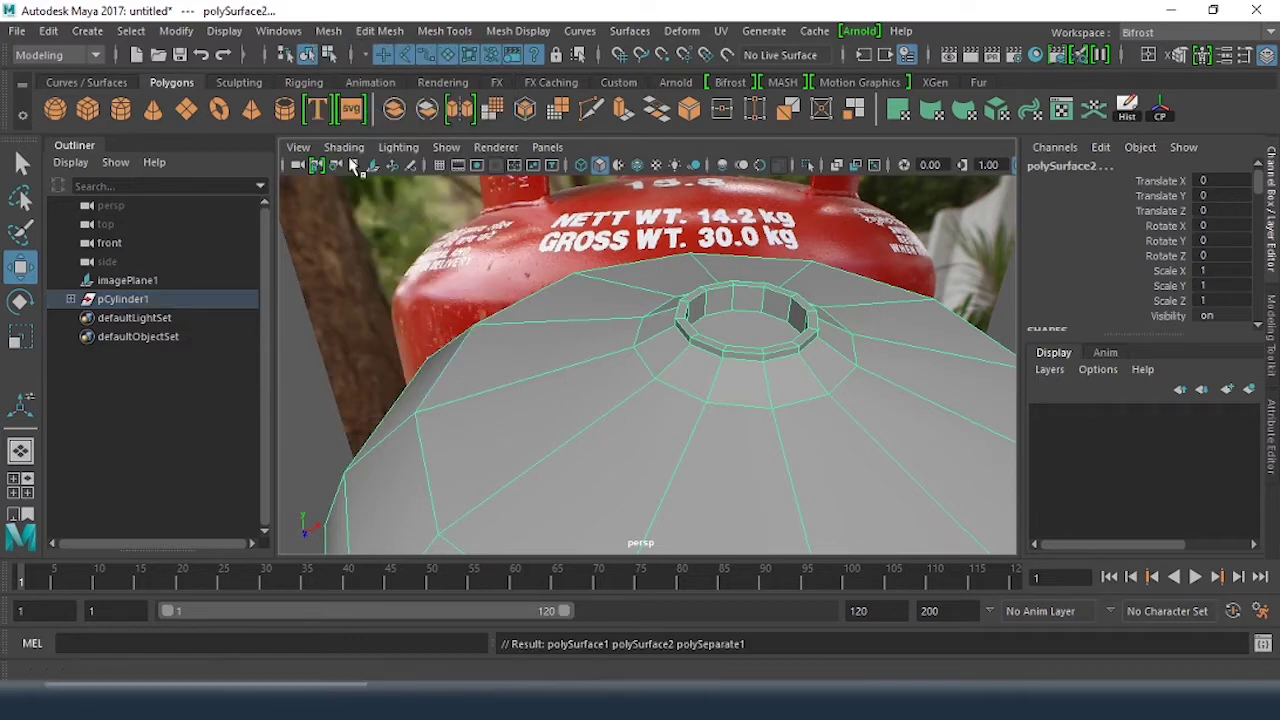
click(300, 357)
Step: Turn on smooth mesh preview for the separated disc and for the cylinder body
click(740, 332)
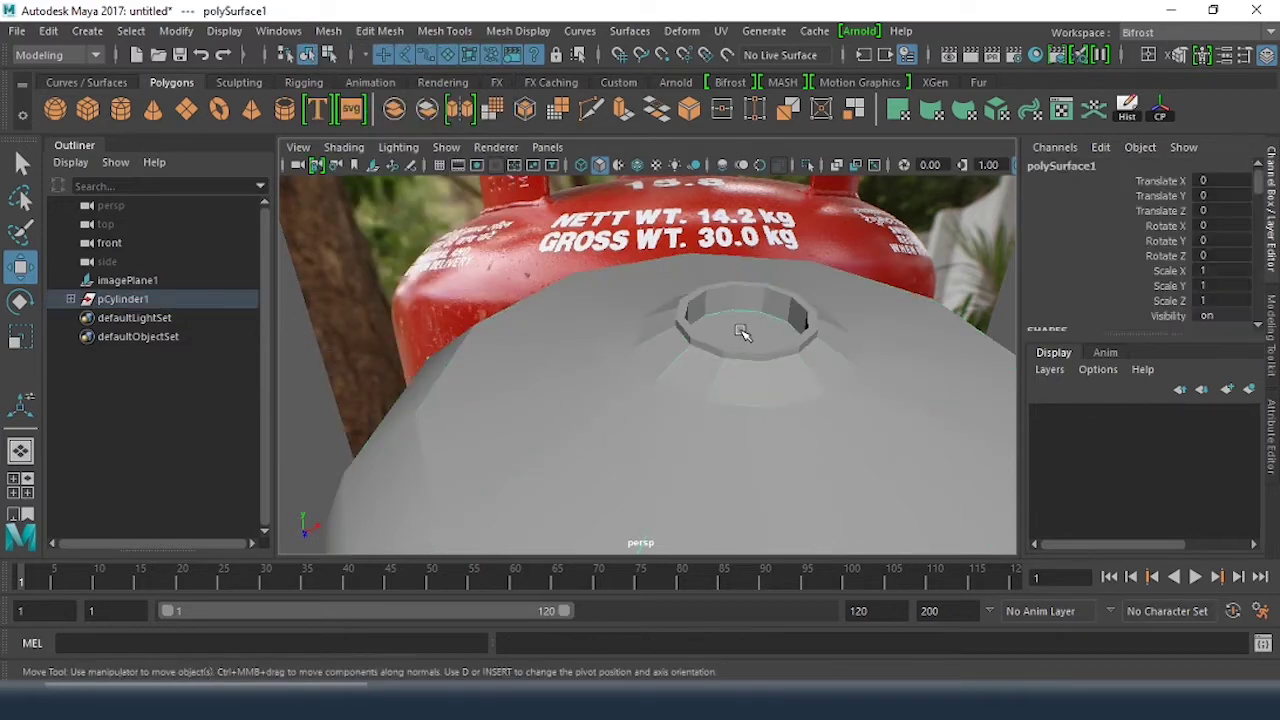
click(725, 412)
click(741, 331)
key(3)
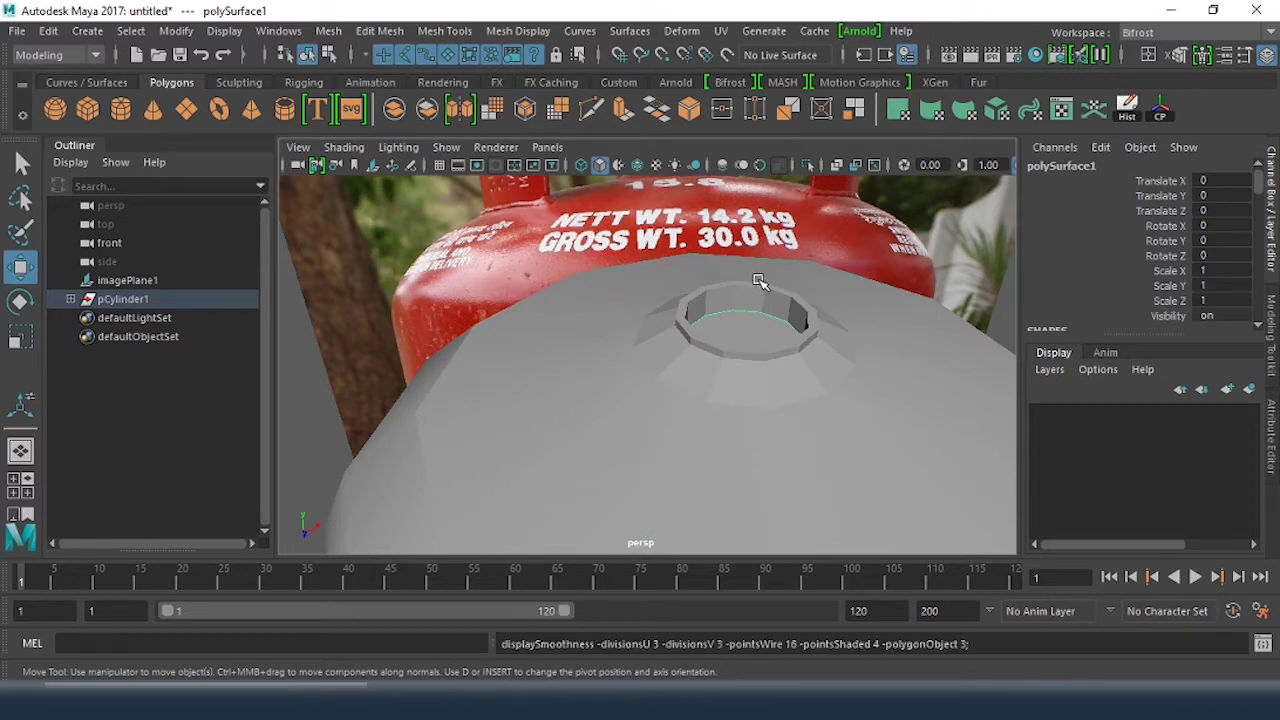
click(399, 311)
click(486, 390)
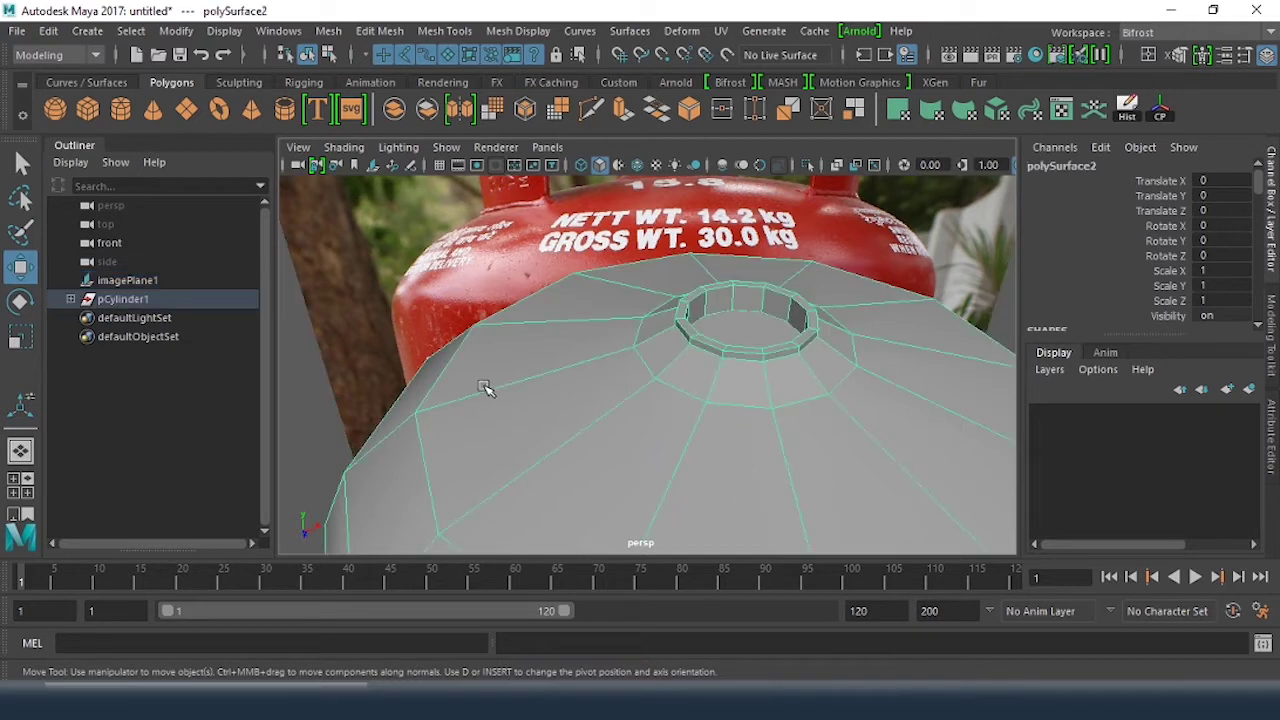
key(3)
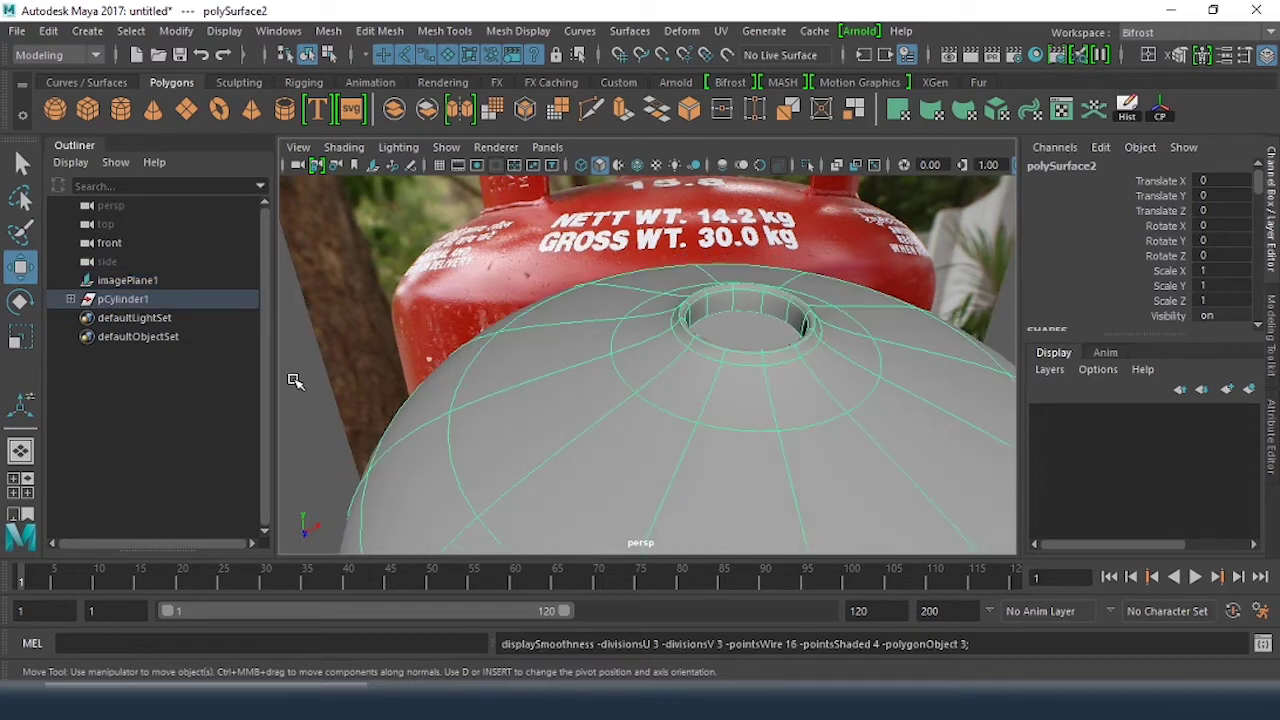
click(320, 392)
Step: Extrude the disc's face up to the opening's rim and again by about 0.344, with its smooth preview turned off
click(766, 333)
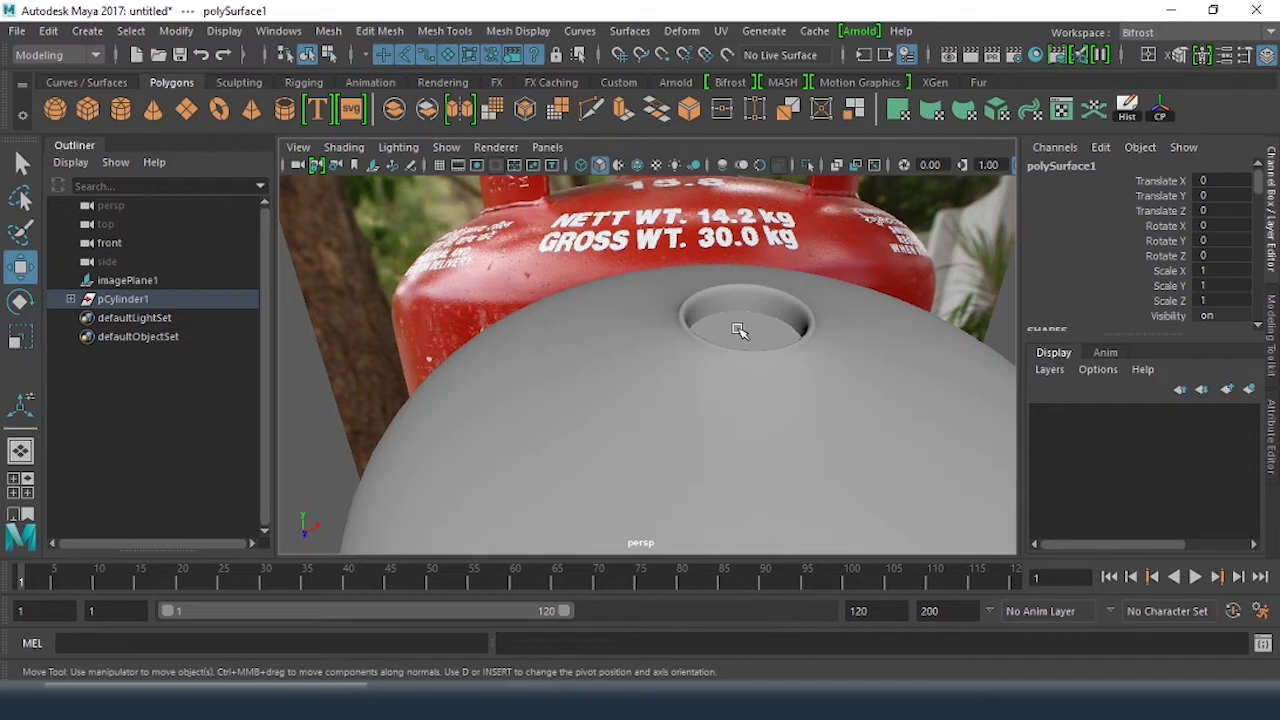
right_drag(738, 330, 737, 214)
click(753, 336)
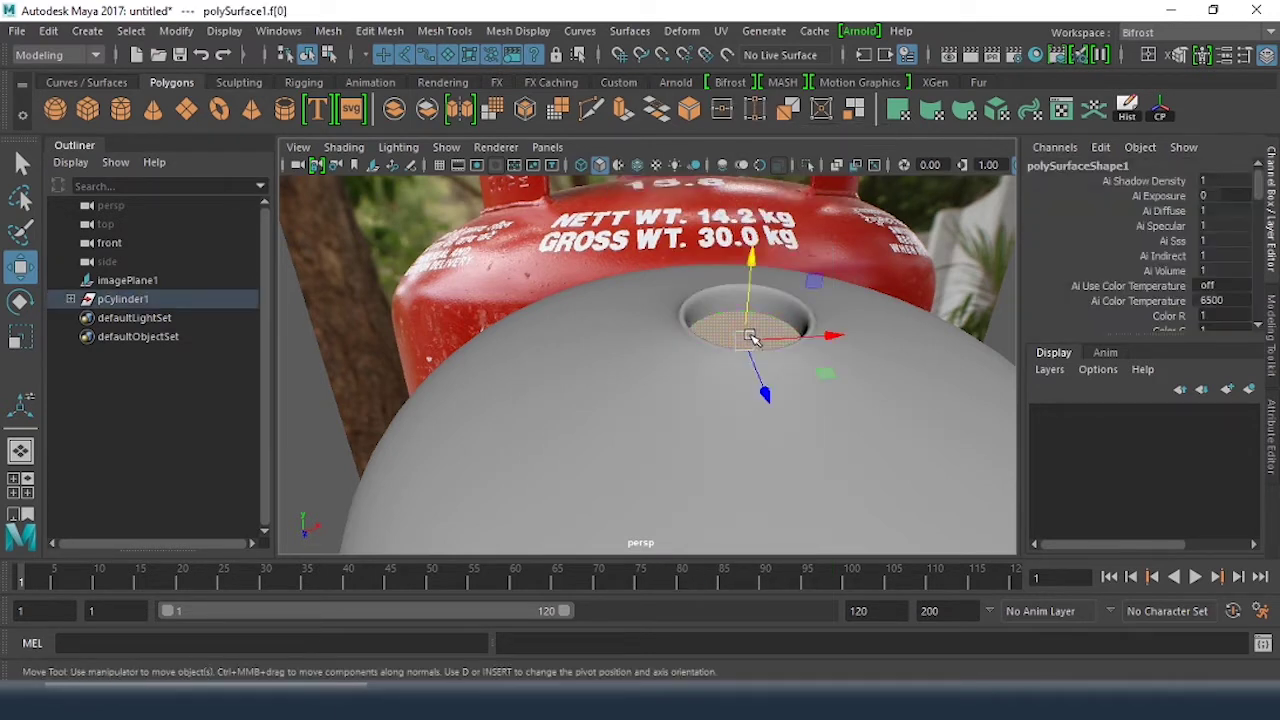
key(ctrl+e)
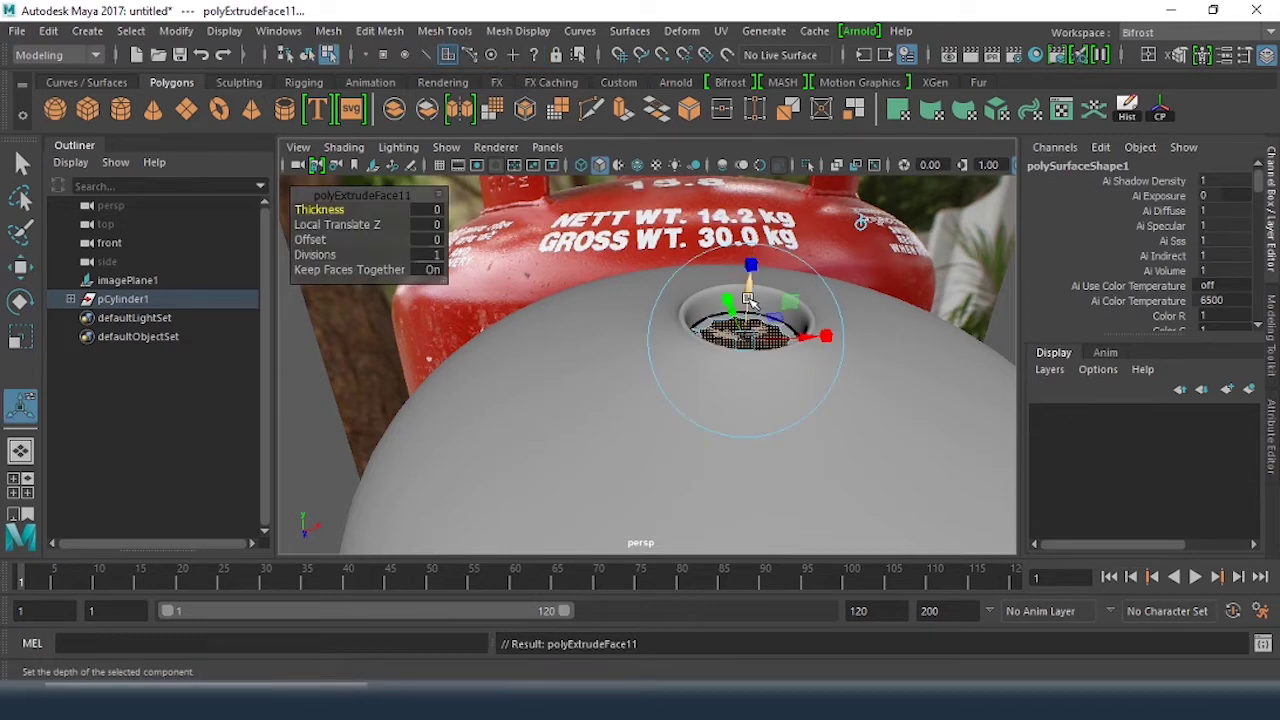
key(1)
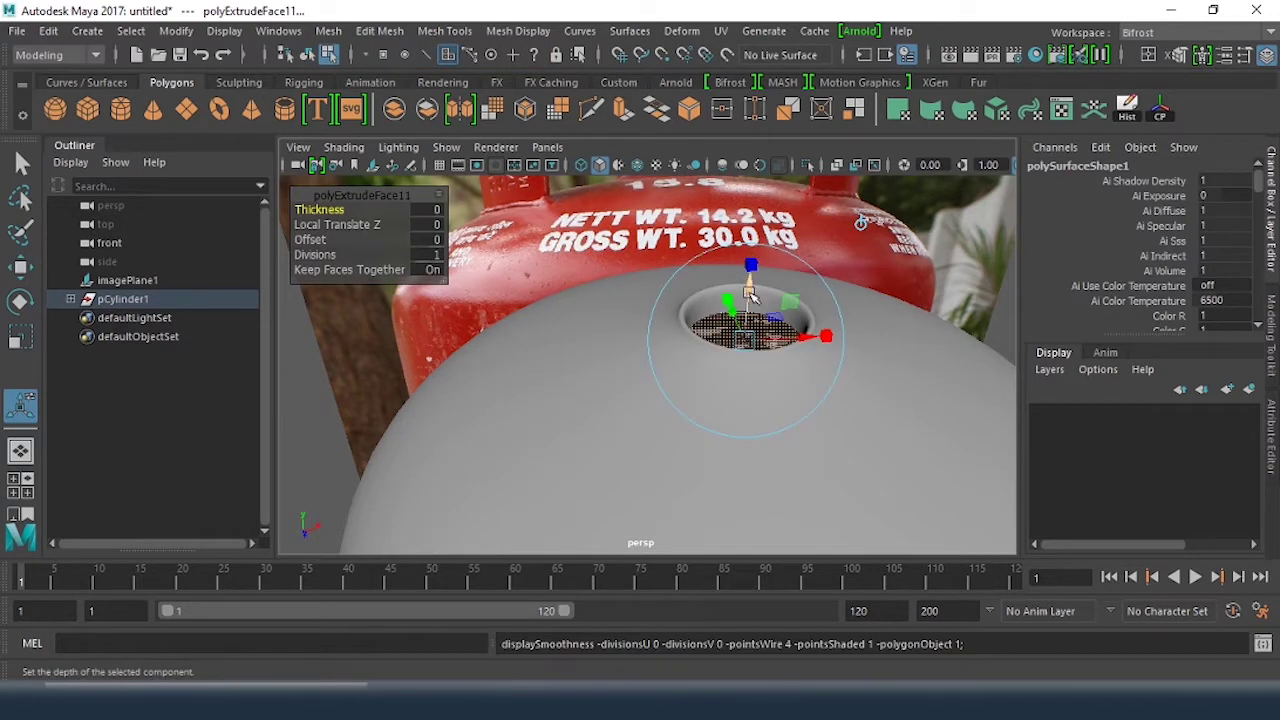
drag(752, 296, 750, 270)
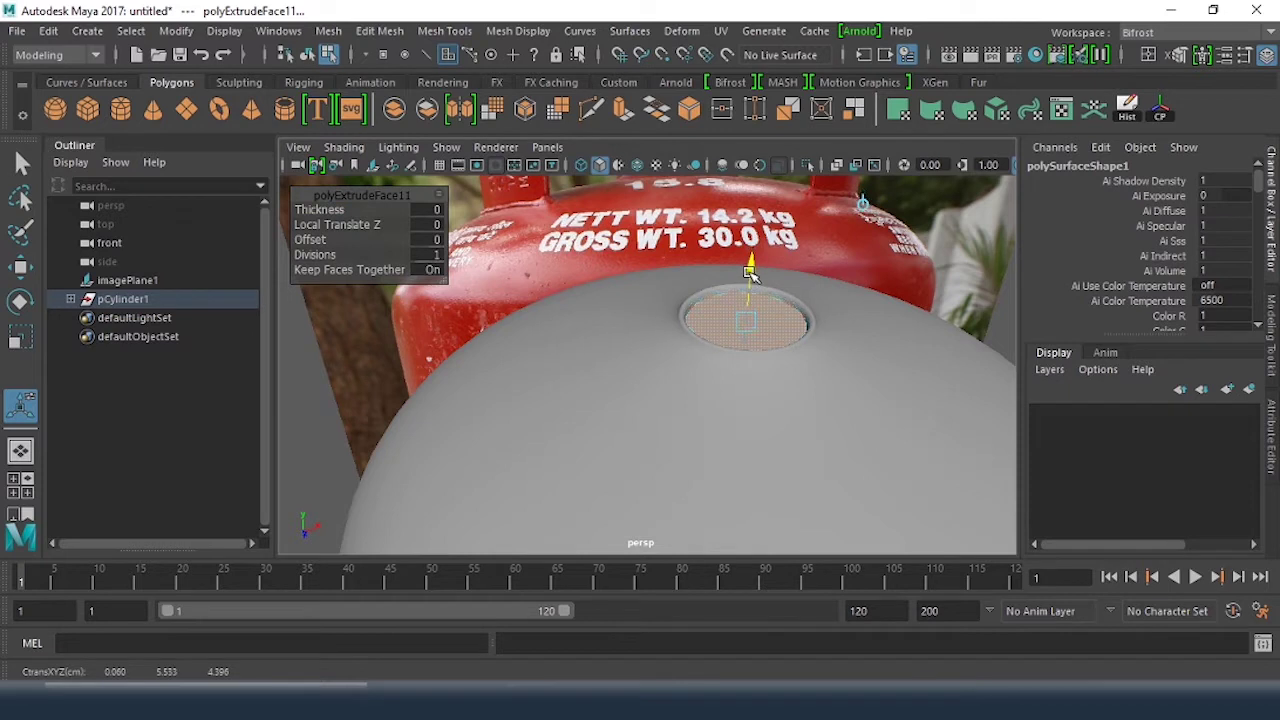
key(ctrl+e)
drag(750, 275, 755, 235)
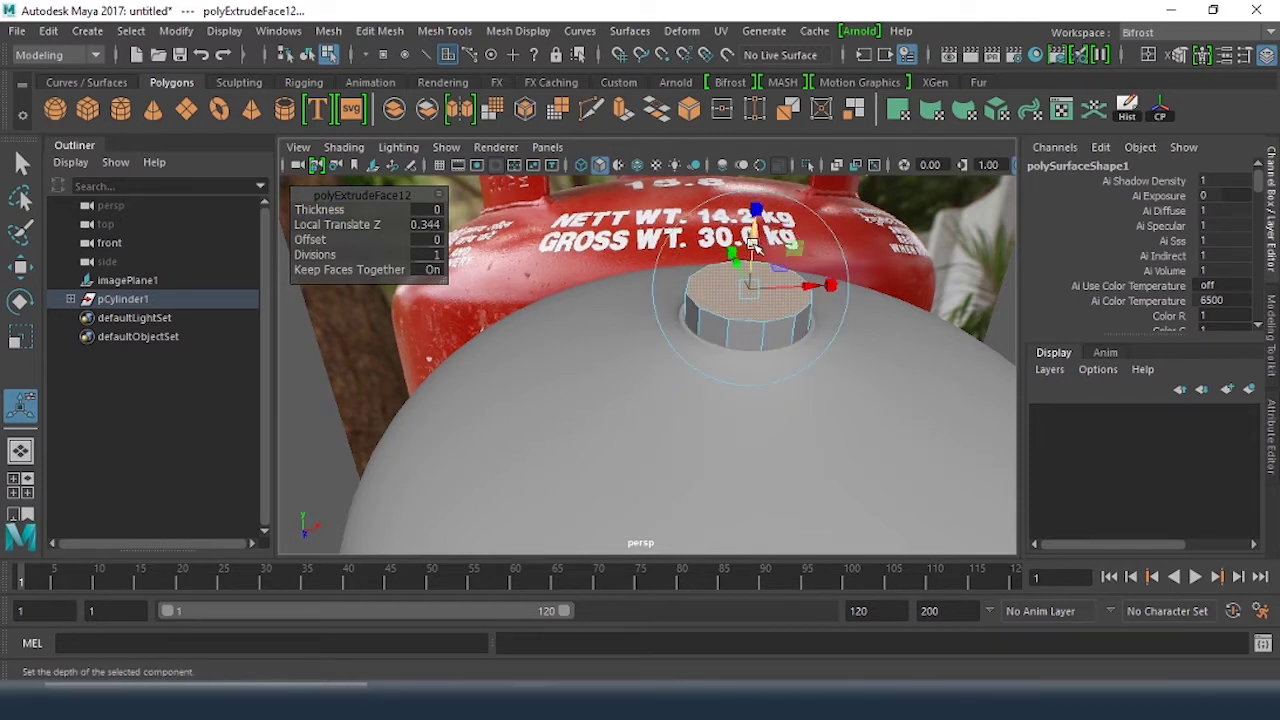
Step: Narrow the extruded top face to the valve neck's width in the front view reference and lower it to the neck's base
key(space)
key(space)
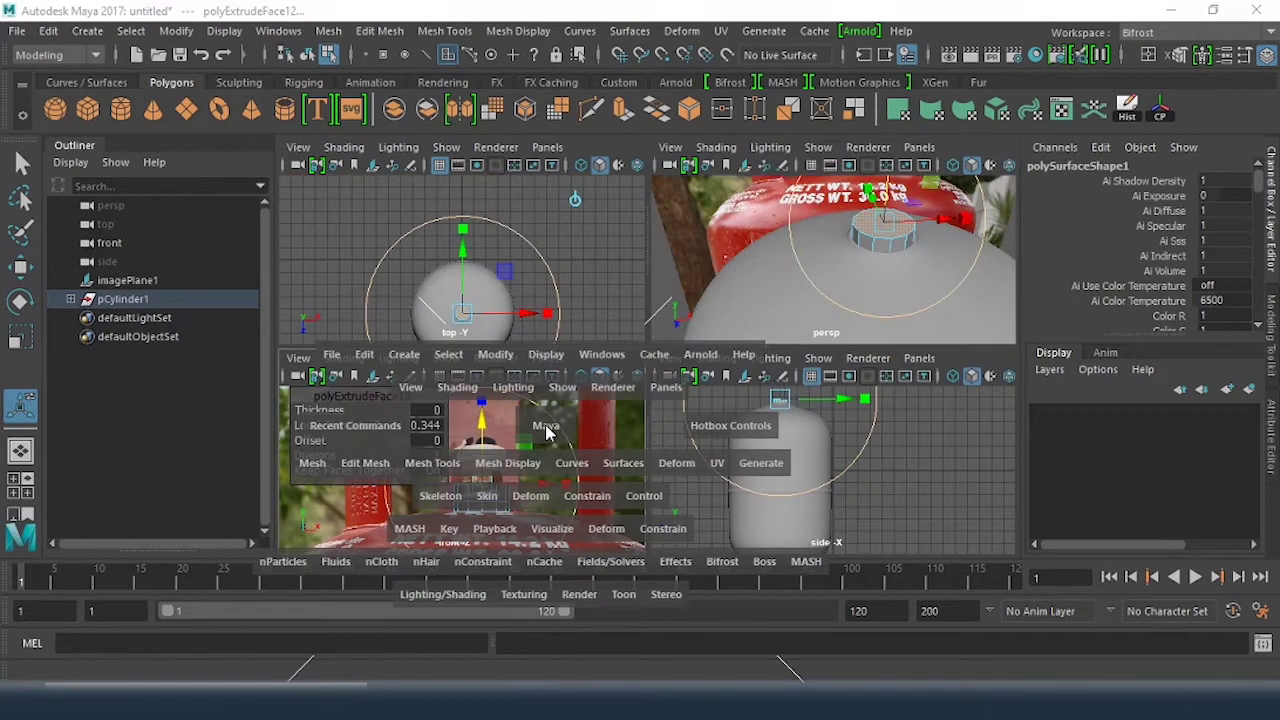
scroll(655, 425, up, 4)
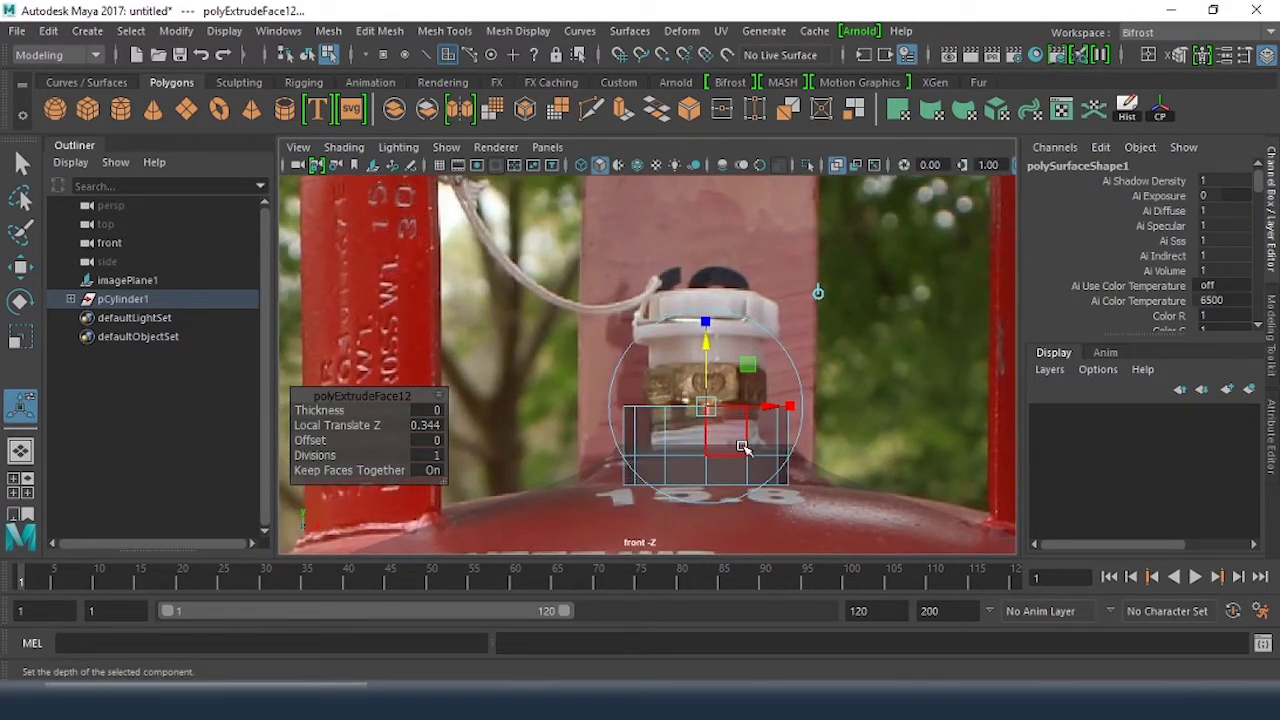
click(790, 409)
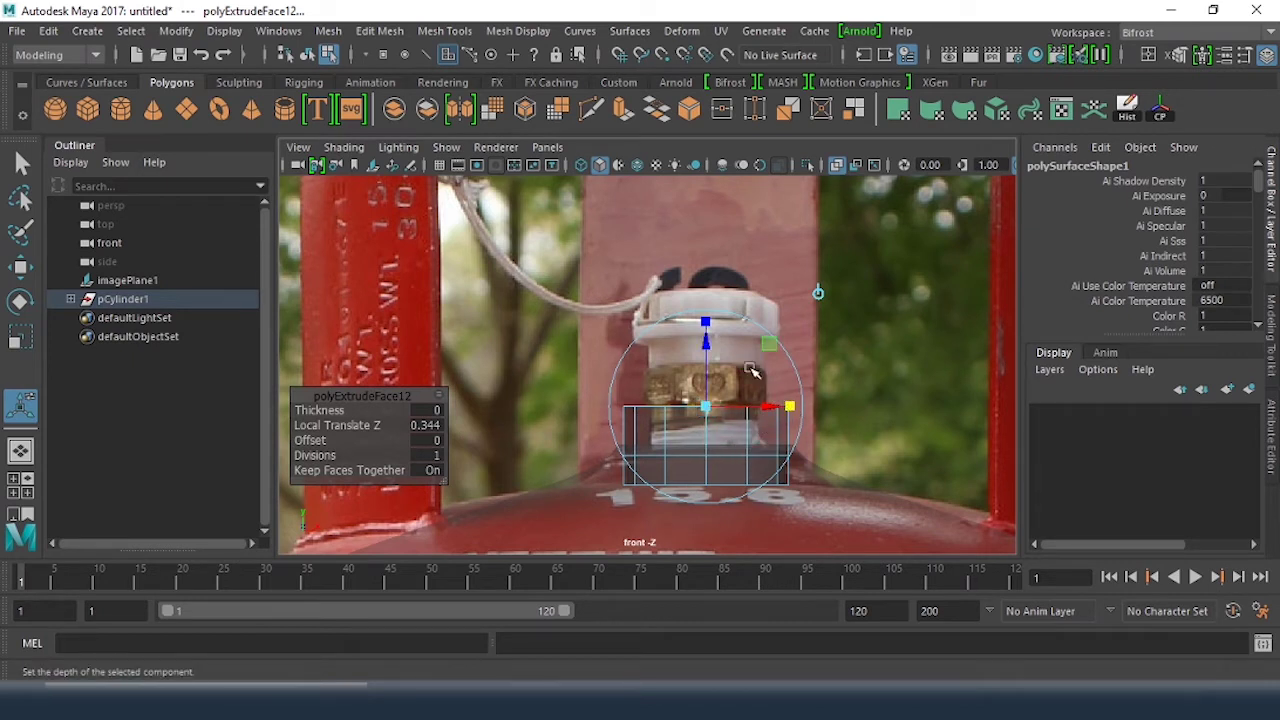
drag(706, 409, 685, 408)
key(w)
drag(708, 344, 710, 377)
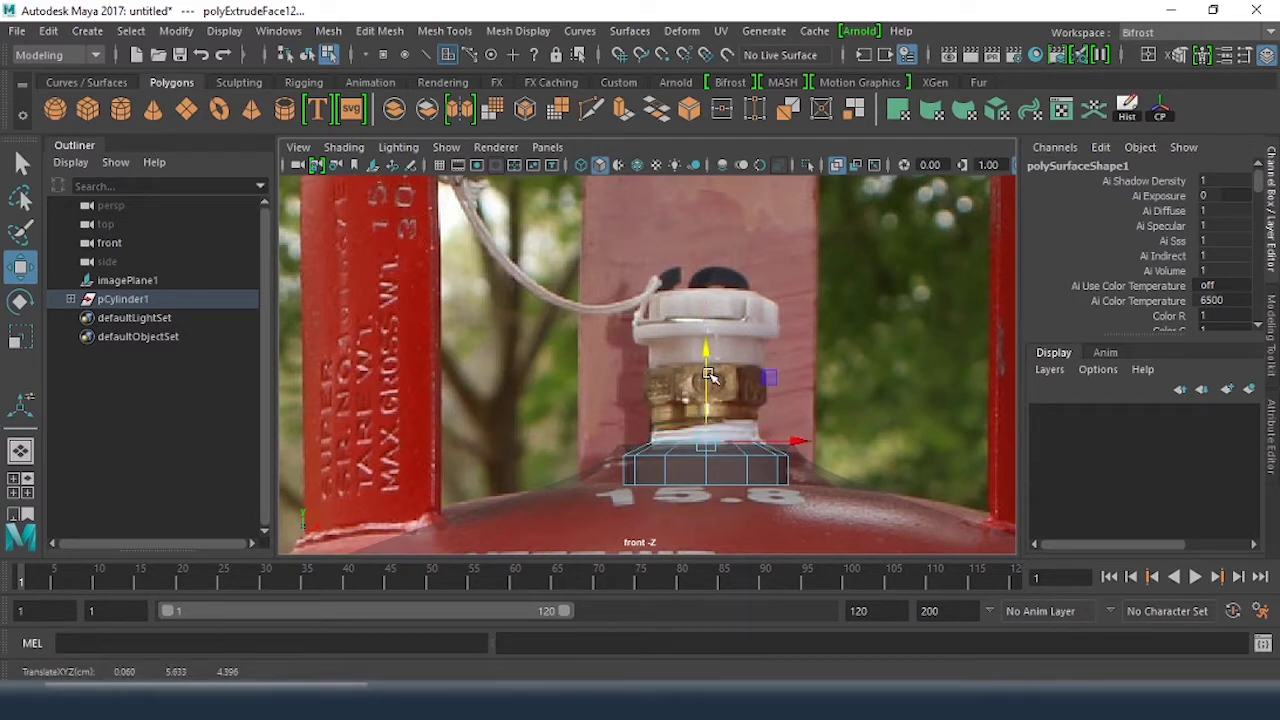
Step: Extrude the narrowed top face upward to form the valve's neck, up to the white cap in the reference
key(ctrl+e)
drag(705, 370, 705, 338)
key(ctrl+e)
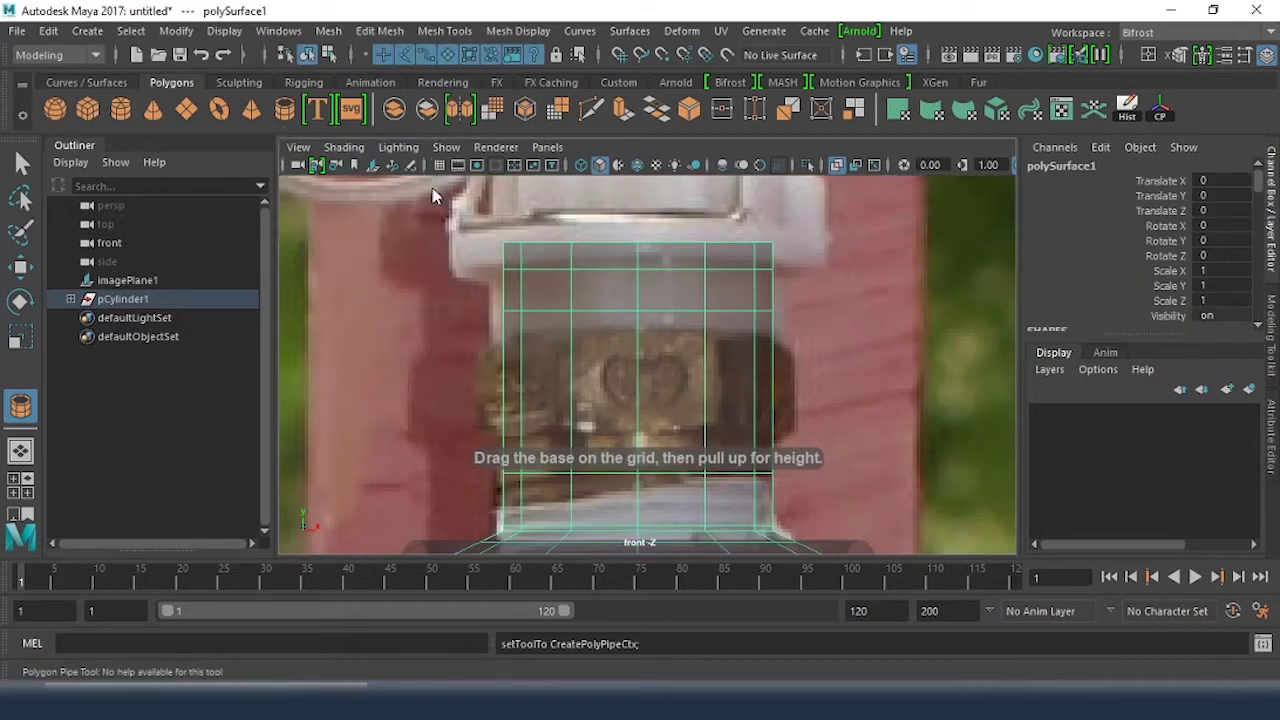
Step: Create a polygon pipe centred on the valve neck, about 0.533 in radius and 0.916 high
key(space)
scroll(518, 306, down, 3)
drag(468, 264, 521, 306)
drag(470, 250, 468, 192)
scroll(690, 250, down, 10)
click(843, 296)
key(w)
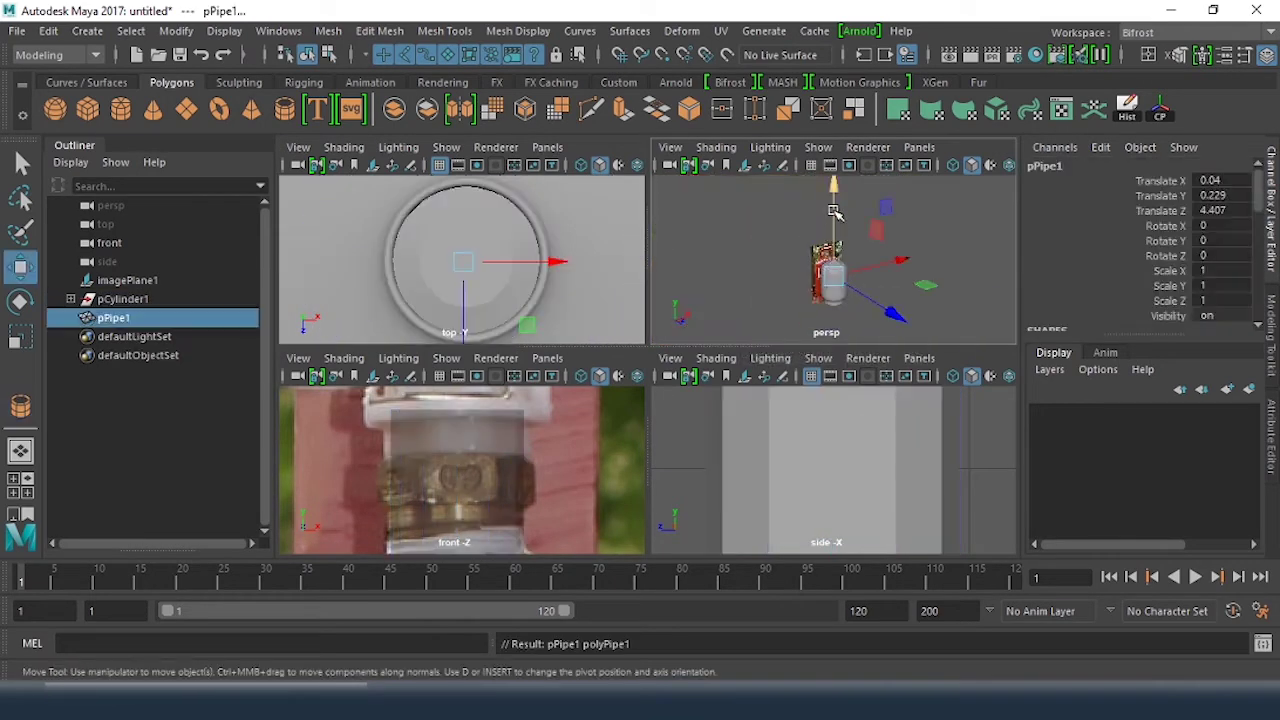
Step: Raise the pipe to the height of the valve's brass nut in the front view reference
drag(835, 212, 835, 186)
key(f)
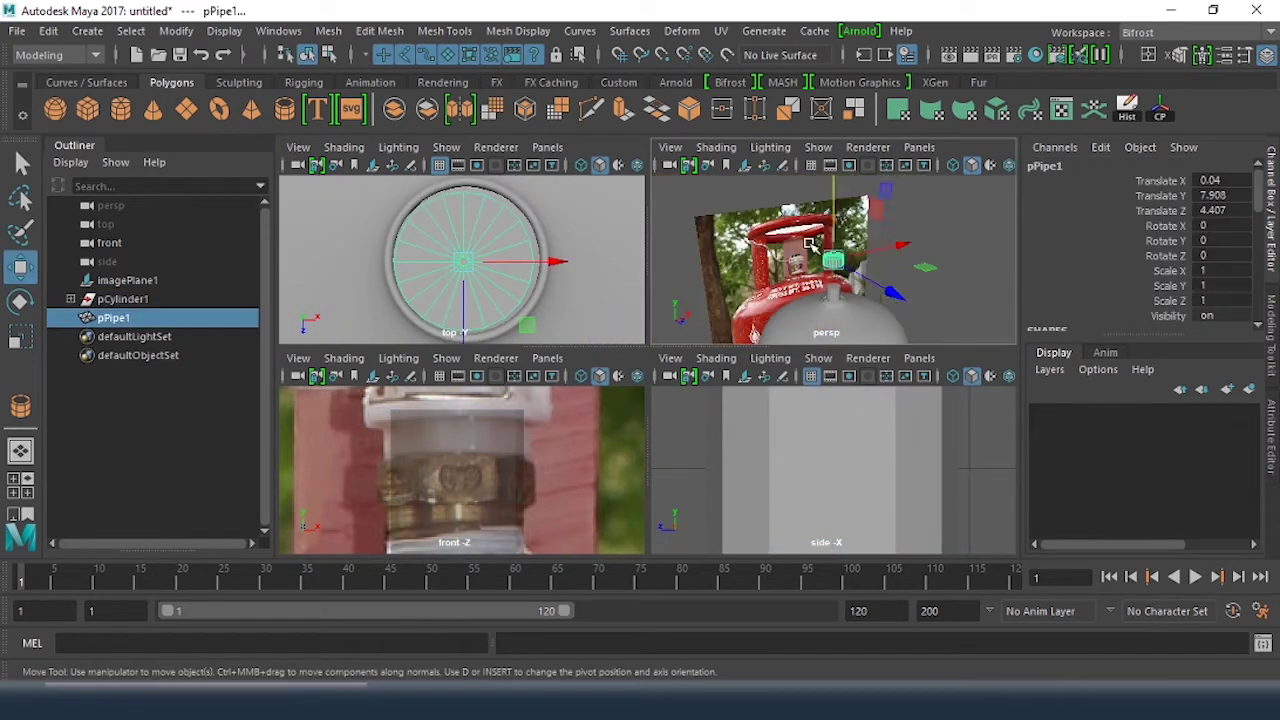
key(space)
drag(641, 250, 645, 280)
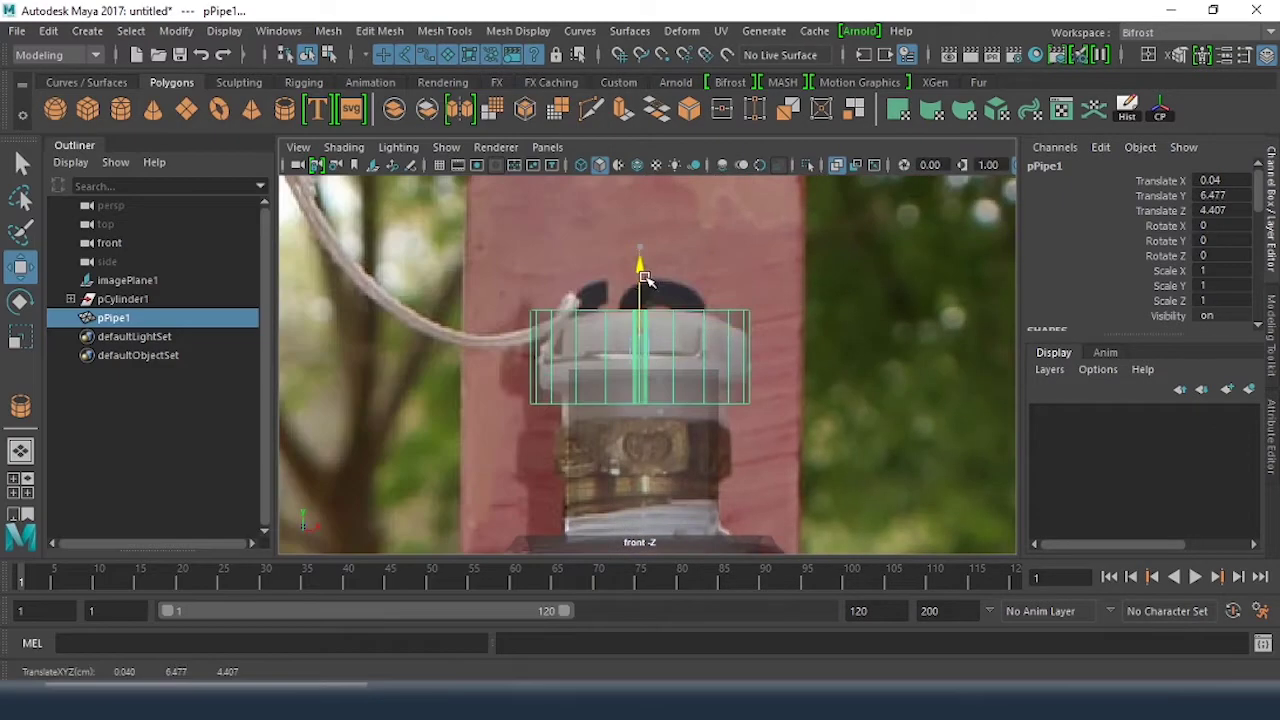
scroll(645, 320, up, 5)
scroll(1080, 266, down, 5)
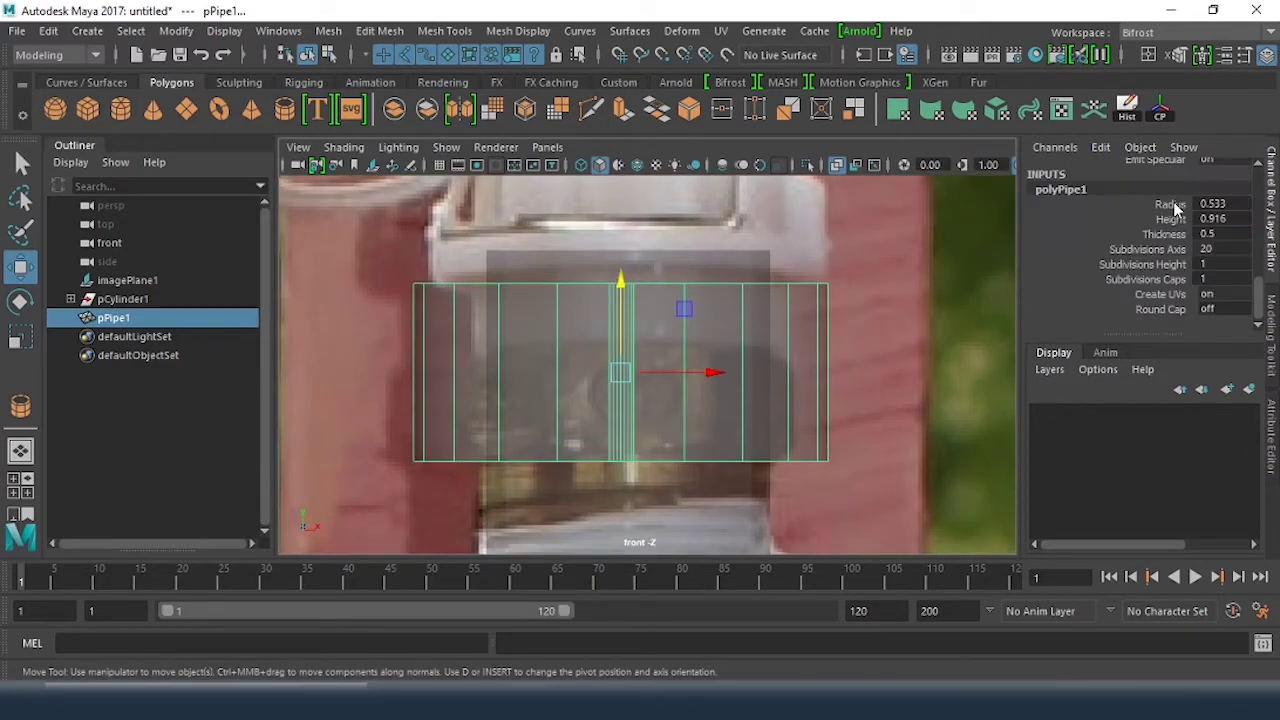
Step: Set the pipe's thickness to 0.2 and its radius to 0.433
click(1172, 206)
middle_drag(830, 237, 854, 247)
click(1148, 237)
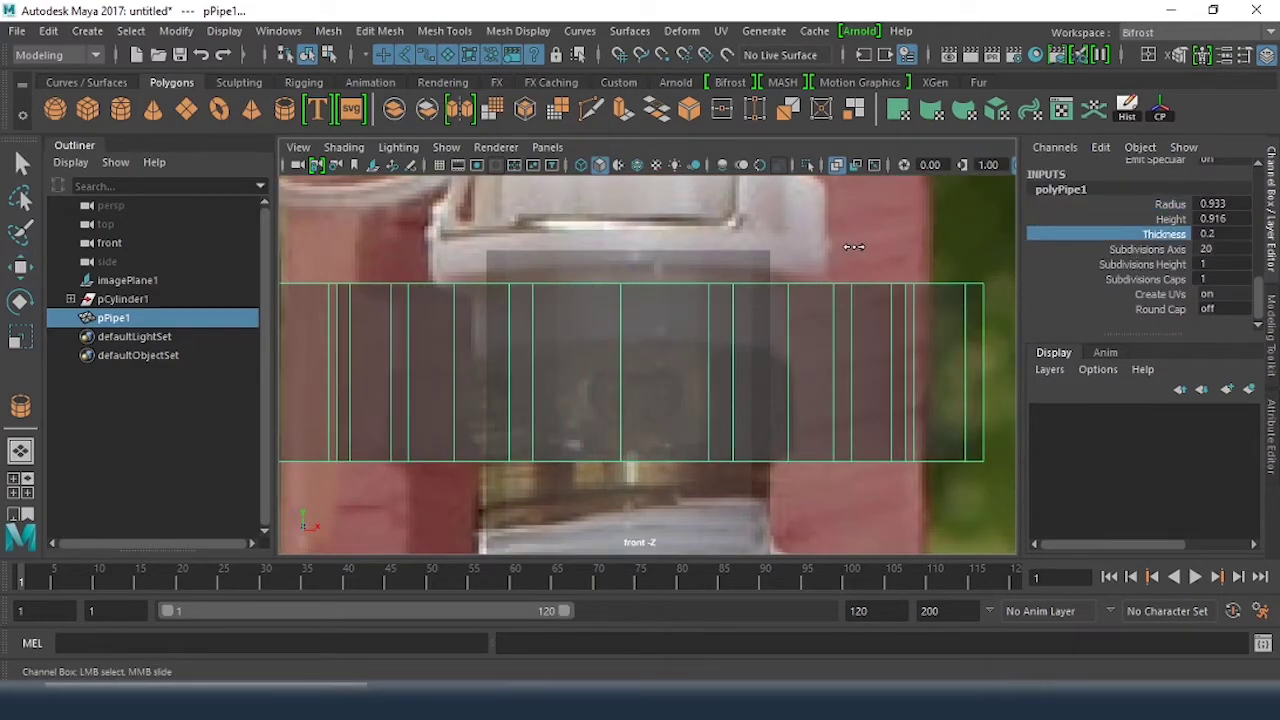
scroll(853, 246, down, 5)
click(1170, 204)
middle_drag(763, 266, 760, 272)
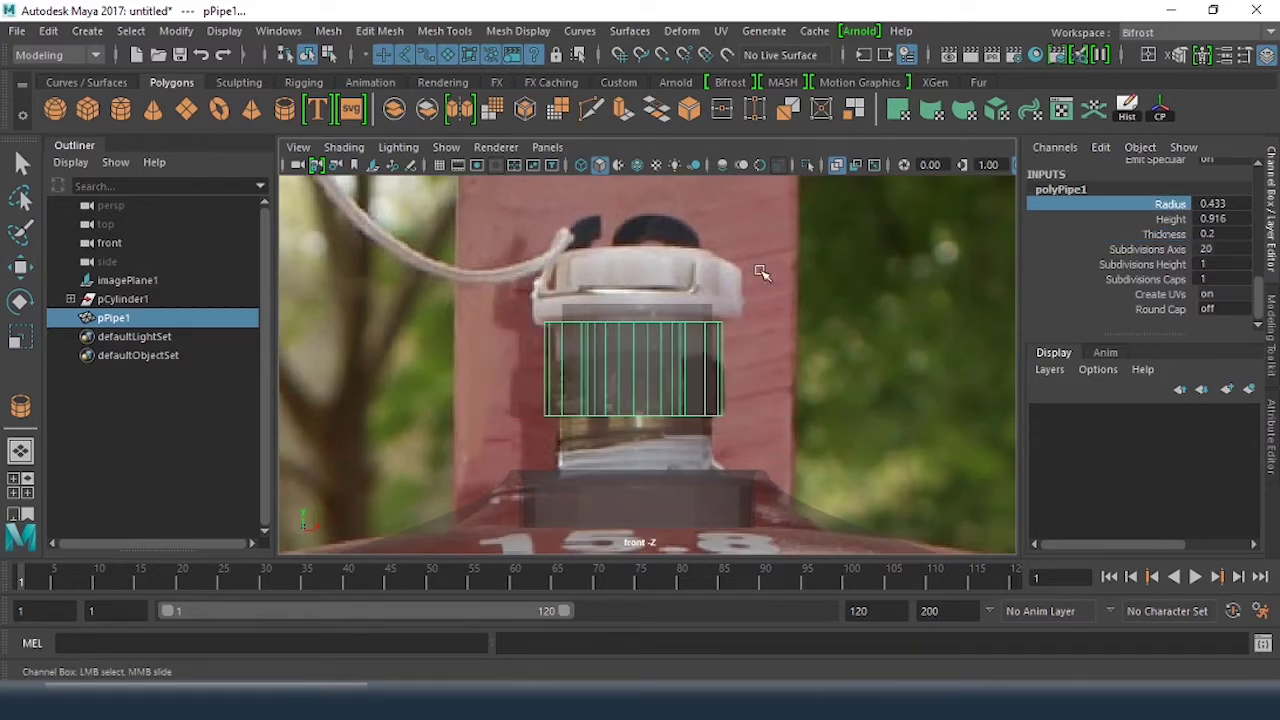
Step: Set the pipe's Subdivisions Axis to 8 to give it an octagonal nut shape
key(space)
key(space)
scroll(866, 289, up, 4)
alt+drag(700, 280, 620, 205)
scroll(620, 205, up, 5)
alt+drag(620, 330, 743, 362)
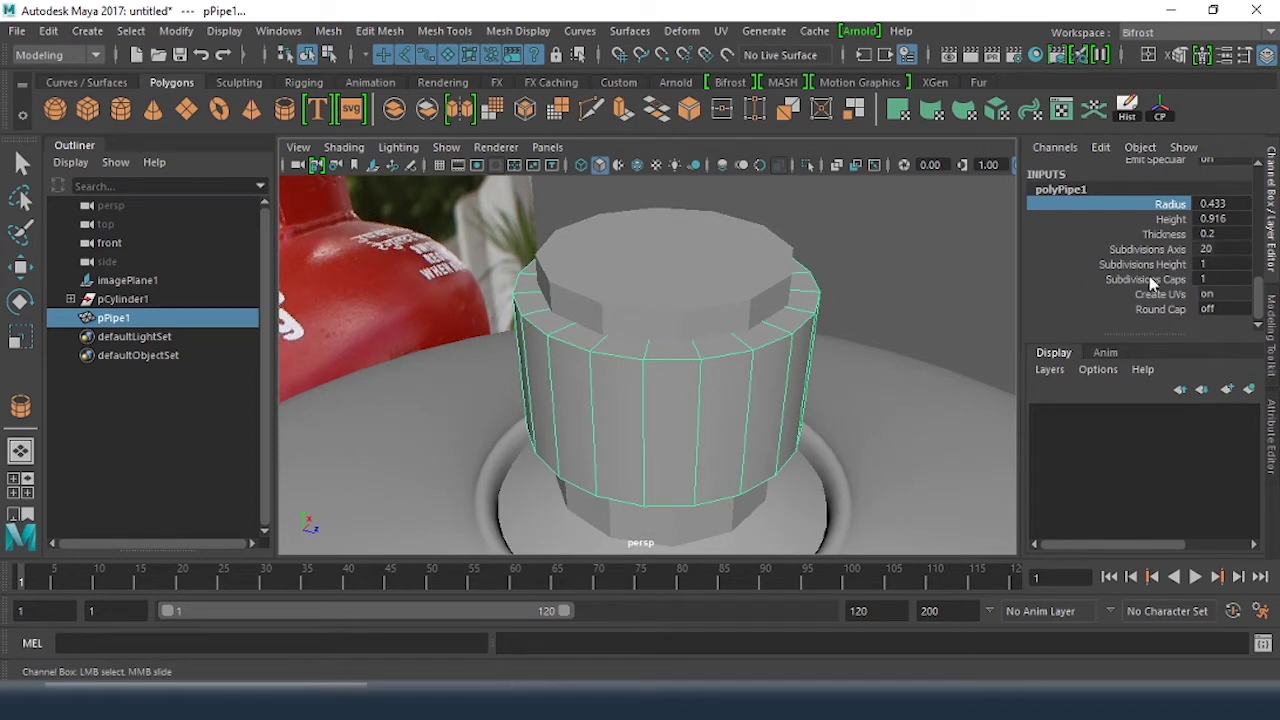
click(1159, 249)
middle_drag(862, 222, 742, 216)
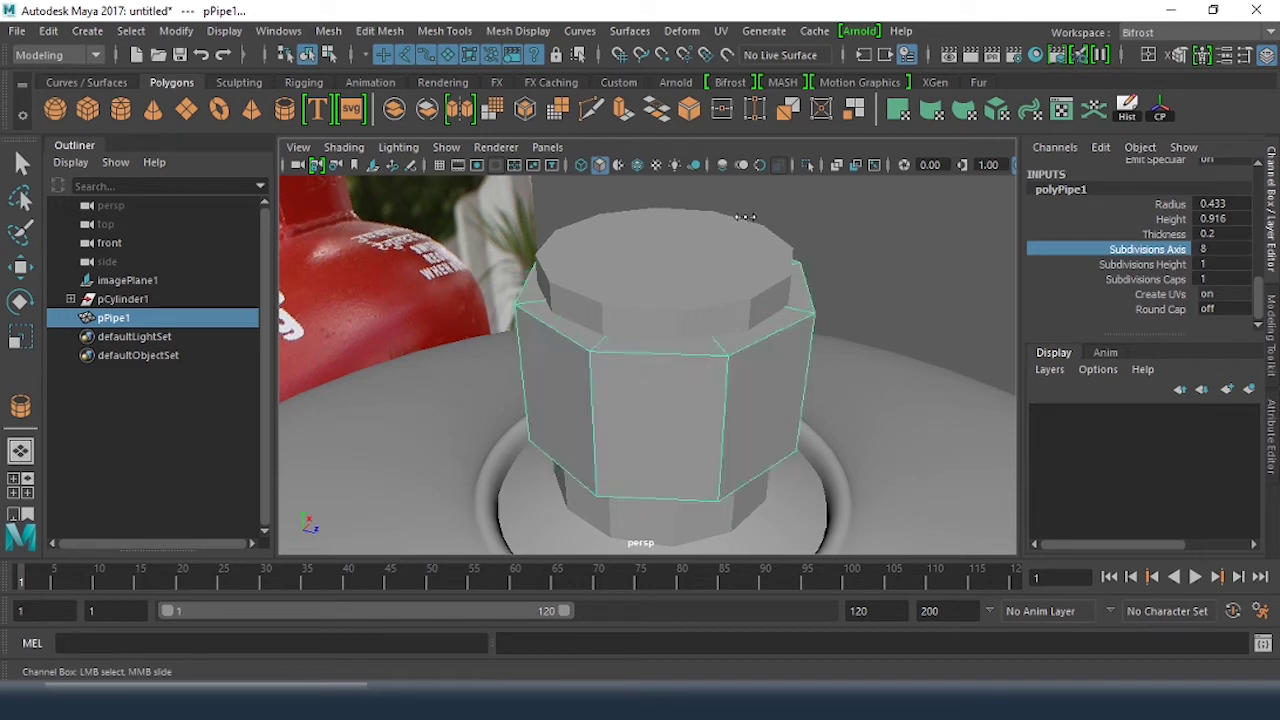
Step: Scale the octagonal pipe down vertically into a shorter ring around the valve neck
mouse_move(772, 308)
alt+mouse_down()
mouse_move(688, 214)
mouse_move(703, 300)
mouse_move(757, 266)
mouse_move(757, 289)
alt+mouse_up()
key(r)
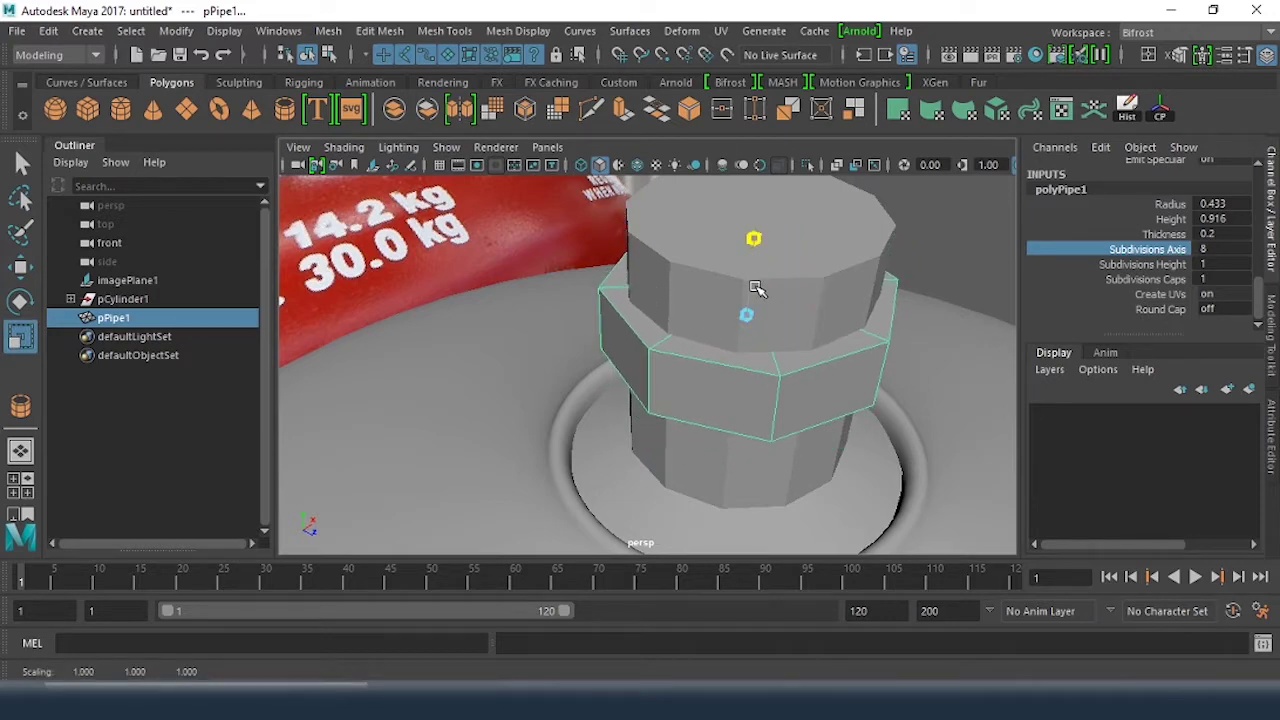
click(933, 272)
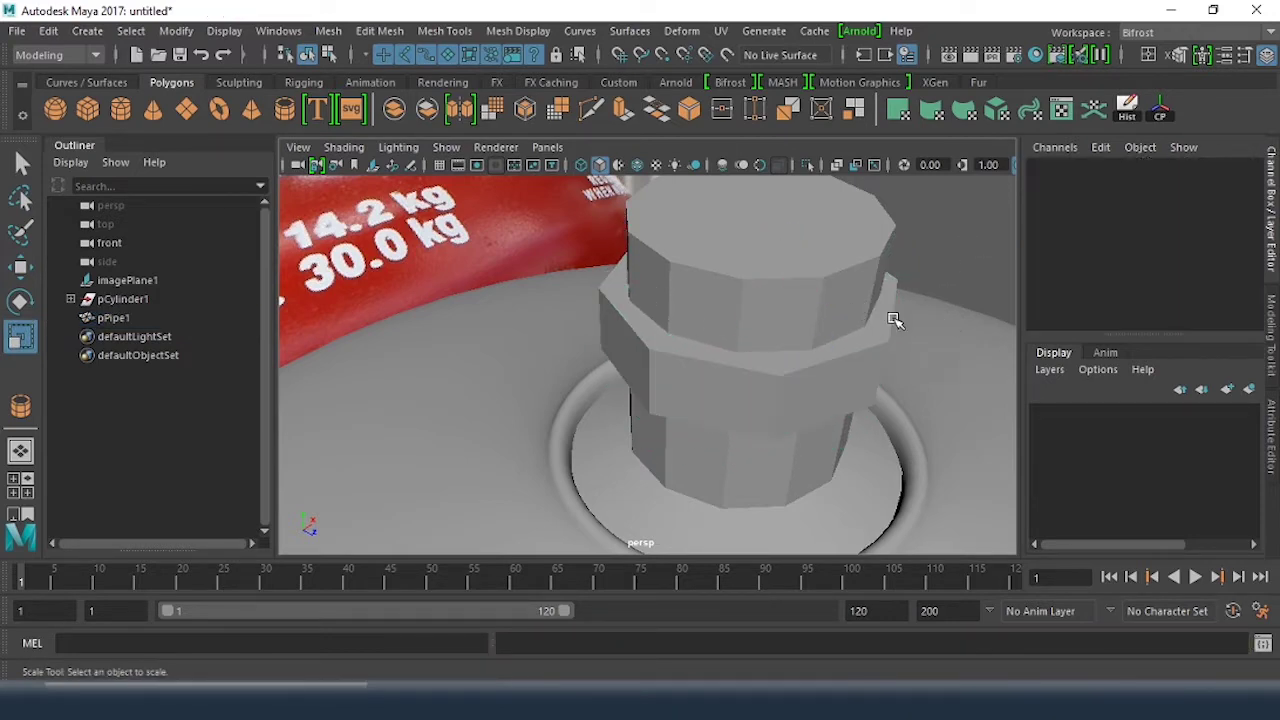
Step: Examine the octagonal ring's fit around the valve neck from several sides and select the ring
scroll(893, 319, down, 2)
alt+drag(788, 318, 863, 266)
alt+middle_drag(712, 306, 814, 231)
alt+middle_drag(770, 298, 781, 279)
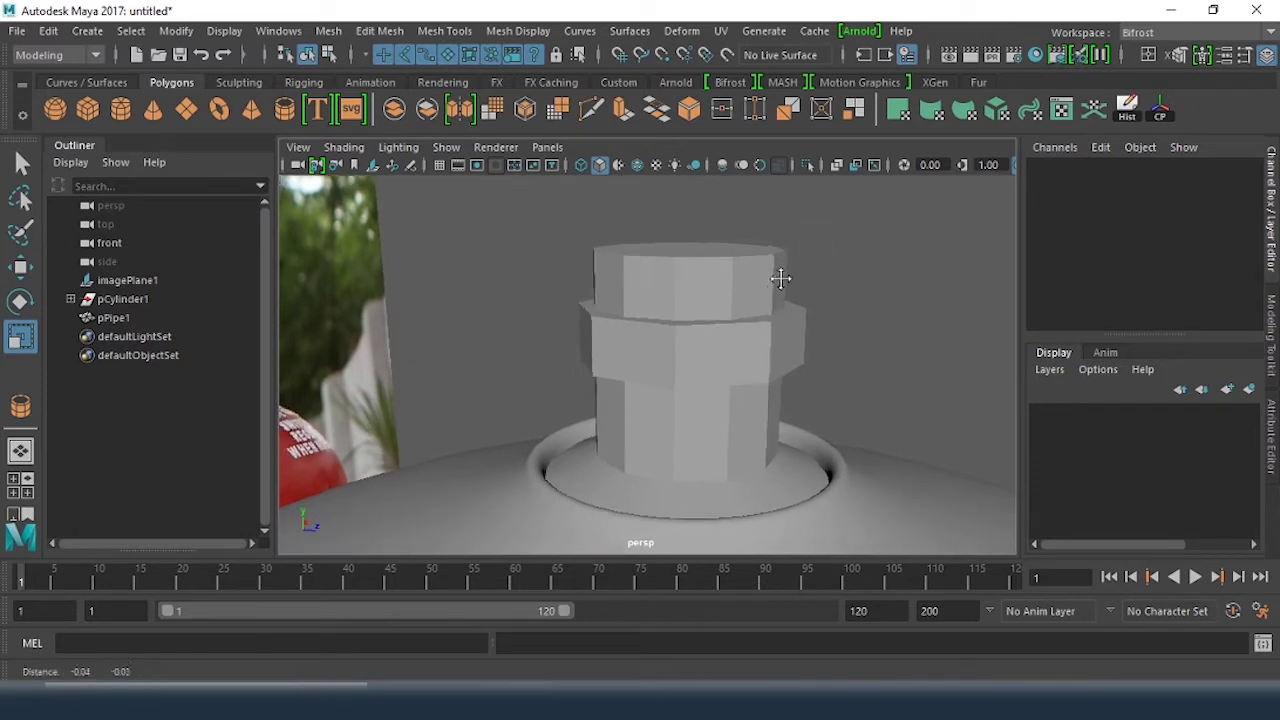
alt+drag(781, 279, 745, 335)
click(690, 320)
click(803, 229)
click(677, 337)
click(715, 294)
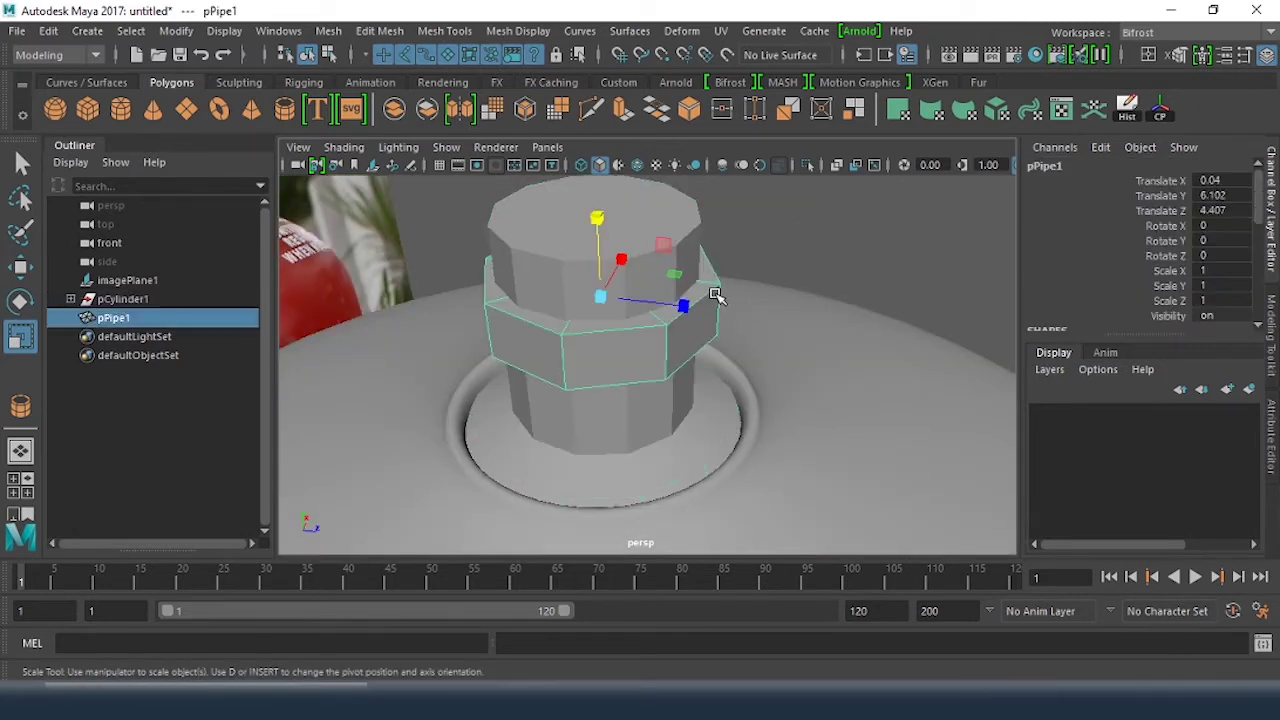
Step: Display the top view in X-Ray with wireframe on shaded to show the octagonal ring against the valve neck
alt+right_drag(724, 316, 757, 367)
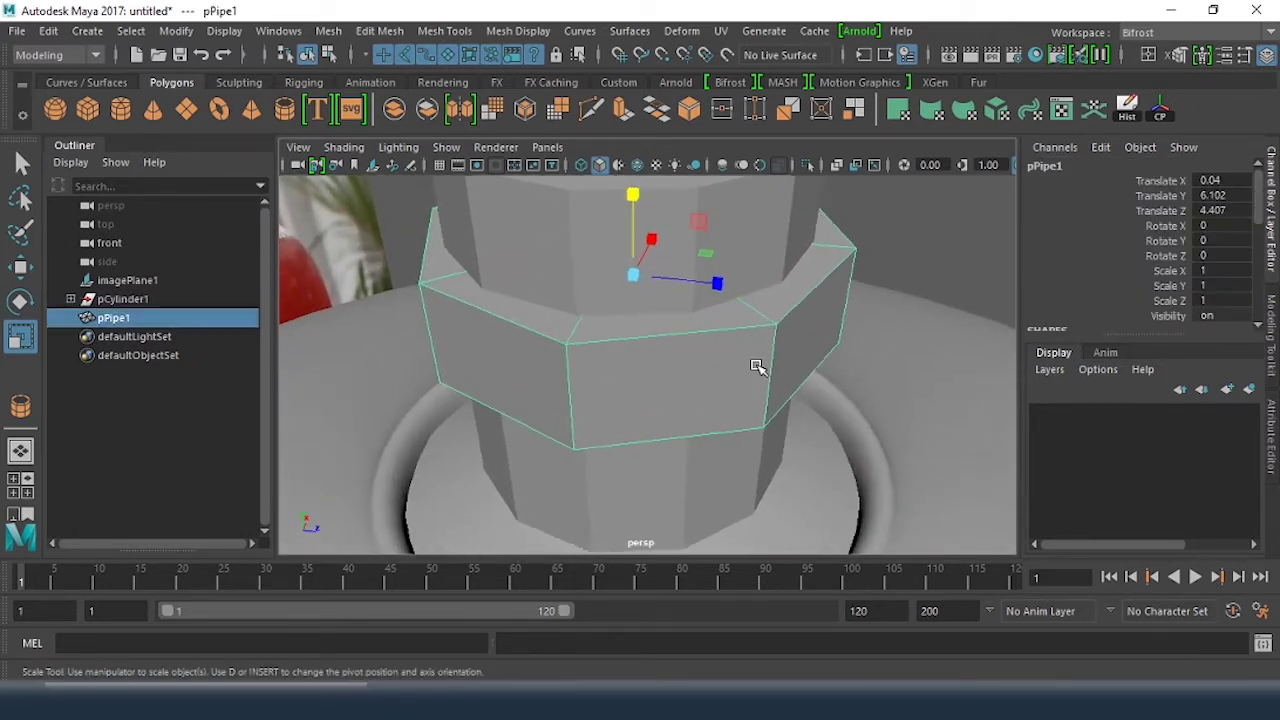
alt+drag(679, 324, 691, 351)
alt+middle_drag(694, 330, 720, 380)
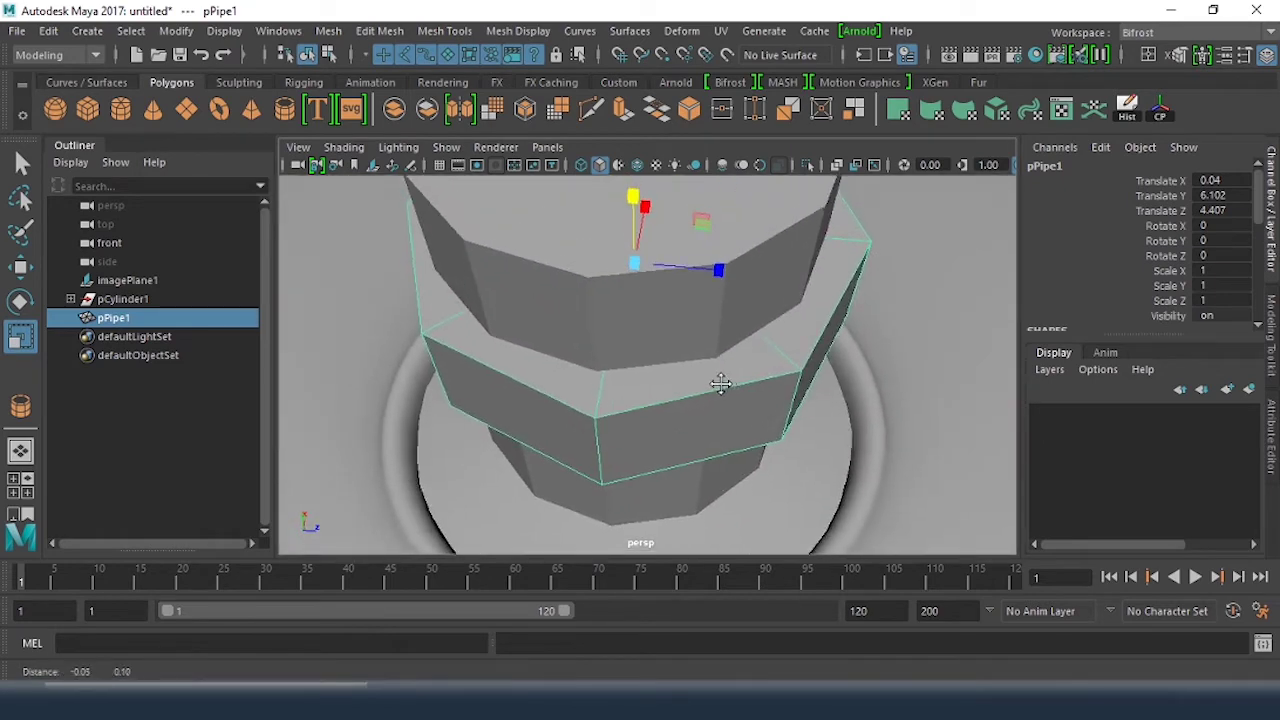
key(space)
key(space)
alt+middle_drag(514, 300, 454, 260)
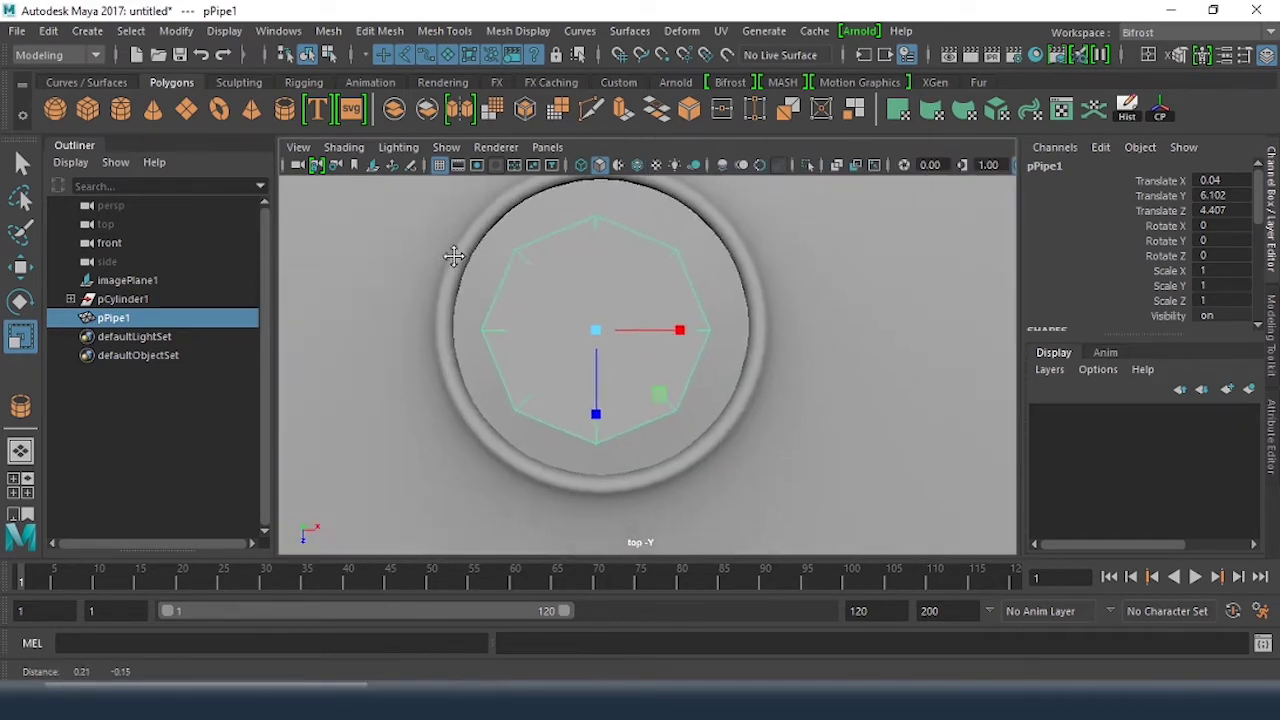
alt+right_drag(580, 306, 673, 342)
click(340, 147)
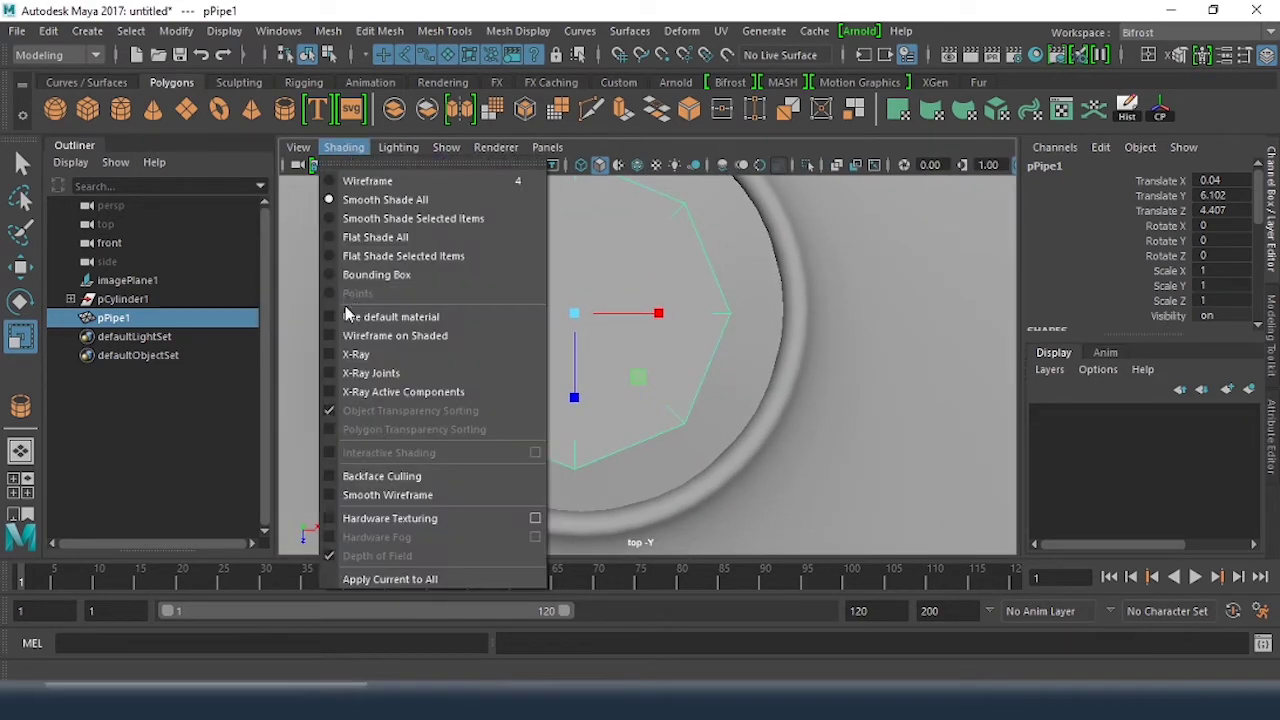
click(370, 355)
scroll(574, 329, up, 3)
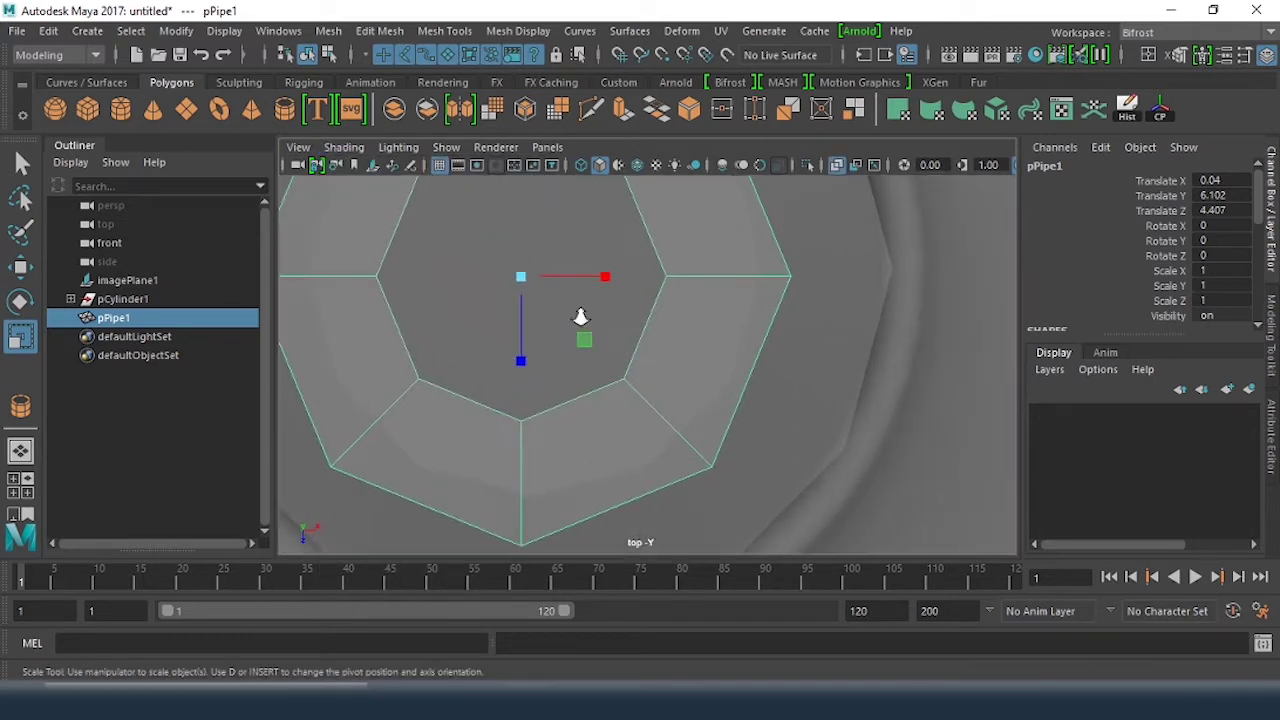
scroll(471, 289, down, 6)
scroll(740, 380, down, 5)
scroll(668, 362, up, 3)
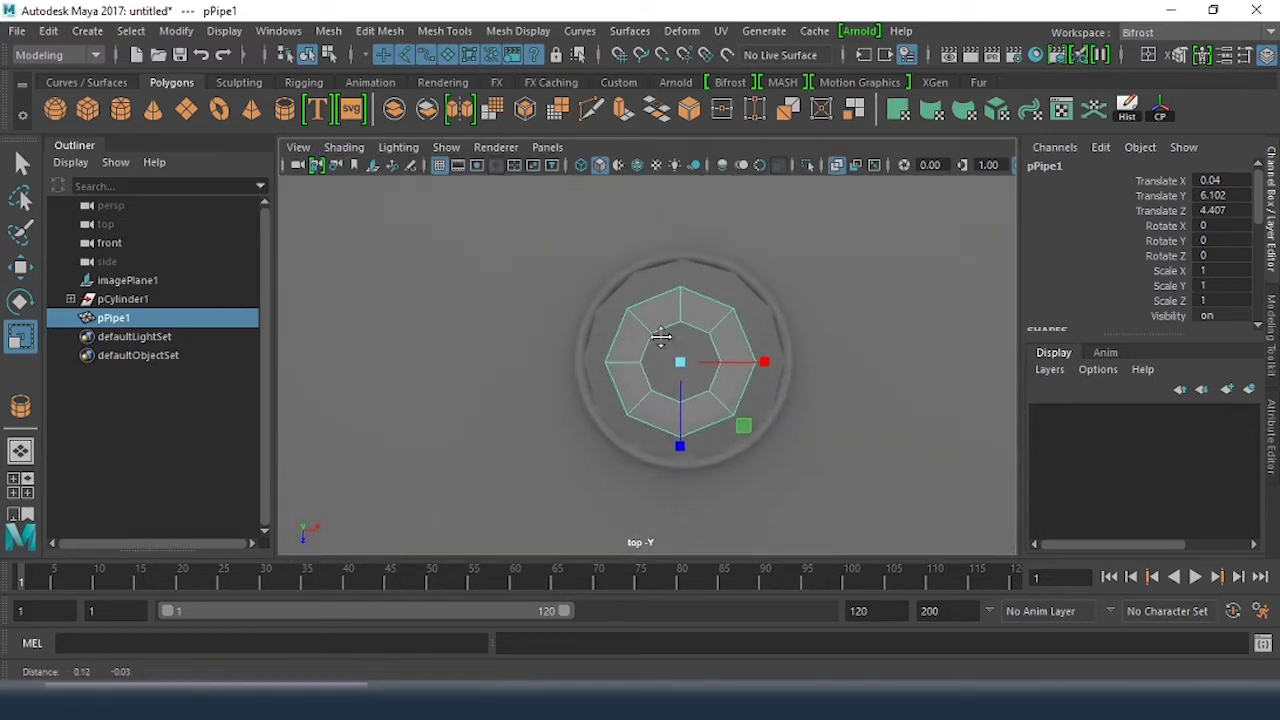
click(635, 168)
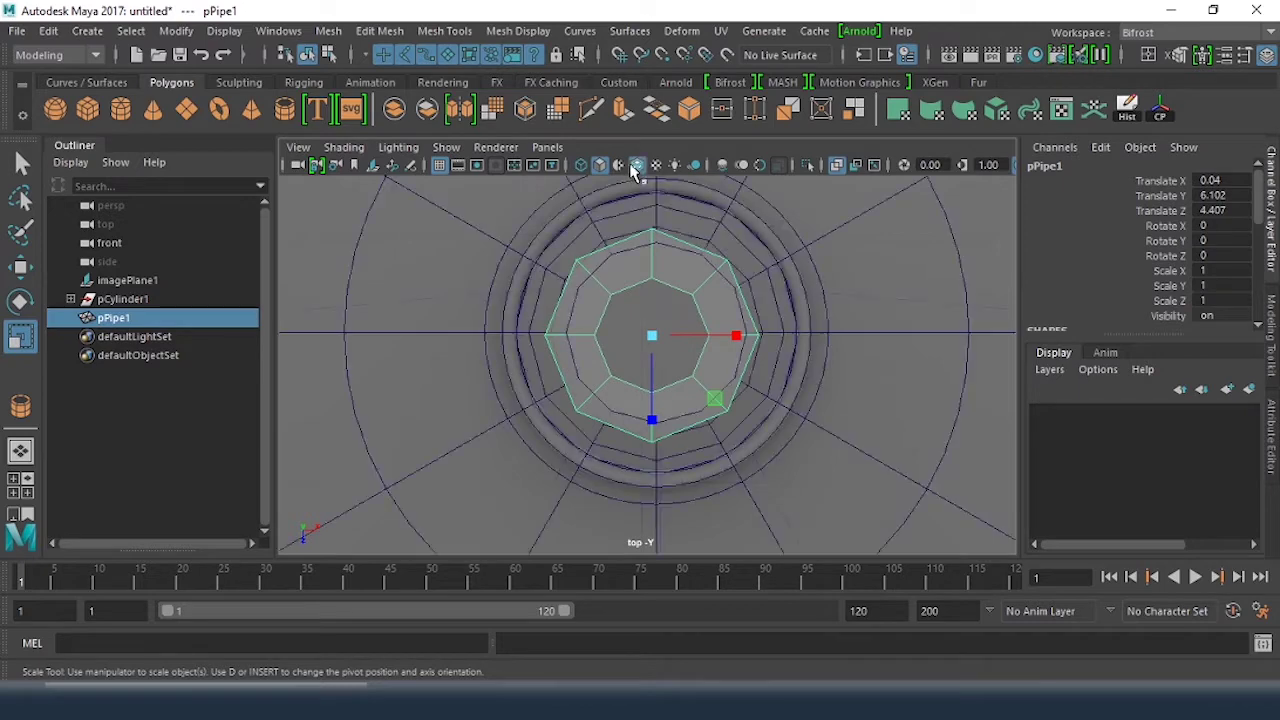
Step: Scale the octagonal ring up uniformly to about 1.715 and center it on the valve neck at about X 0.059, Z 4.392
drag(655, 338, 763, 349)
key(w)
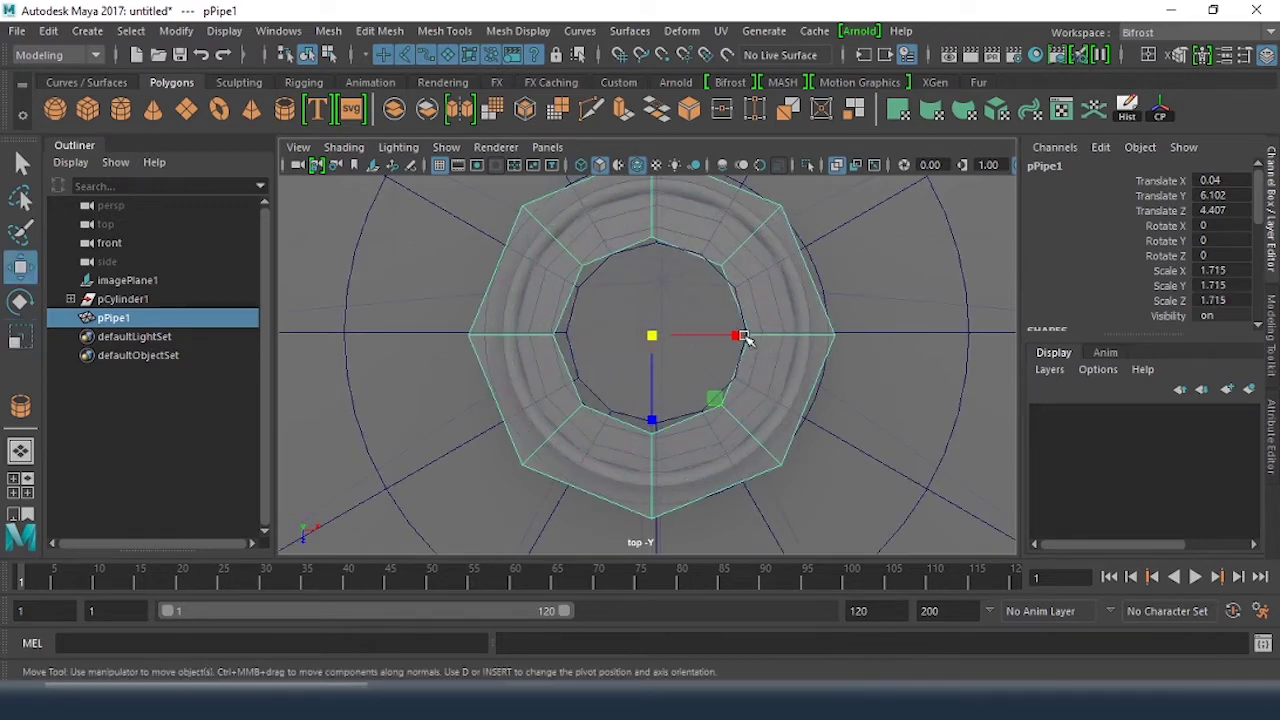
drag(657, 337, 660, 331)
key(space)
key(space)
Step: Set the radius of the ring's polyPipe1 input to 0.3
alt+drag(780, 328, 706, 286)
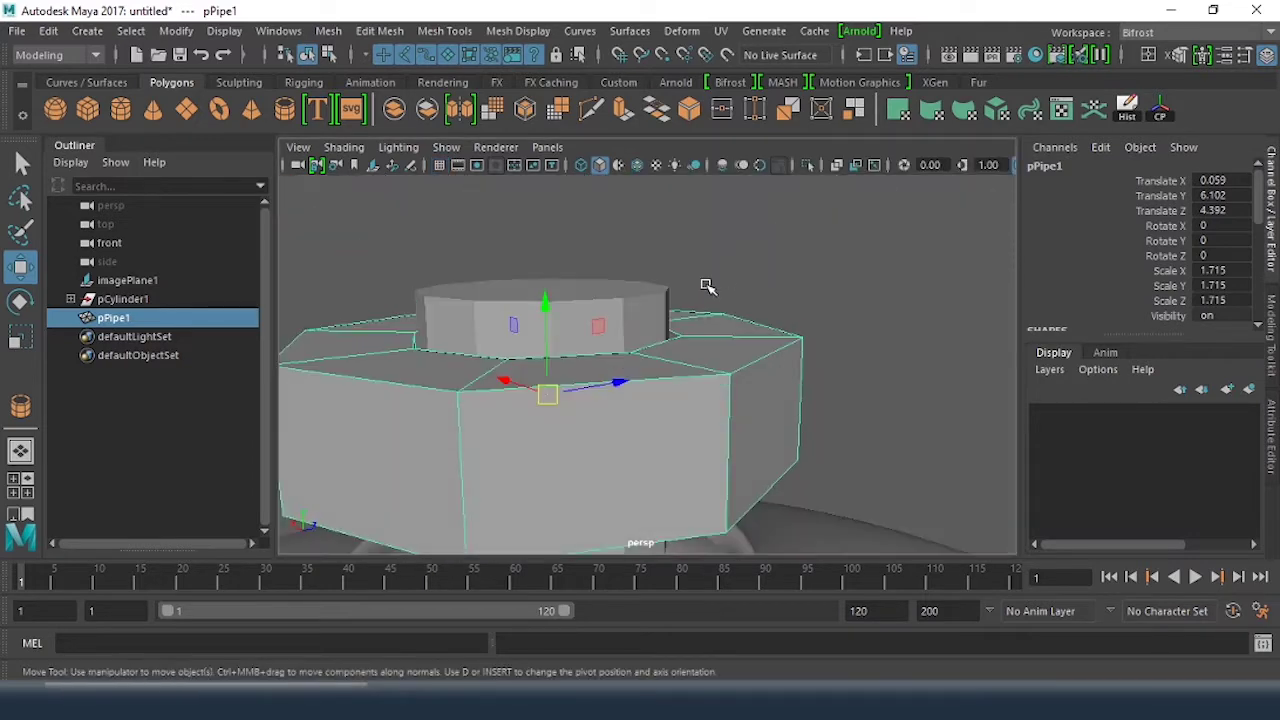
alt+right_drag(706, 286, 509, 354)
alt+drag(509, 354, 760, 425)
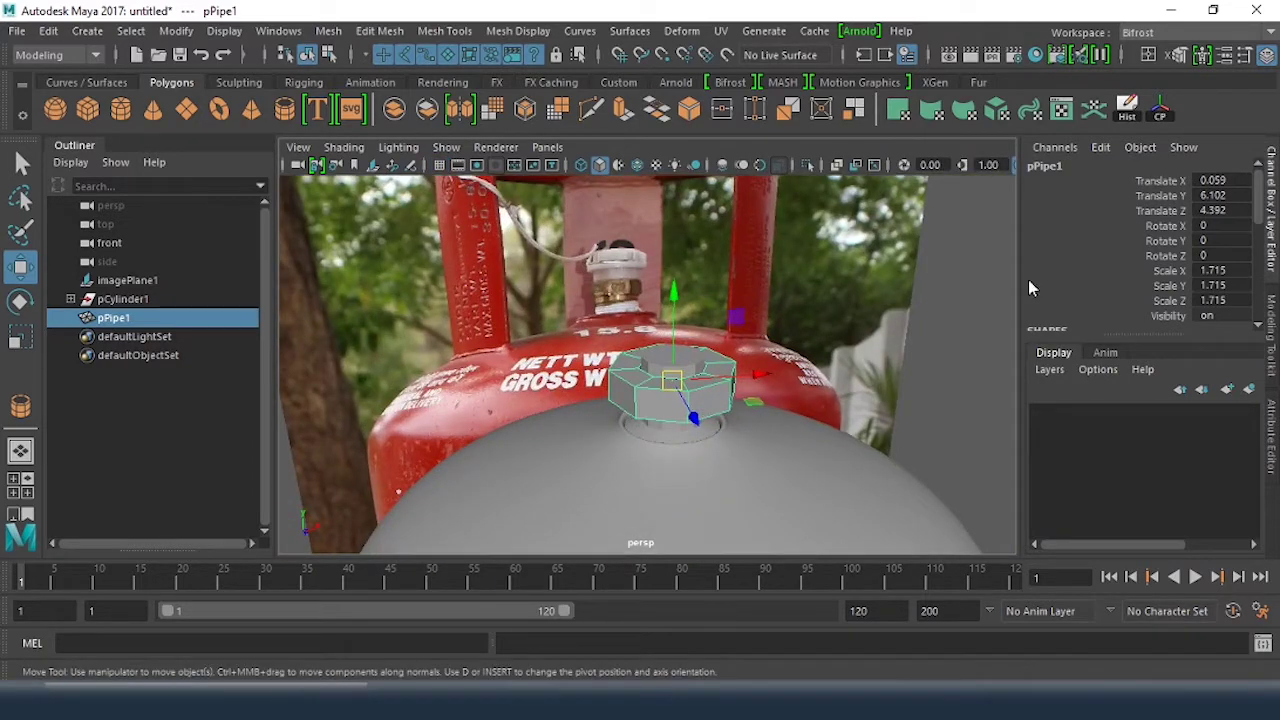
scroll(1099, 266, down, 5)
click(1060, 309)
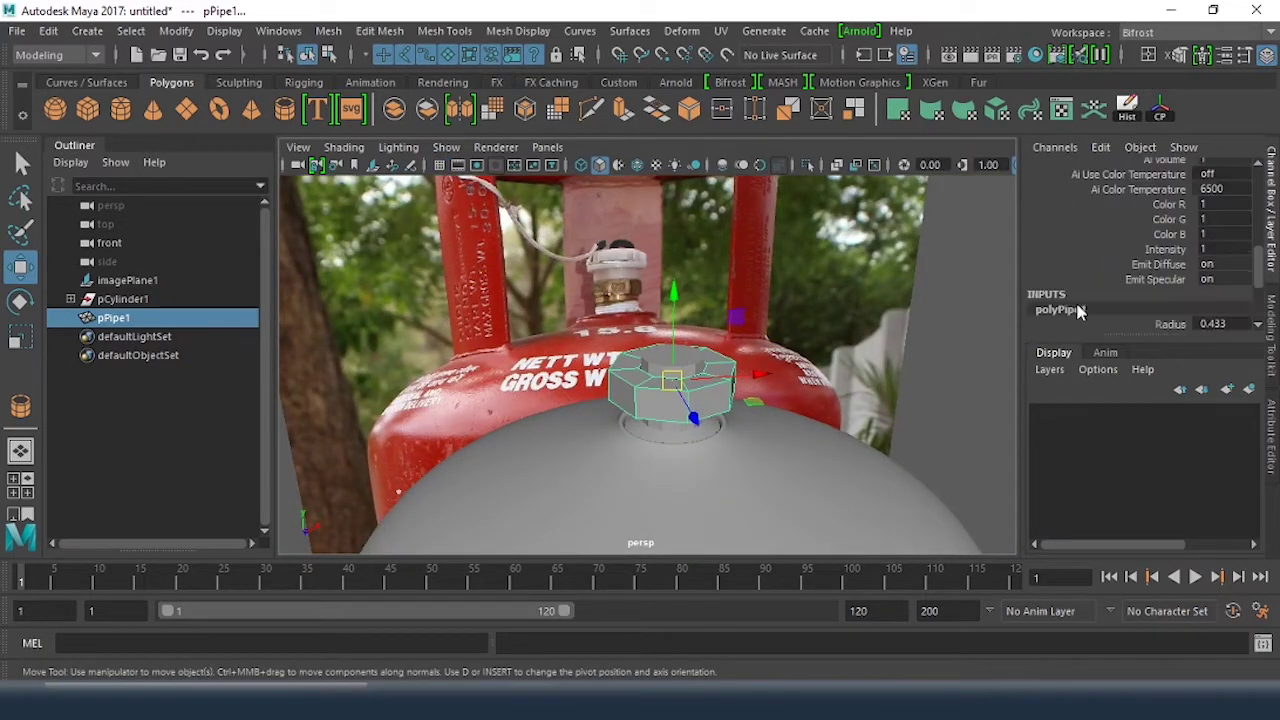
scroll(1100, 295, down, 3)
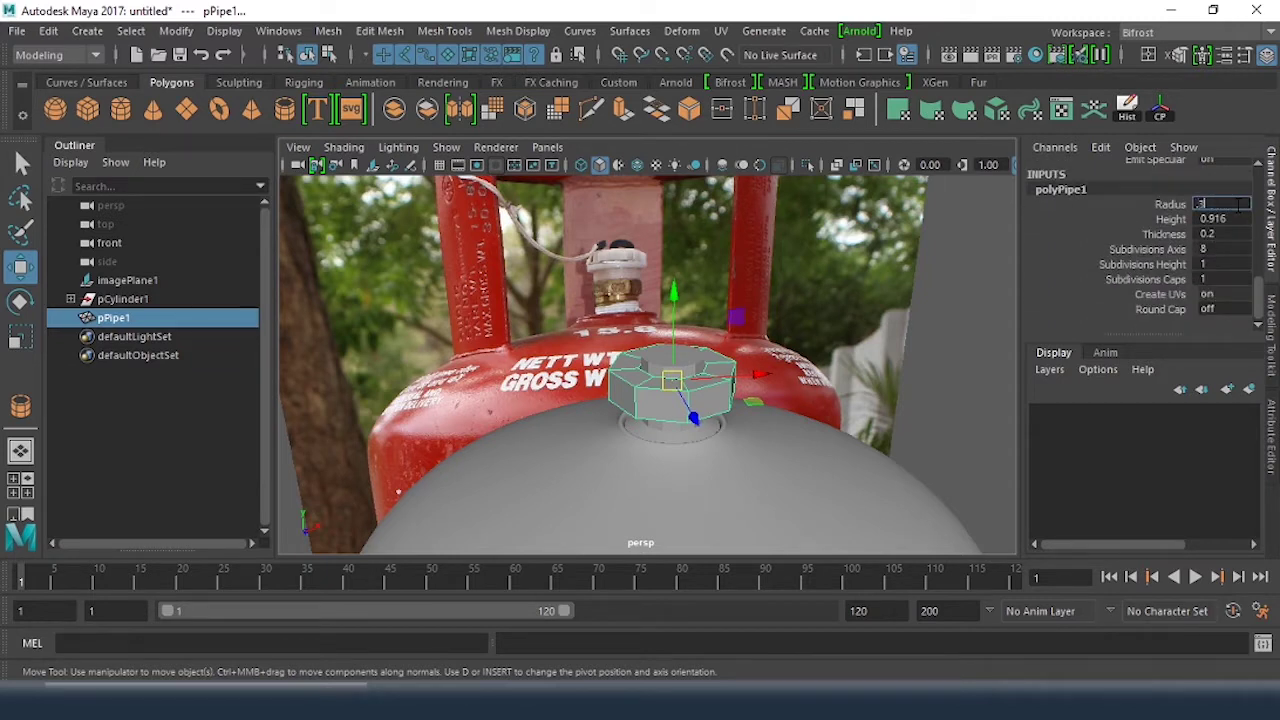
key(Return)
Step: Examine the resized ring's fit around the valve neck in perspective and from above, comparing its inner edge with the neck's outline
alt+drag(570, 343, 690, 450)
scroll(650, 380, up, 5)
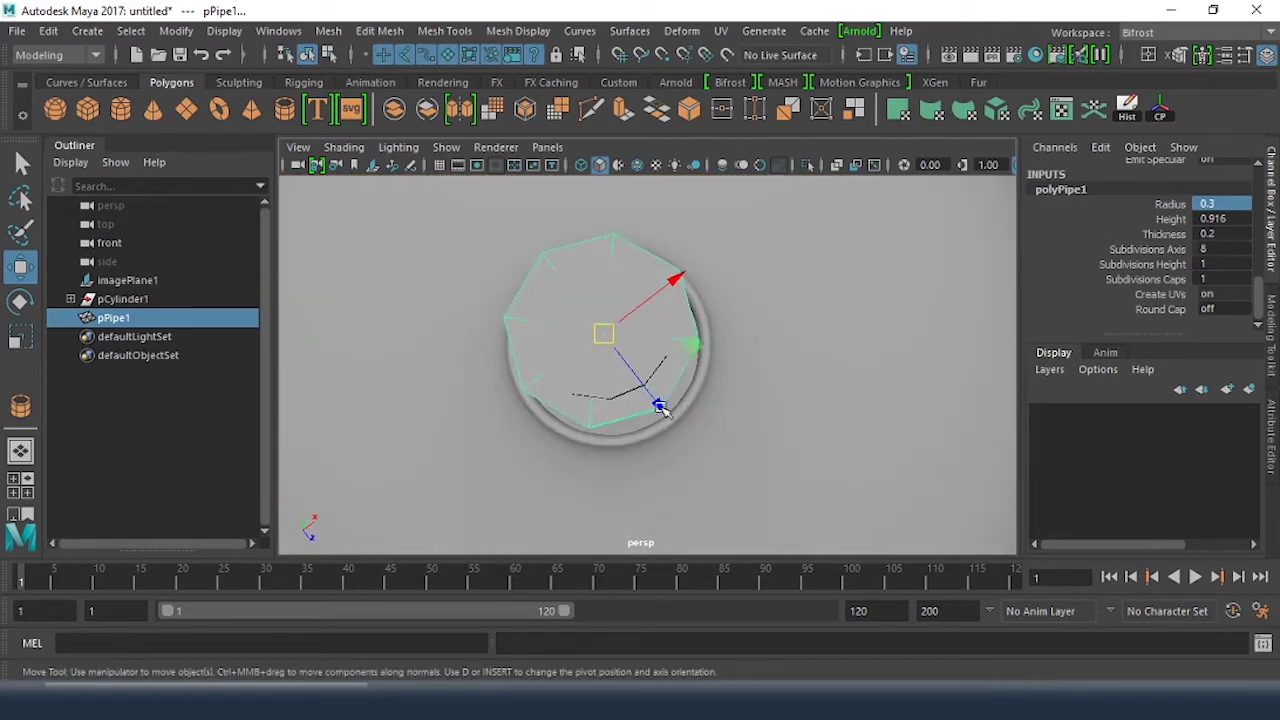
scroll(749, 366, up, 3)
alt+drag(665, 404, 662, 320)
alt+middle_drag(704, 373, 768, 348)
alt+drag(768, 347, 737, 406)
click(905, 282)
click(837, 374)
key(space)
key(space)
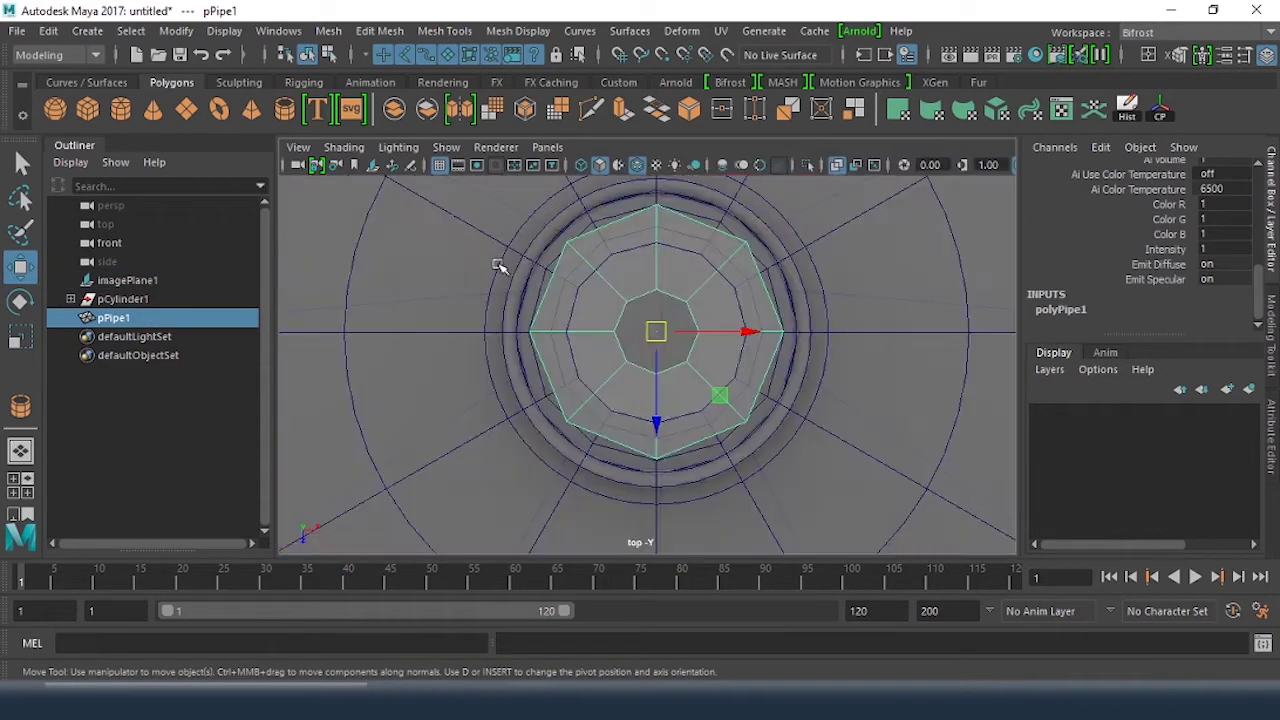
alt+right_drag(497, 266, 789, 349)
alt+middle_drag(693, 325, 724, 366)
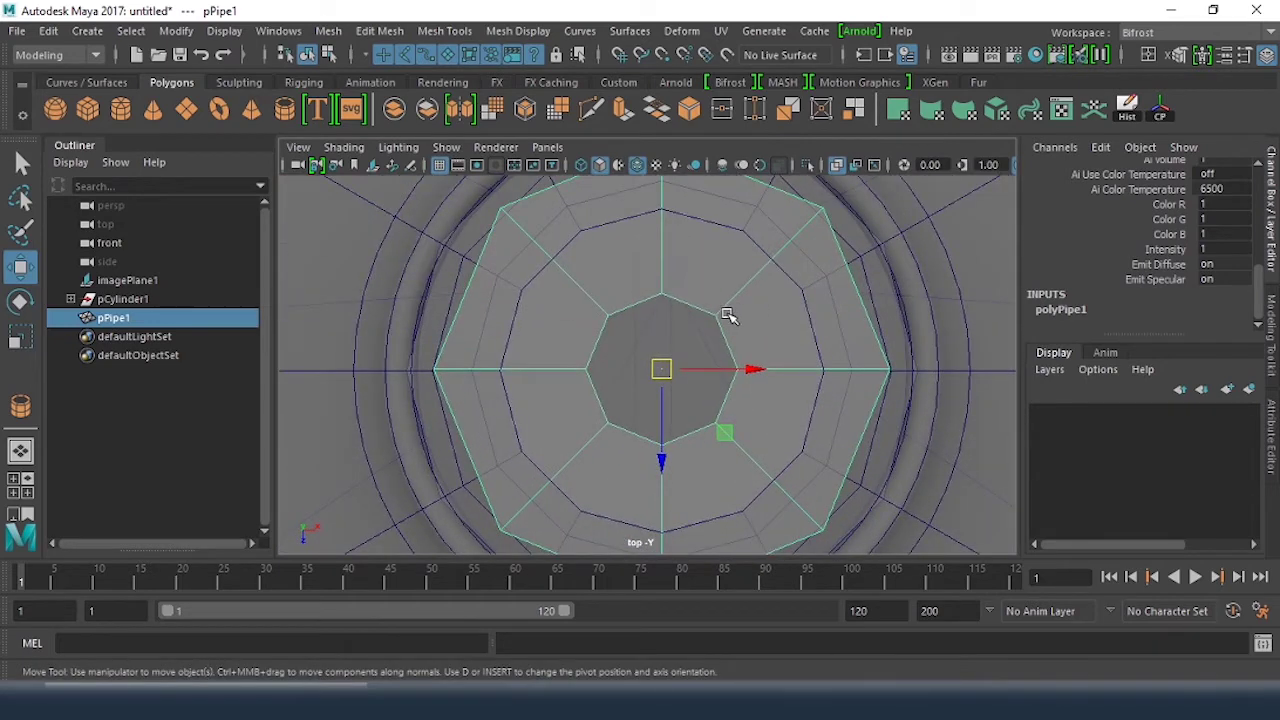
alt+middle_drag(730, 322, 747, 297)
alt+right_drag(747, 297, 629, 165)
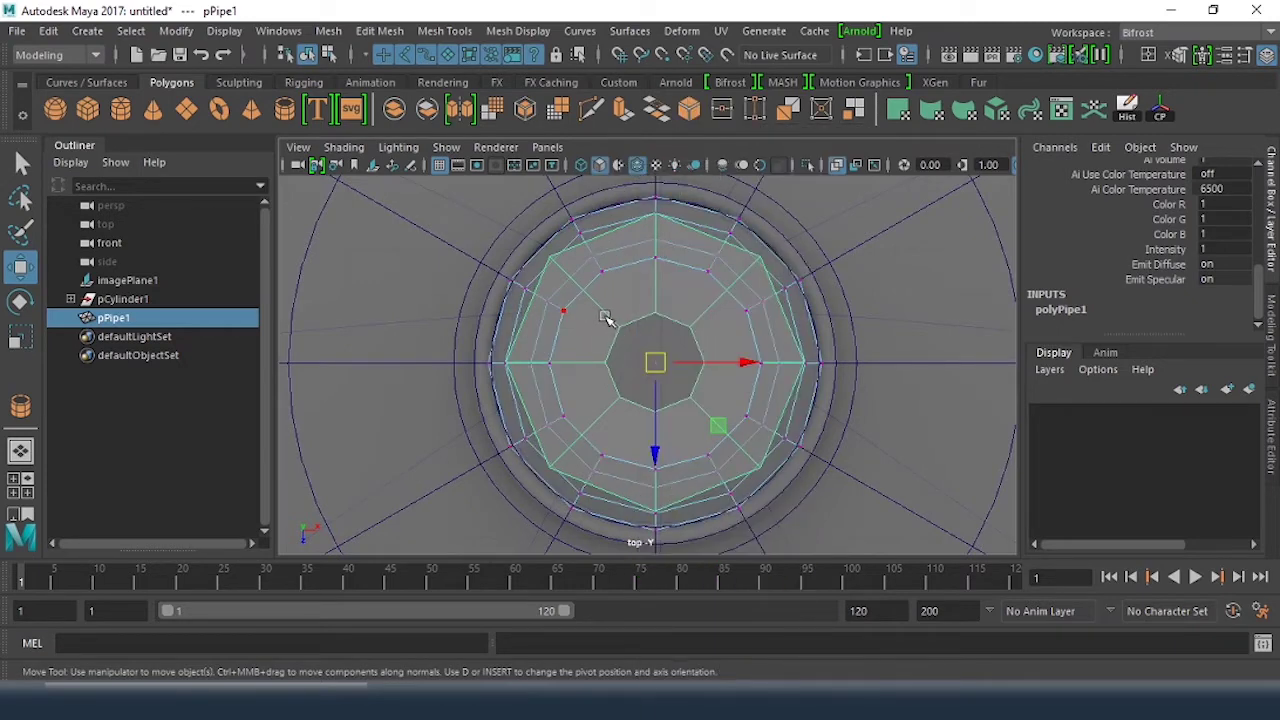
click(722, 304)
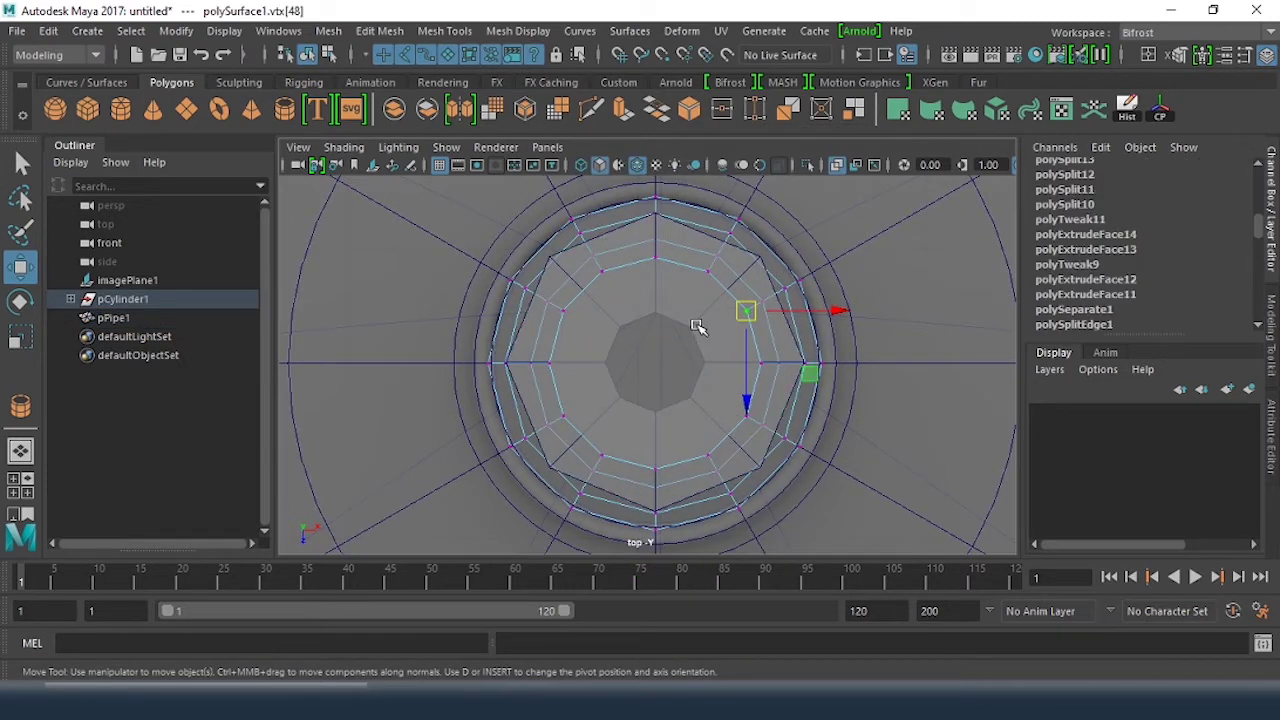
Step: Scale the ring's inner vertices outward toward the neck and flatten them vertically back to the level of its top and bottom rims
key(space)
key(F8)
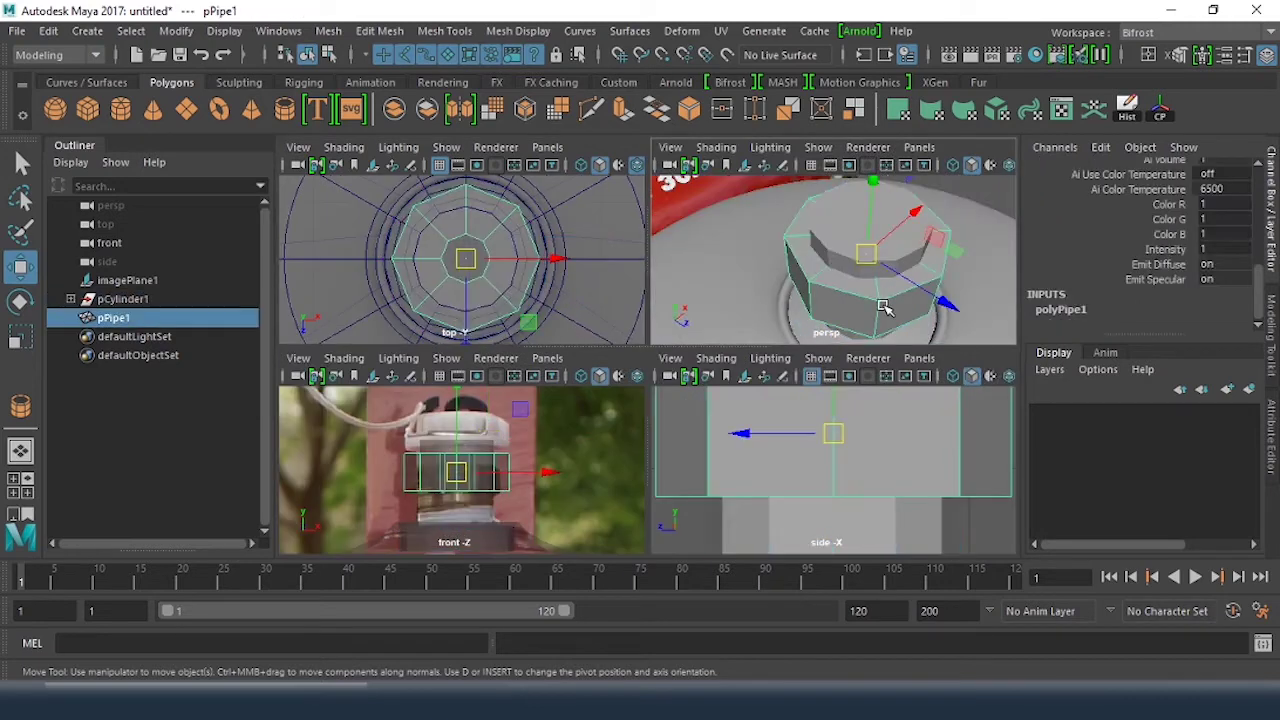
right_drag(858, 303, 765, 190)
drag(432, 232, 508, 274)
key(r)
key(ctrl+z)
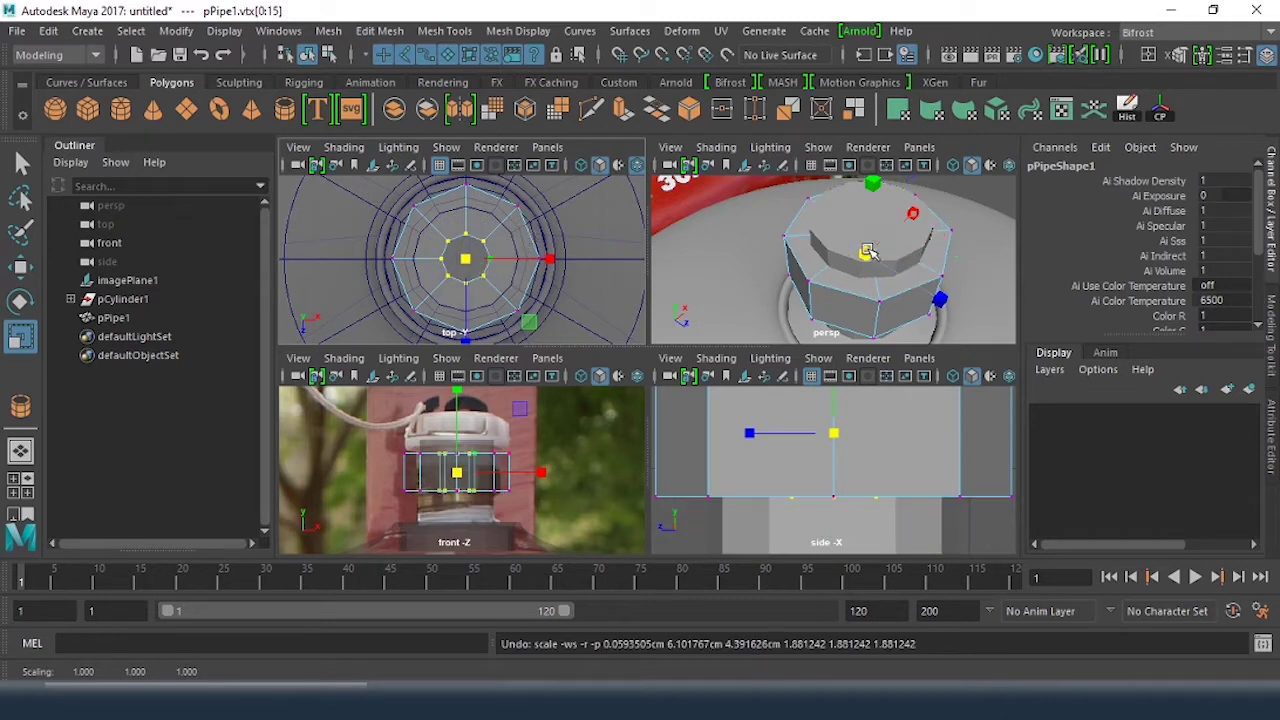
drag(868, 252, 904, 262)
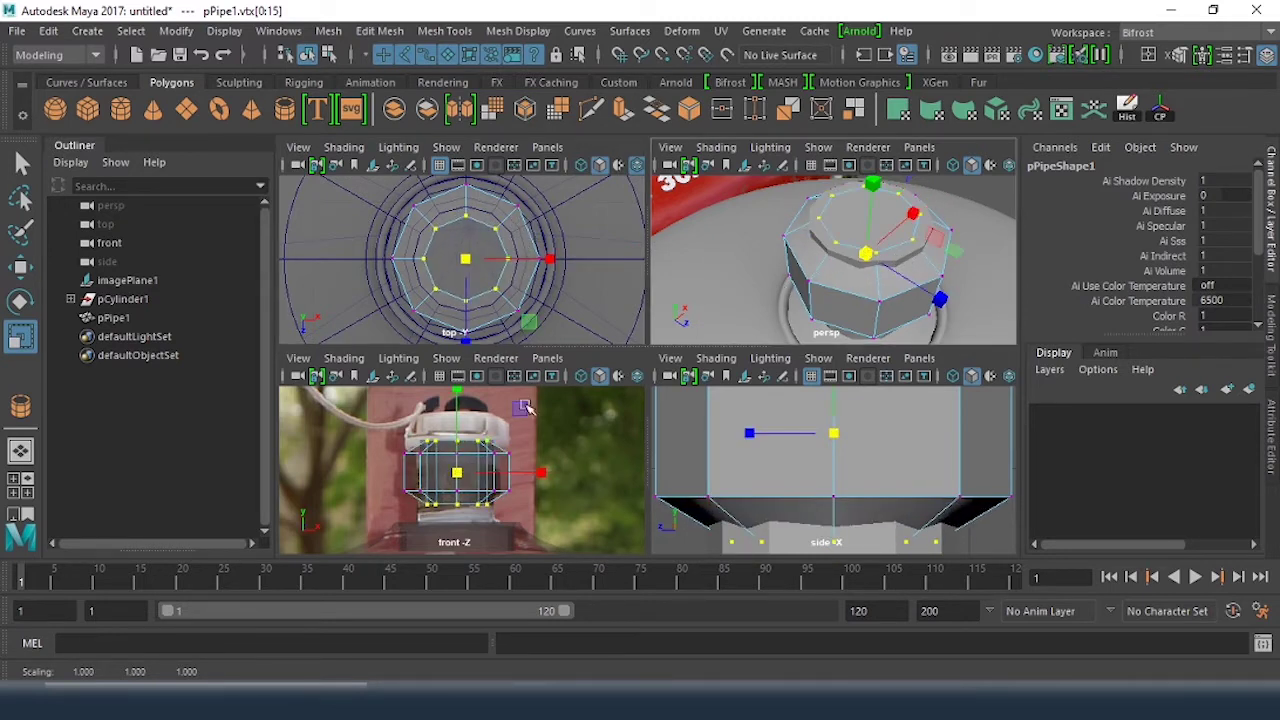
drag(460, 400, 477, 430)
key(w)
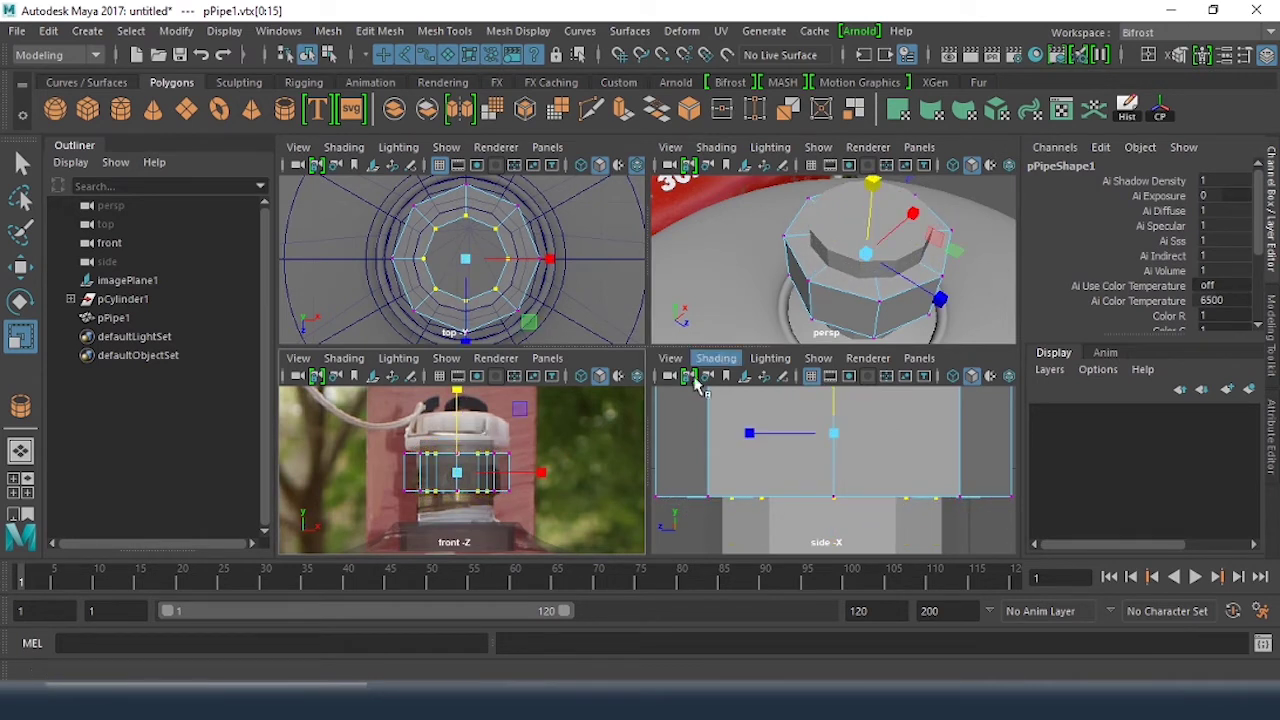
Step: Enlarge the ring's inner vertices further to meet the neck's surface and level them with the outer rims again
drag(464, 257, 485, 261)
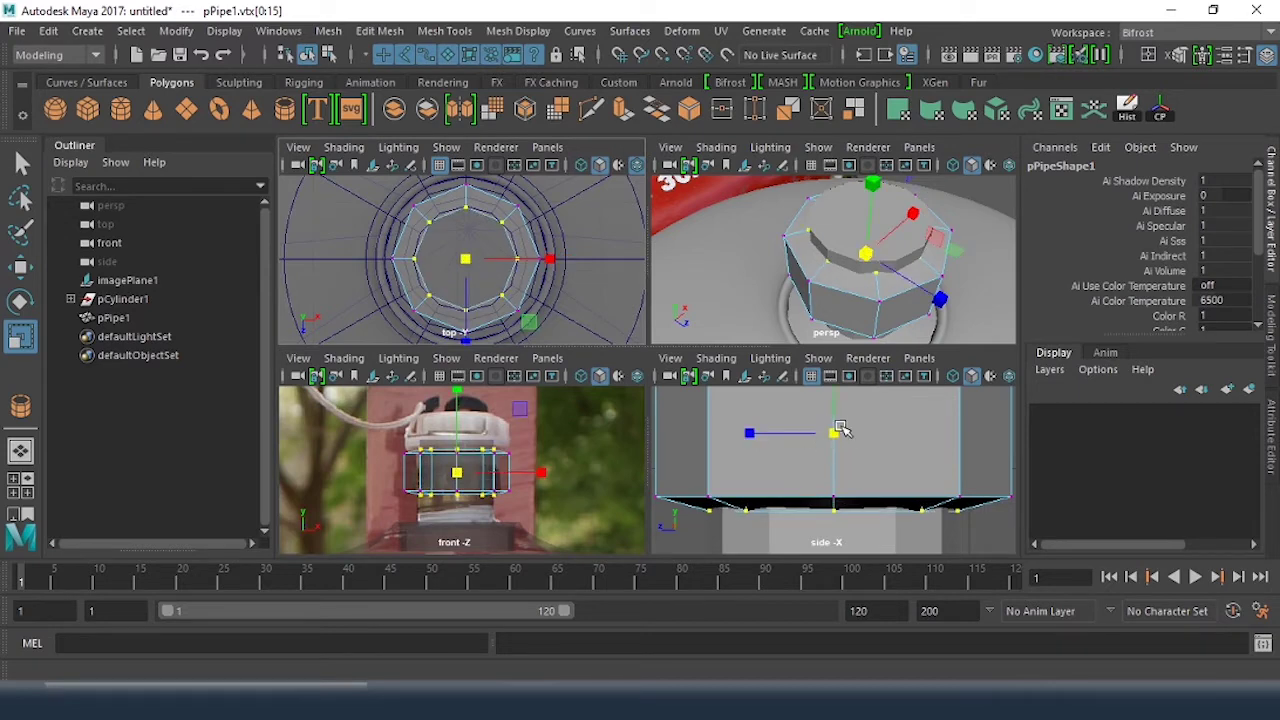
alt+middle_drag(457, 473, 521, 436)
scroll(470, 500, up, 5)
drag(514, 415, 525, 429)
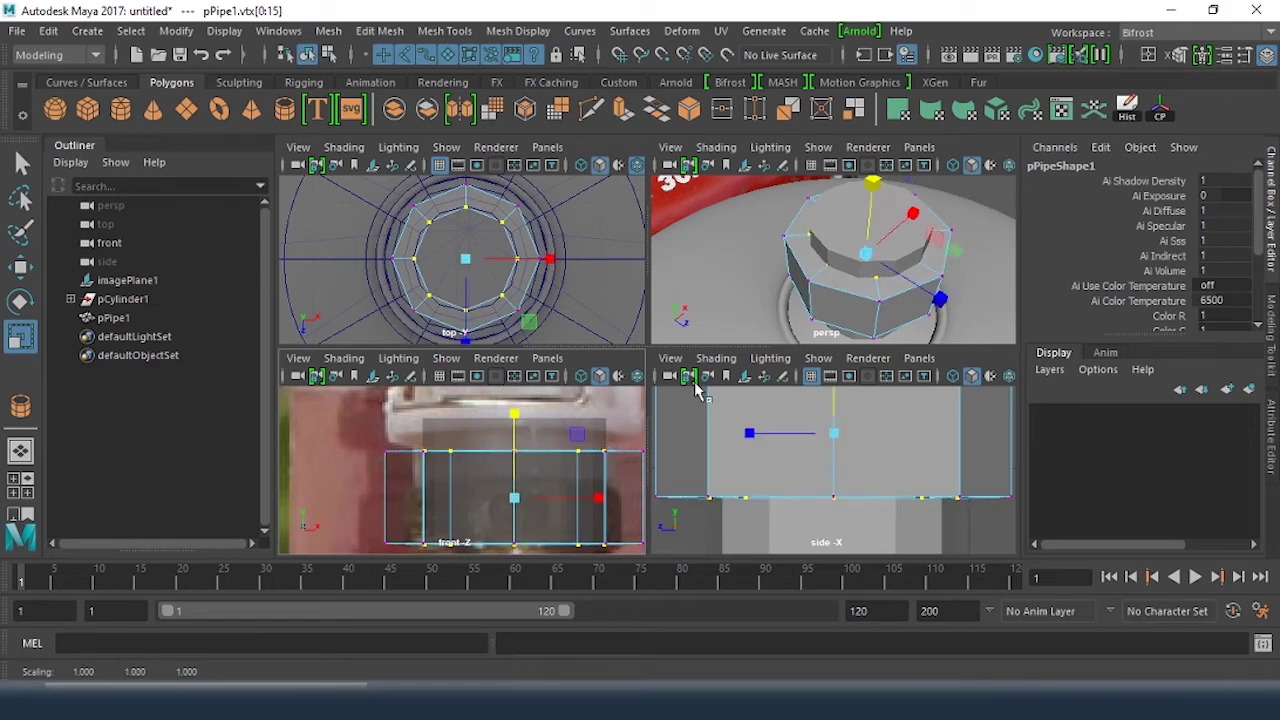
Step: Activate Multi-Cut on the ring in a full-size perspective view showing its side faces
alt+drag(874, 266, 852, 284)
alt+right_drag(852, 284, 903, 289)
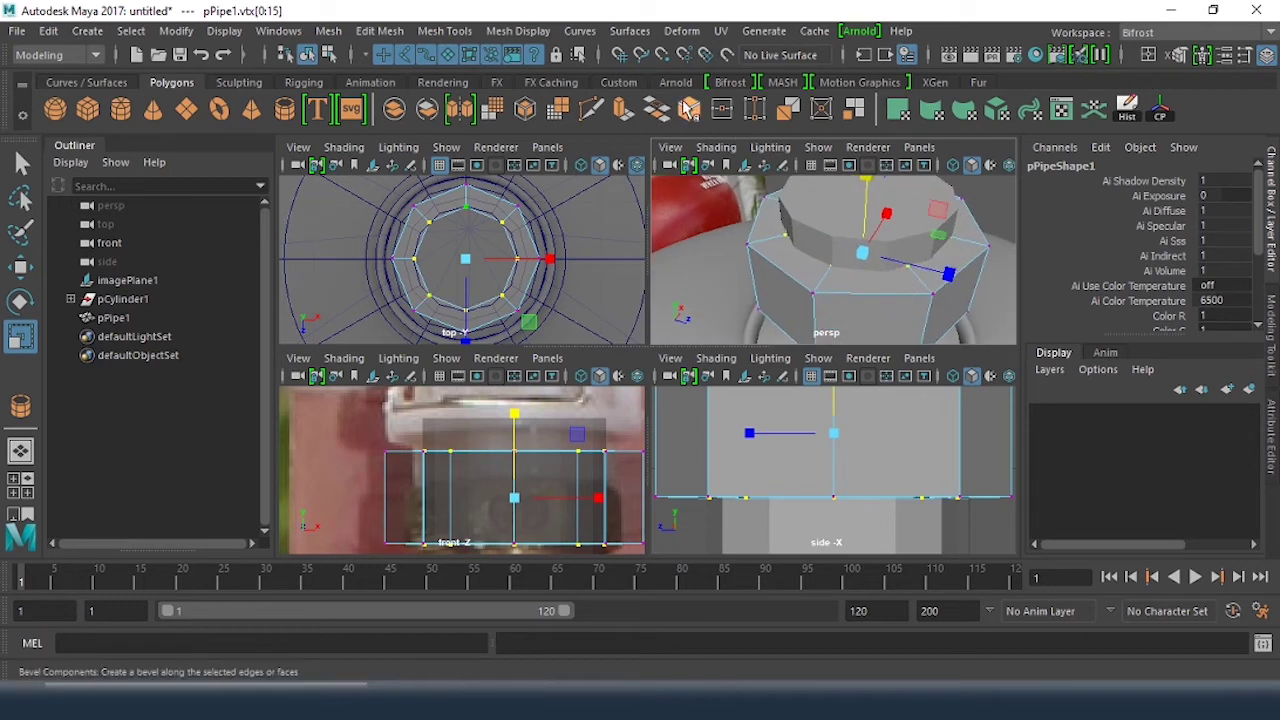
click(590, 112)
key(space)
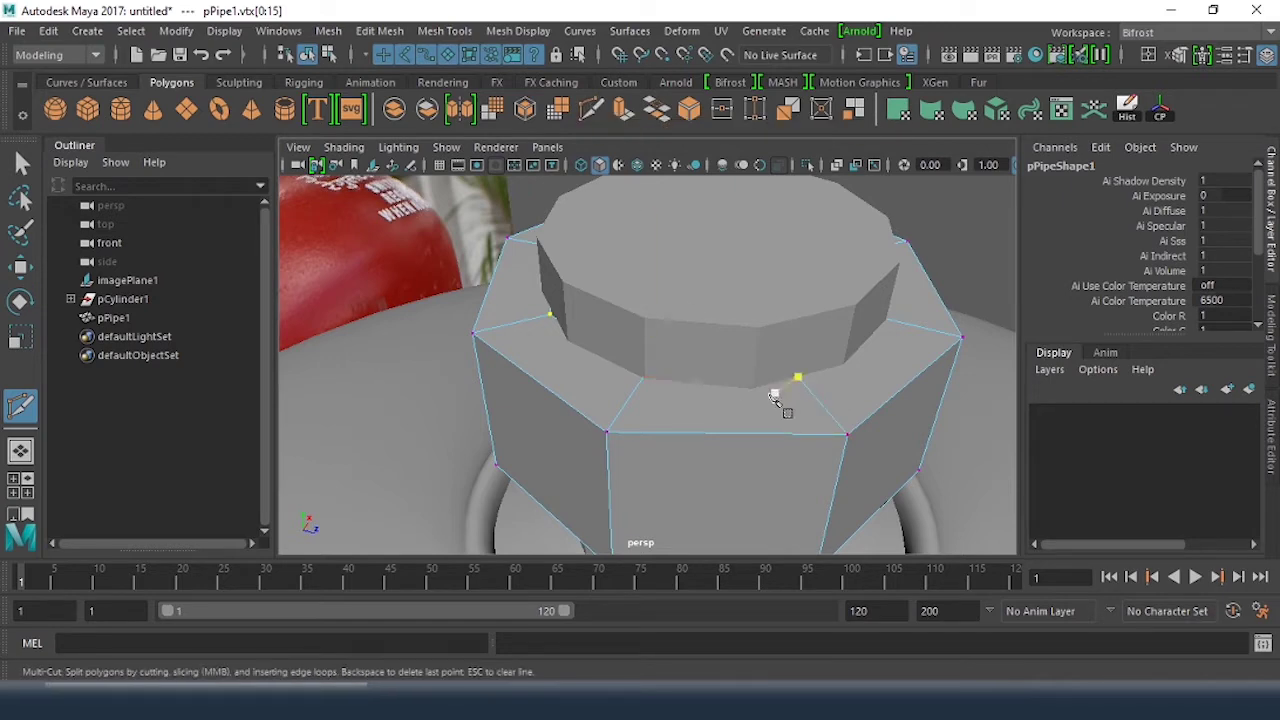
alt+drag(780, 403, 723, 371)
ctrl+click(592, 426)
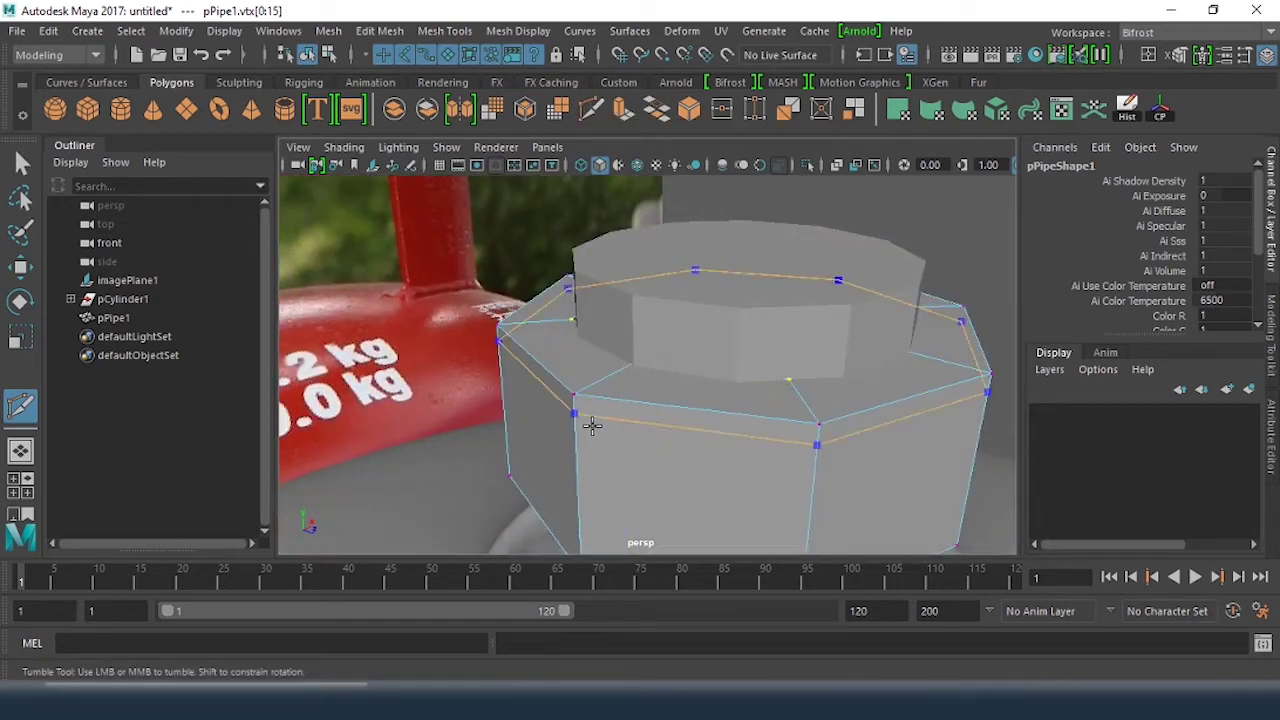
ctrl+click(592, 415)
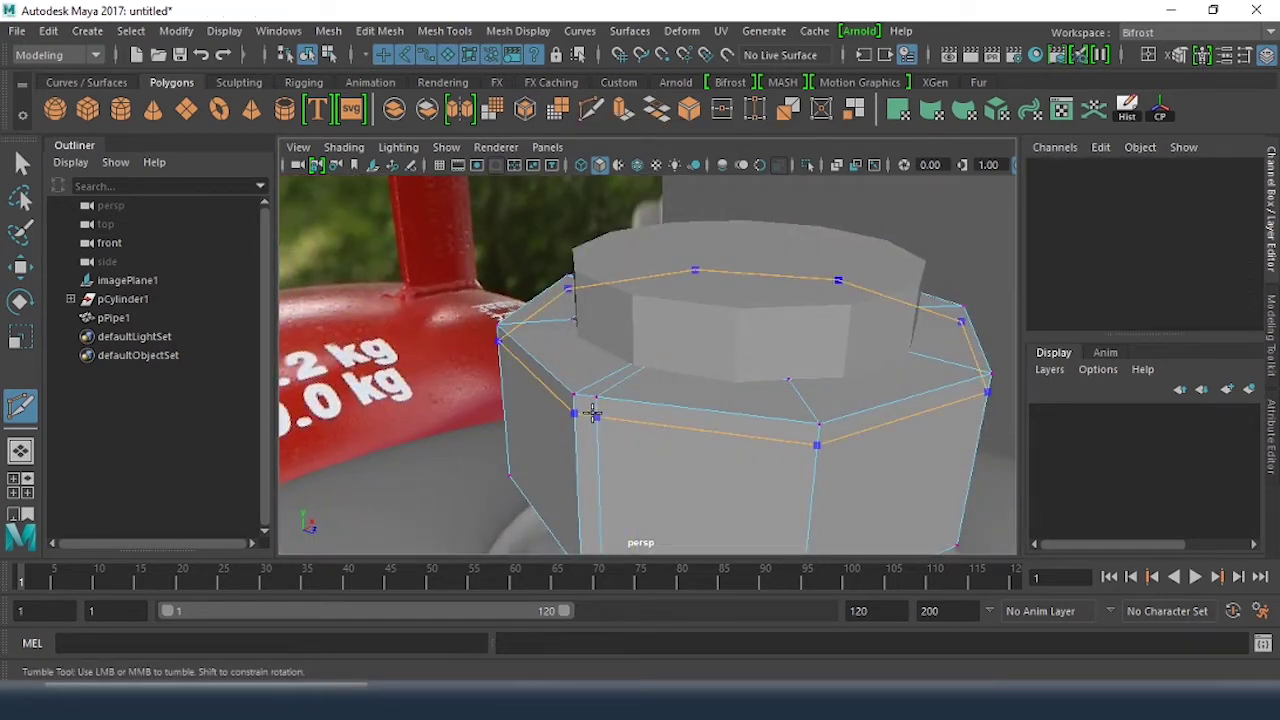
ctrl+click(777, 483)
Step: Insert three horizontal edge loops around the ring's outer sides: near the bottom rim, near the top rim and around the middle
alt+middle_drag(779, 457, 743, 327)
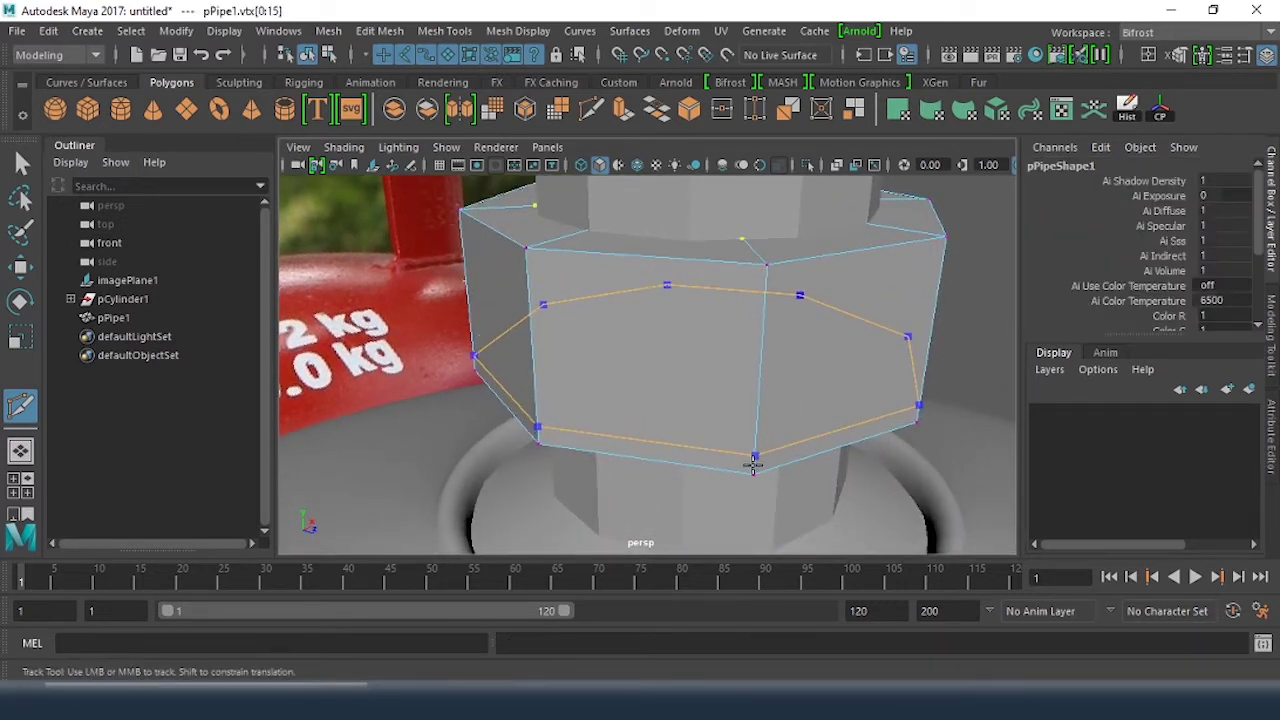
ctrl+click(753, 464)
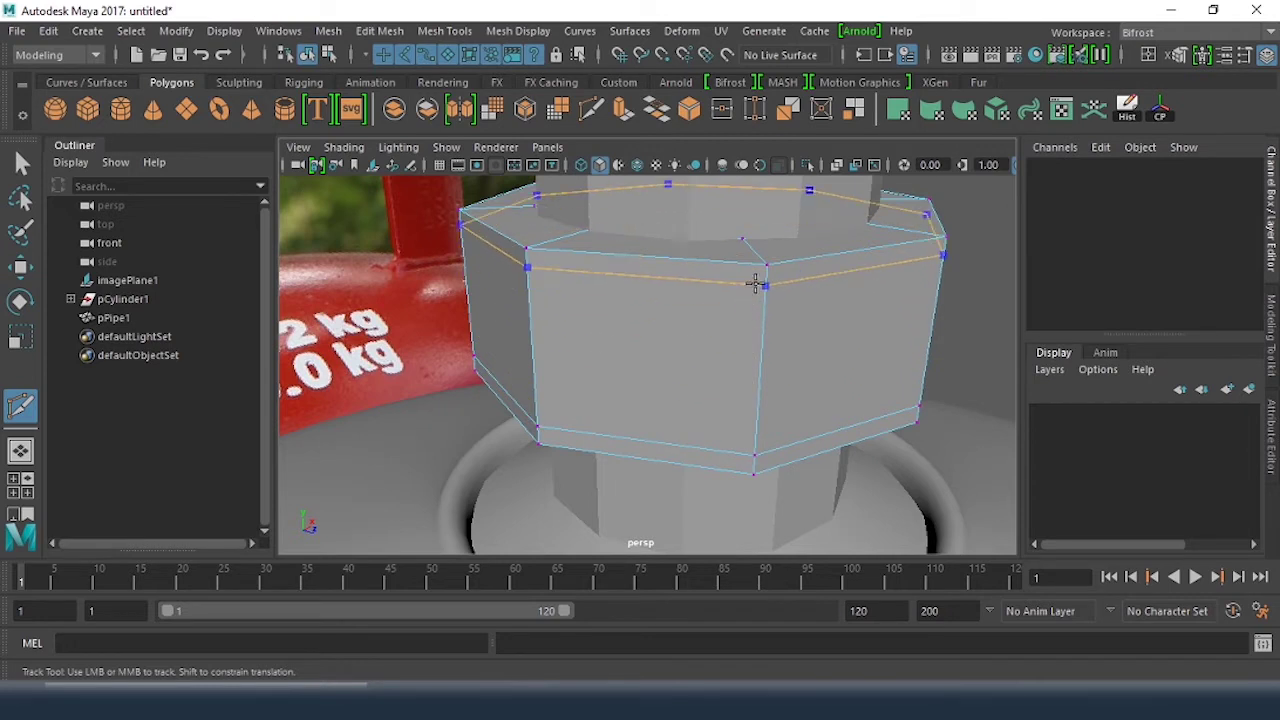
ctrl+click(757, 283)
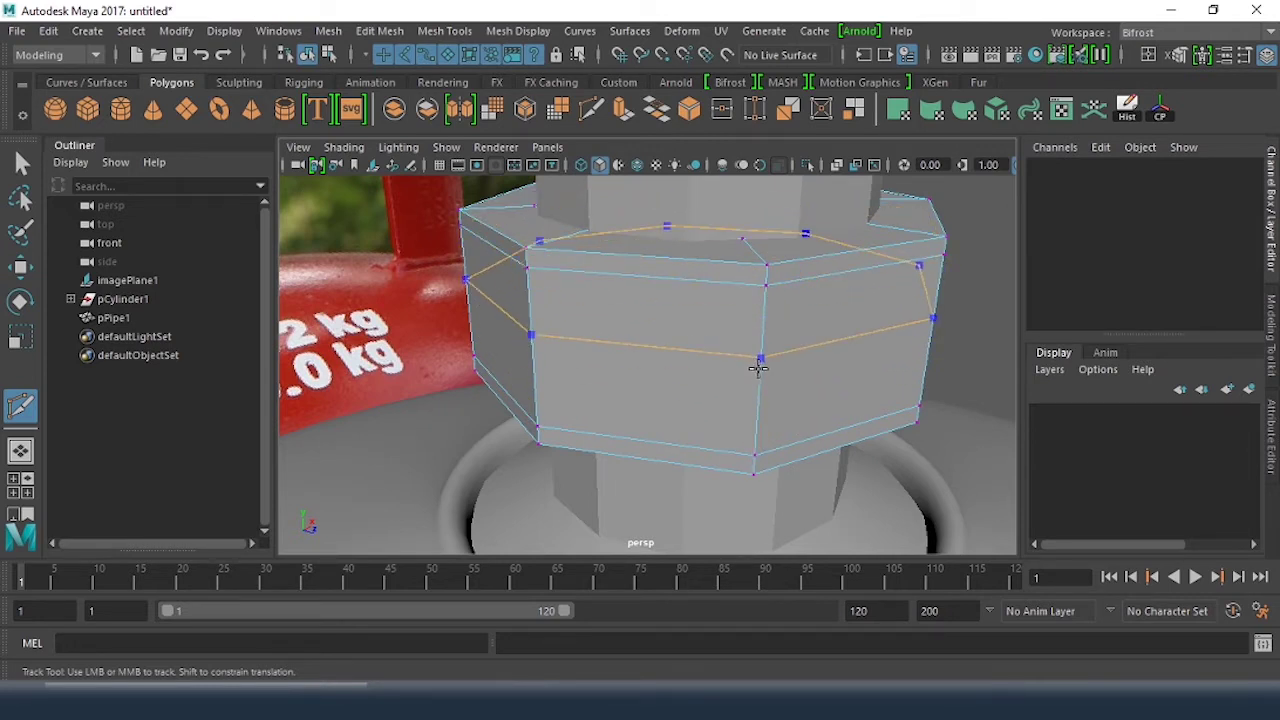
ctrl+click(760, 373)
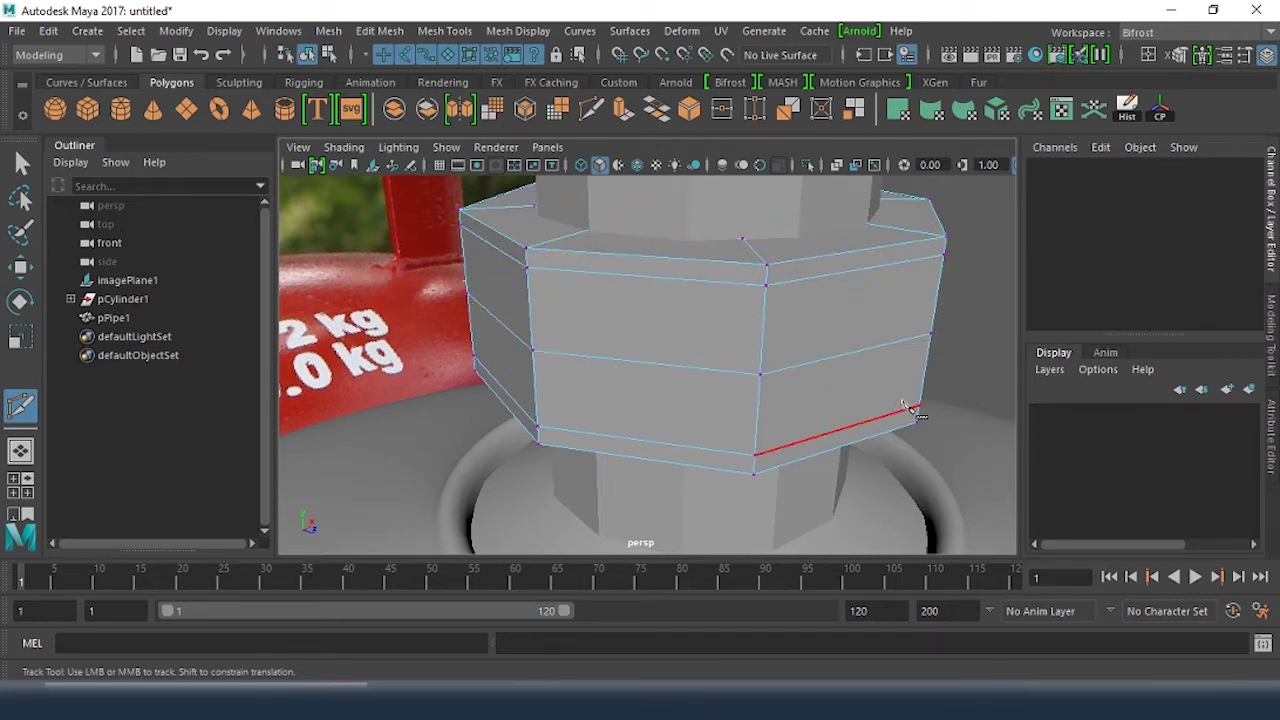
Step: Preview the ring smoothed, return it to the unsmoothed display and insert an edge loop on its top face near the outer rim
key(3)
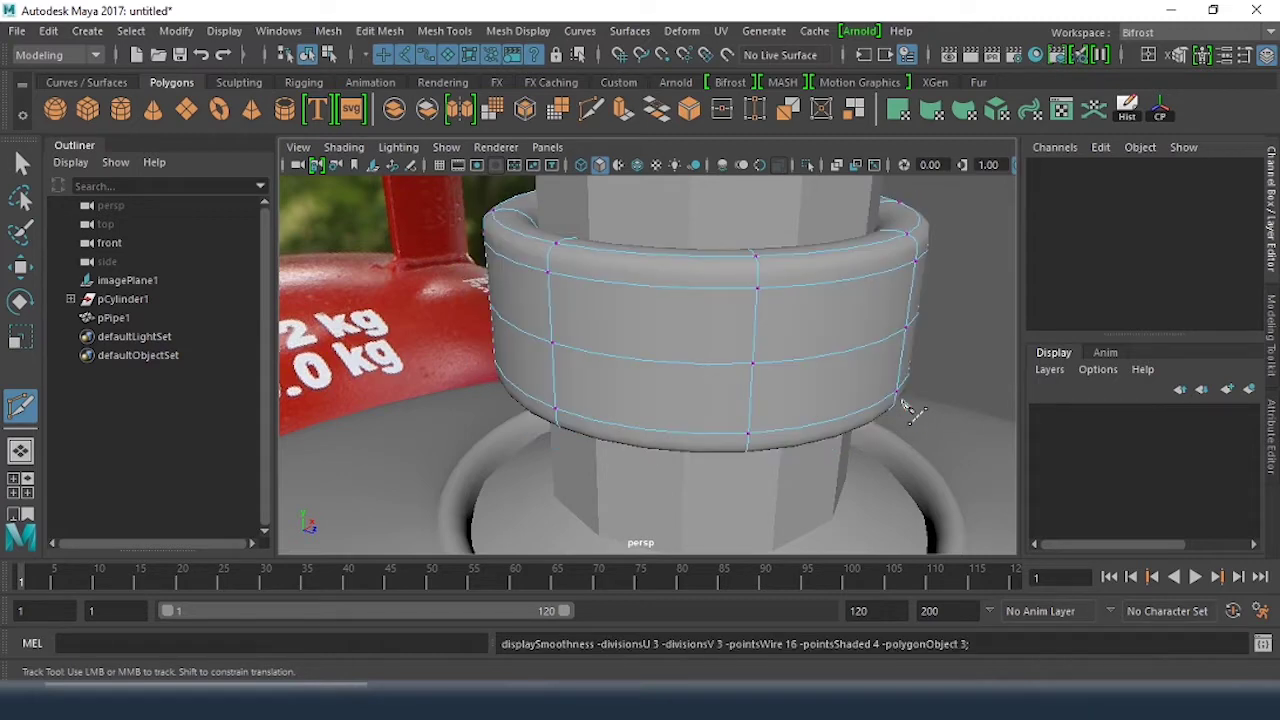
alt+drag(905, 405, 793, 365)
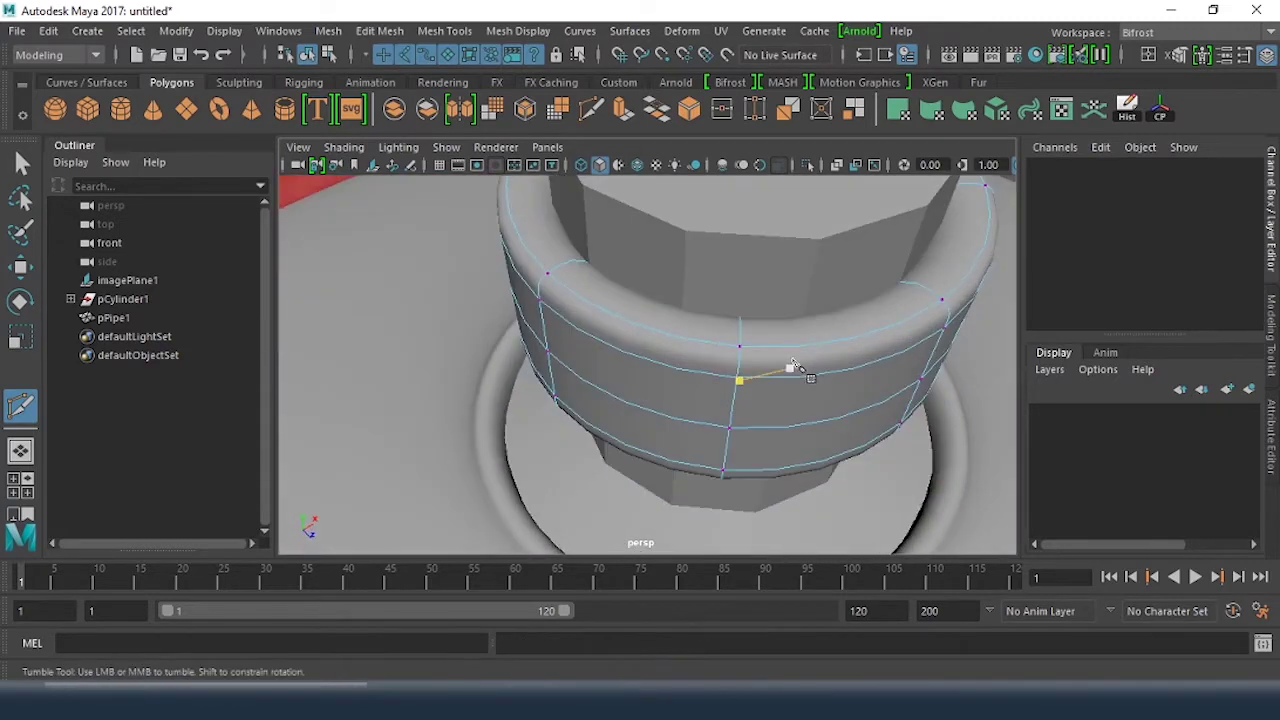
key(1)
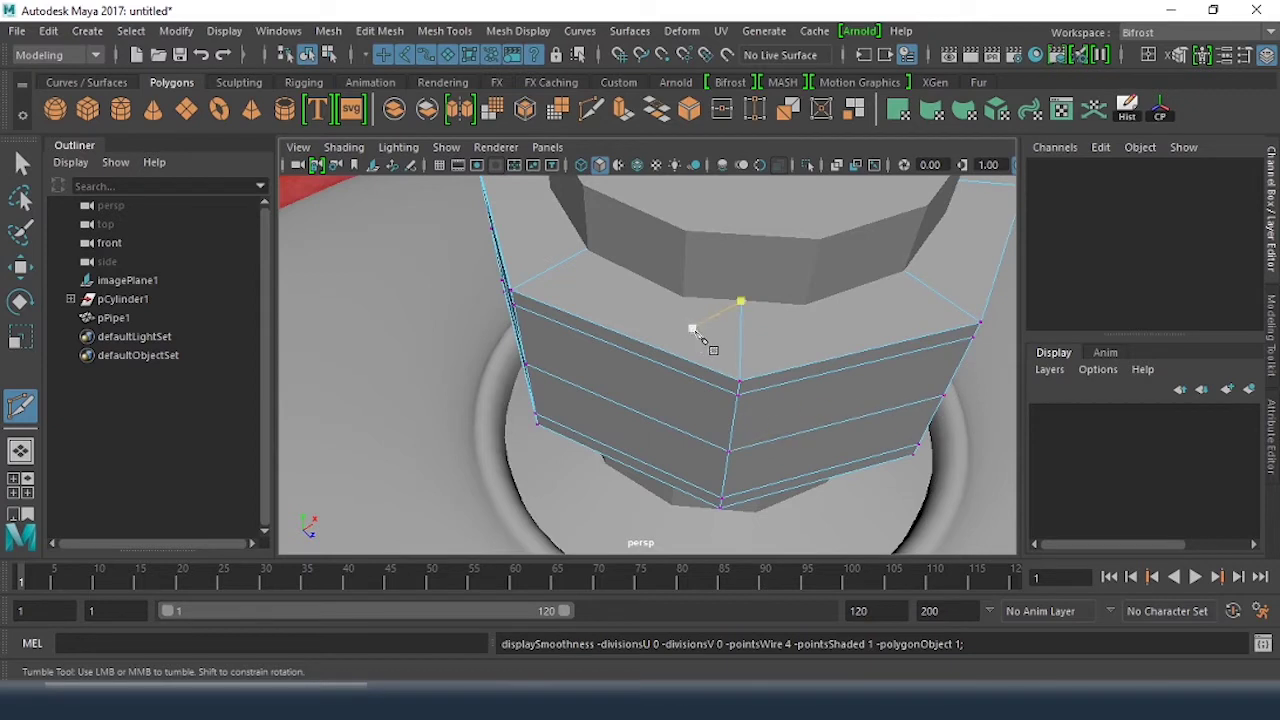
ctrl+click(741, 360)
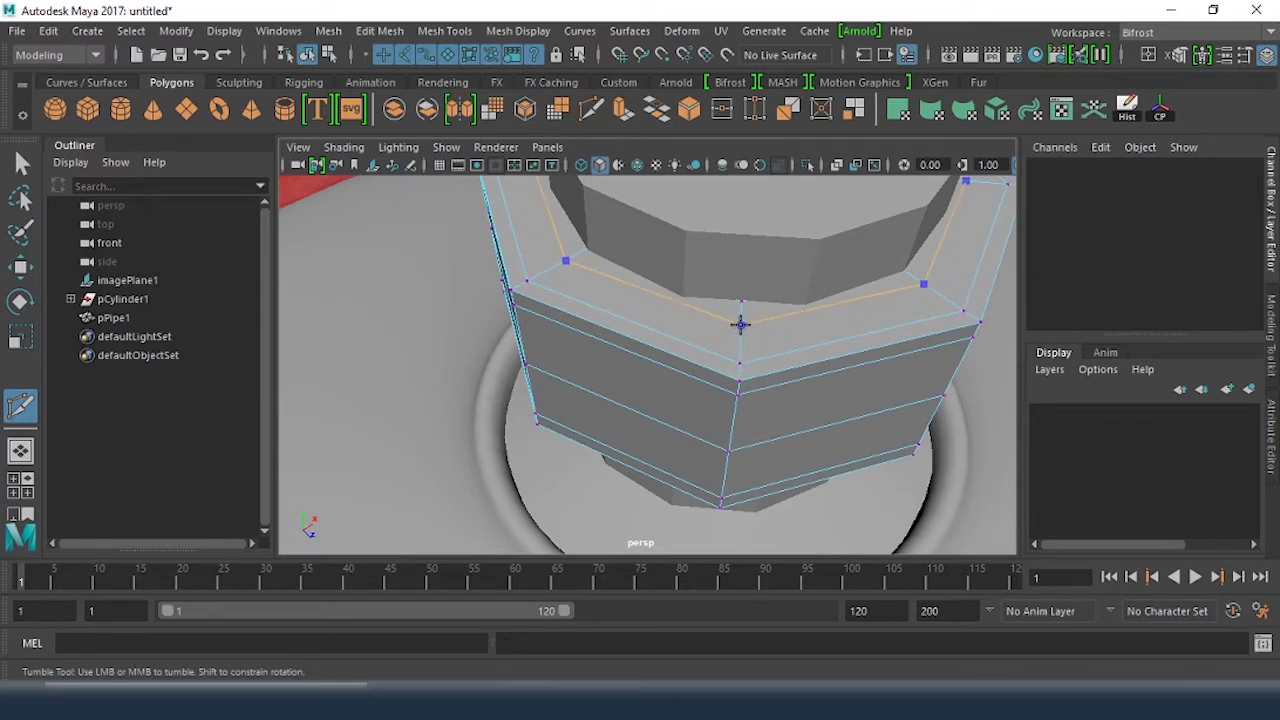
Step: Insert an edge loop on the ring's top face near the inner rim, checking the ring in smoothed display
click(741, 324)
key(3)
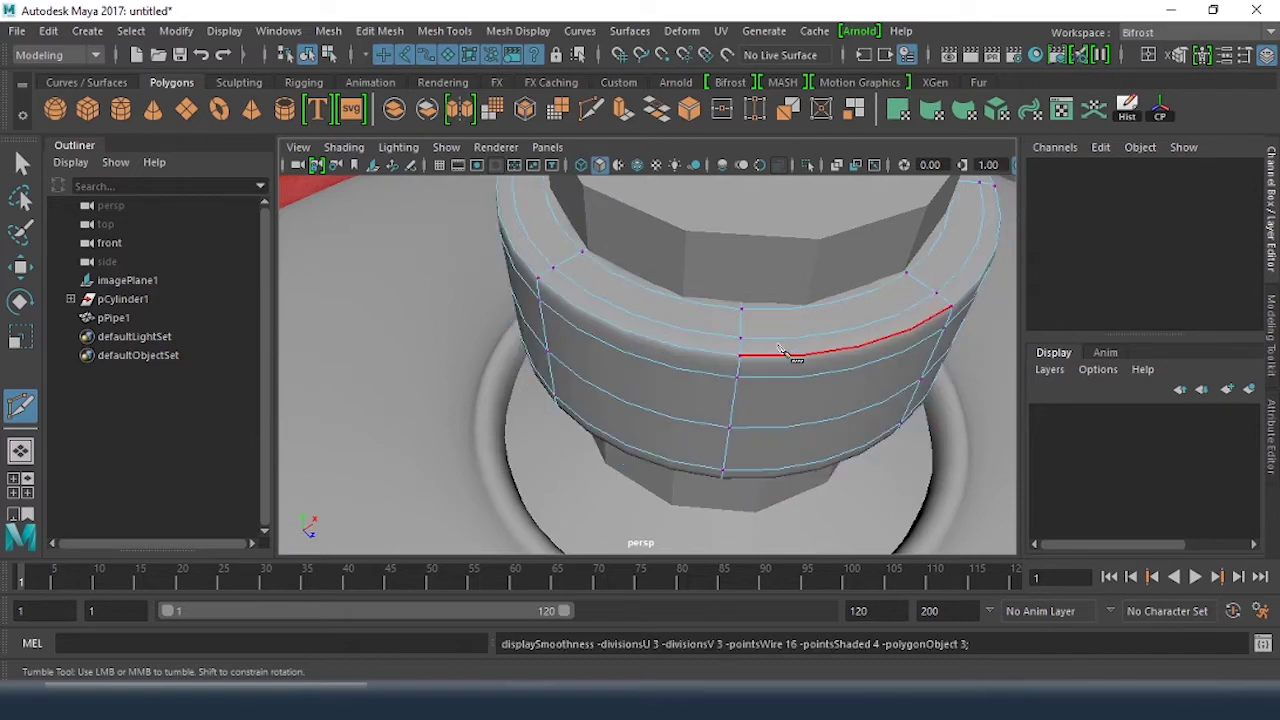
key(1)
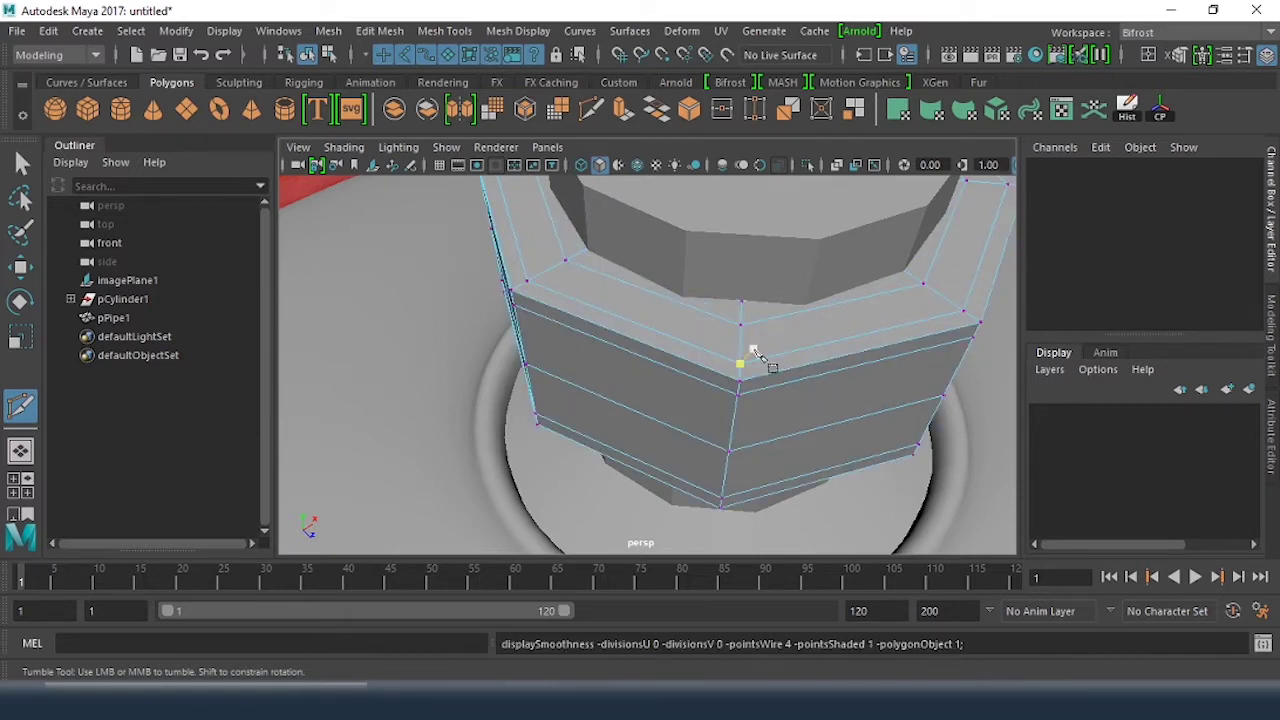
Step: Add supporting edge loops on the ring's underside near its outer and inner rims and leave Multi-Cut
alt+drag(751, 360, 733, 247)
alt+right_drag(733, 247, 791, 271)
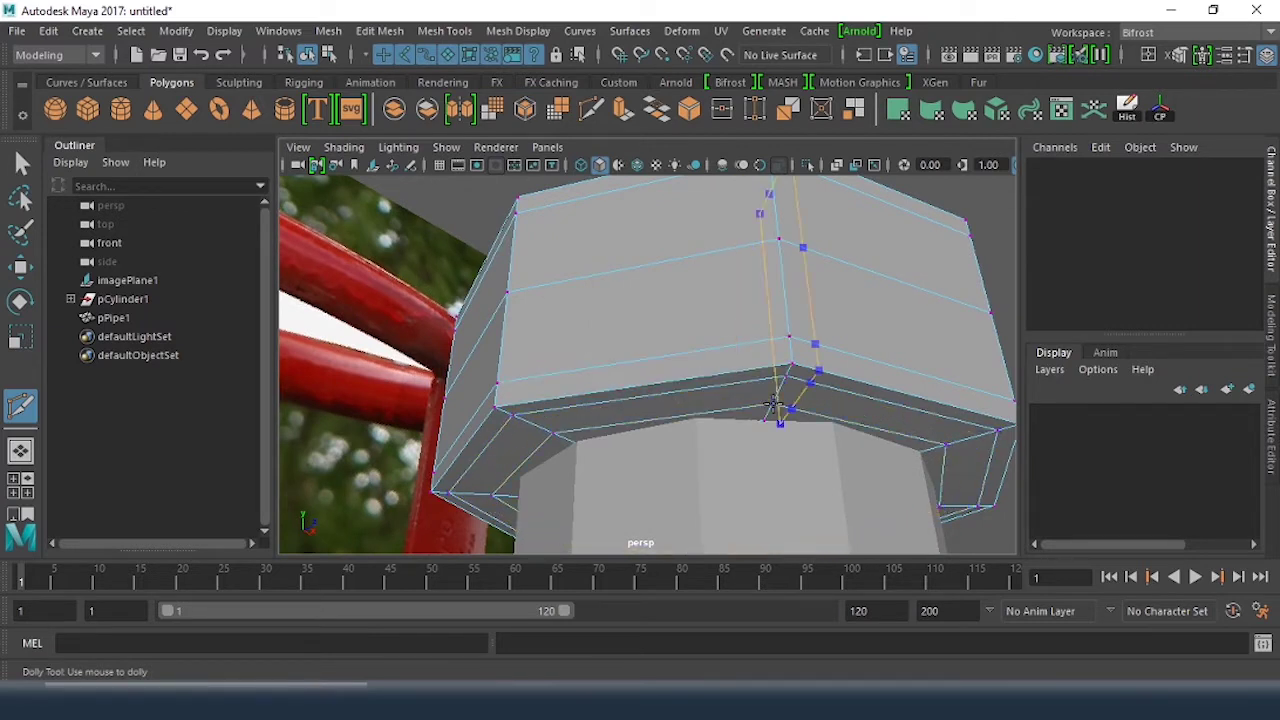
click(789, 337)
key(w)
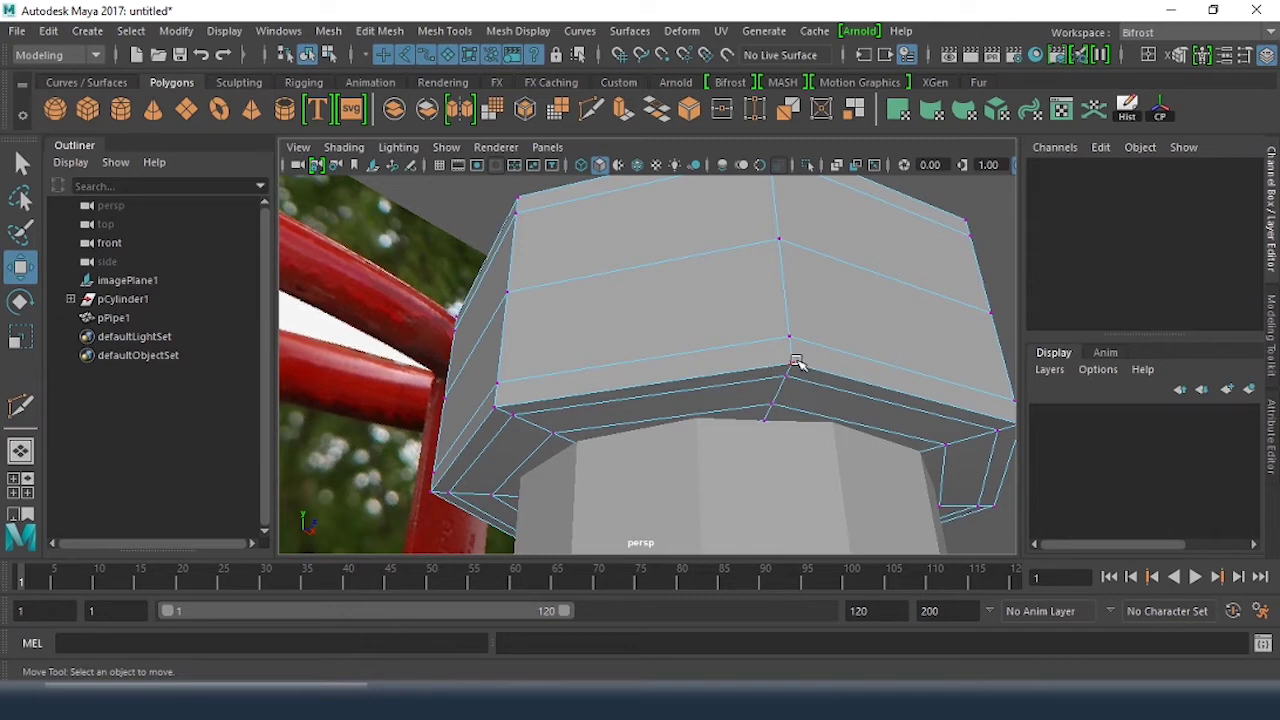
Step: Bevel the vertical edge loops at alternate corners of the octagonal ring with a fraction of 0.1 and 4 segments
alt+drag(797, 364, 710, 409)
right_click(786, 409)
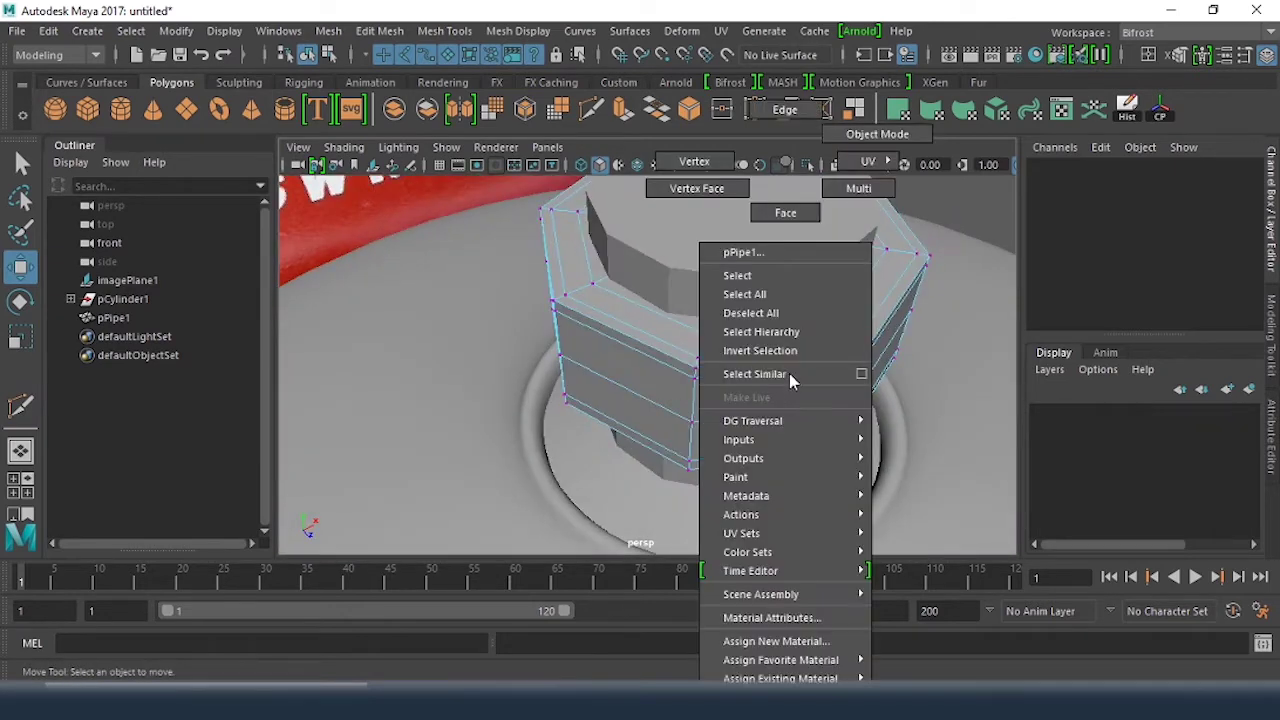
right_drag(790, 380, 785, 110)
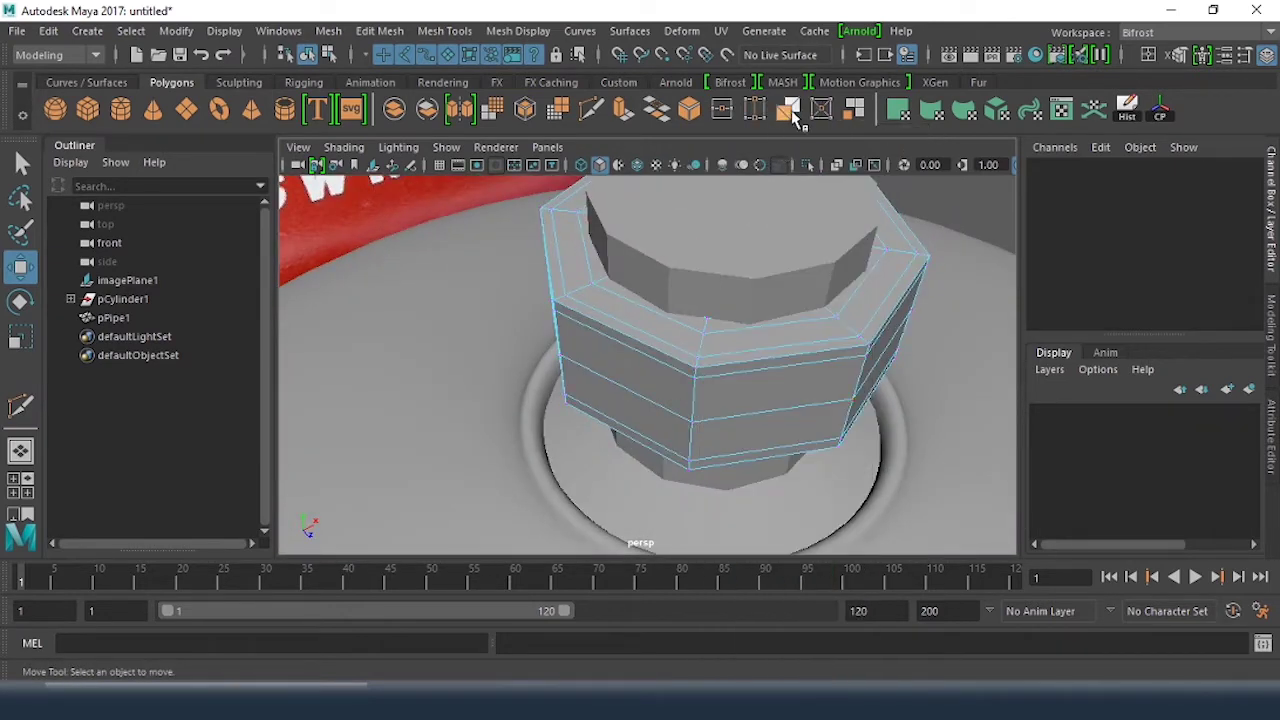
click(697, 395)
alt+drag(697, 397, 782, 392)
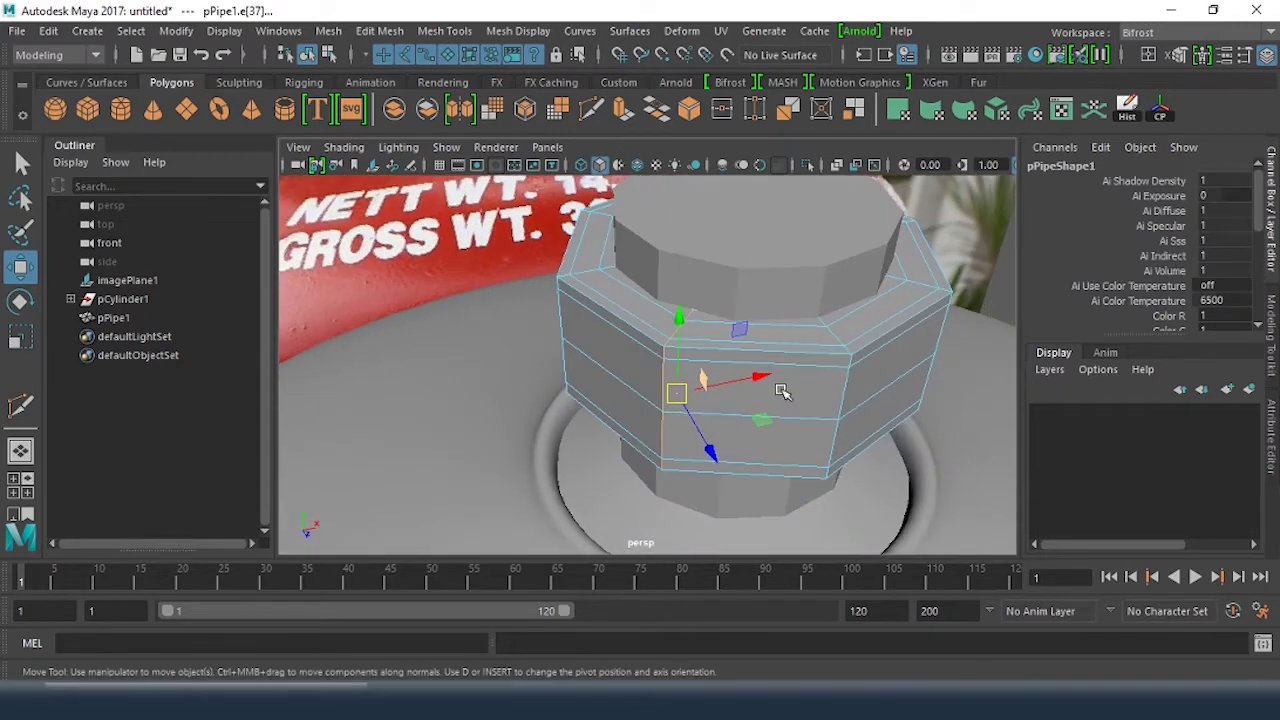
alt+drag(894, 400, 766, 414)
shift+click(912, 402)
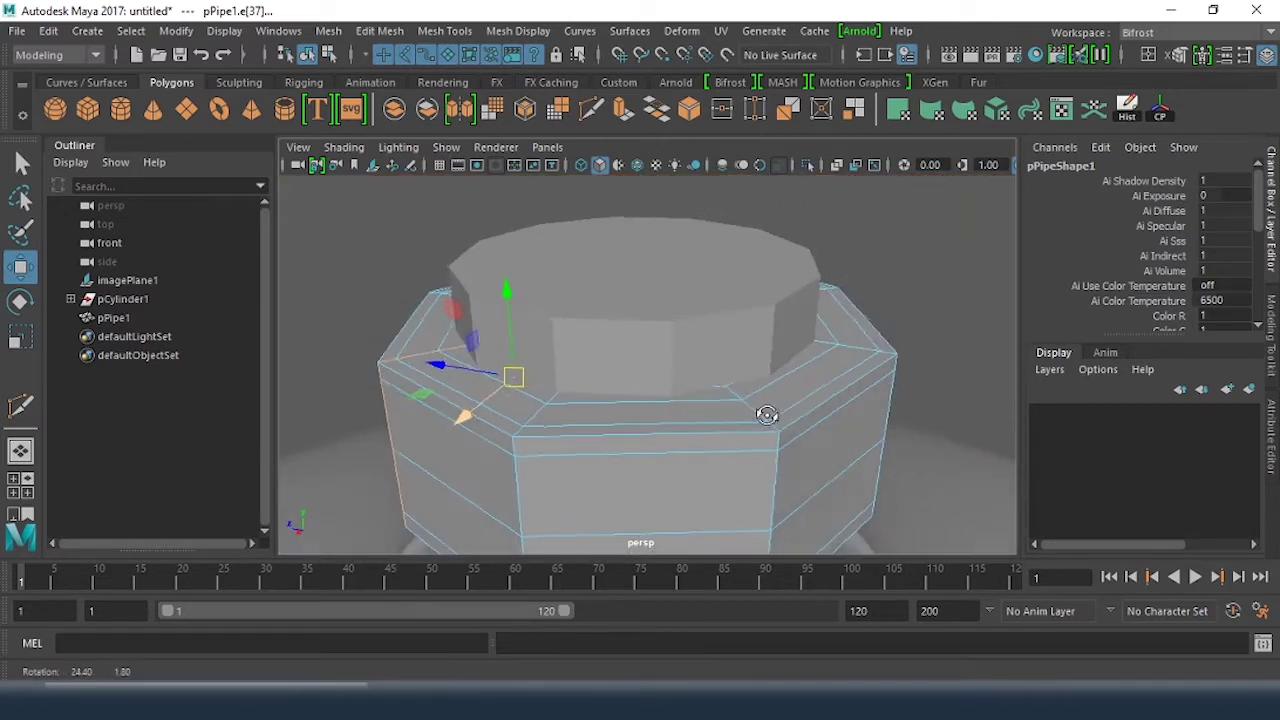
shift+click(770, 490)
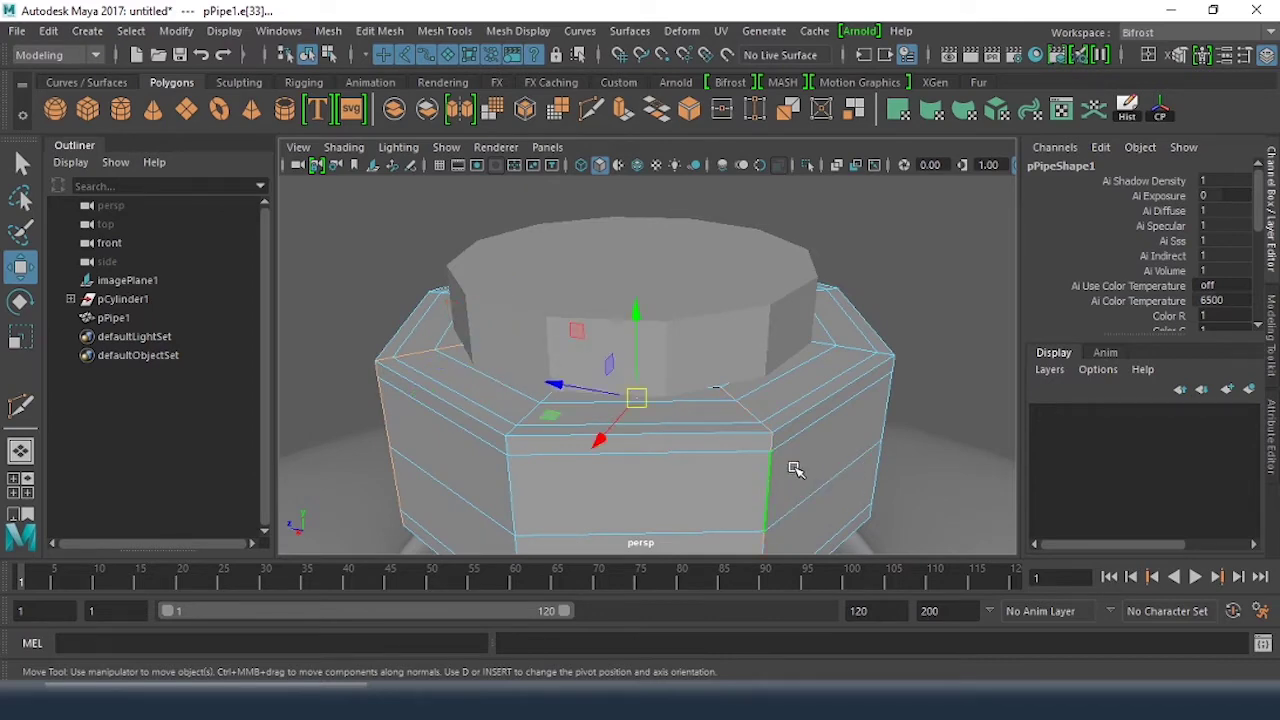
alt+drag(883, 451, 634, 466)
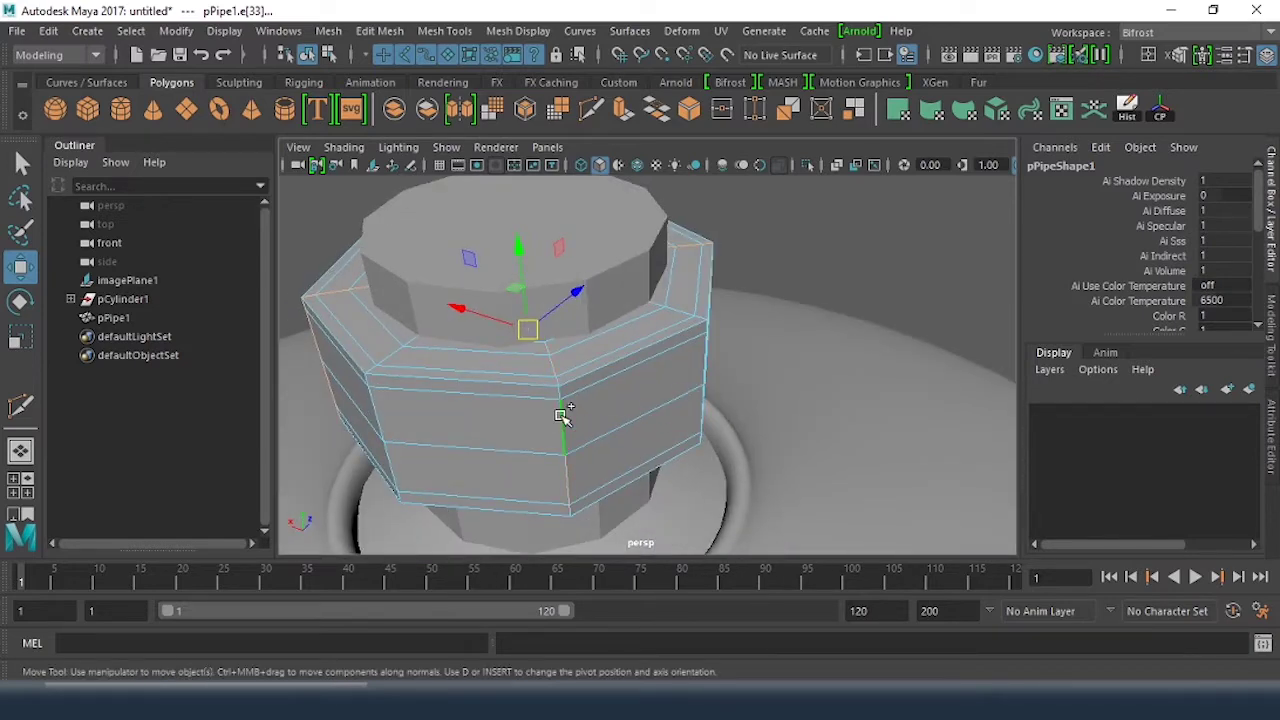
alt+drag(840, 376, 731, 380)
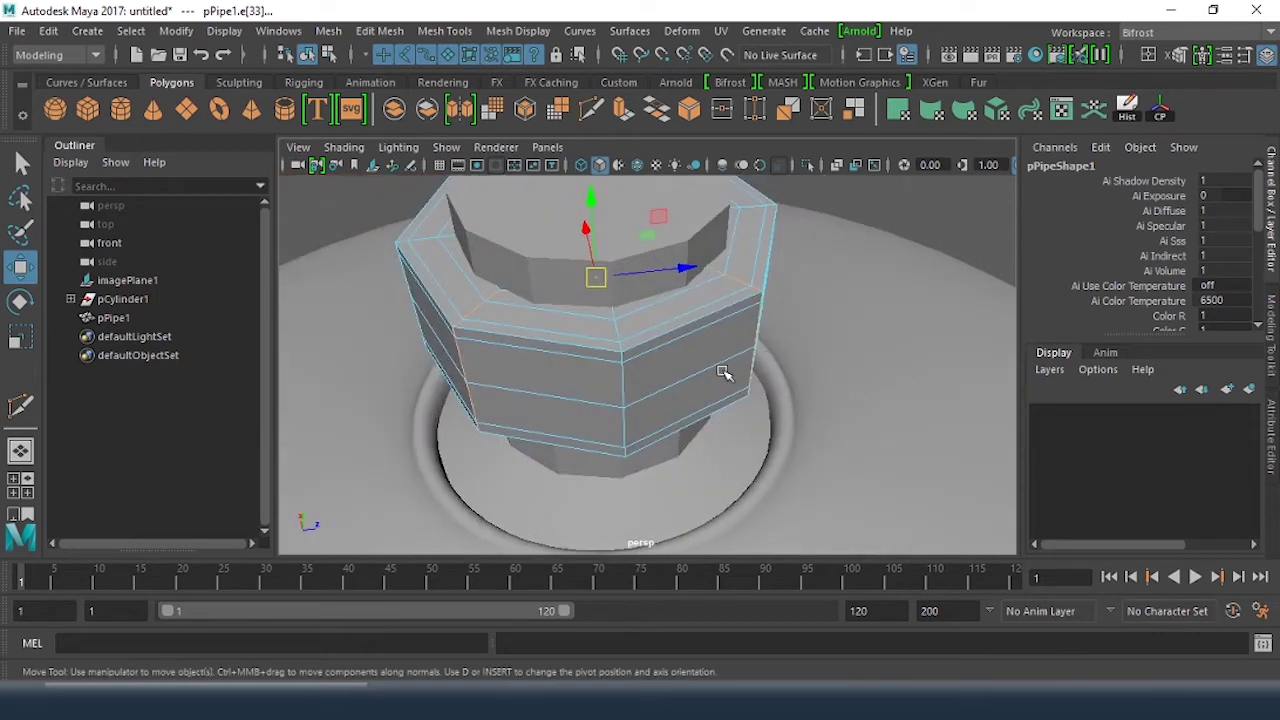
click(390, 37)
click(396, 97)
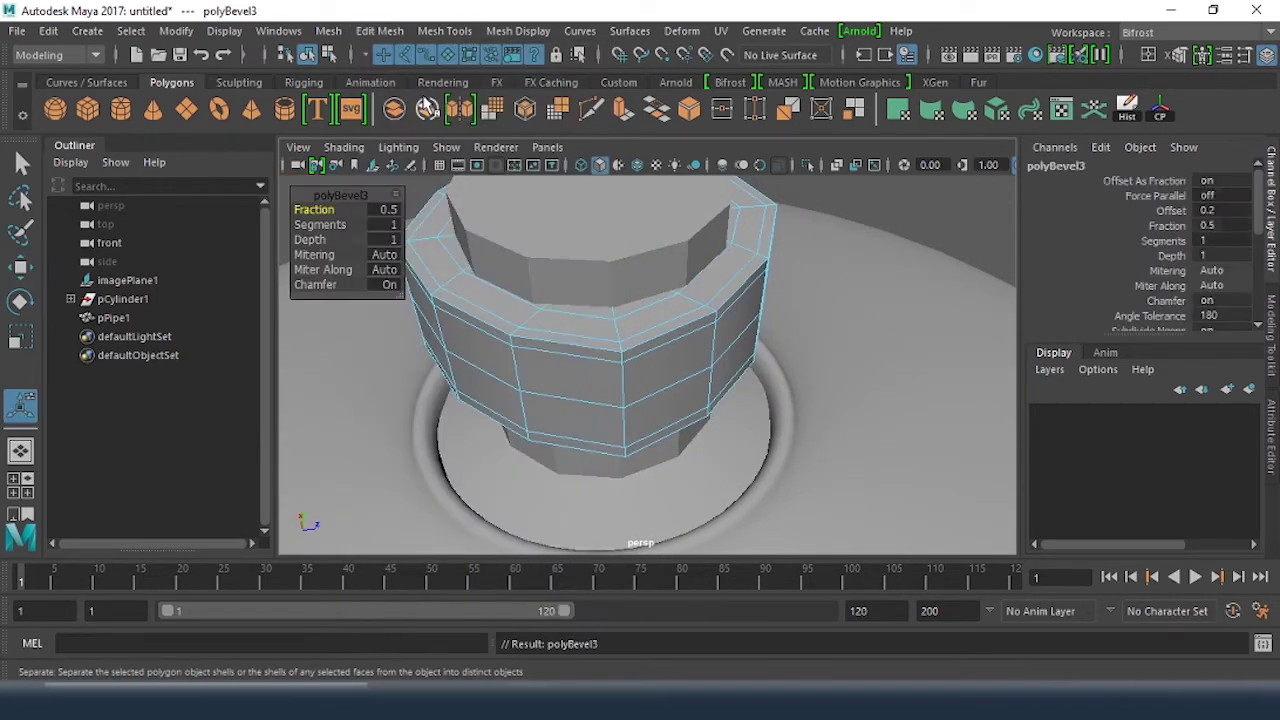
alt+drag(682, 365, 328, 211)
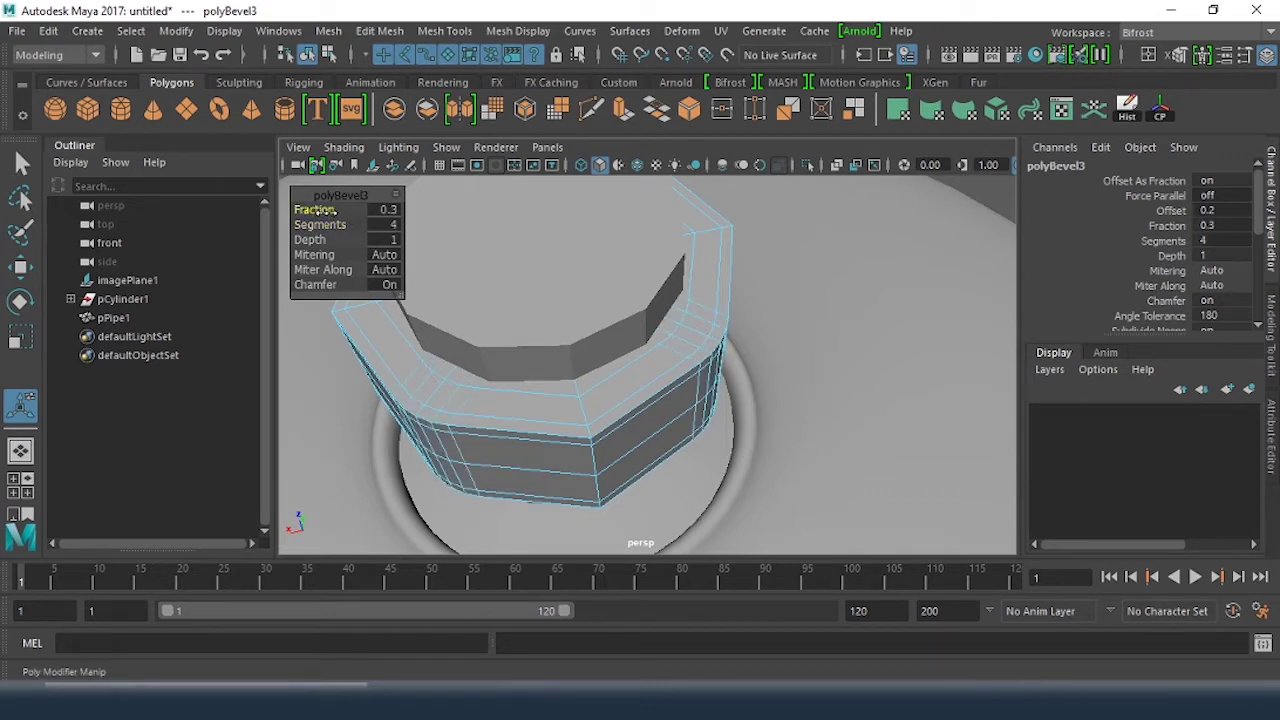
click(388, 211)
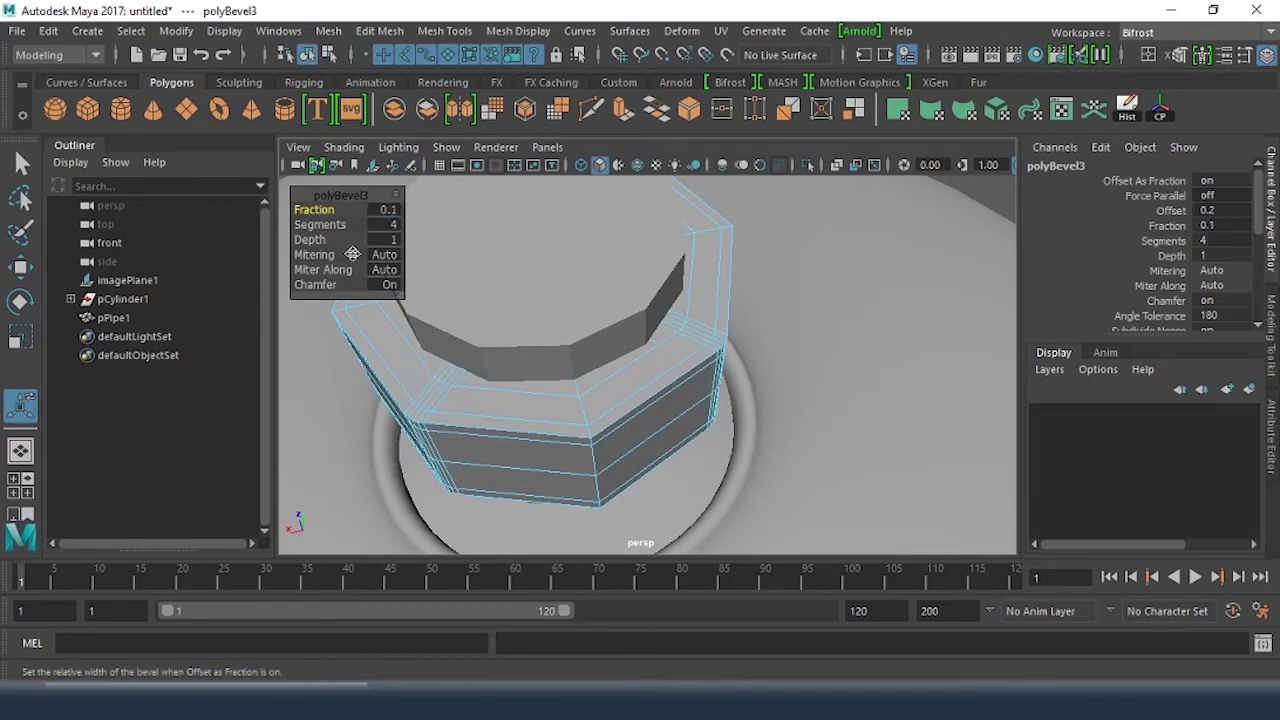
click(22, 268)
Step: Return the beveled ring to object mode and inspect its shape around the neck from several sides
alt+right_drag(625, 358, 474, 331)
alt+drag(474, 331, 734, 329)
right_drag(750, 313, 839, 133)
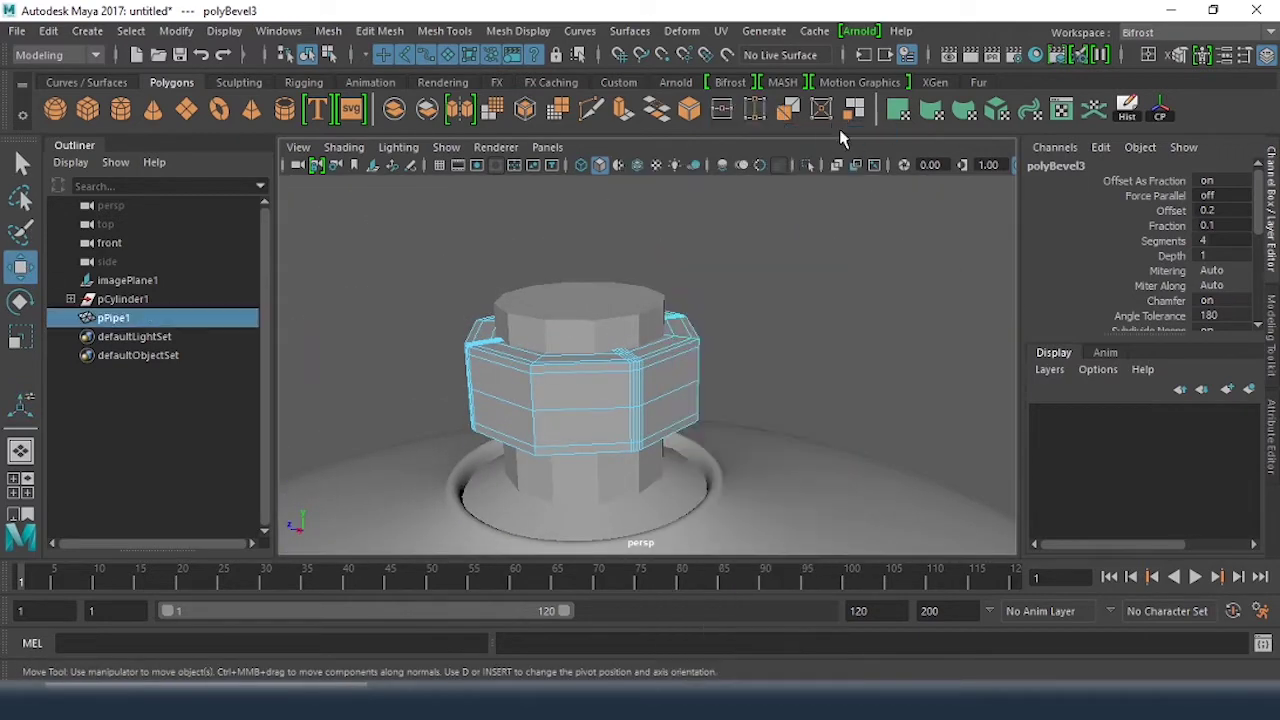
click(768, 272)
alt+drag(768, 272, 754, 309)
click(694, 391)
alt+drag(694, 391, 466, 294)
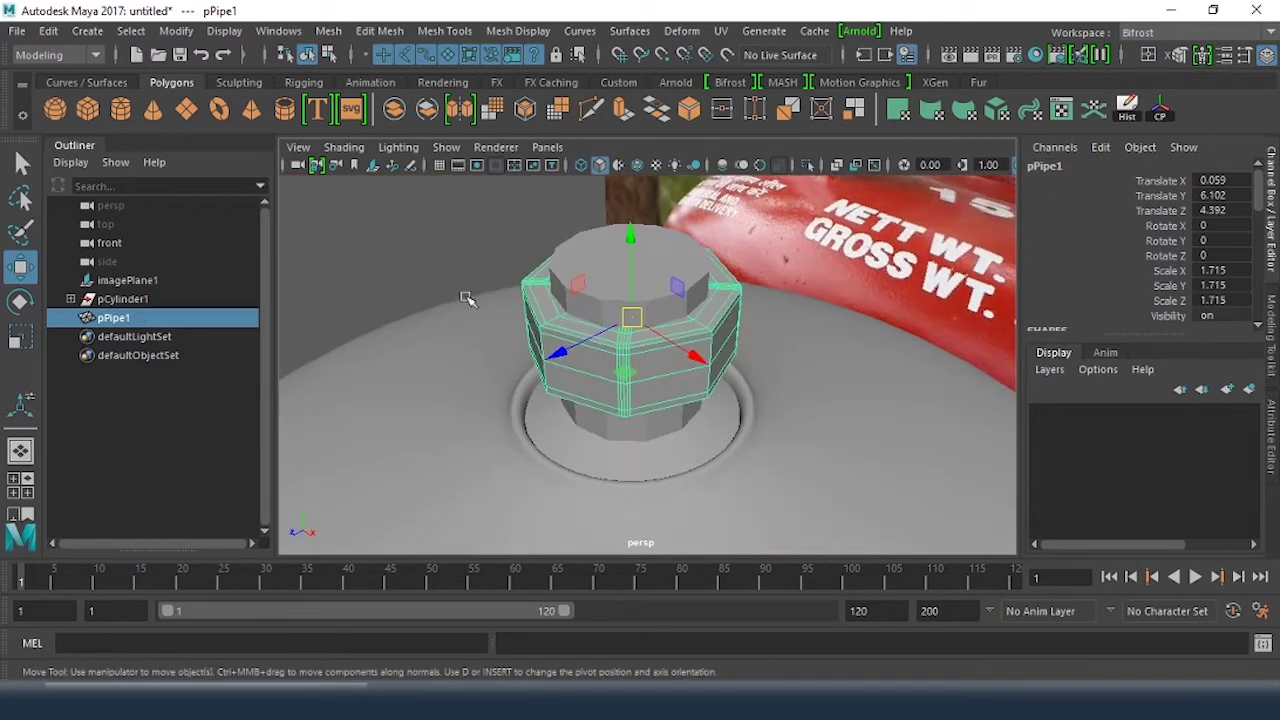
click(392, 248)
alt+drag(397, 251, 549, 277)
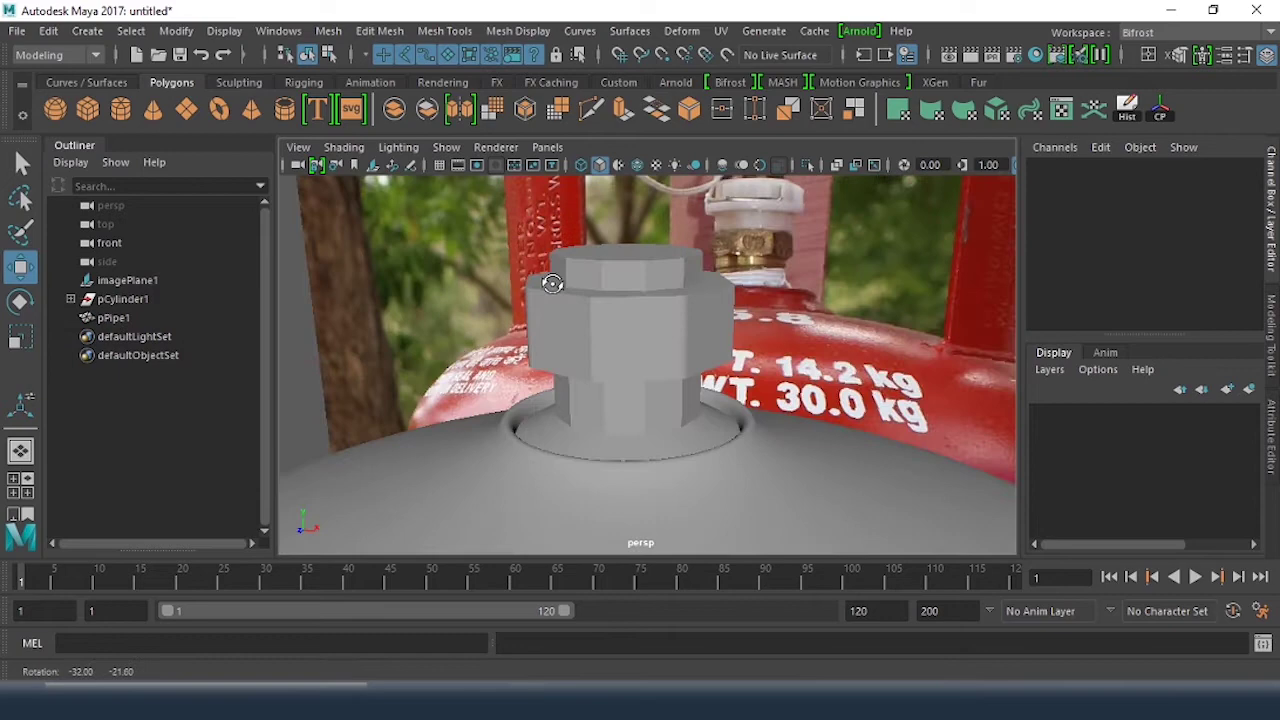
Step: Center the pivot of the valve neck object
click(620, 403)
alt+drag(620, 403, 654, 420)
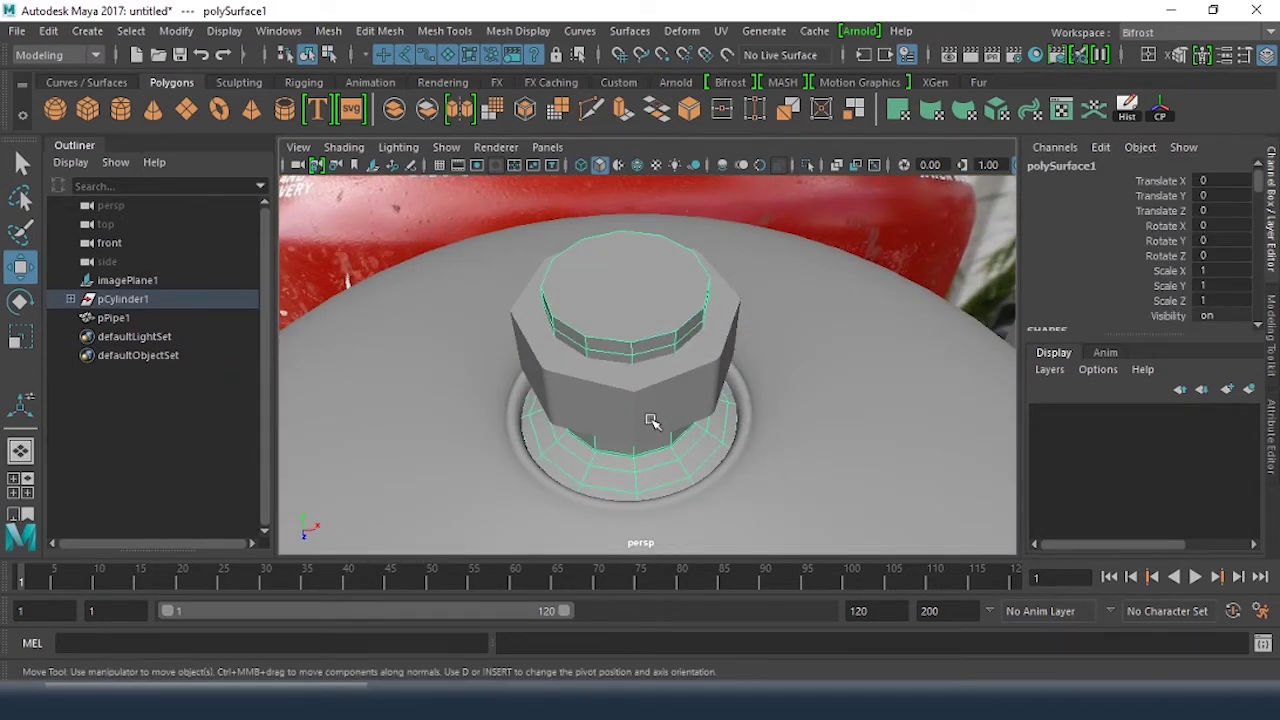
alt+drag(652, 508, 718, 436)
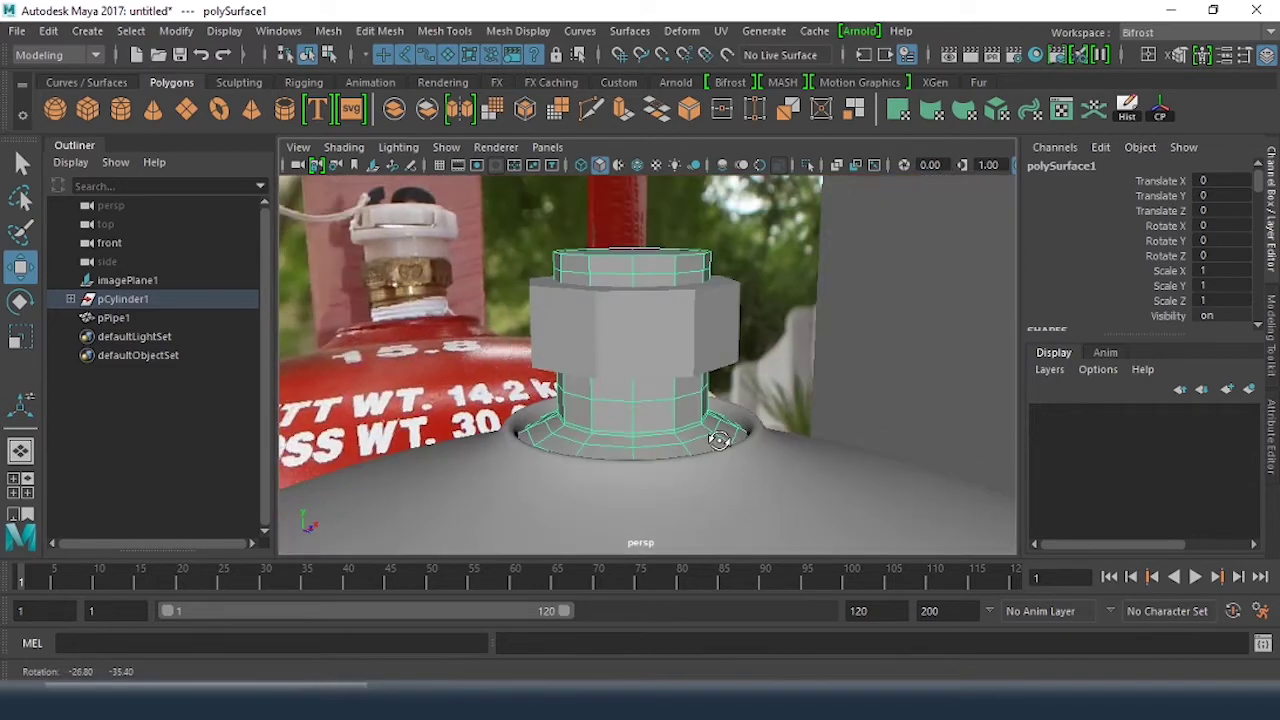
alt+drag(634, 431, 652, 423)
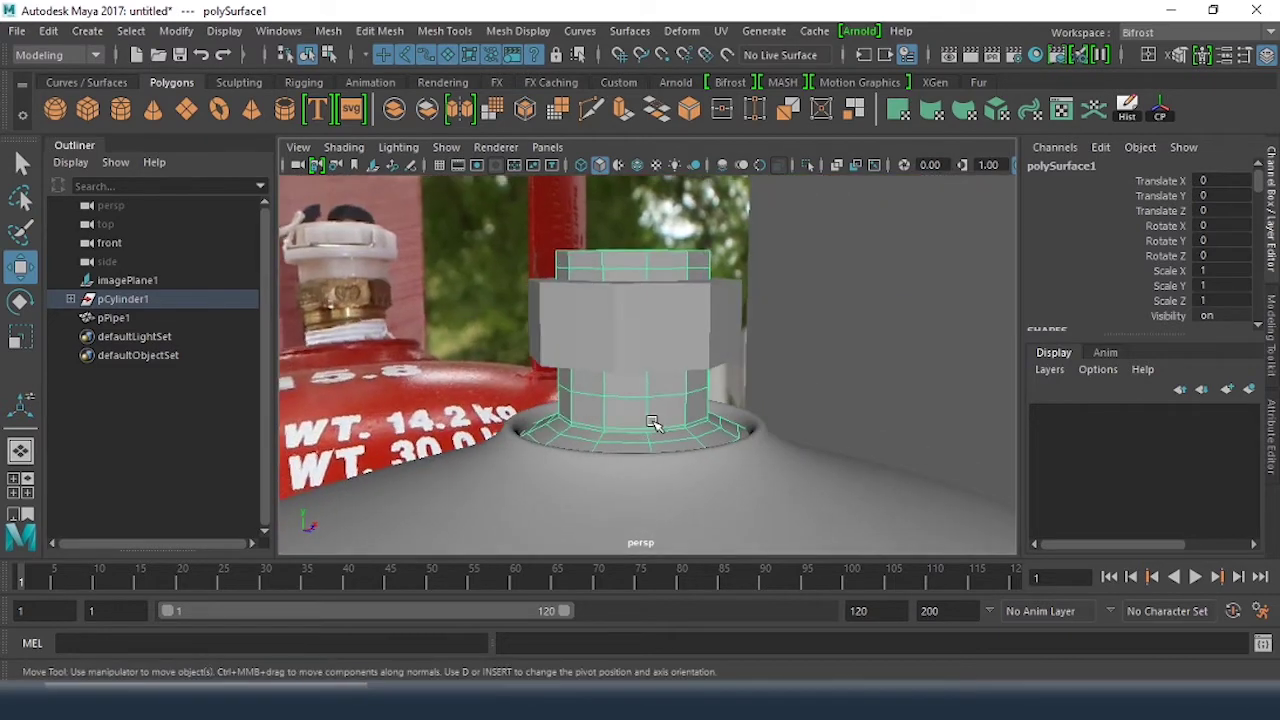
click(638, 318)
shift+click(641, 260)
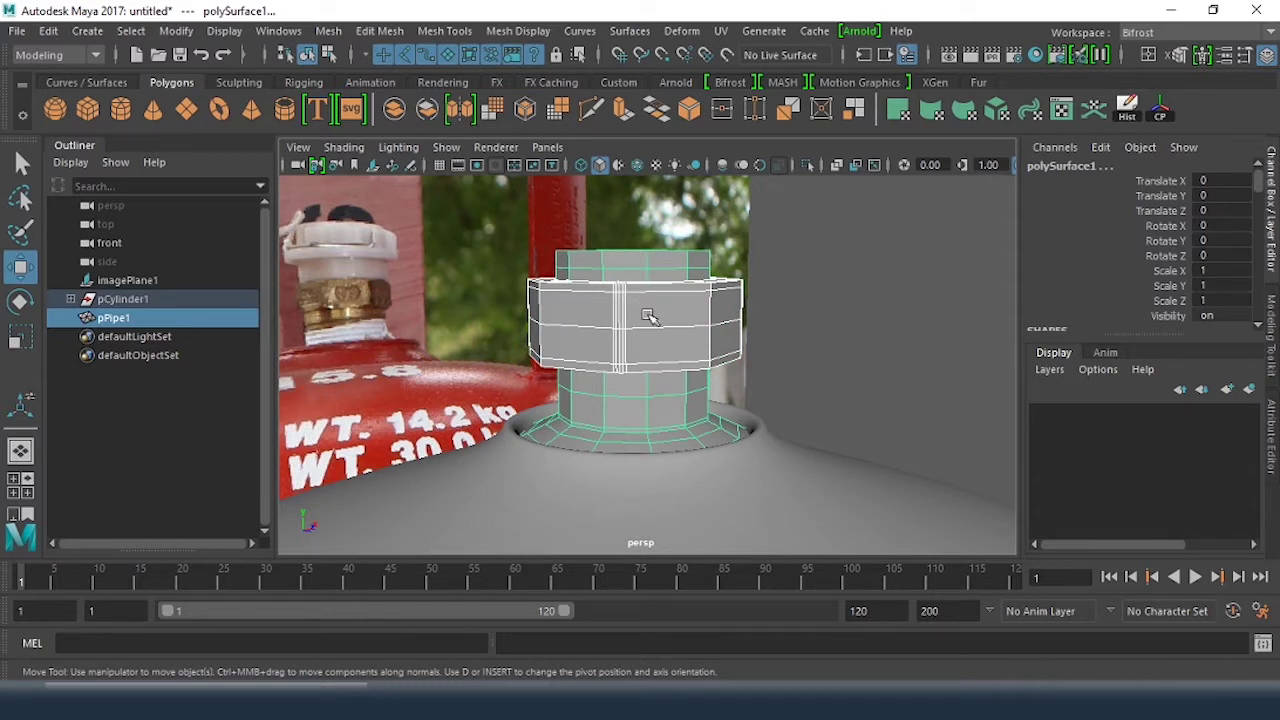
click(626, 216)
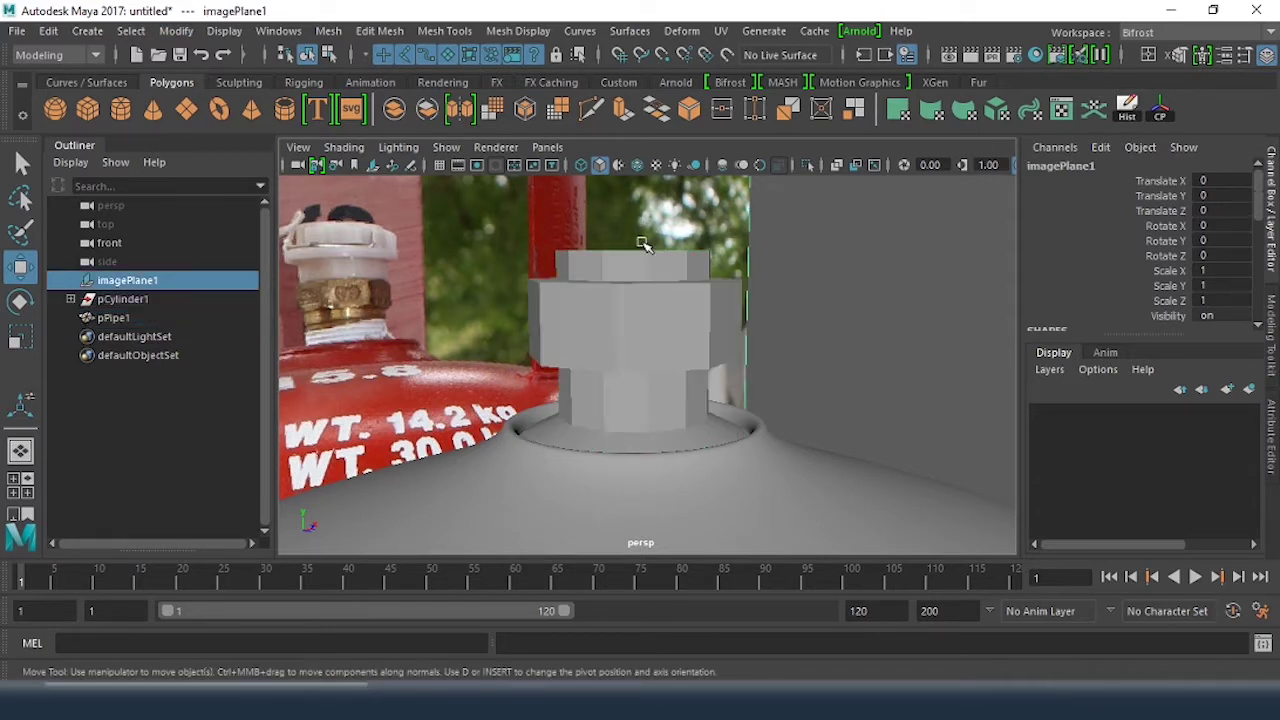
click(640, 257)
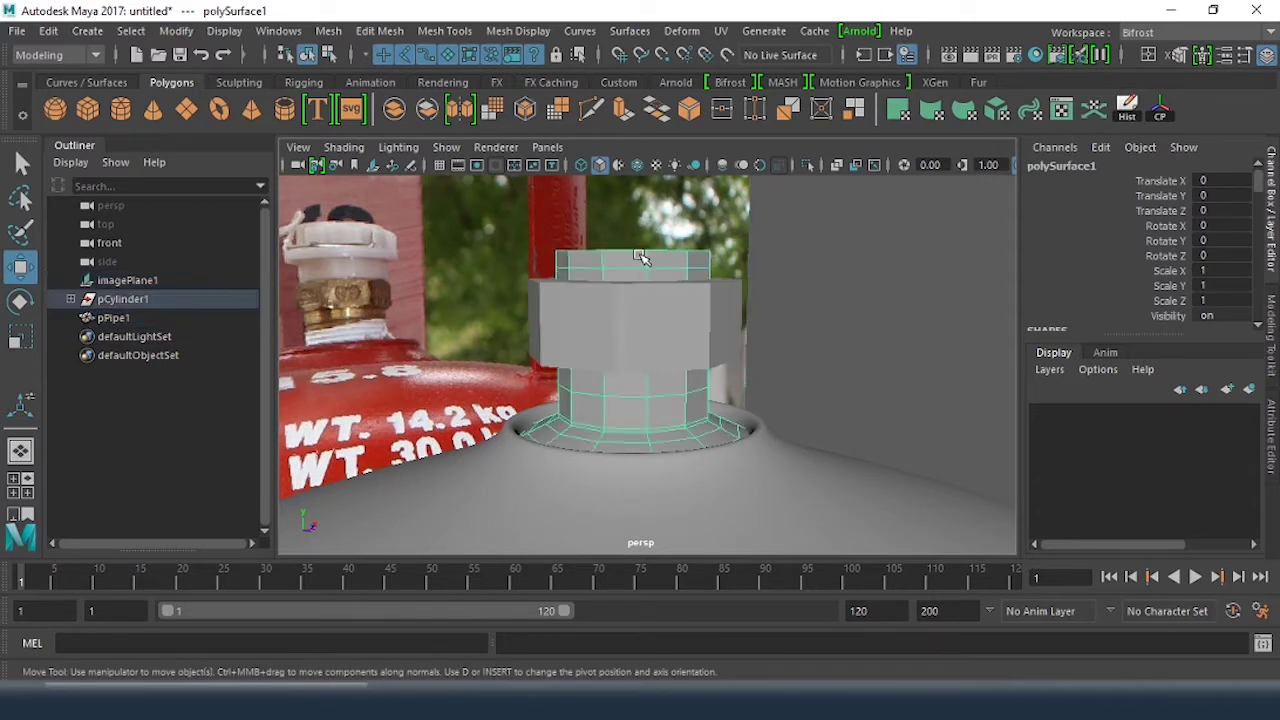
click(180, 32)
click(216, 167)
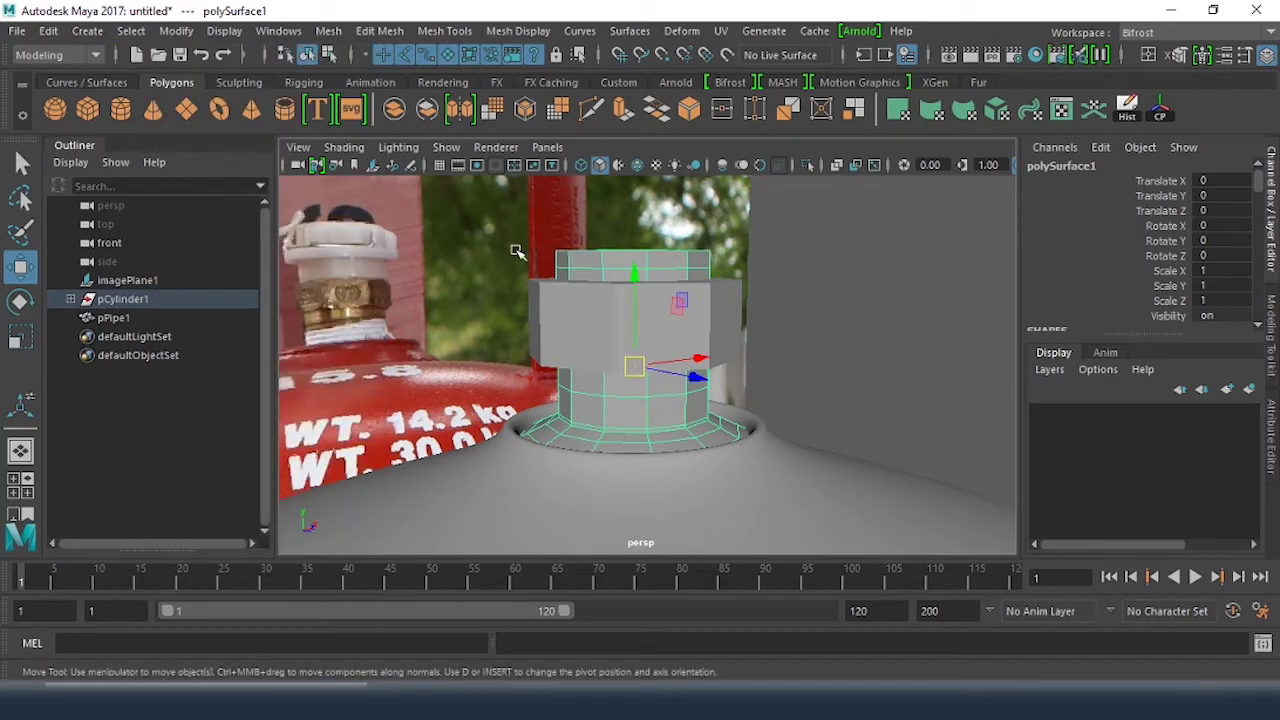
Step: Raise the nut and the valve neck together by about 0.087 units and display both smoothed
click(730, 314)
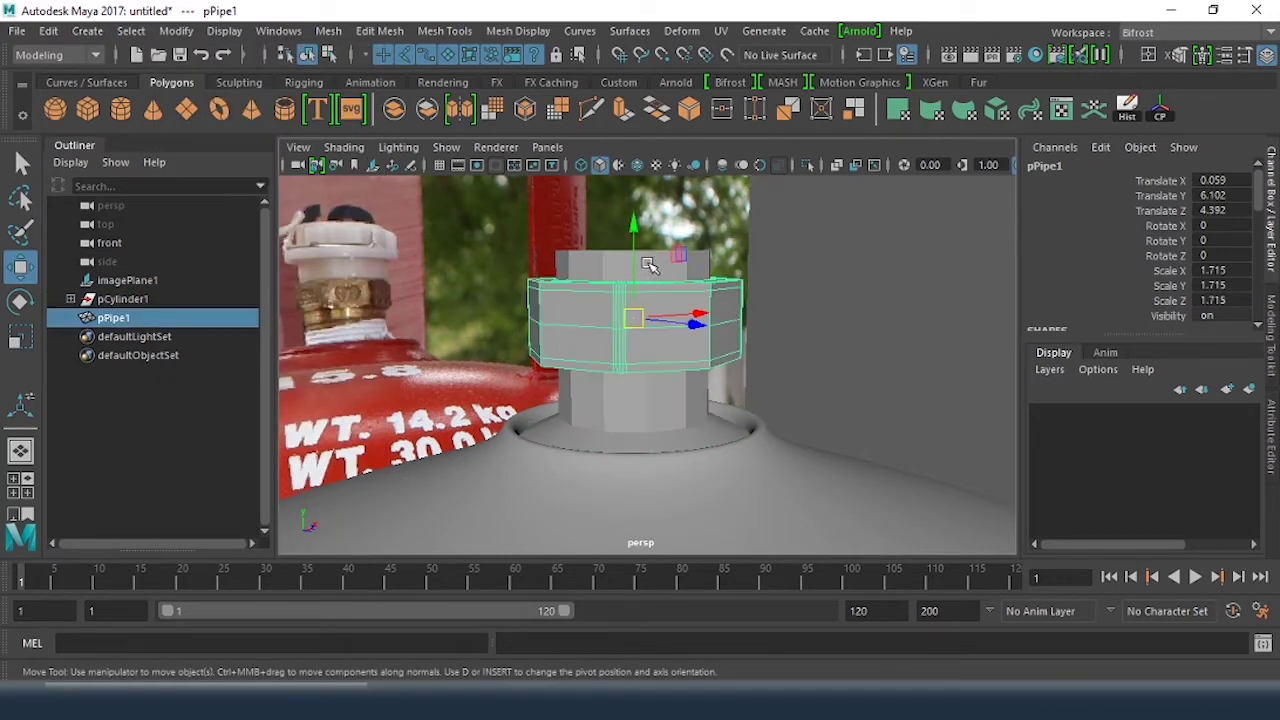
shift+click(593, 263)
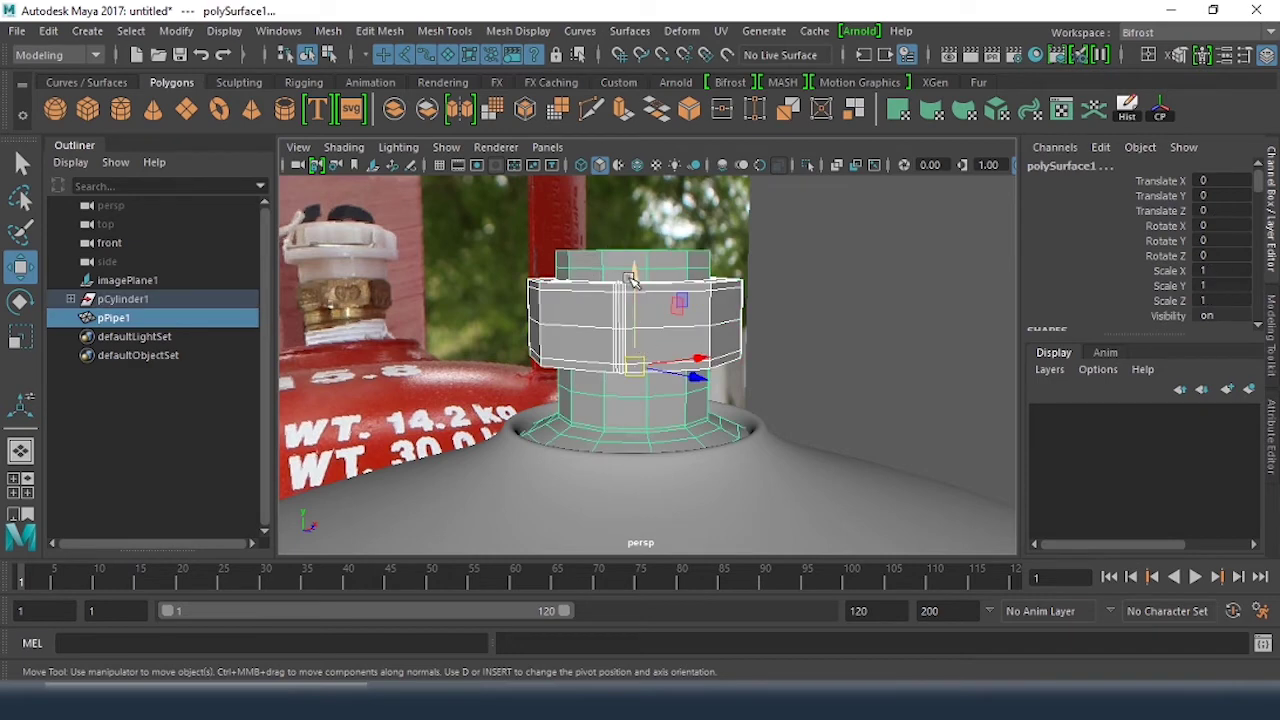
drag(631, 280, 631, 260)
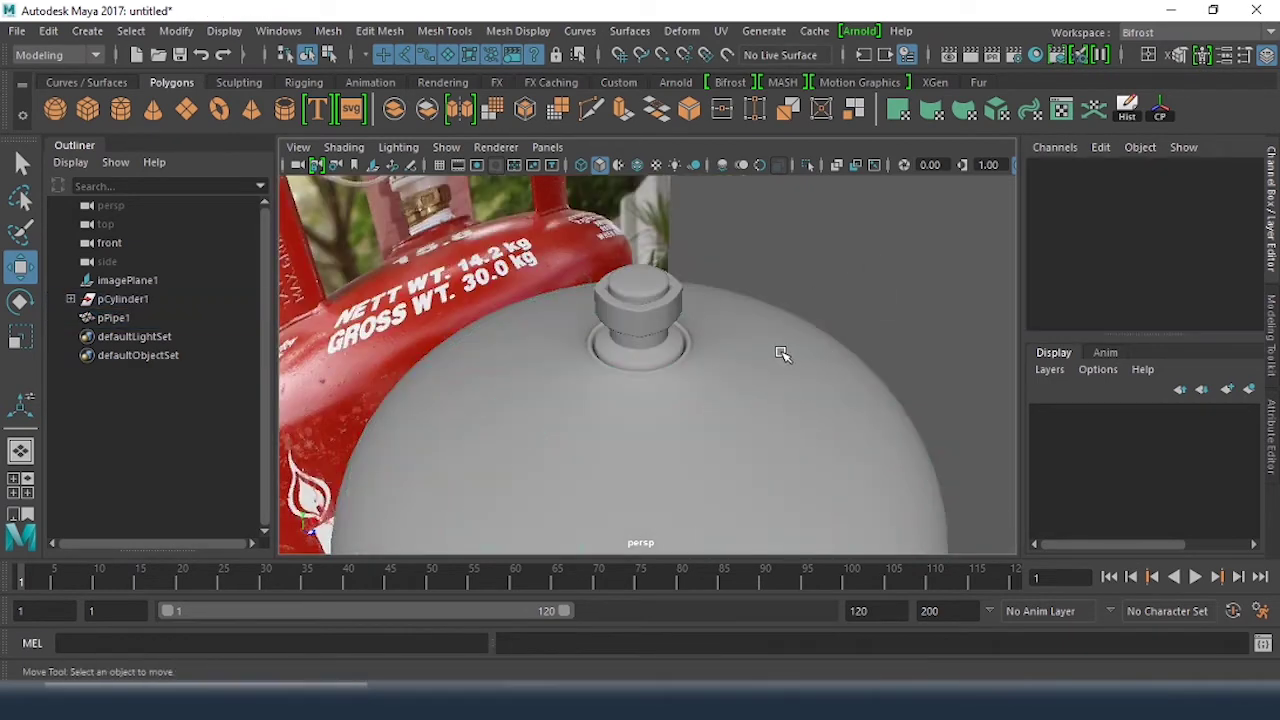
Step: Scale the face loop along the bottom edge of the neck's flared base uniformly by about 1.09 to meet the surrounding rim
alt+drag(818, 385, 726, 314)
scroll(737, 417, up, 5)
alt+drag(737, 417, 806, 403)
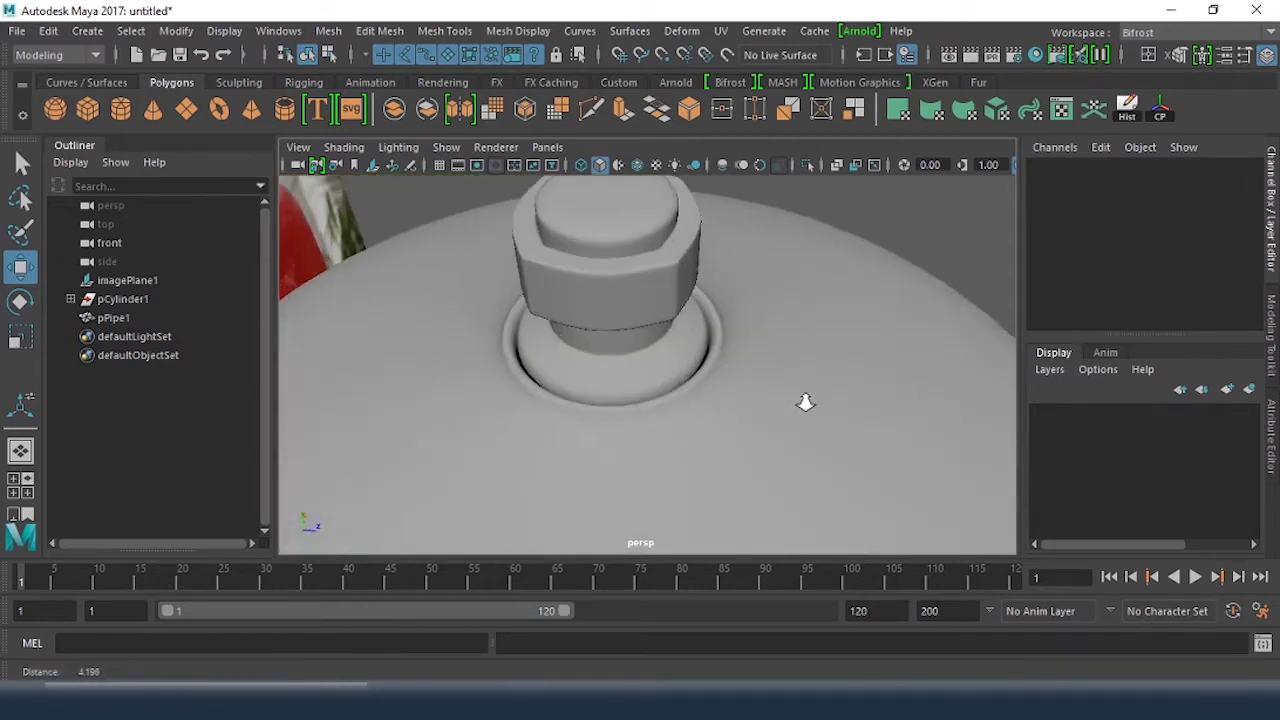
scroll(726, 391, up, 1)
click(690, 360)
alt+drag(686, 357, 680, 330)
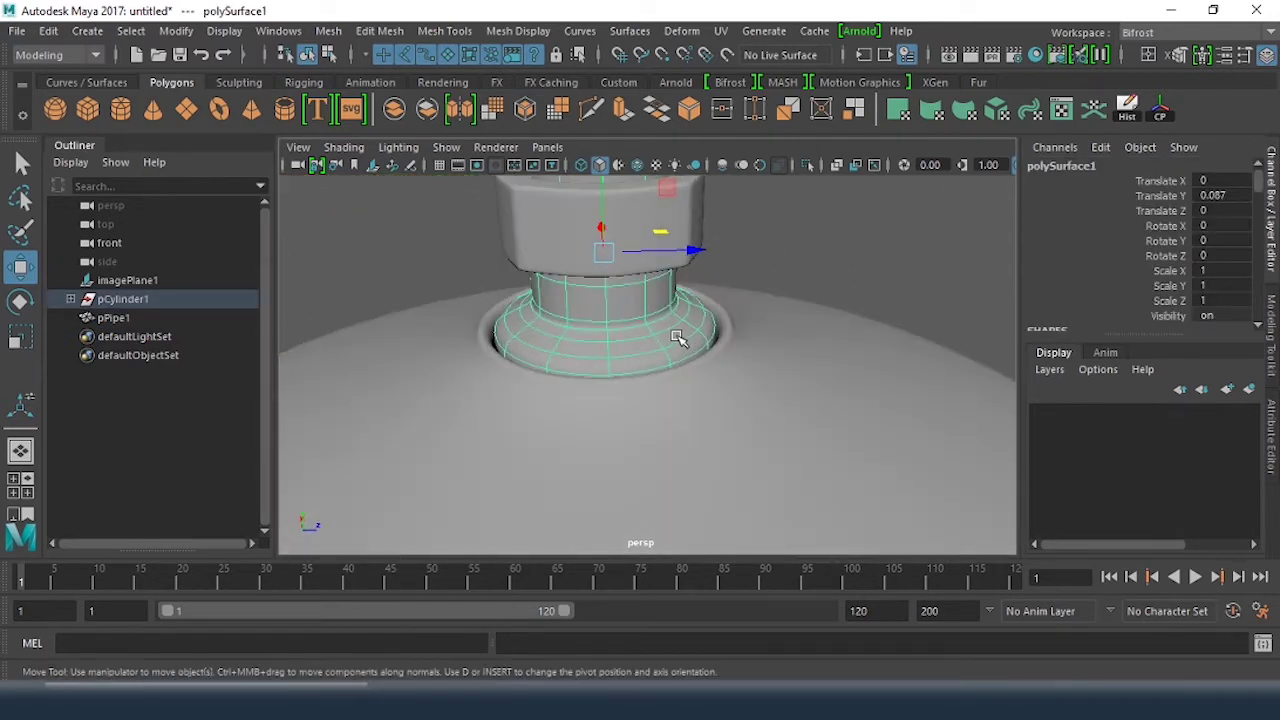
right_drag(671, 345, 669, 214)
alt+drag(641, 362, 645, 385)
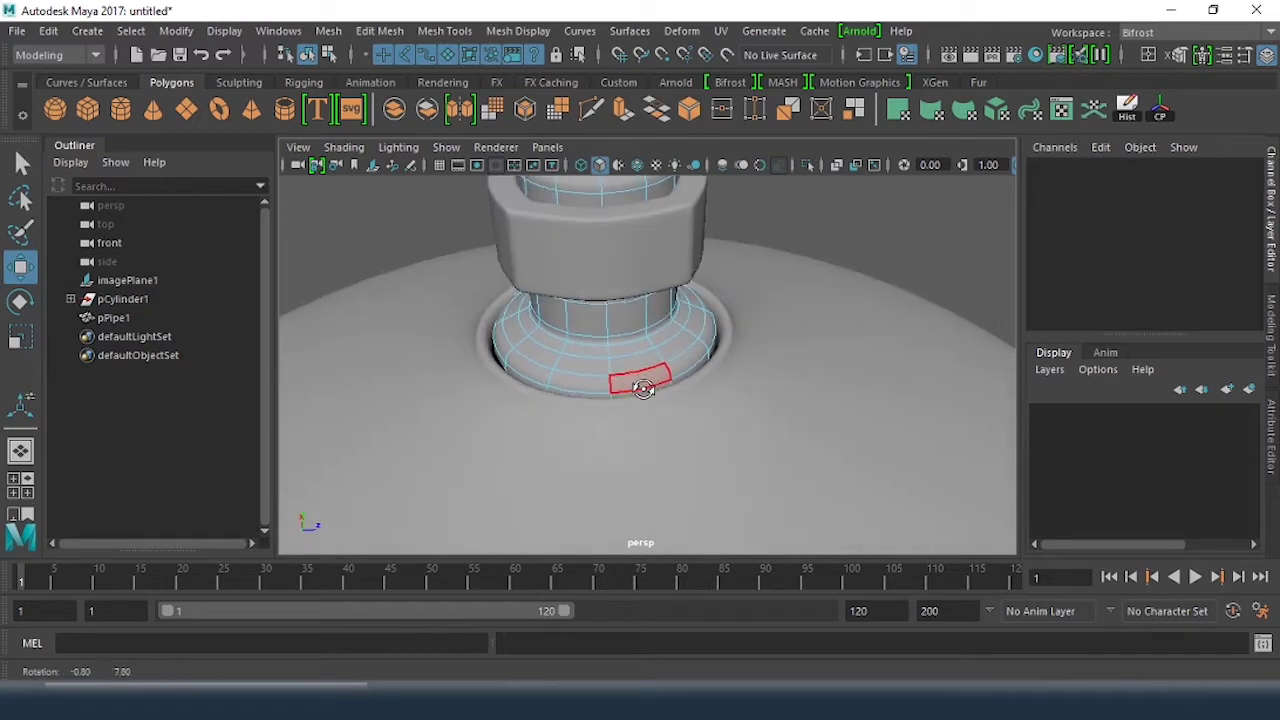
scroll(715, 392, up, 2)
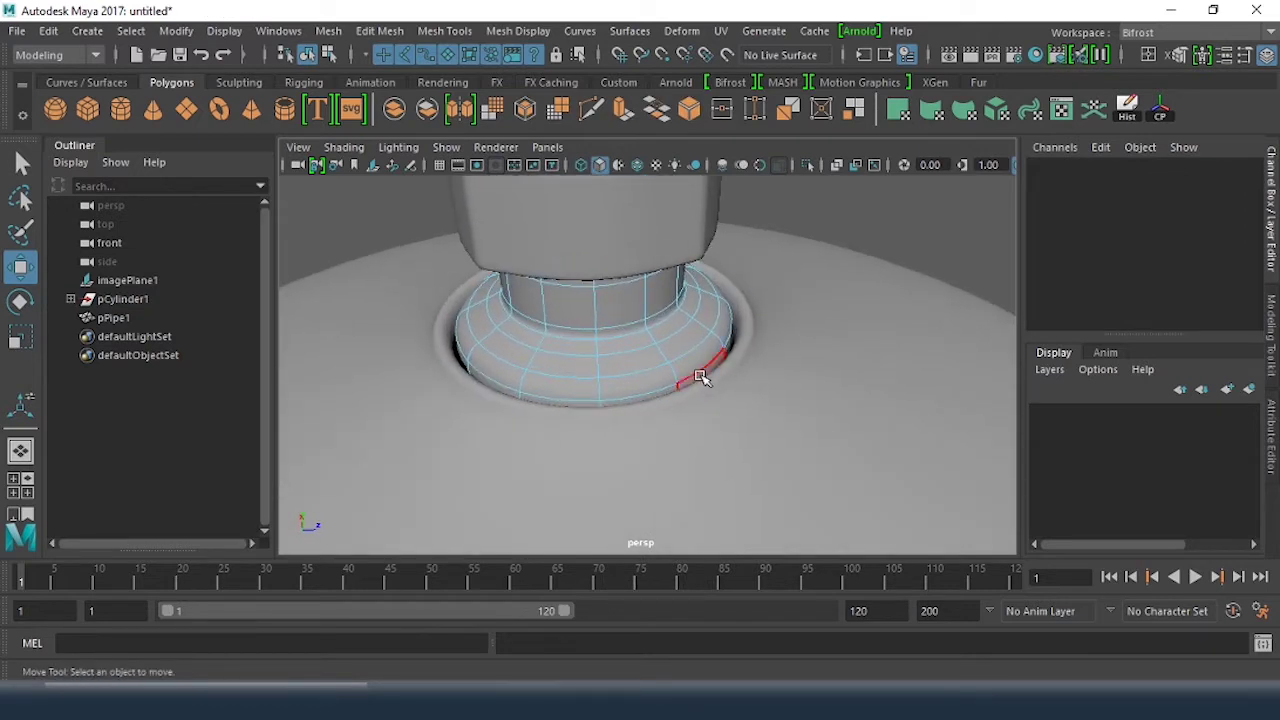
click(700, 377)
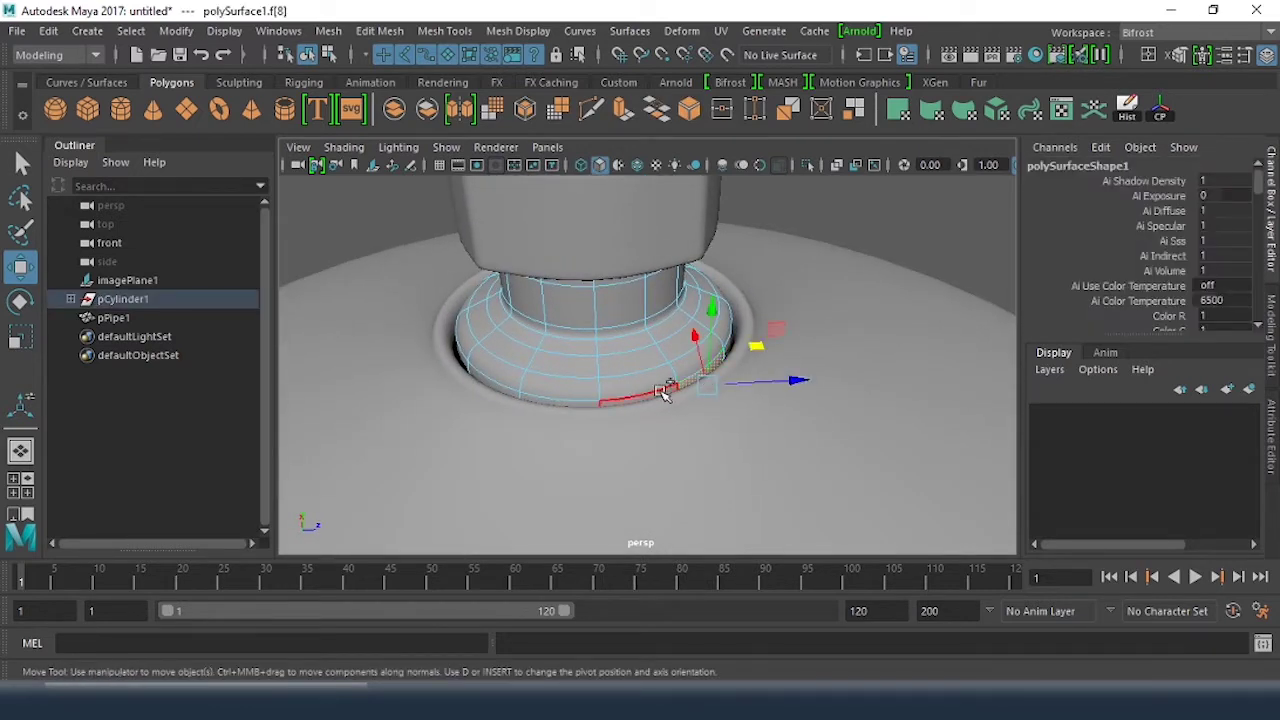
shift+double_click(663, 392)
key(r)
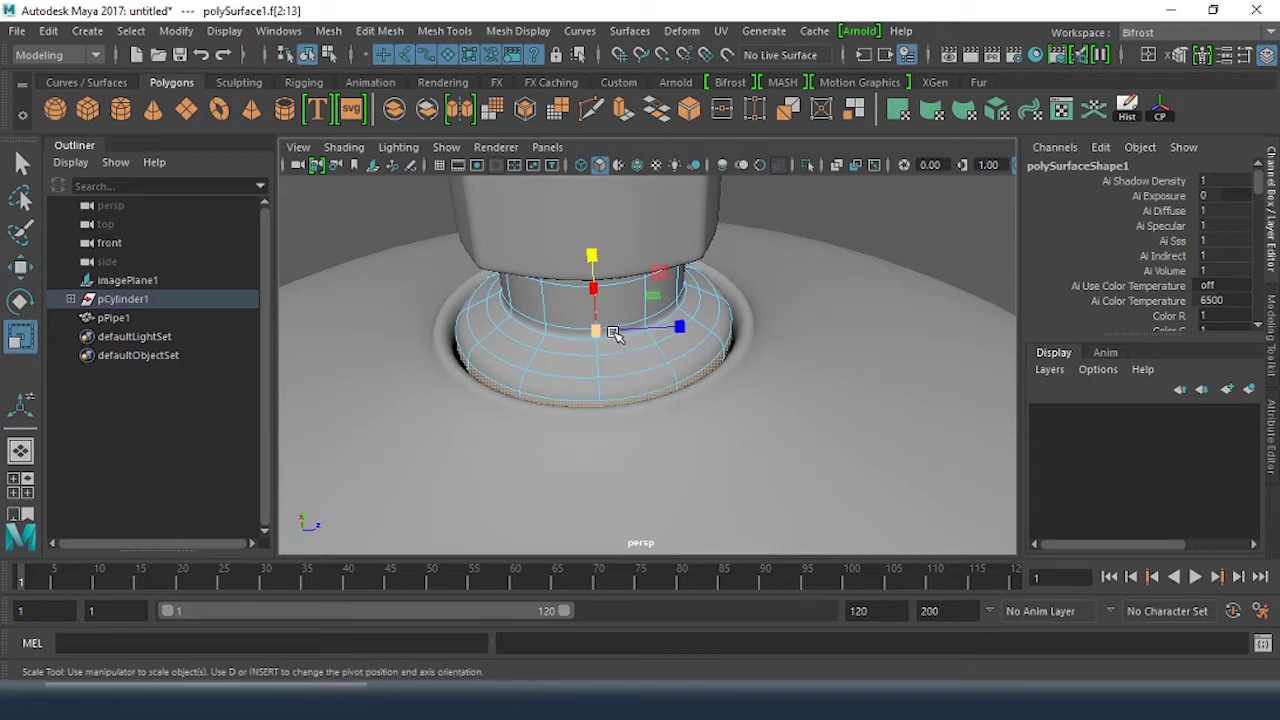
drag(597, 333, 617, 337)
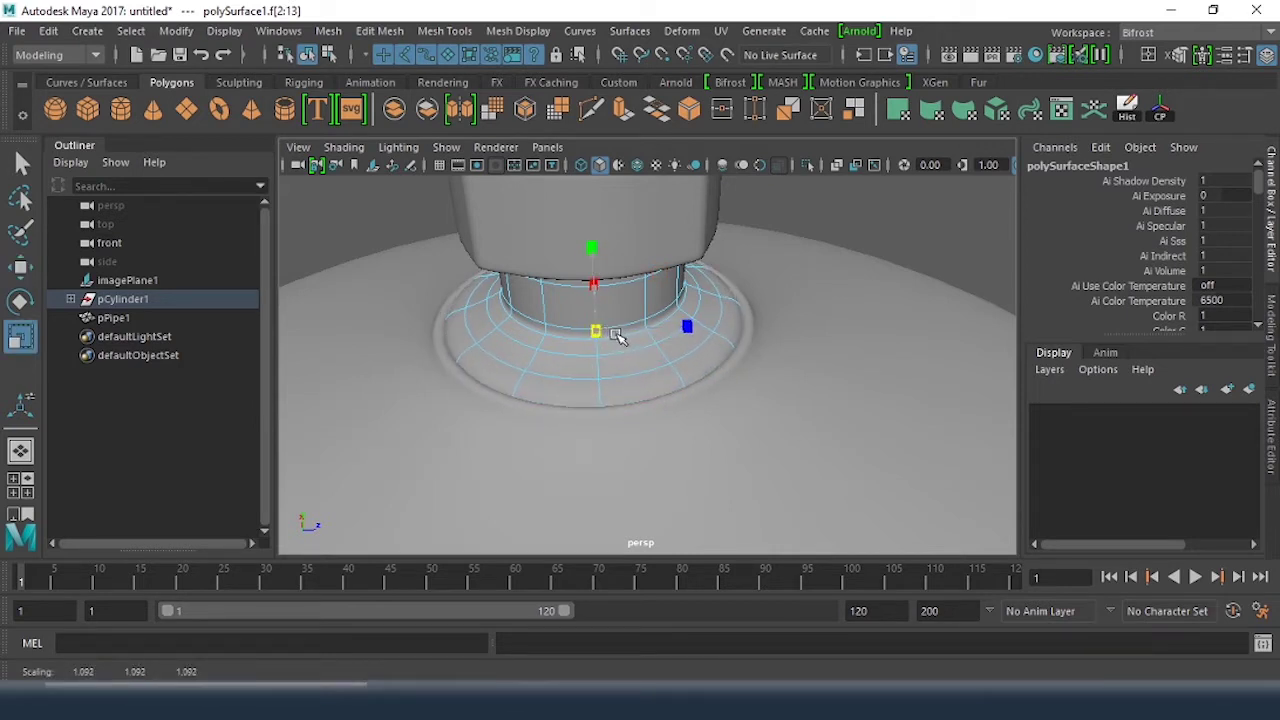
key(w)
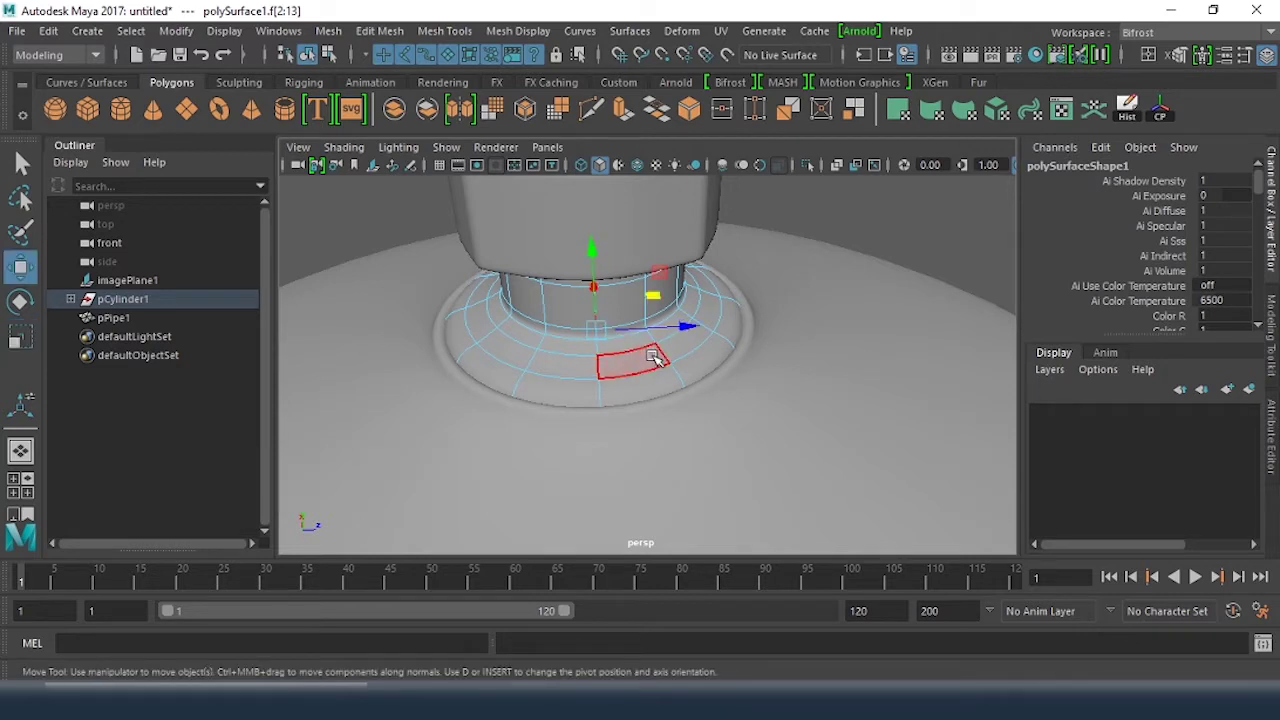
Step: Return the valve neck to object mode and display the octagonal nut without smoothing
alt+drag(534, 354, 743, 402)
click(722, 330)
scroll(700, 360, down, 3)
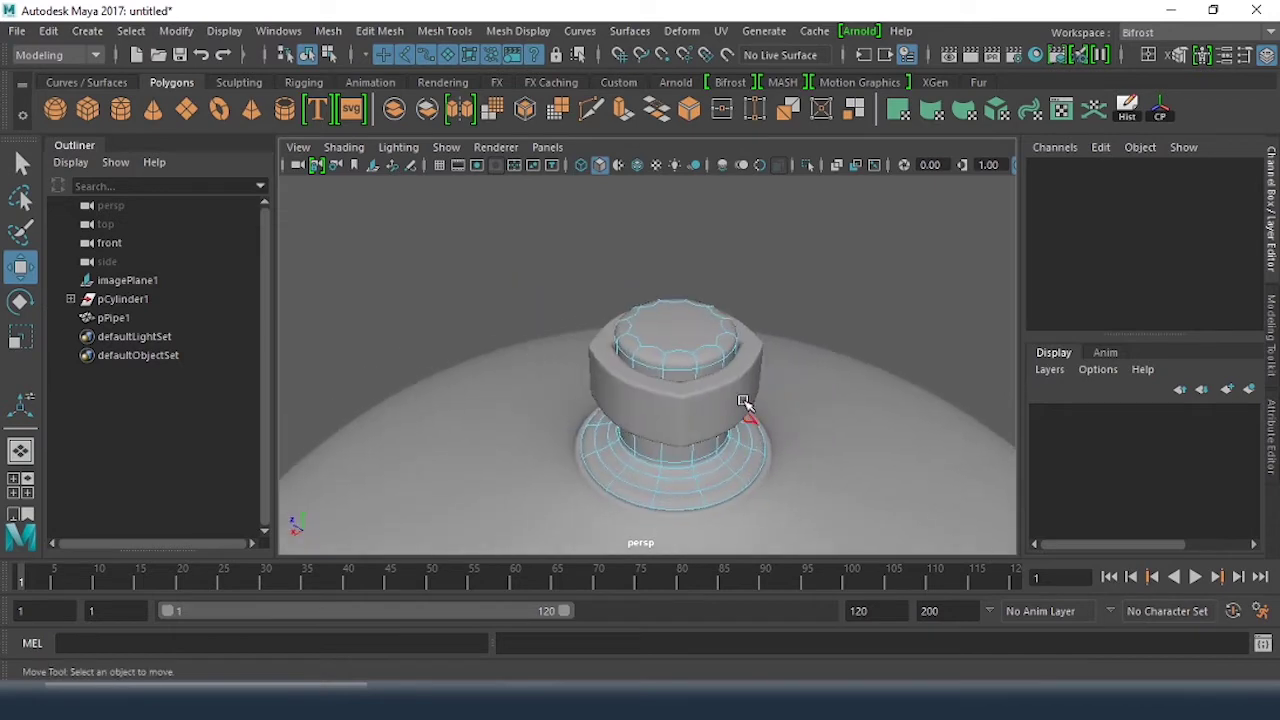
key(1)
key(3)
click(826, 266)
right_drag(744, 454, 839, 134)
click(826, 280)
click(755, 368)
key(1)
click(822, 303)
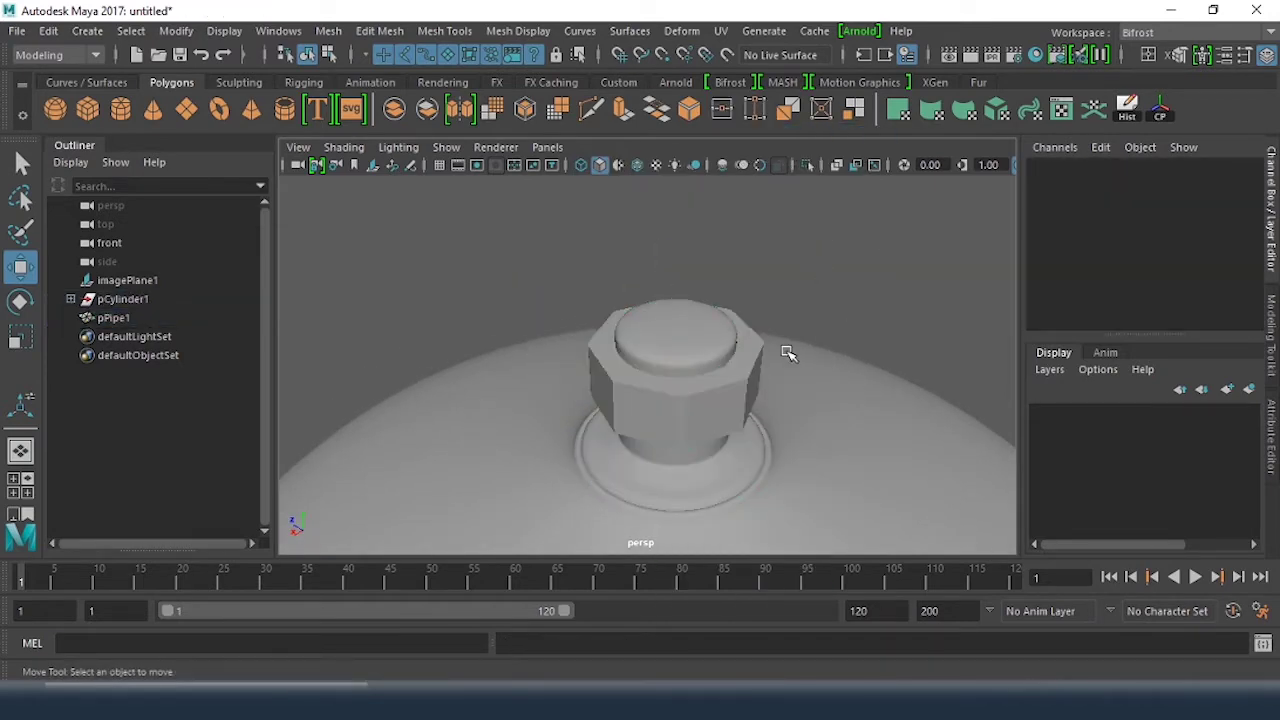
Step: Examine how the valve neck sits inside the octagonal nut from the side and from above
mouse_move(788, 352)
alt+mouse_down()
mouse_move(759, 290)
mouse_move(776, 356)
mouse_move(861, 386)
mouse_move(806, 350)
alt+mouse_up()
scroll(777, 361, up, 3)
alt+middle_drag(806, 350, 763, 397)
alt+drag(763, 397, 735, 380)
click(714, 246)
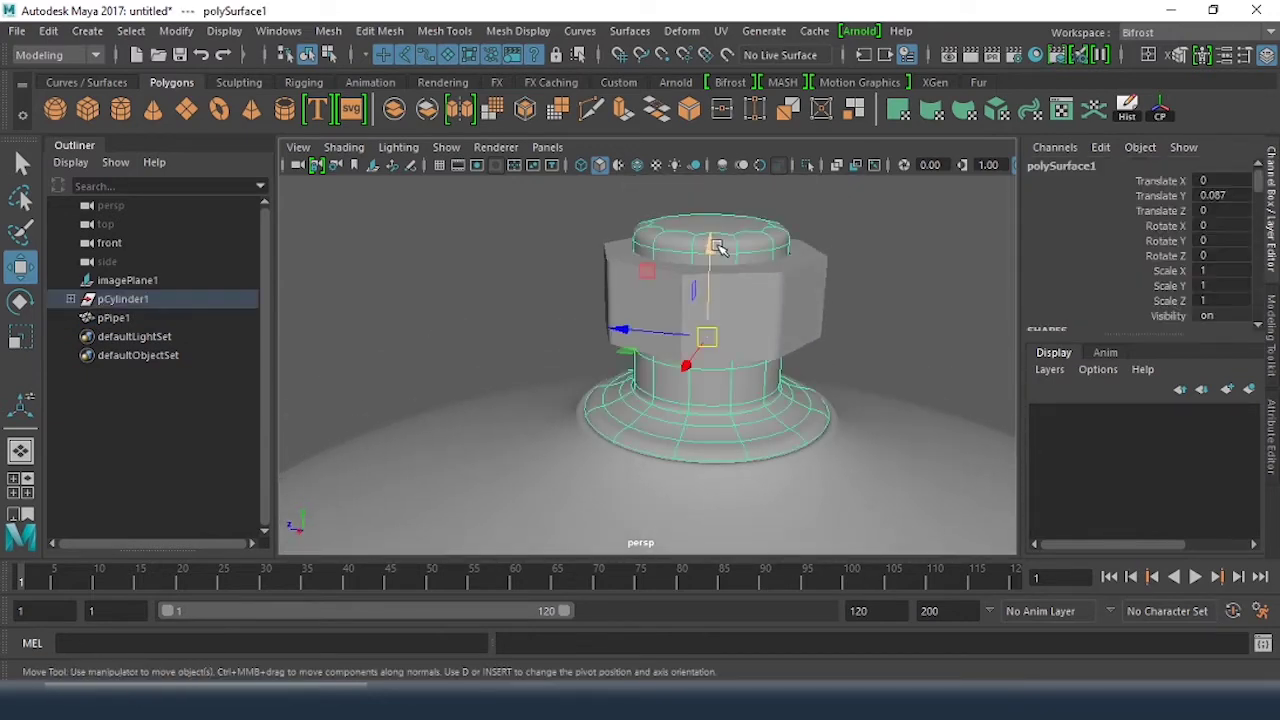
alt+drag(714, 246, 706, 268)
alt+right_drag(707, 268, 783, 303)
alt+middle_drag(783, 303, 803, 371)
alt+drag(785, 358, 601, 380)
alt+middle_drag(601, 380, 660, 380)
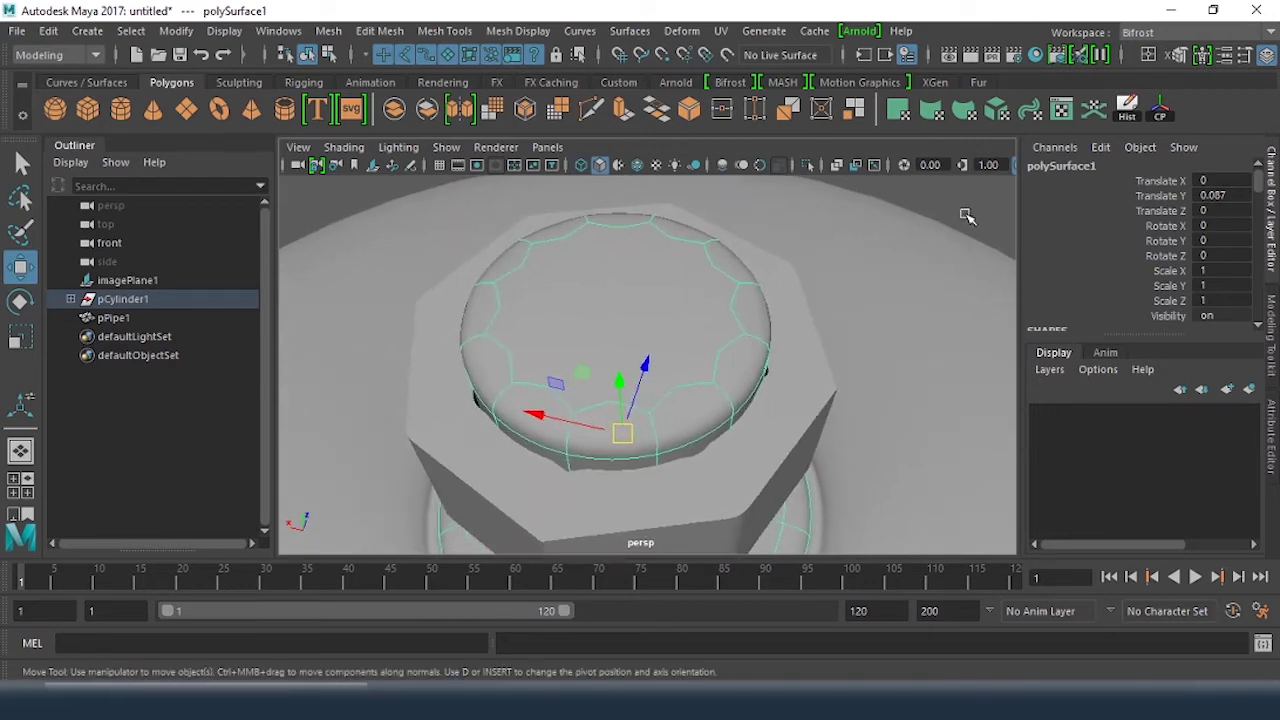
click(965, 216)
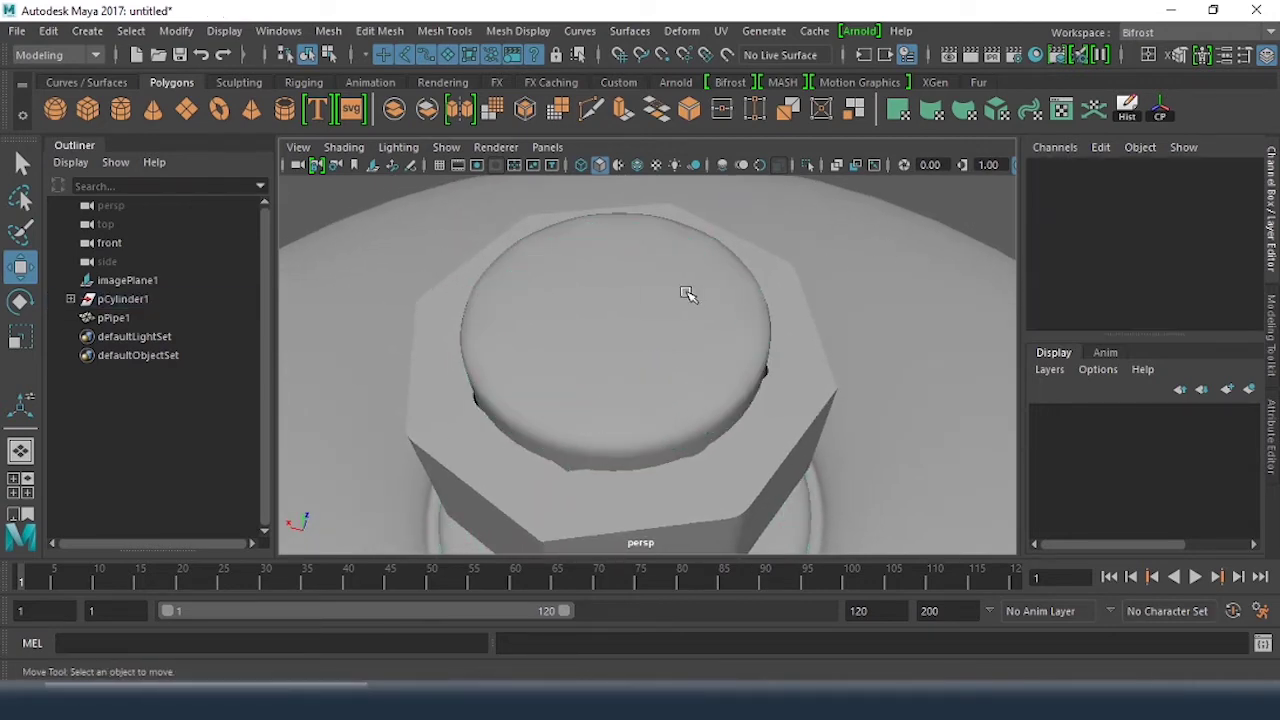
Step: Extrude the top cap face of the valve neck twice, scaling it slightly inward to form a narrow rim
alt+middle_drag(689, 294, 714, 313)
alt+right_drag(714, 313, 649, 330)
click(654, 362)
right_drag(689, 195, 687, 212)
click(684, 337)
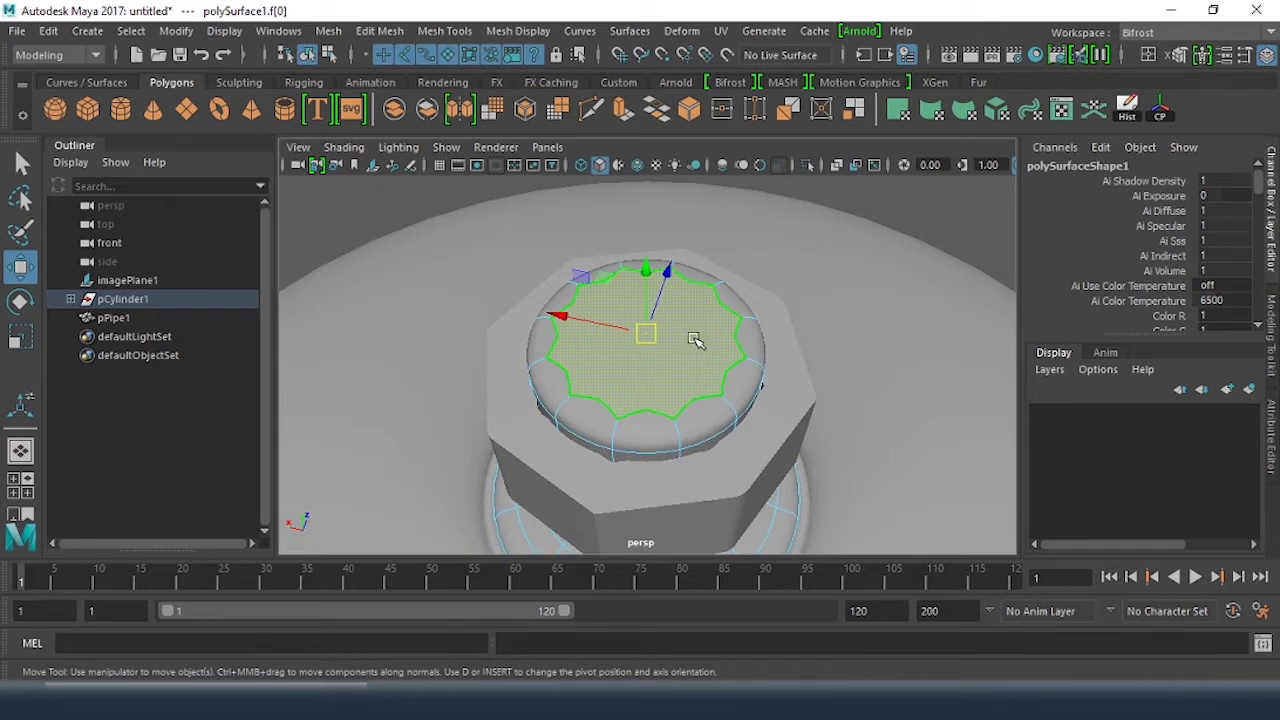
key(ctrl+e)
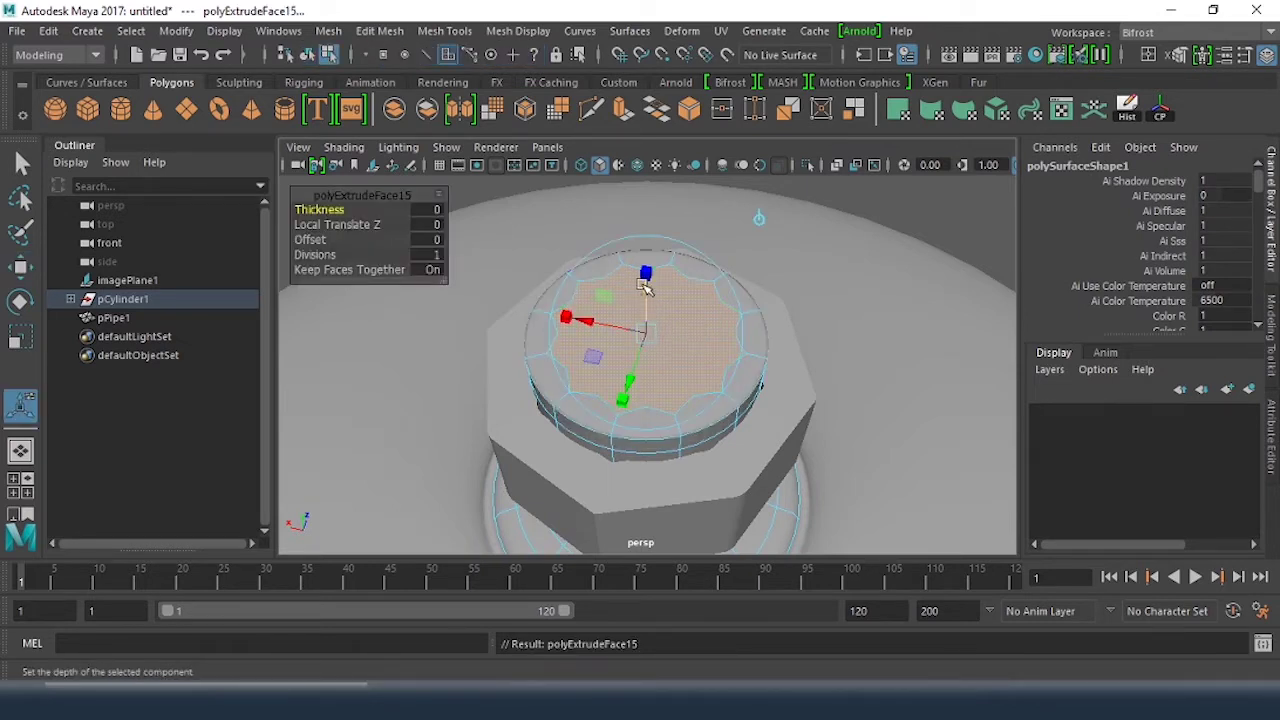
click(644, 284)
drag(648, 338, 643, 330)
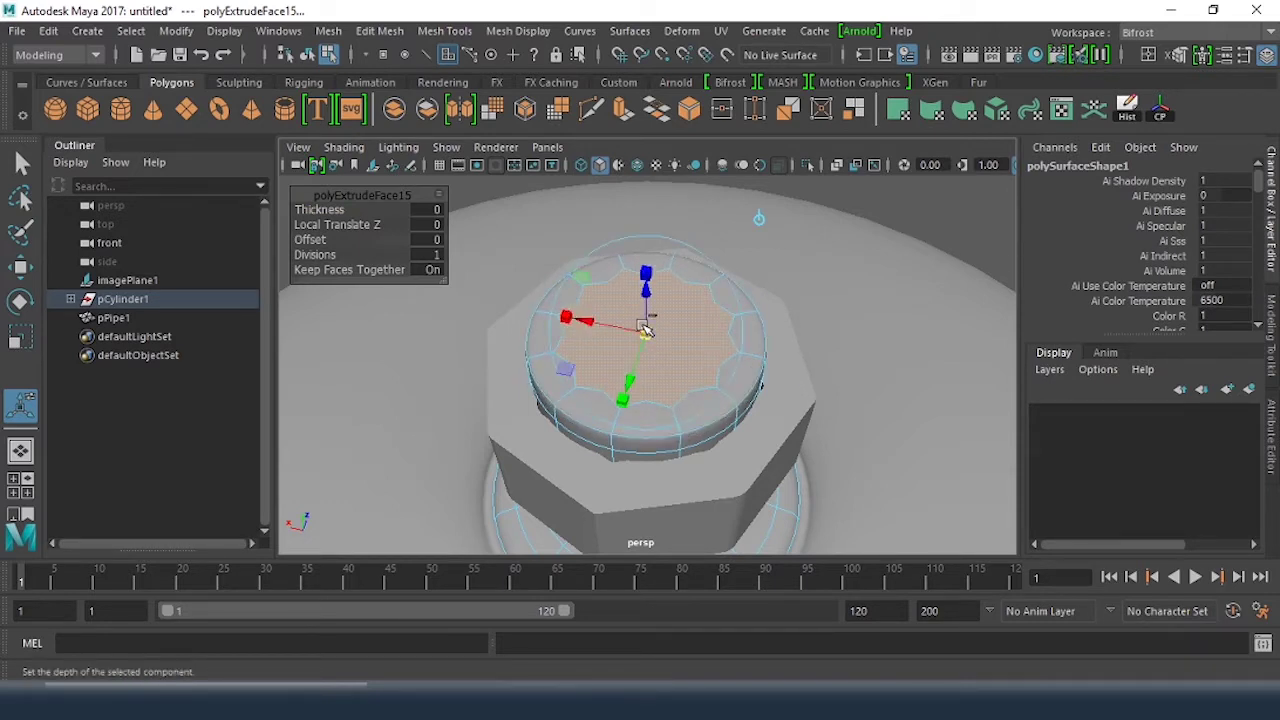
key(ctrl+e)
key(r)
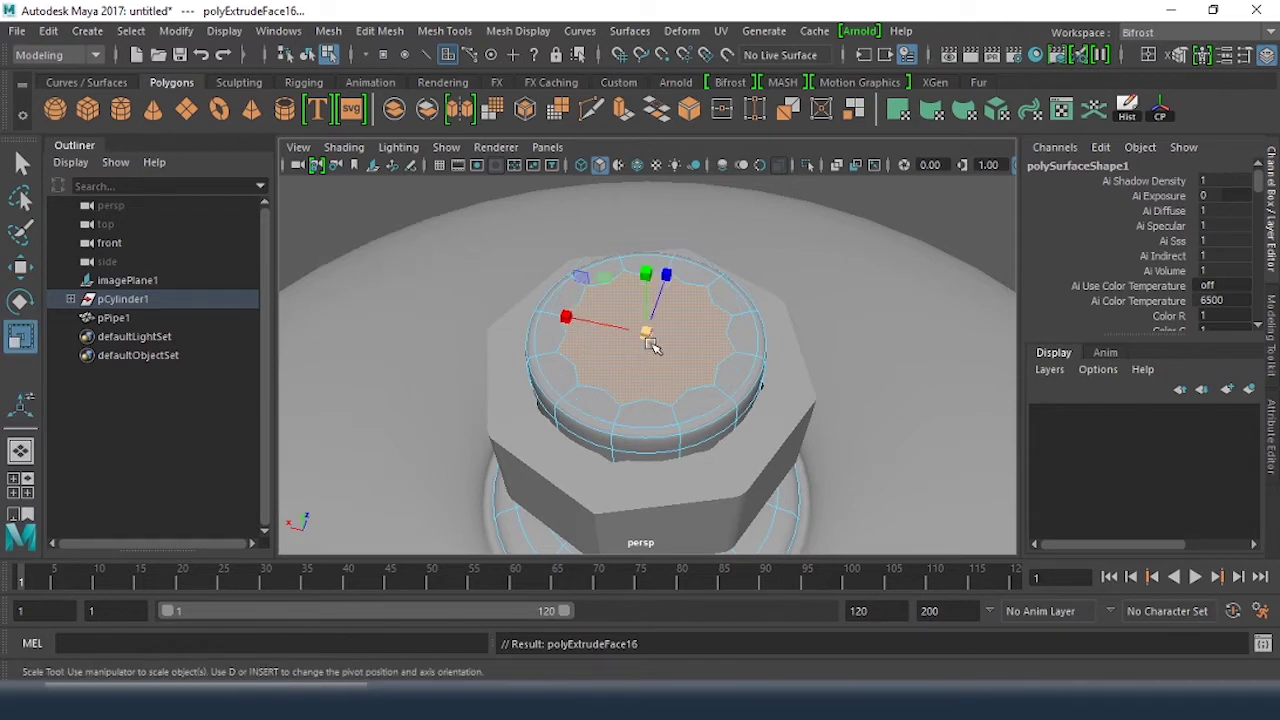
drag(651, 337, 631, 335)
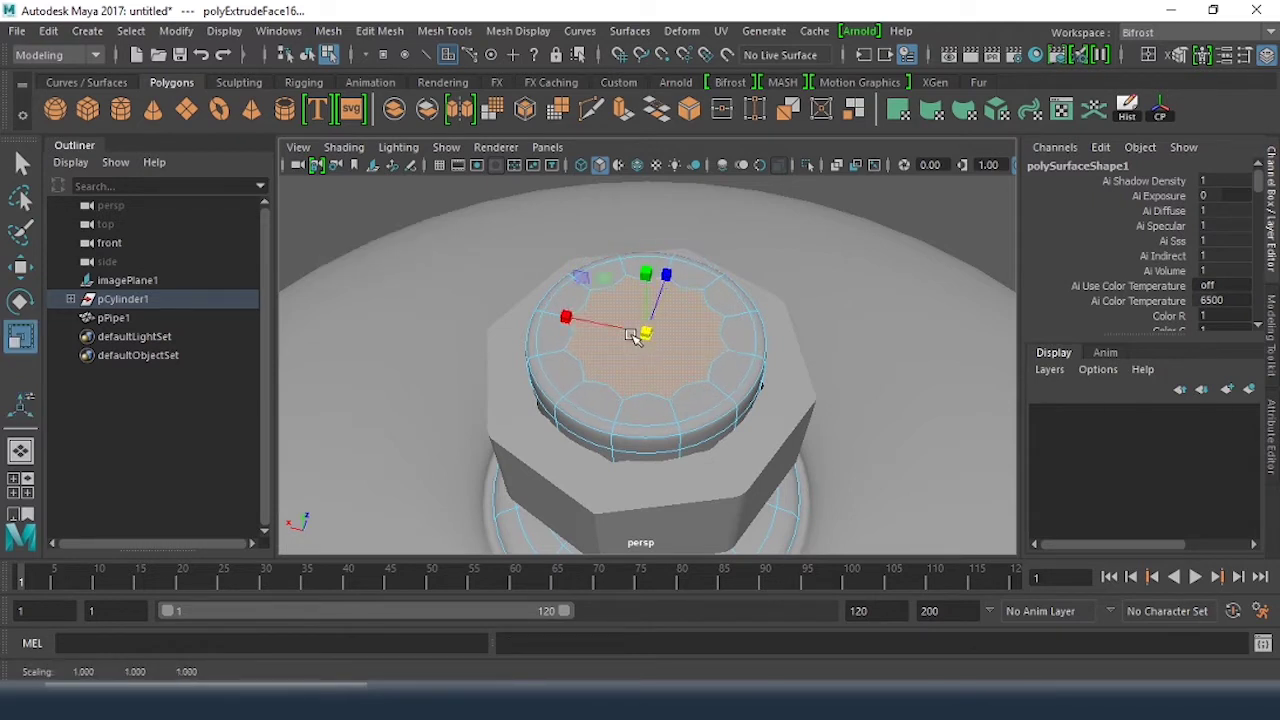
Step: Extrude the inset cap face a short way down into the neck to begin the opening
key(ctrl+e)
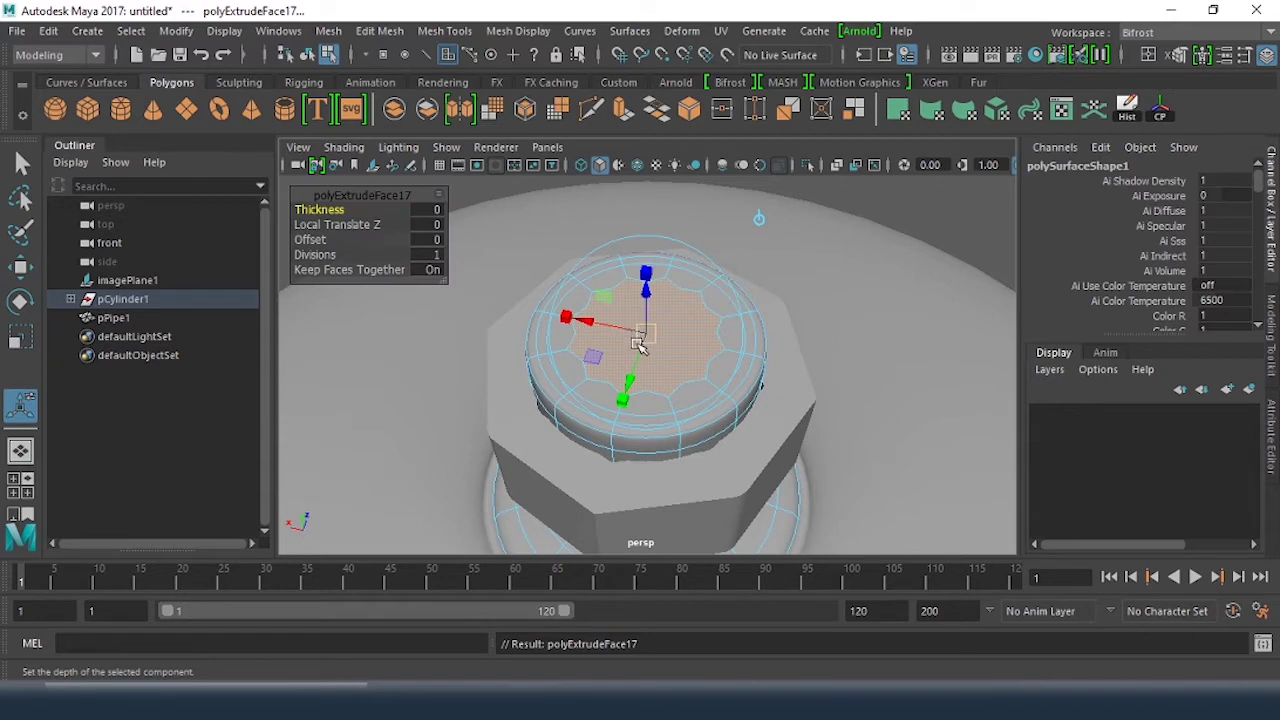
alt+drag(638, 343, 694, 309)
alt+middle_drag(694, 309, 648, 380)
alt+right_drag(648, 380, 723, 373)
mouse_move(636, 265)
mouse_down()
mouse_move(635, 308)
mouse_move(638, 290)
mouse_up()
Step: Extrude the recessed face deeper inside the neck, the last section by about 0.117 units, and delete the bottom face
key(ctrl+e)
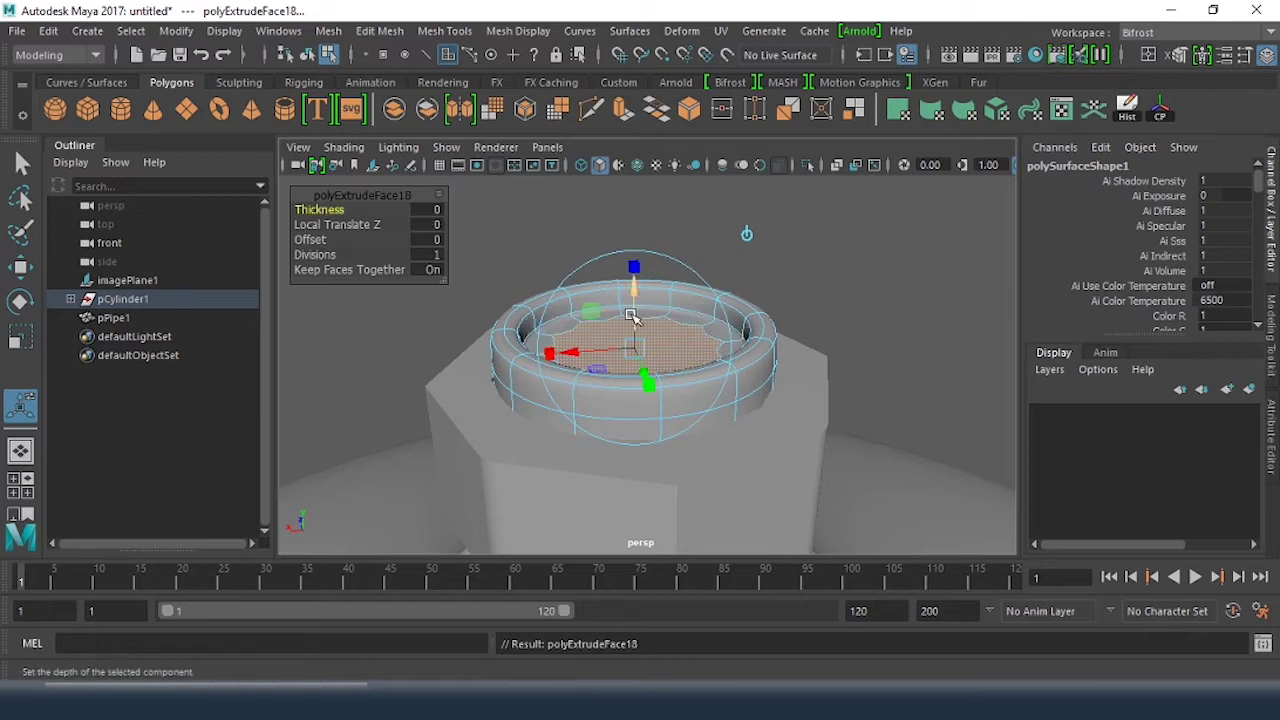
click(632, 301)
drag(632, 303, 639, 396)
key(ctrl+e)
key(ctrl+e)
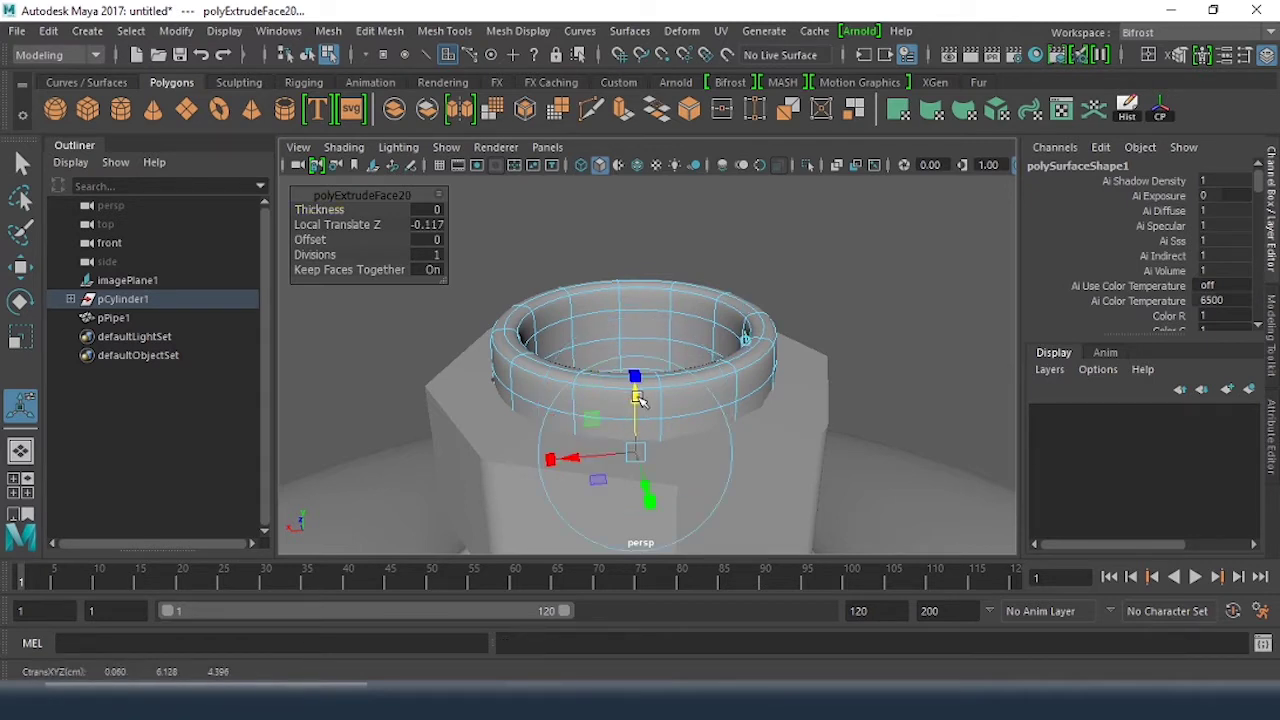
key(Delete)
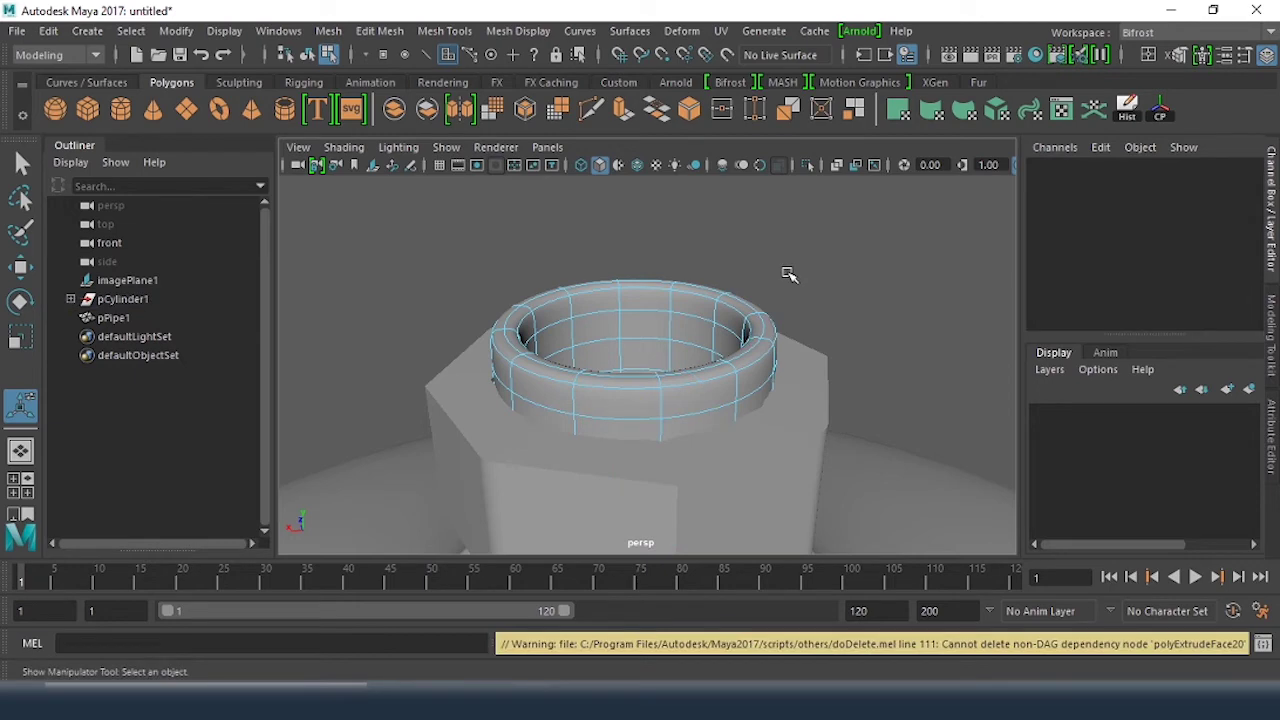
Step: Return the valve neck to object mode and compare the hollow neck and cylinder with the reference photo
alt+drag(797, 270, 883, 335)
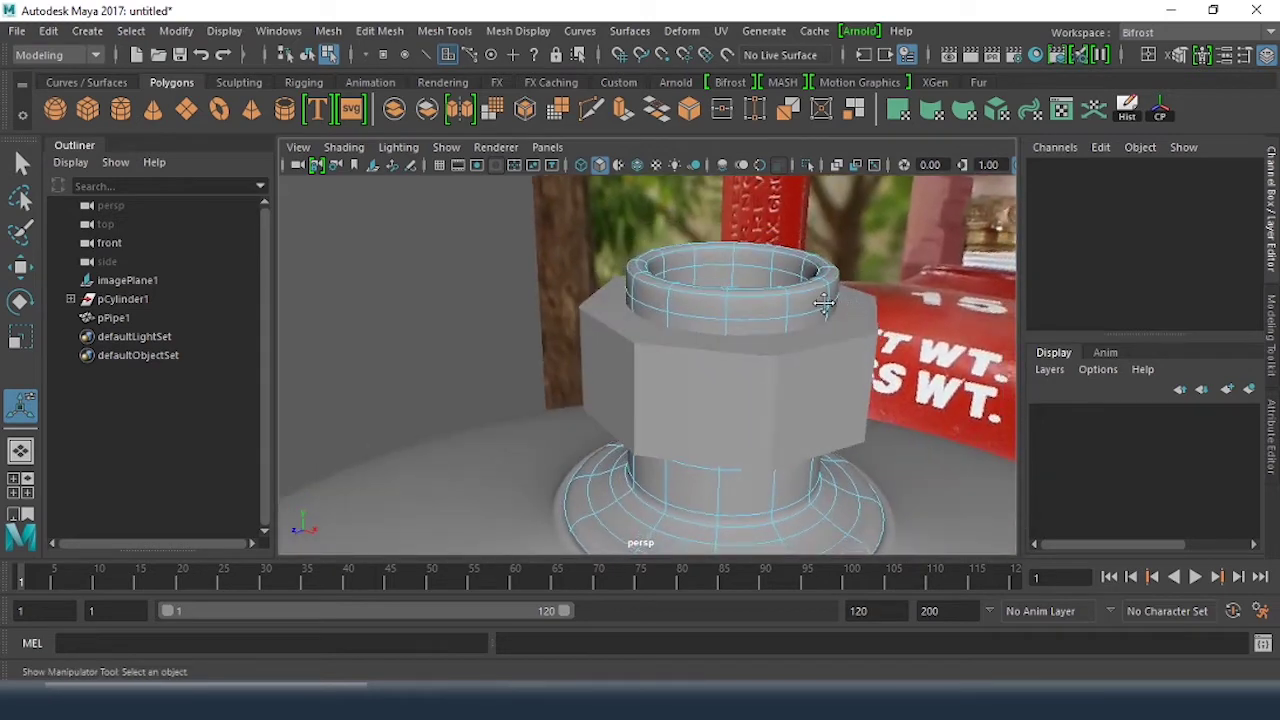
scroll(609, 294, down, 6)
right_drag(675, 435, 757, 136)
click(437, 319)
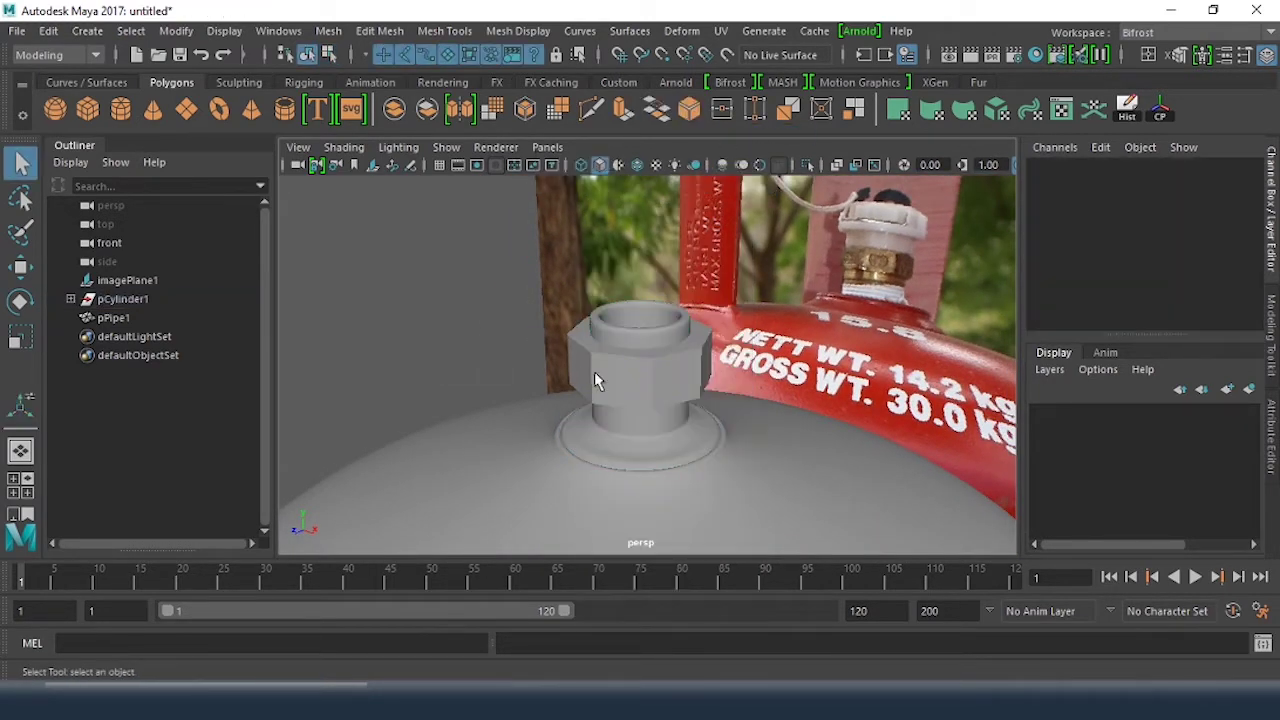
alt+drag(594, 371, 794, 514)
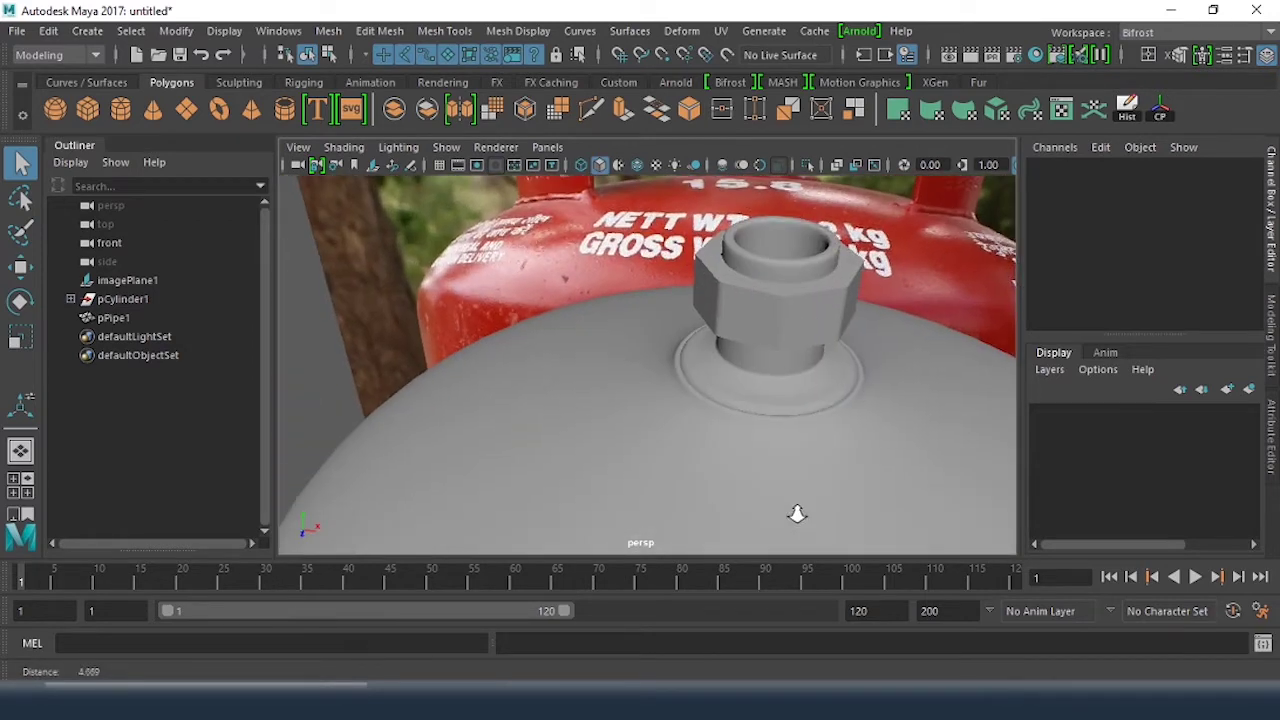
alt+right_drag(846, 507, 723, 481)
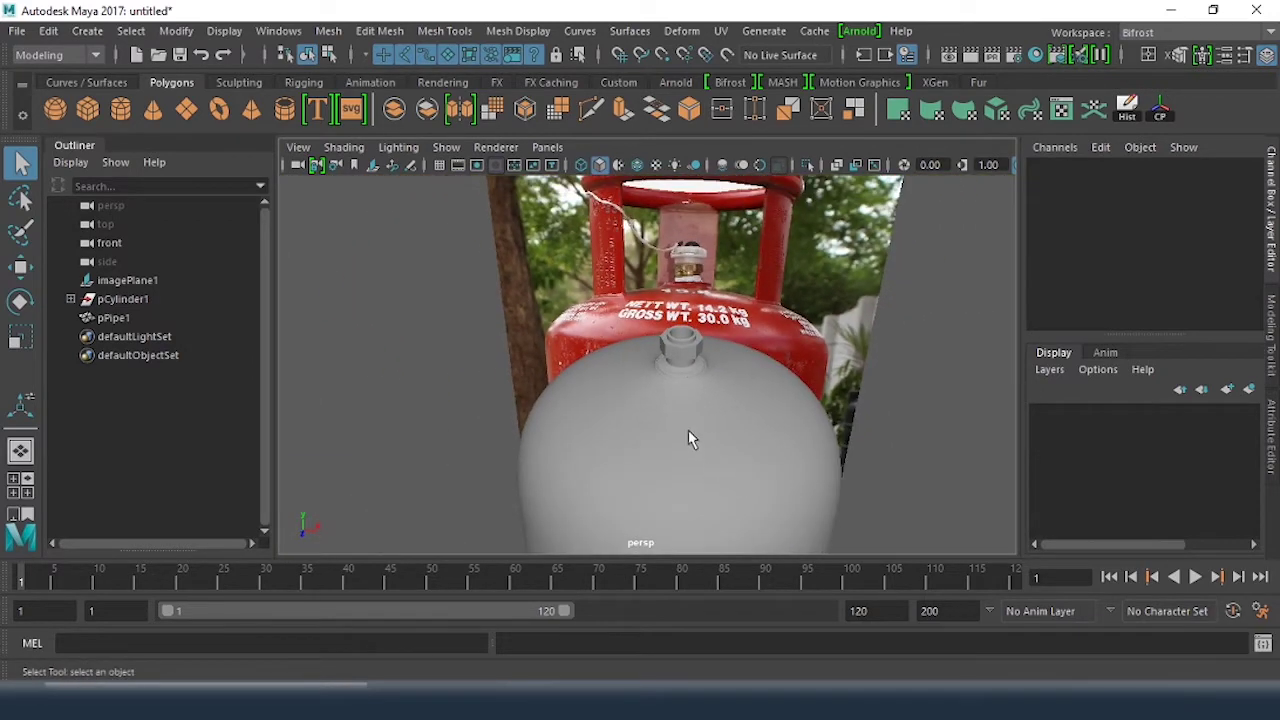
alt+drag(716, 352, 698, 303)
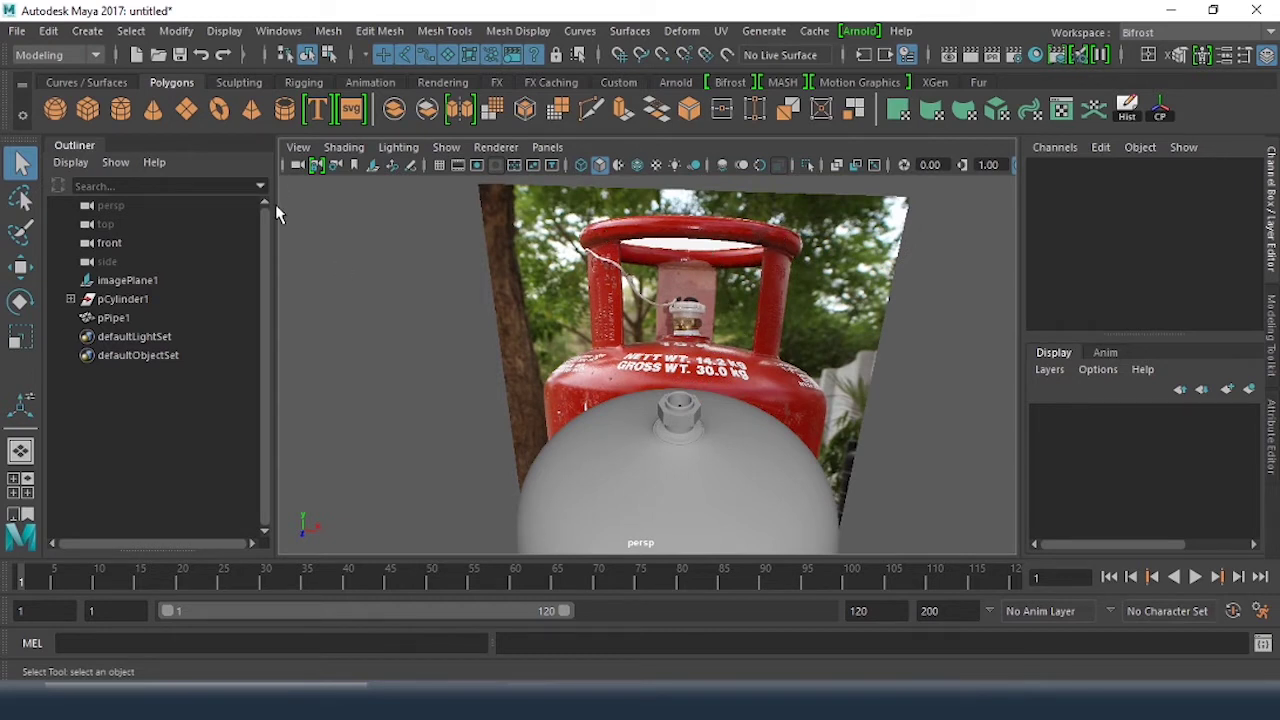
Step: Create a polygon pipe around the cylinder's axis in the top view, about 3.315 in radius, 1.945 high and 0.5 thick
click(285, 110)
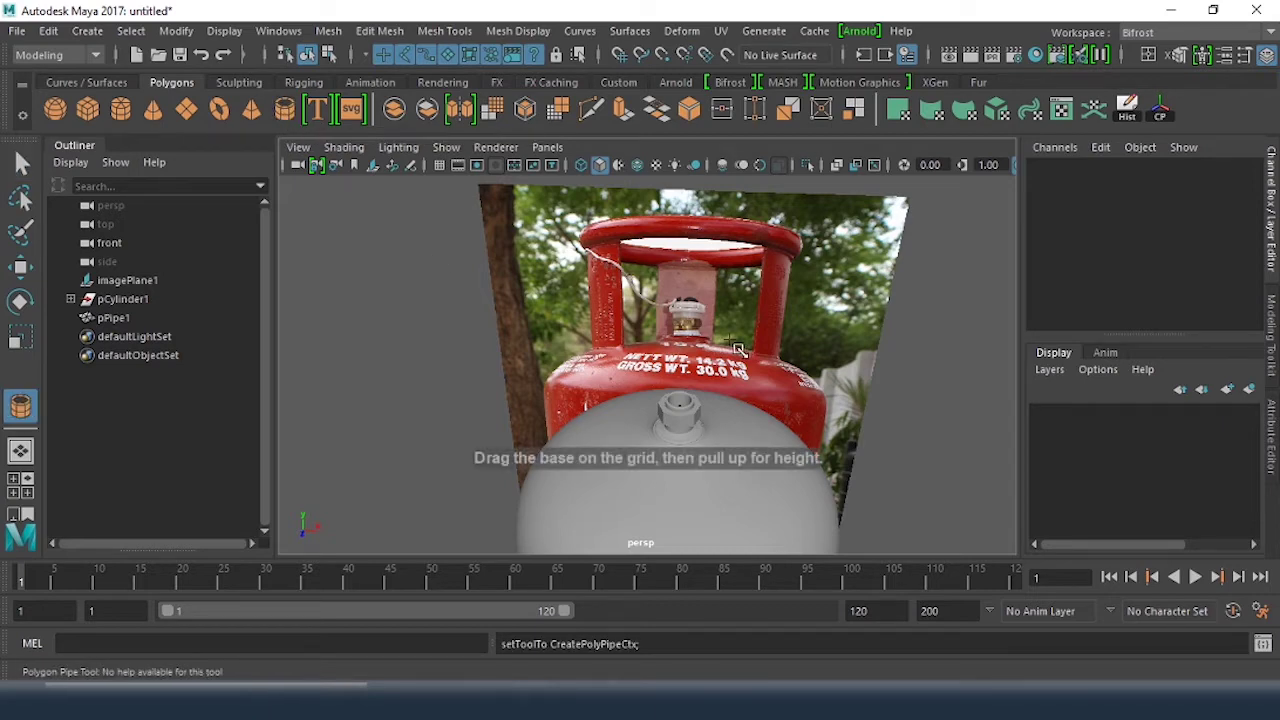
key(space)
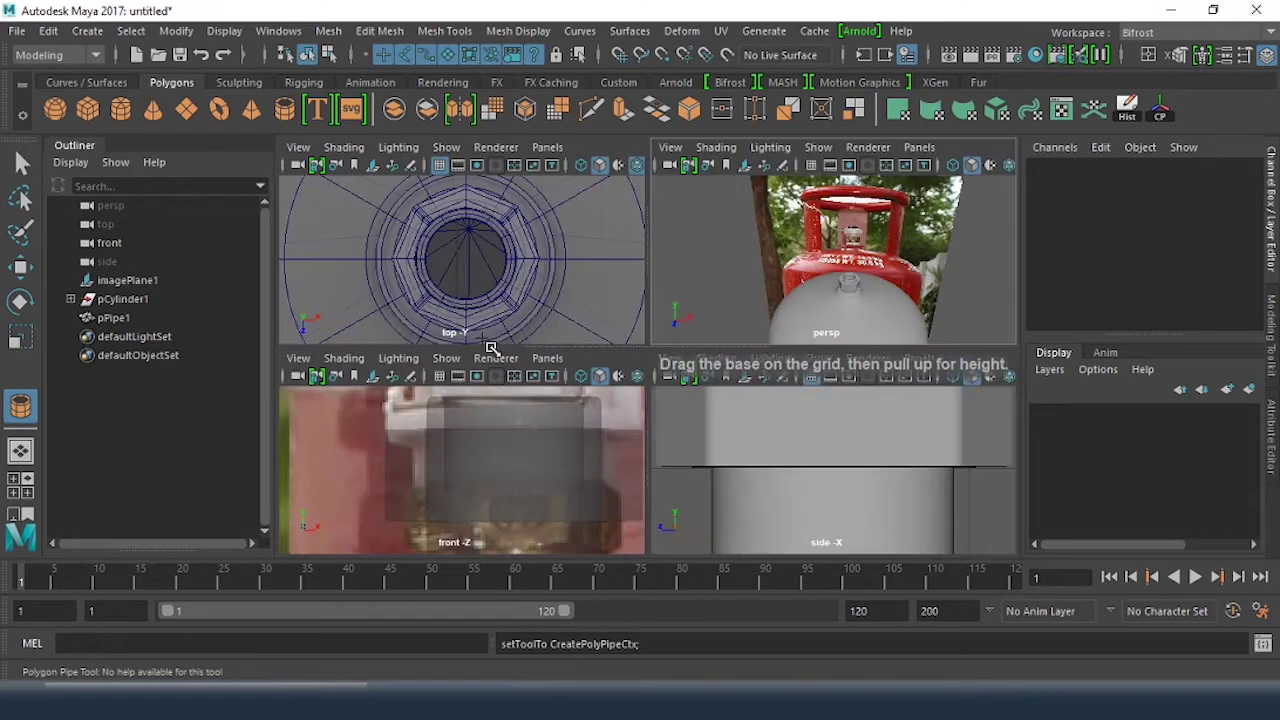
key(space)
scroll(597, 360, down, 5)
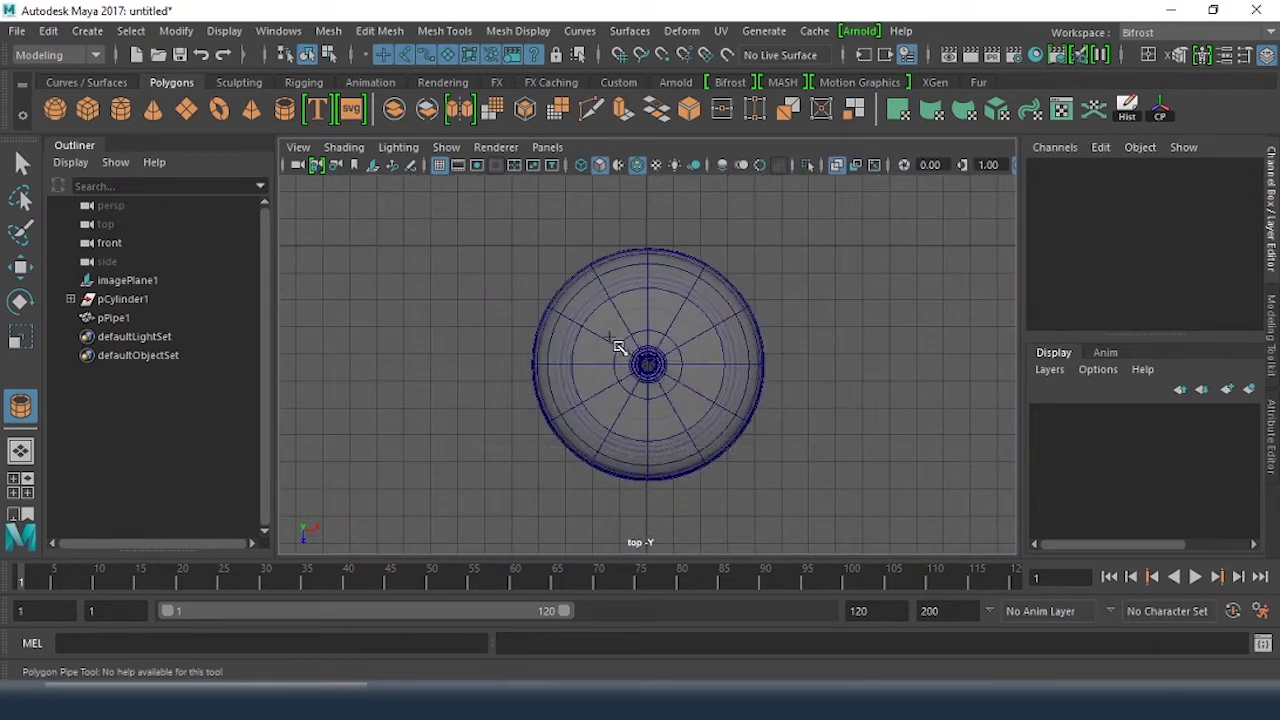
drag(651, 366, 694, 371)
key(space)
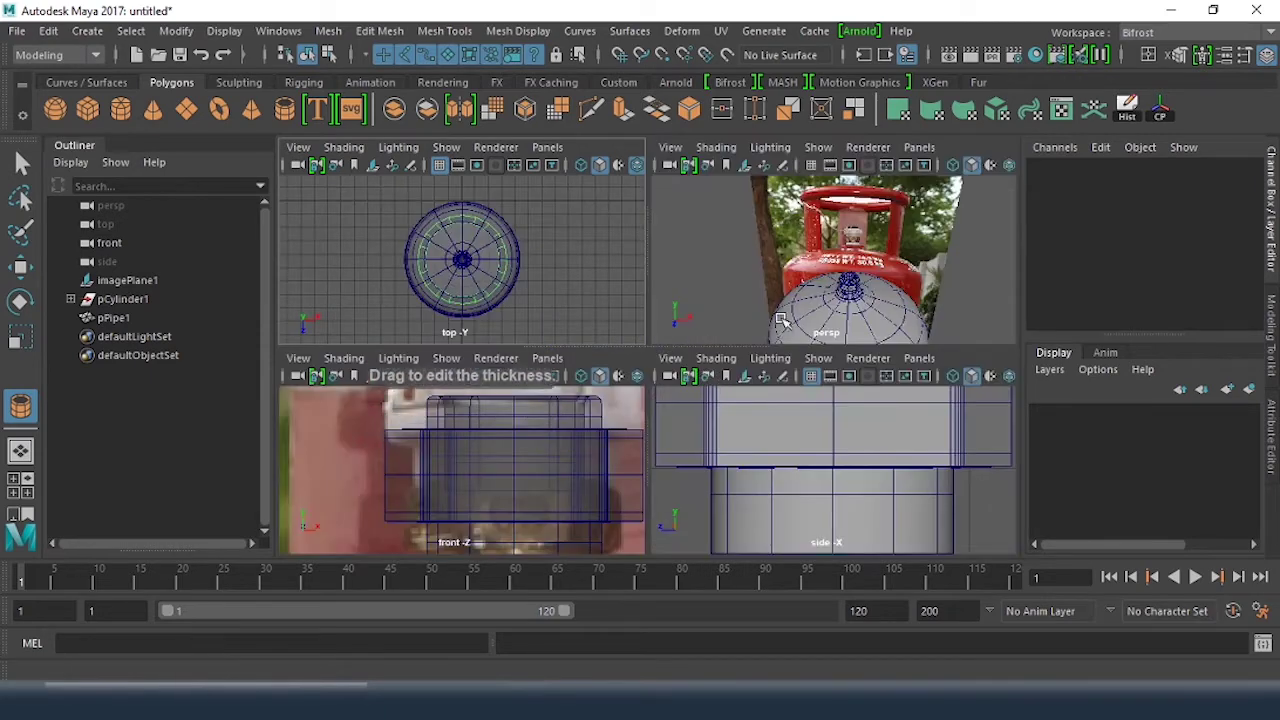
drag(570, 254, 562, 252)
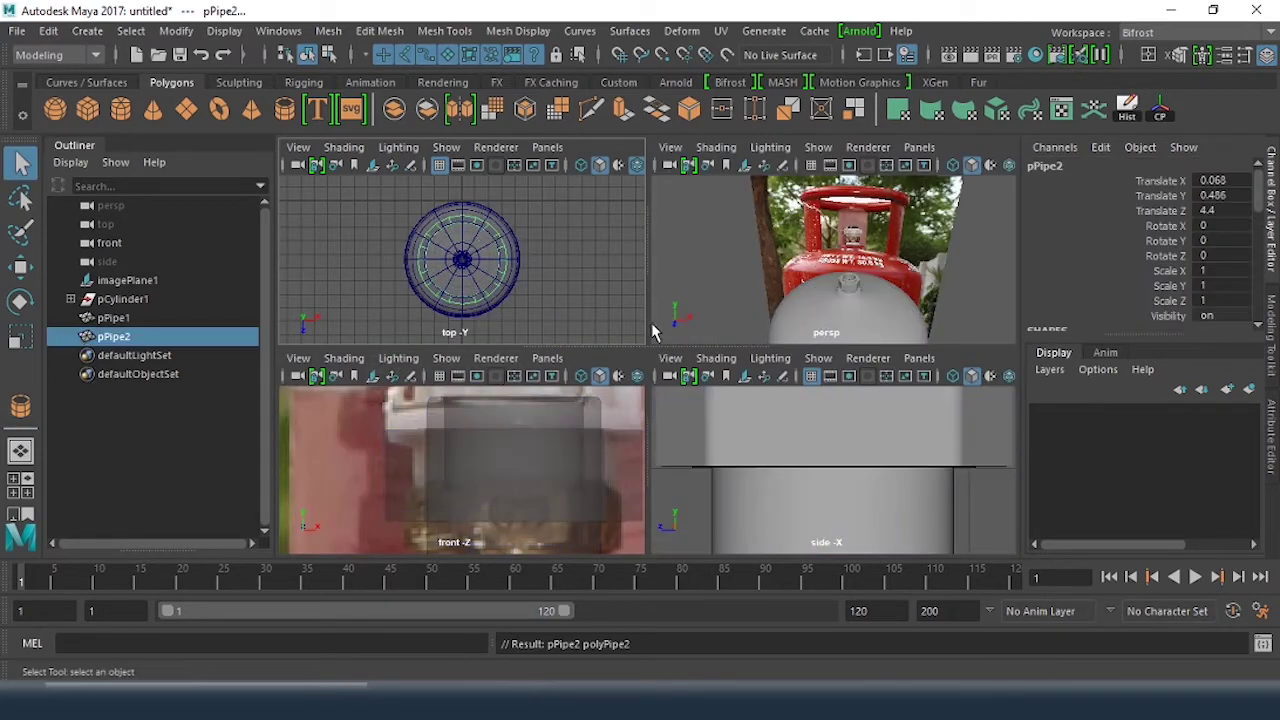
Step: Raise the pipe to a Translate Y of about 8.75, level with the handle ring in the reference photo
key(w)
scroll(760, 276, down, 5)
drag(838, 208, 838, 171)
key(space)
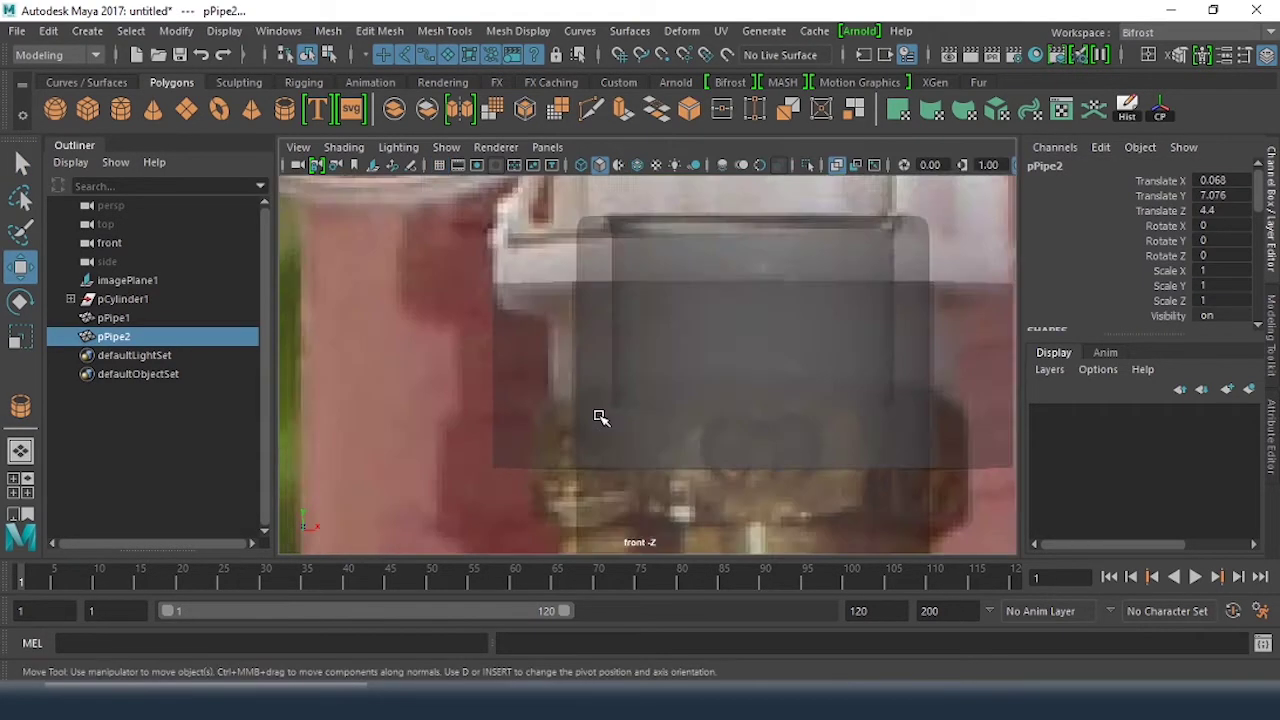
scroll(600, 416, down, 8)
drag(659, 342, 661, 233)
scroll(686, 320, down, 4)
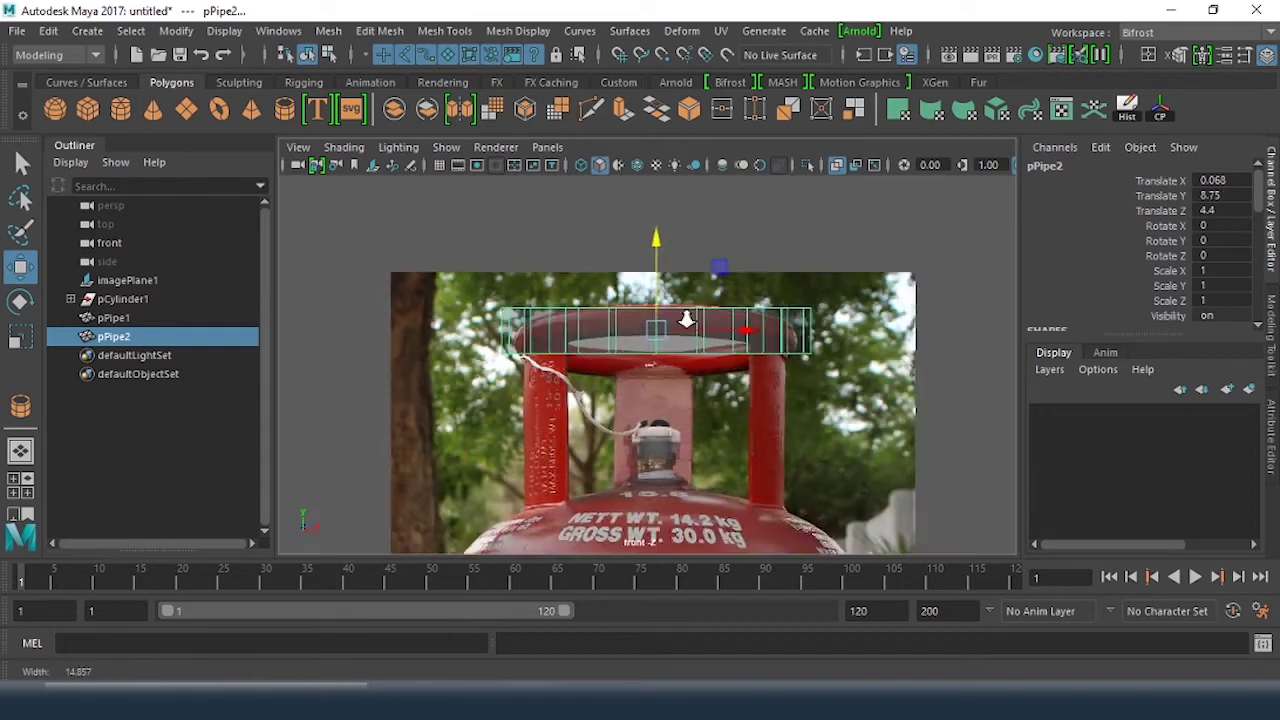
scroll(690, 320, up, 1)
Step: Display the pipe ring smoothed in the perspective view and check it against the cylinder and reference photo
key(space)
key(space)
scroll(755, 332, up, 5)
alt+drag(630, 400, 710, 361)
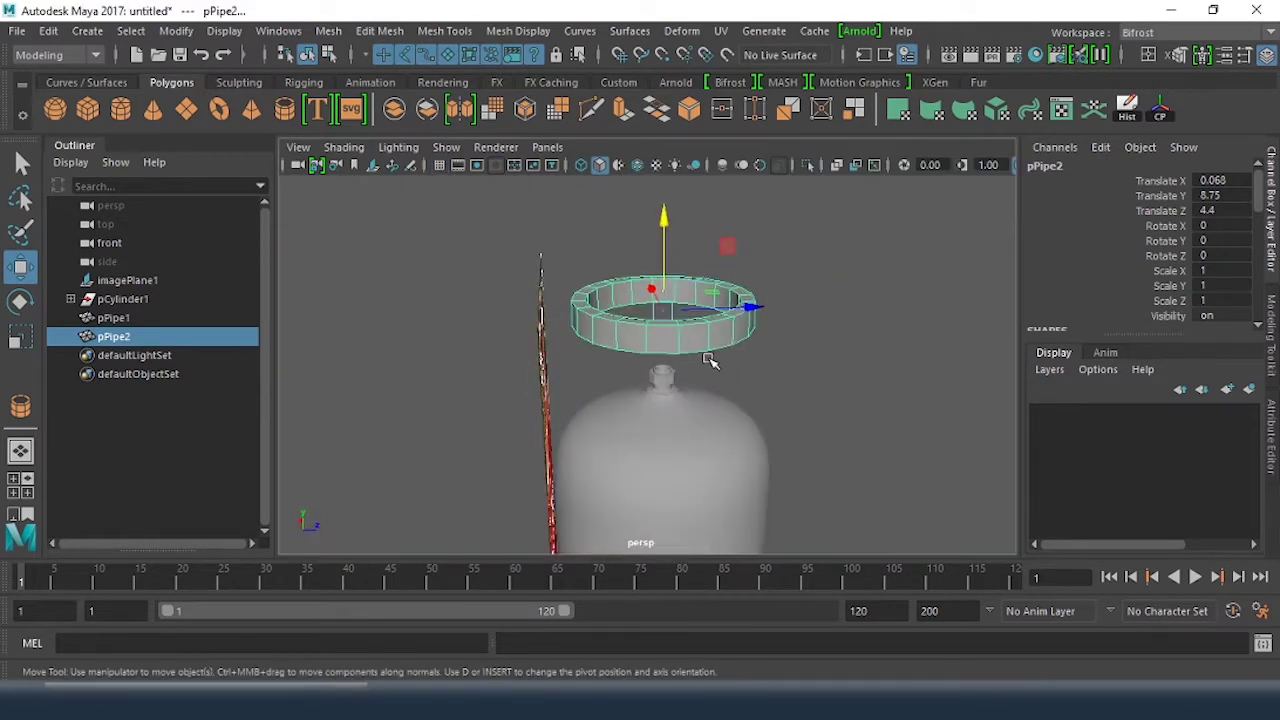
click(808, 320)
alt+drag(808, 320, 857, 360)
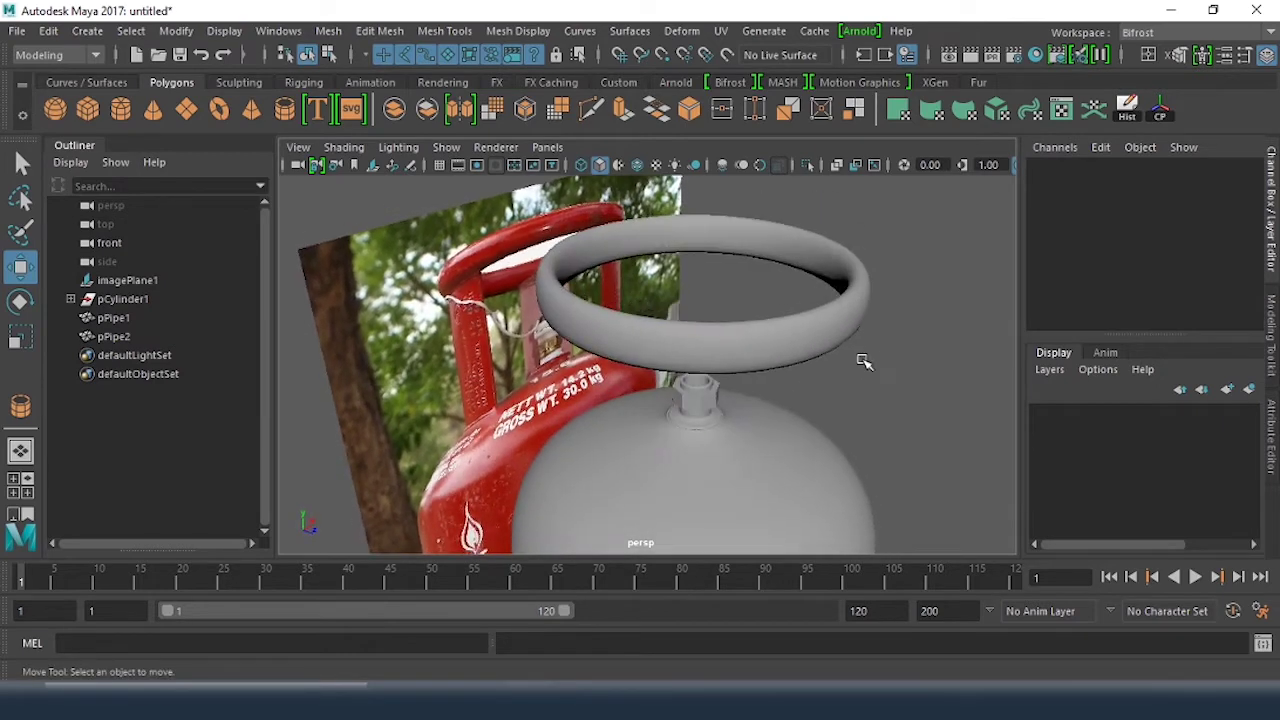
Step: Reduce the pipe ring's height to 1.145 and compare its shape with the handle in the reference photo
click(817, 335)
scroll(1122, 297, down, 5)
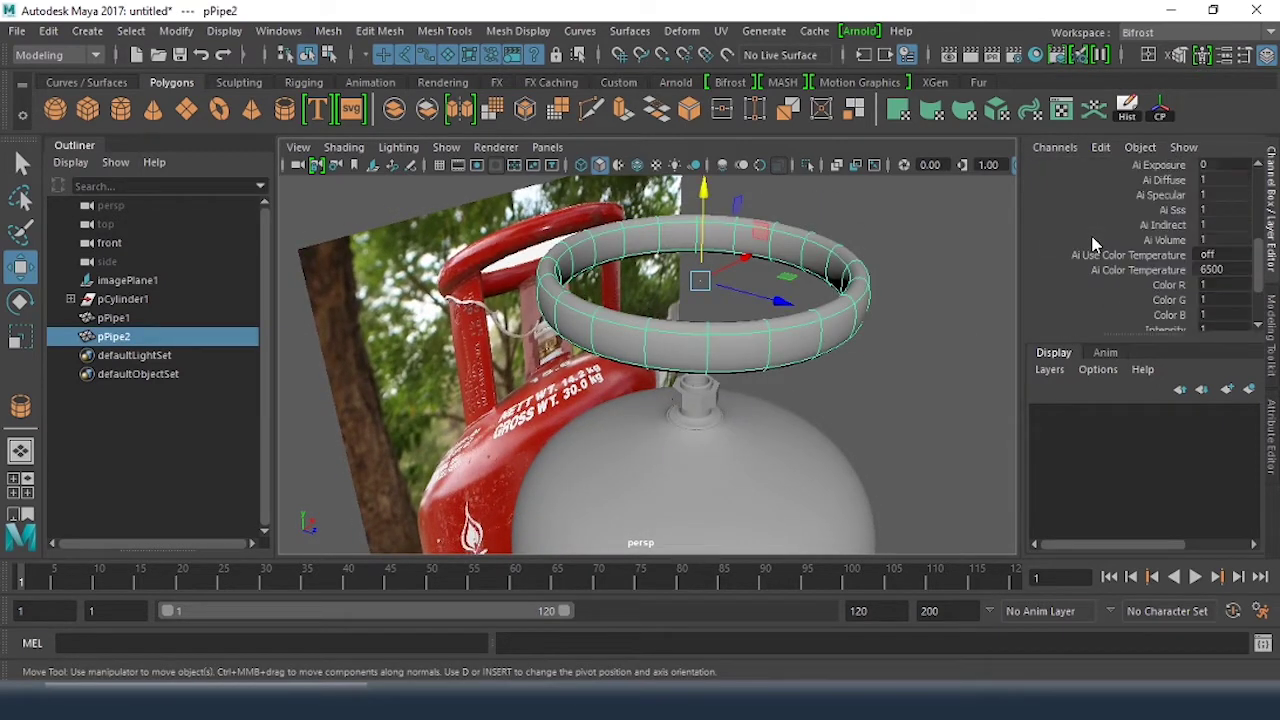
scroll(1080, 300, down, 3)
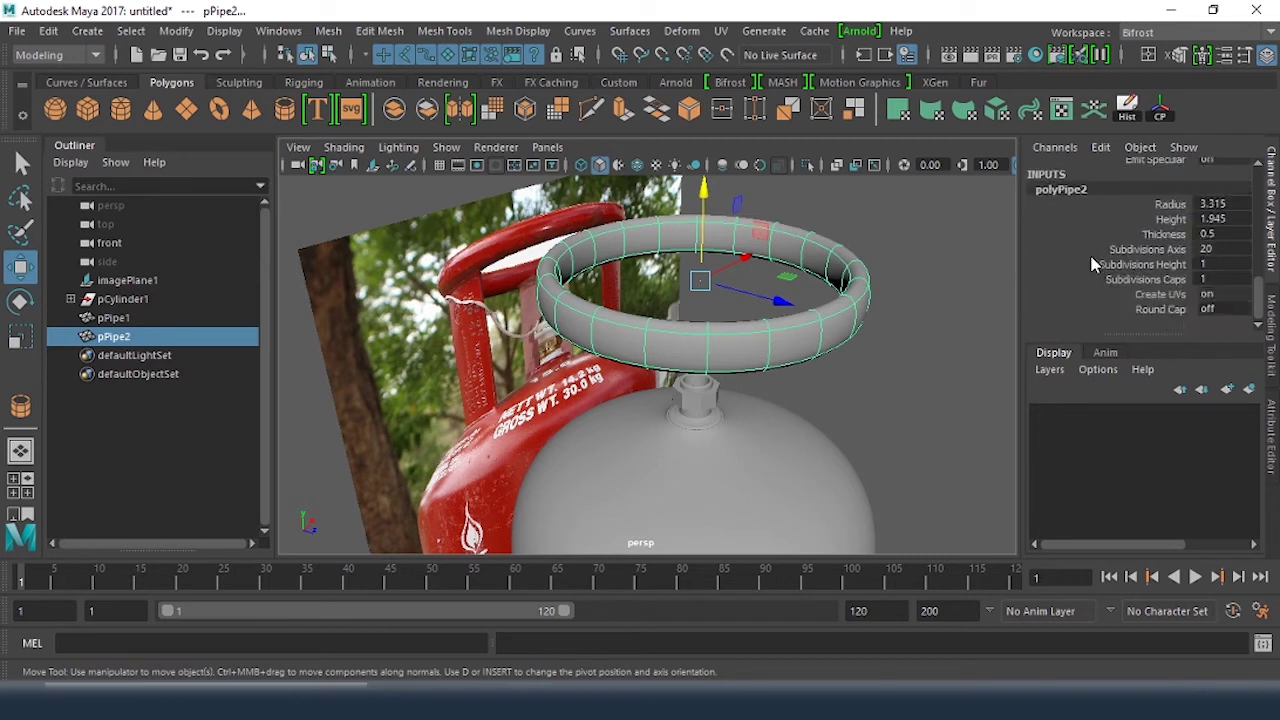
click(1168, 219)
middle_drag(946, 248, 934, 248)
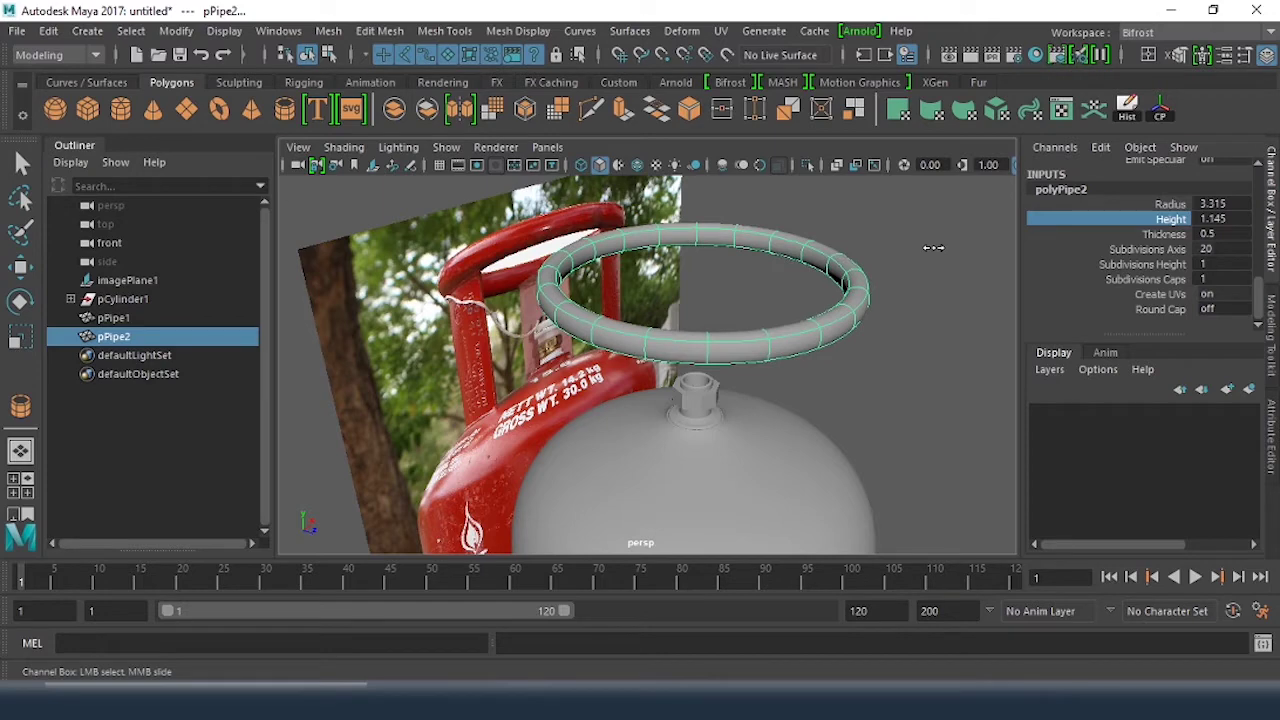
click(933, 247)
key(w)
alt+drag(943, 229, 845, 288)
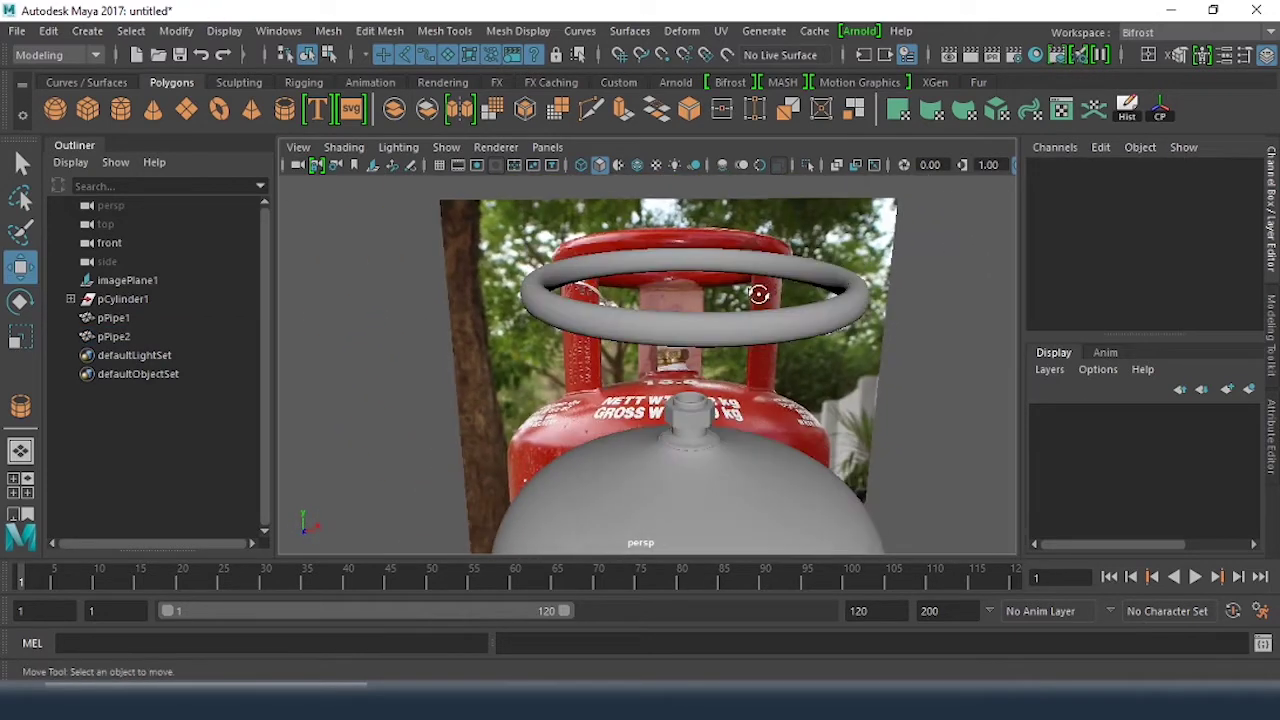
mouse_move(758, 294)
alt+mouse_down()
mouse_move(791, 317)
mouse_move(756, 296)
alt+mouse_up()
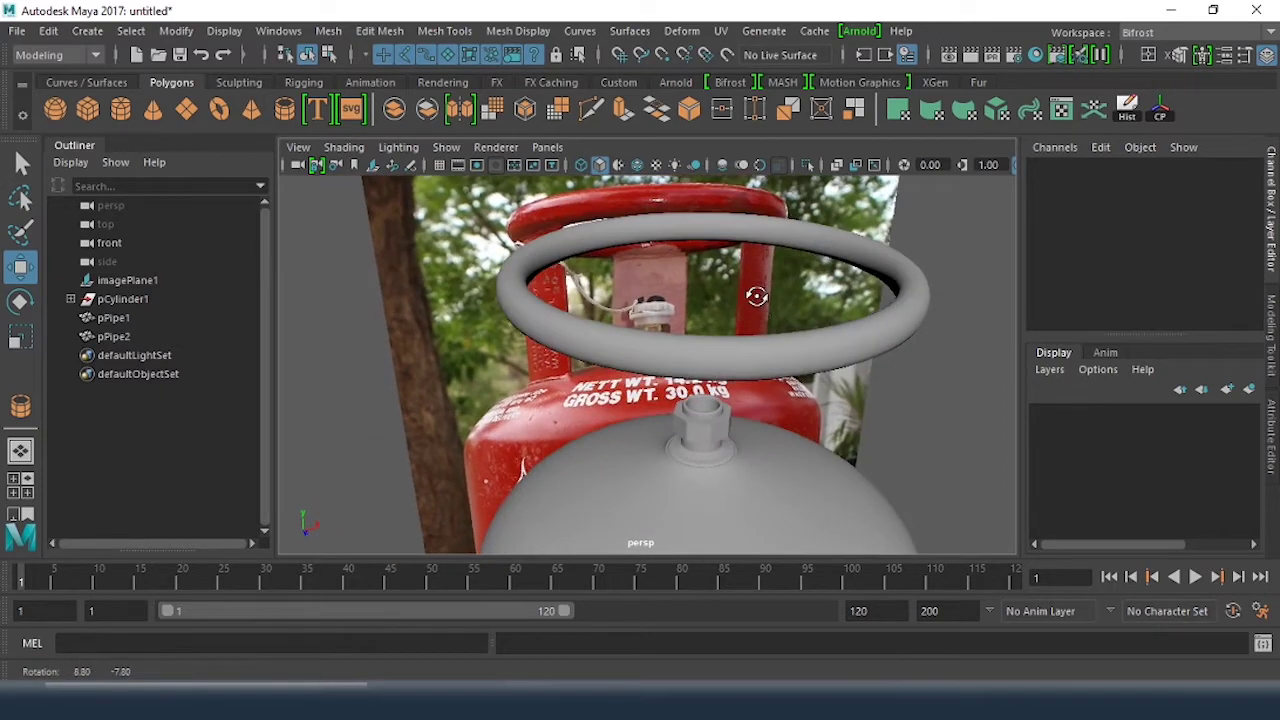
Step: Insert edge loops around the outer and inner walls of the handle ring with Multi-Cut and return to object selection
click(815, 370)
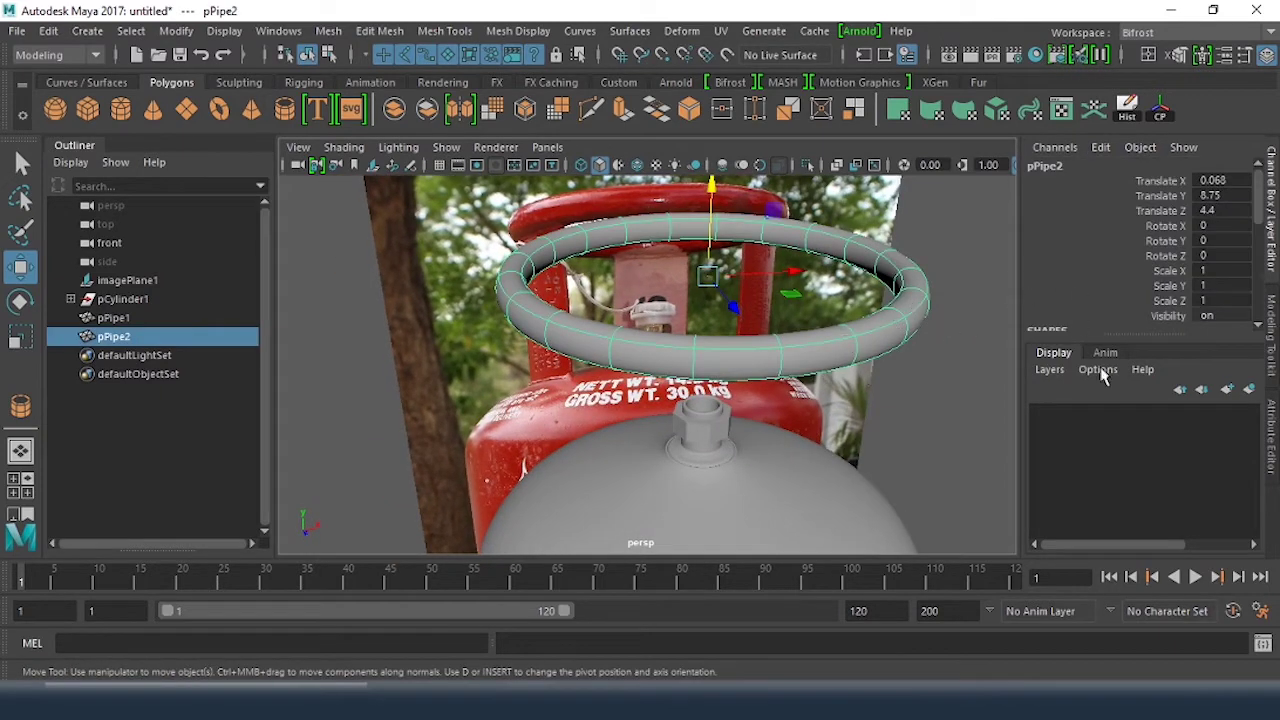
click(592, 108)
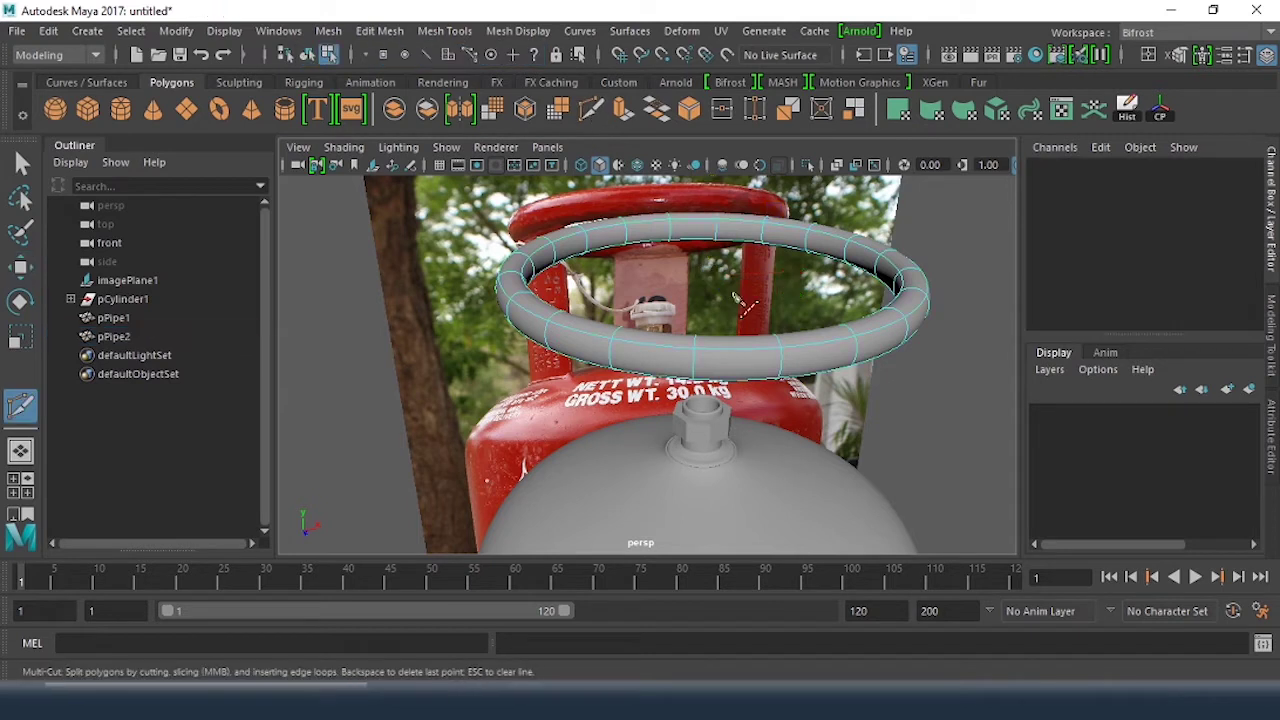
ctrl+click(784, 358)
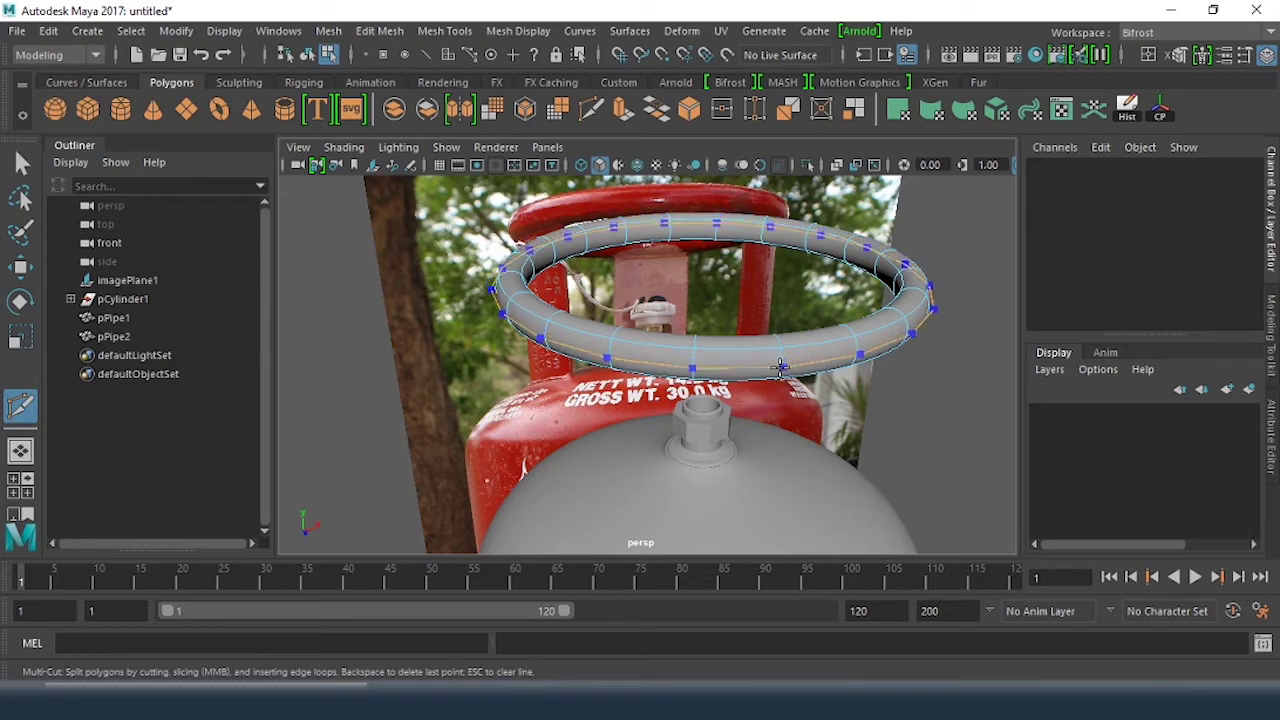
ctrl+drag(781, 367, 774, 362)
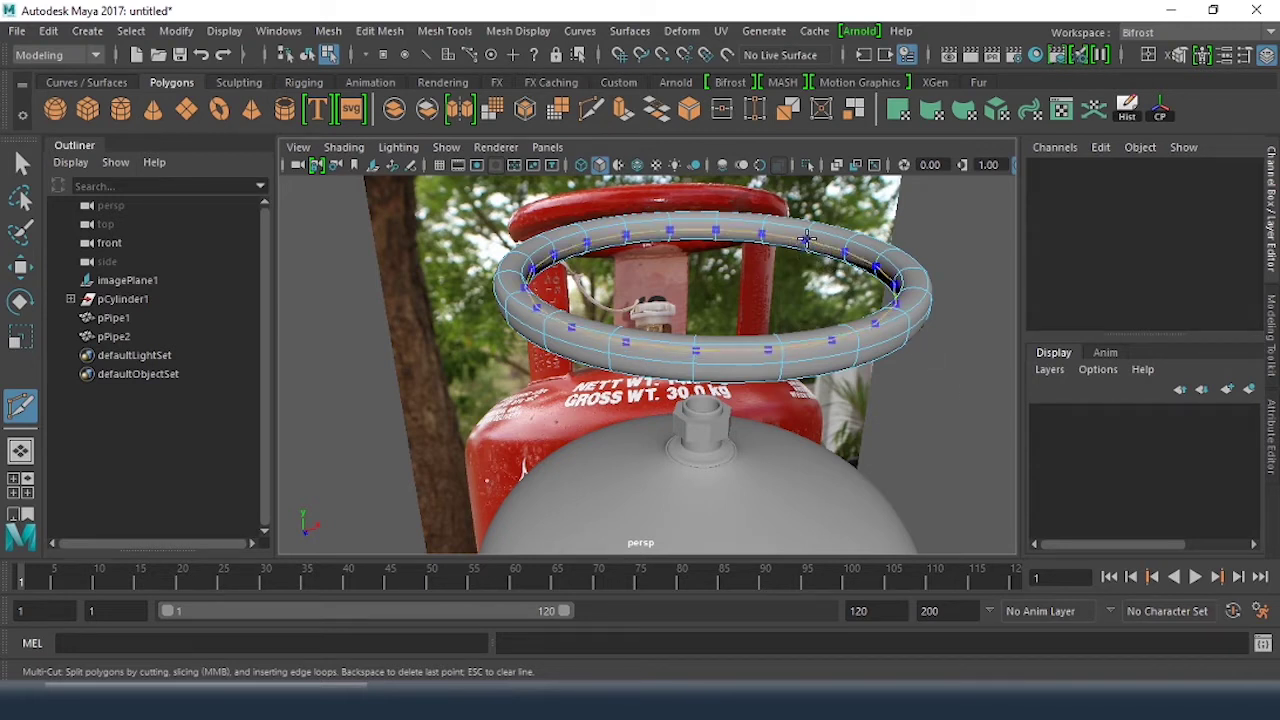
ctrl+click(806, 239)
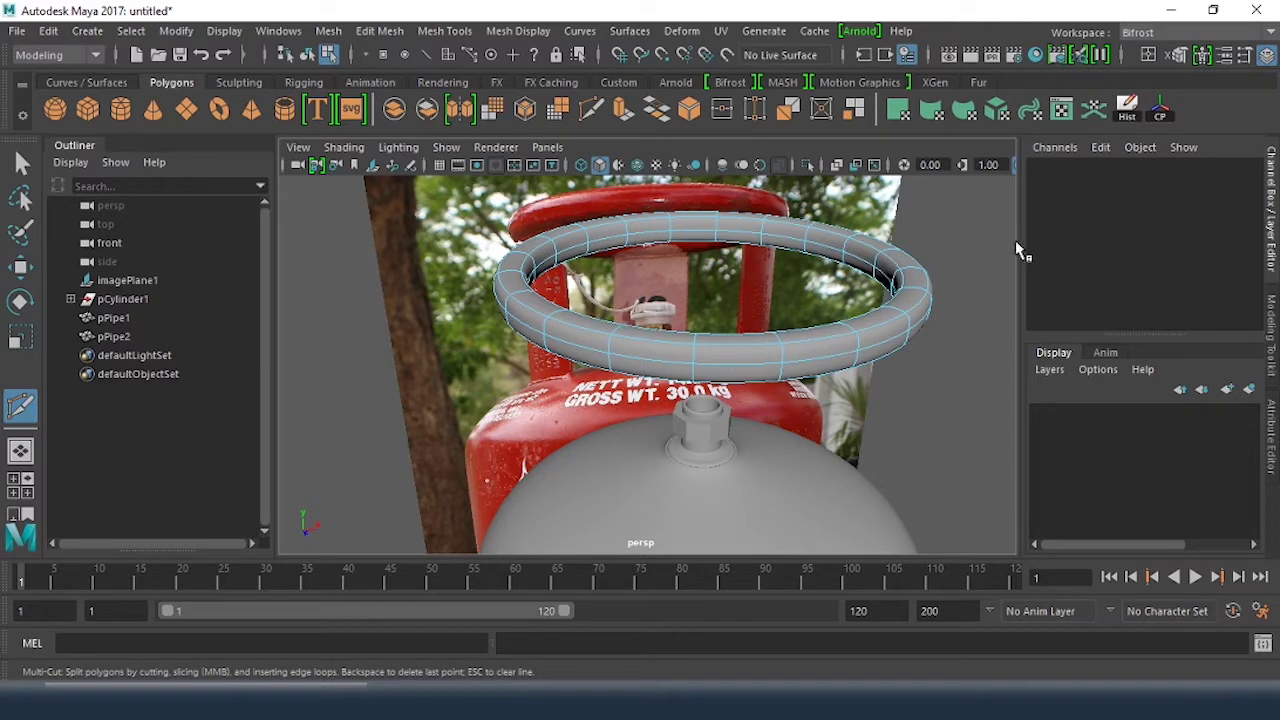
key(w)
right_drag(920, 289, 981, 169)
click(943, 294)
click(929, 301)
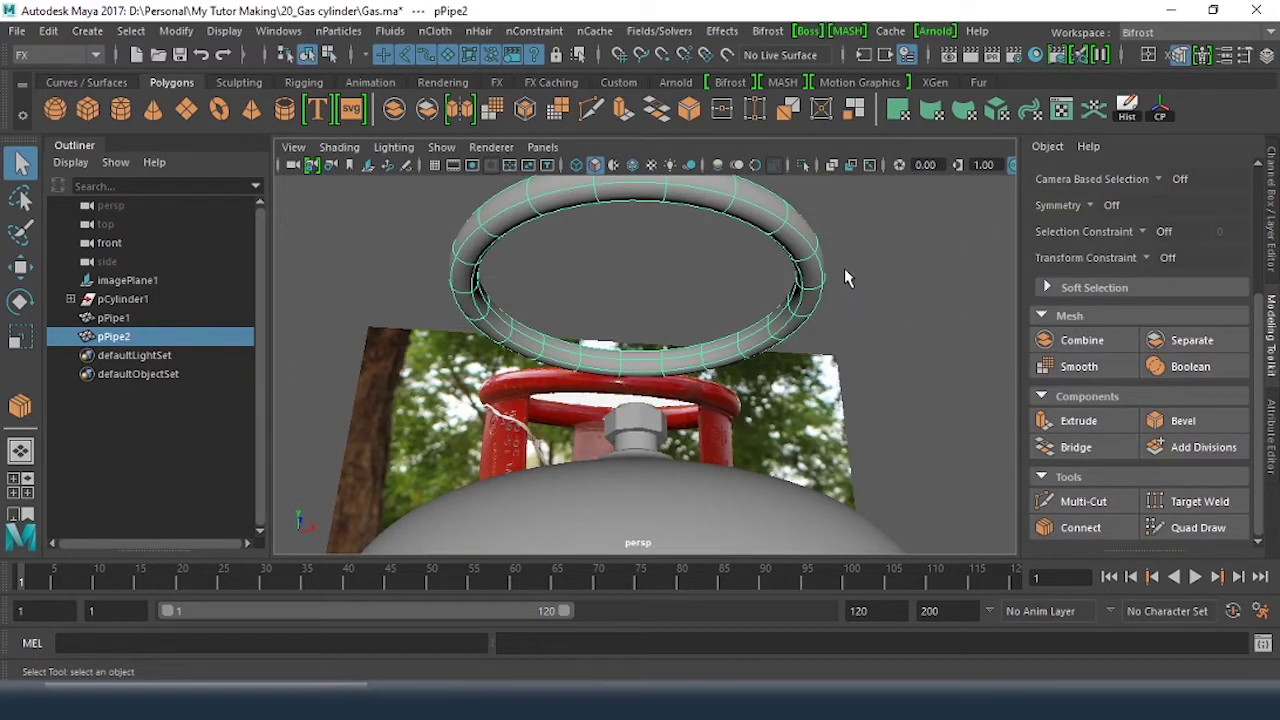
Step: Isolate the handle ring in the top view so the cylinder and valve are hidden
alt+drag(844, 278, 752, 380)
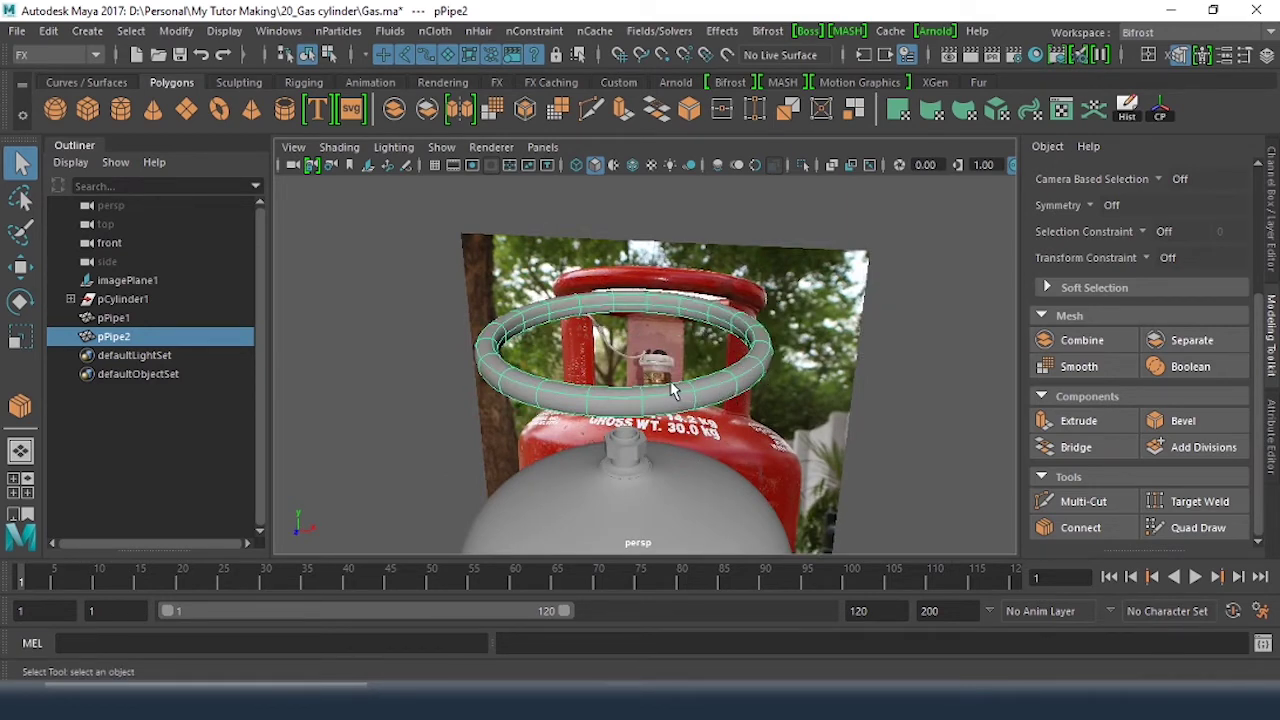
scroll(672, 390, up, 2)
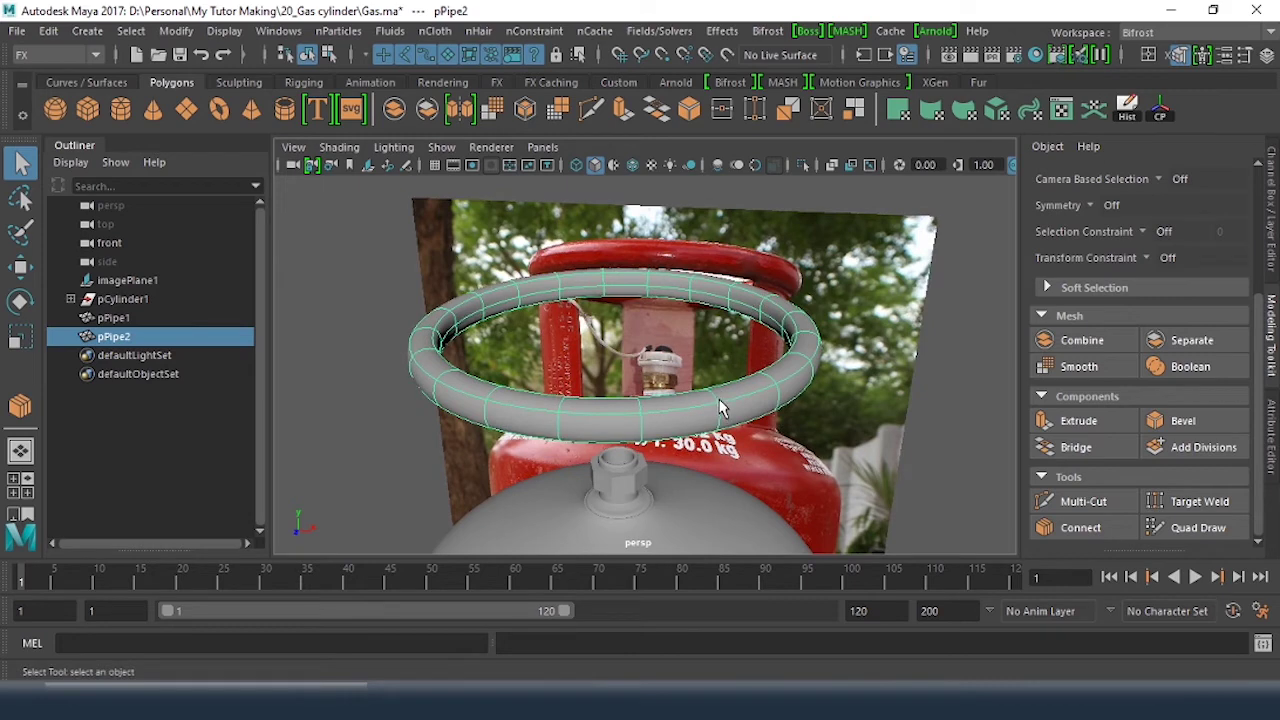
key(space)
key(space)
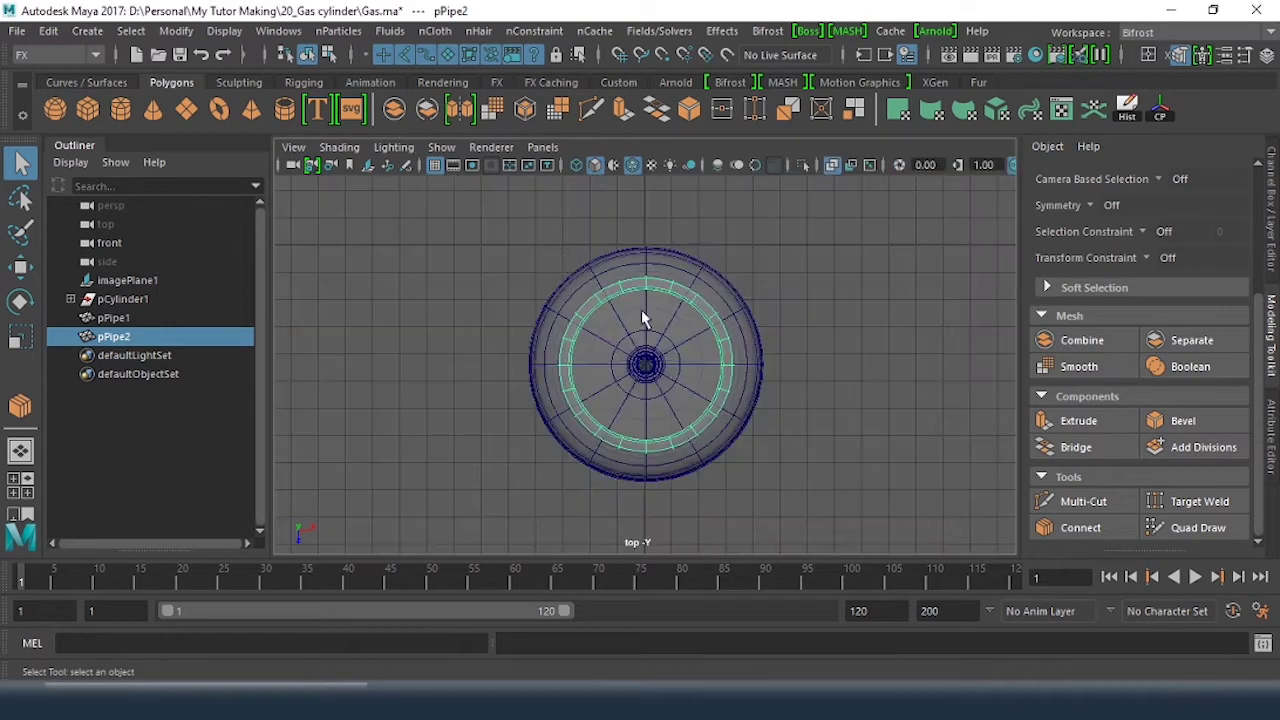
scroll(641, 309, up, 4)
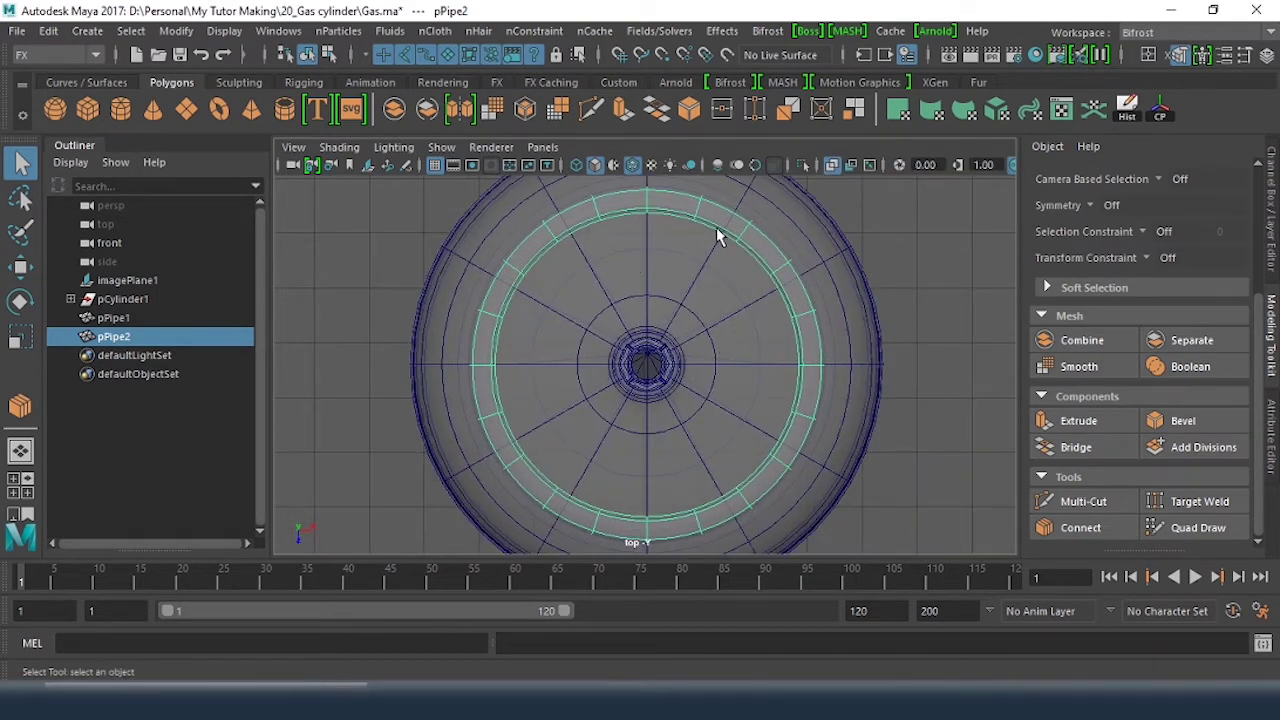
click(803, 165)
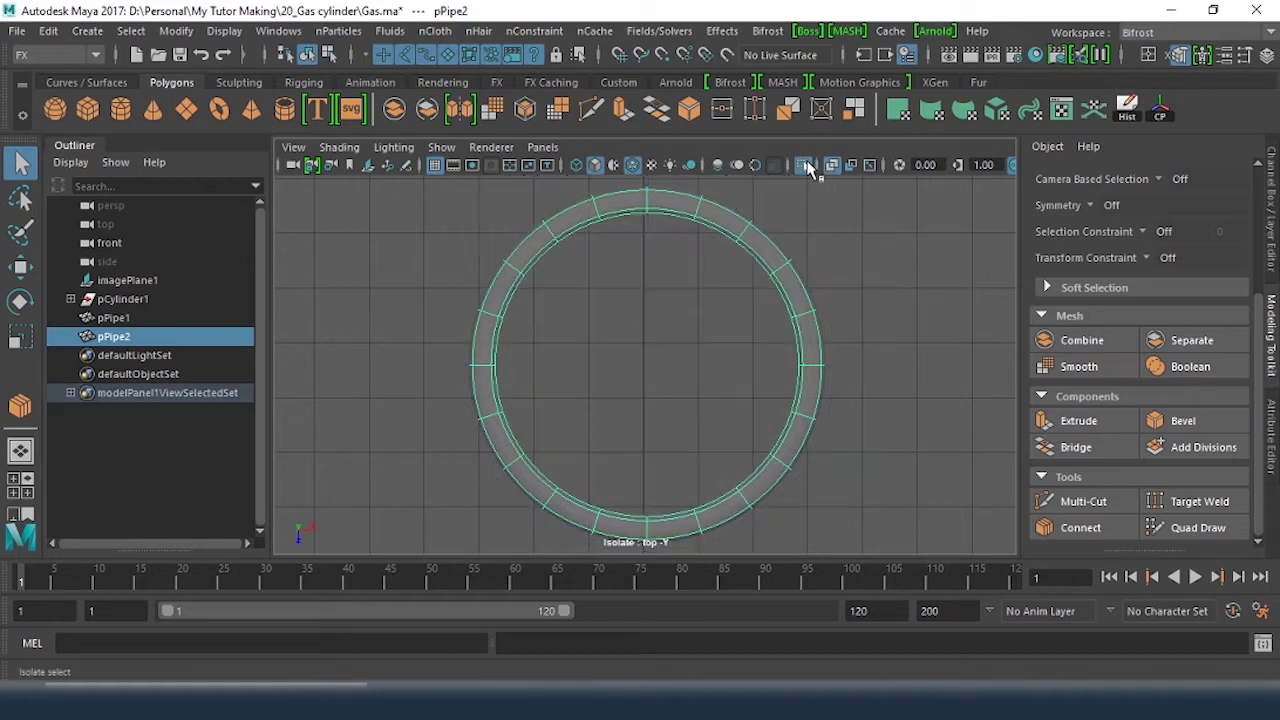
Step: Turn off X-Ray shading in the top view and display the ring unsmoothed
click(339, 147)
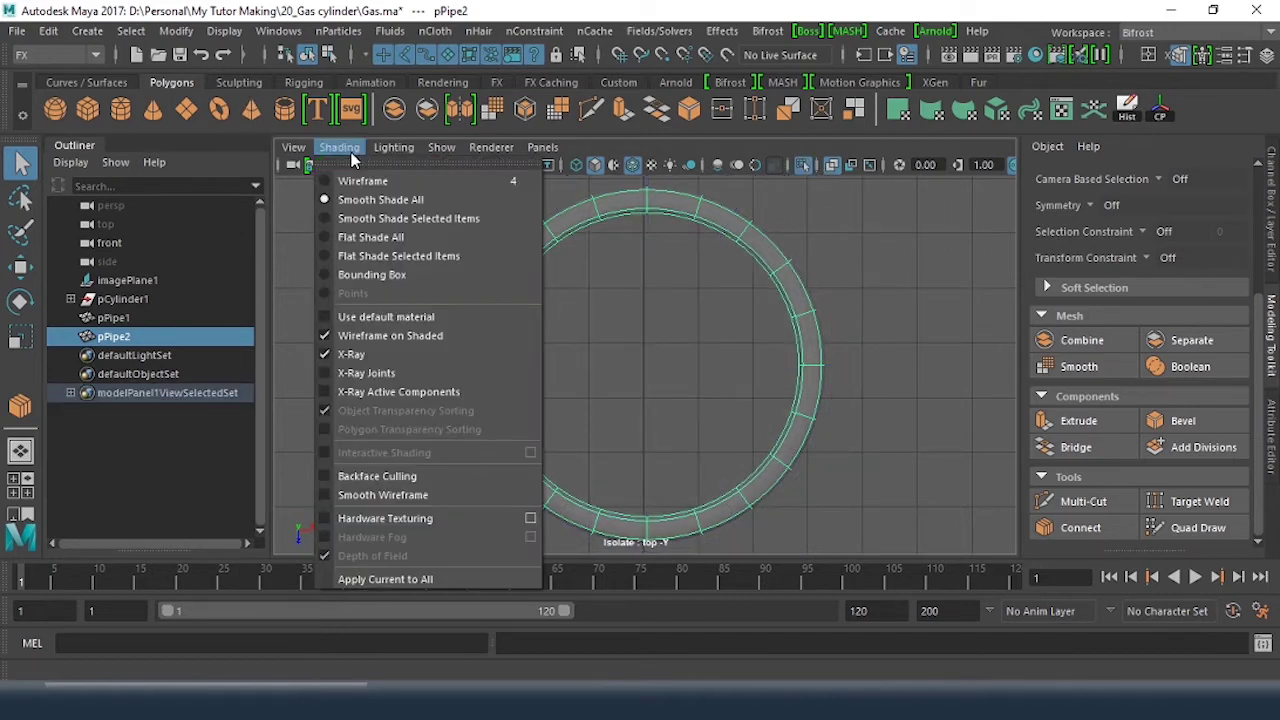
click(350, 356)
click(555, 338)
click(543, 231)
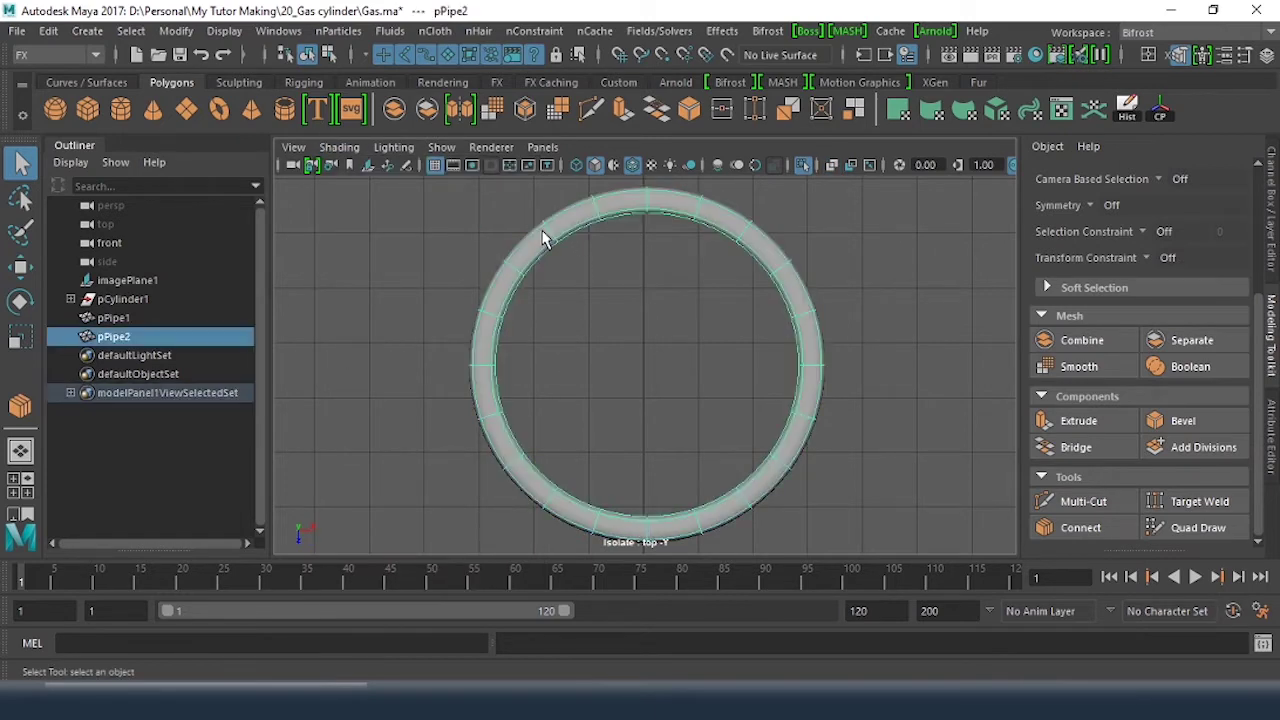
key(1)
click(621, 292)
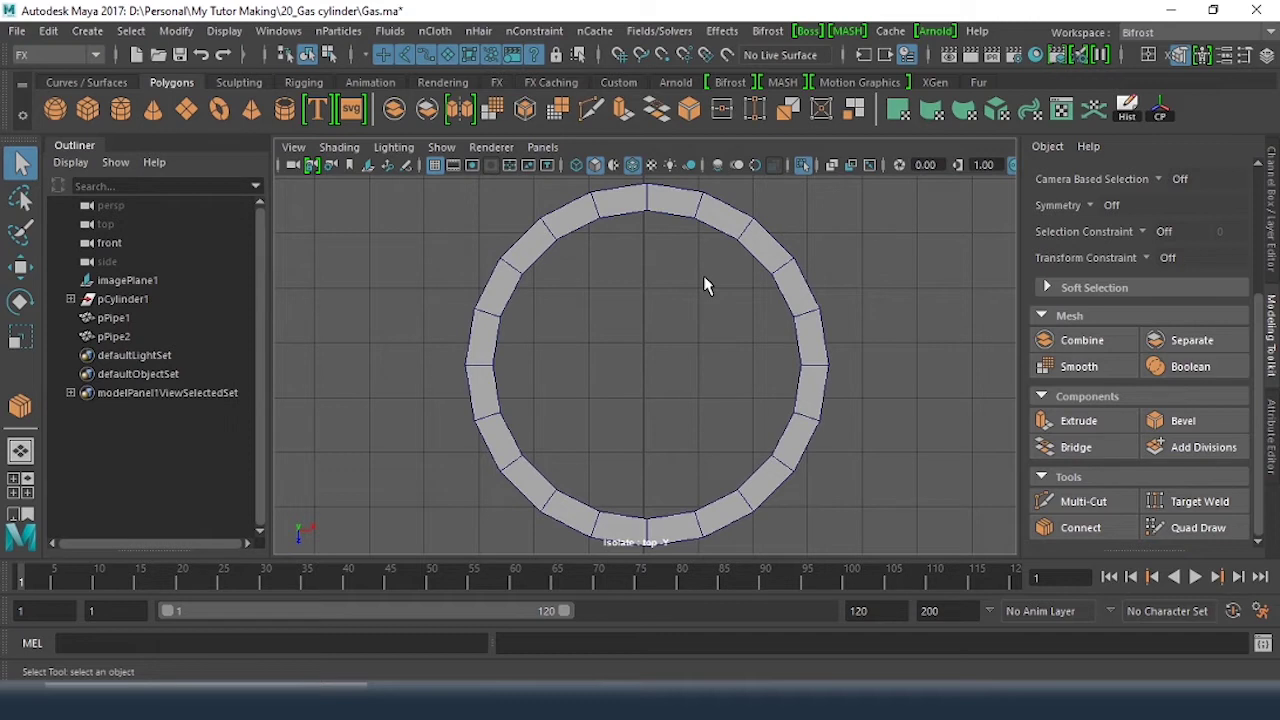
Step: Select three groups of ring faces, each four segments wide, spaced around the ring where the handle supports belong
right_click(768, 270)
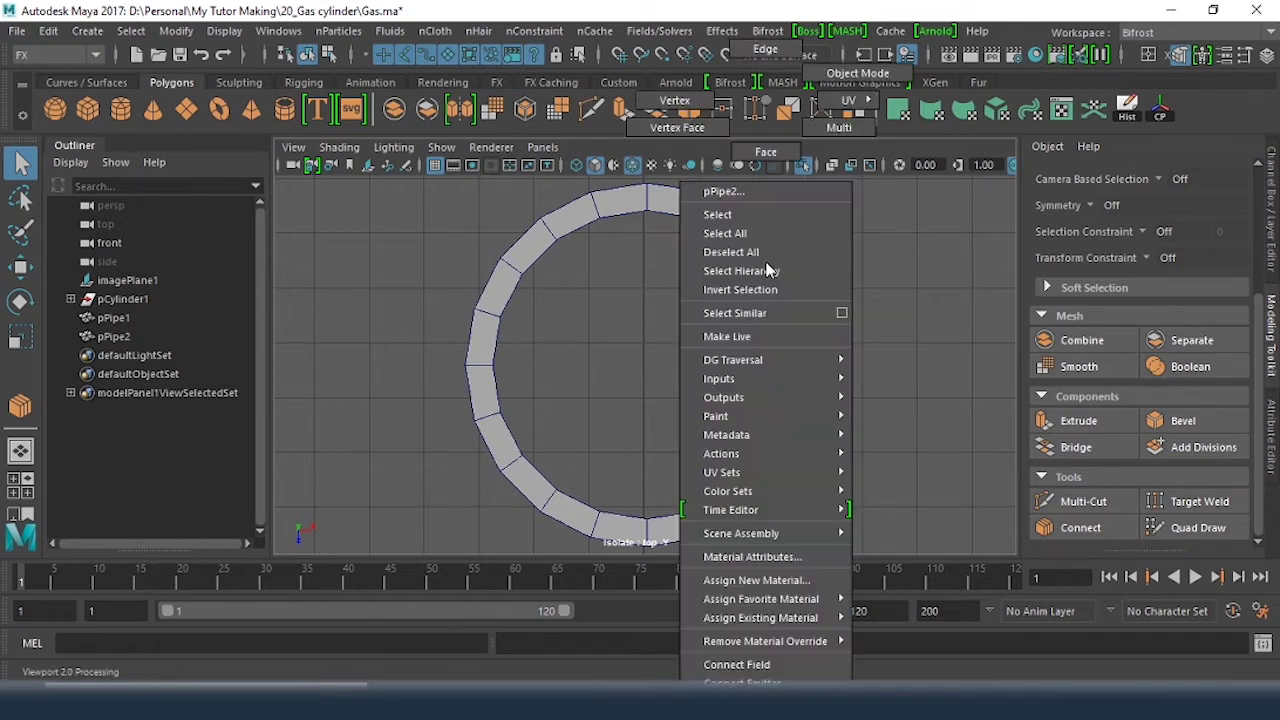
right_drag(768, 270, 768, 153)
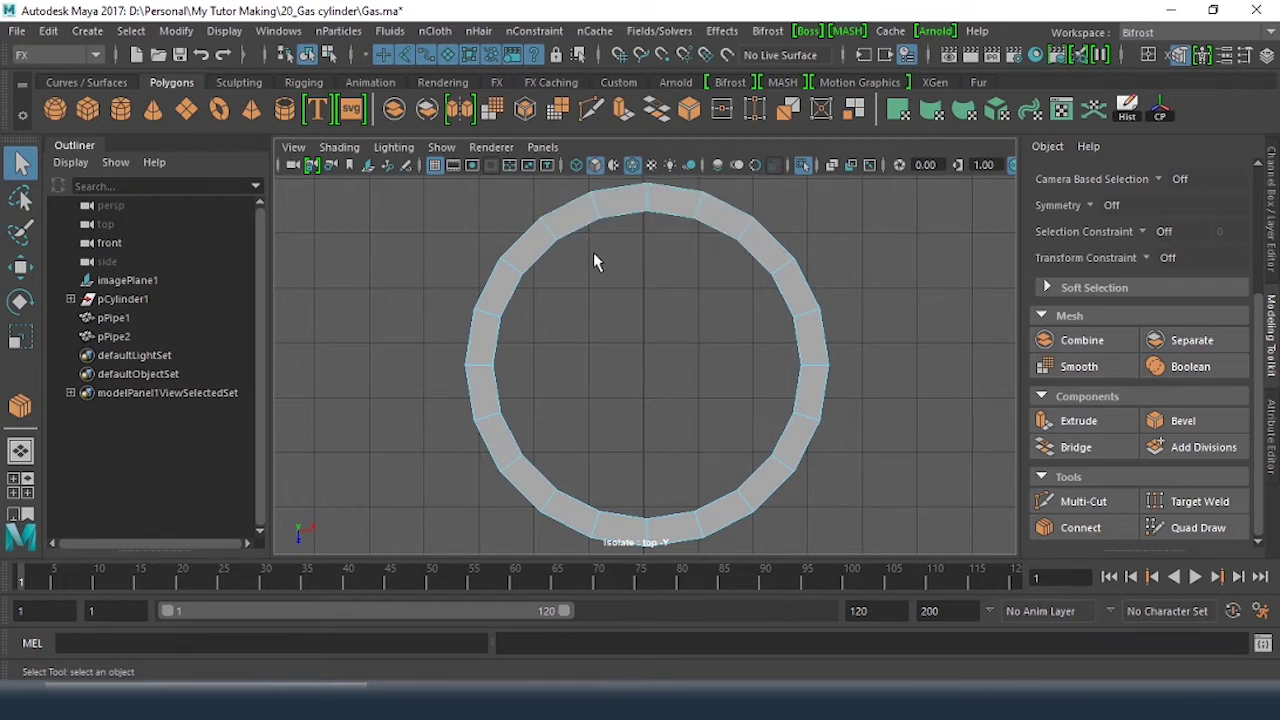
drag(595, 255, 718, 220)
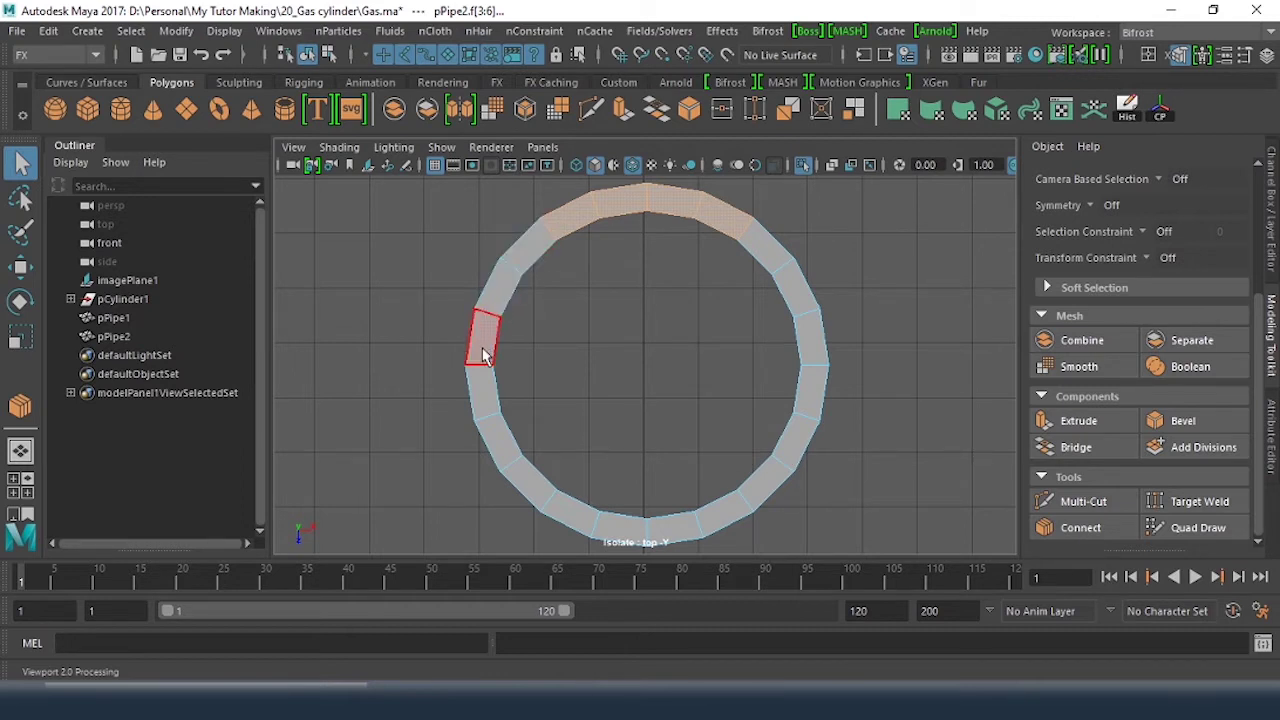
drag(534, 392, 490, 432)
shift+drag(586, 457, 553, 510)
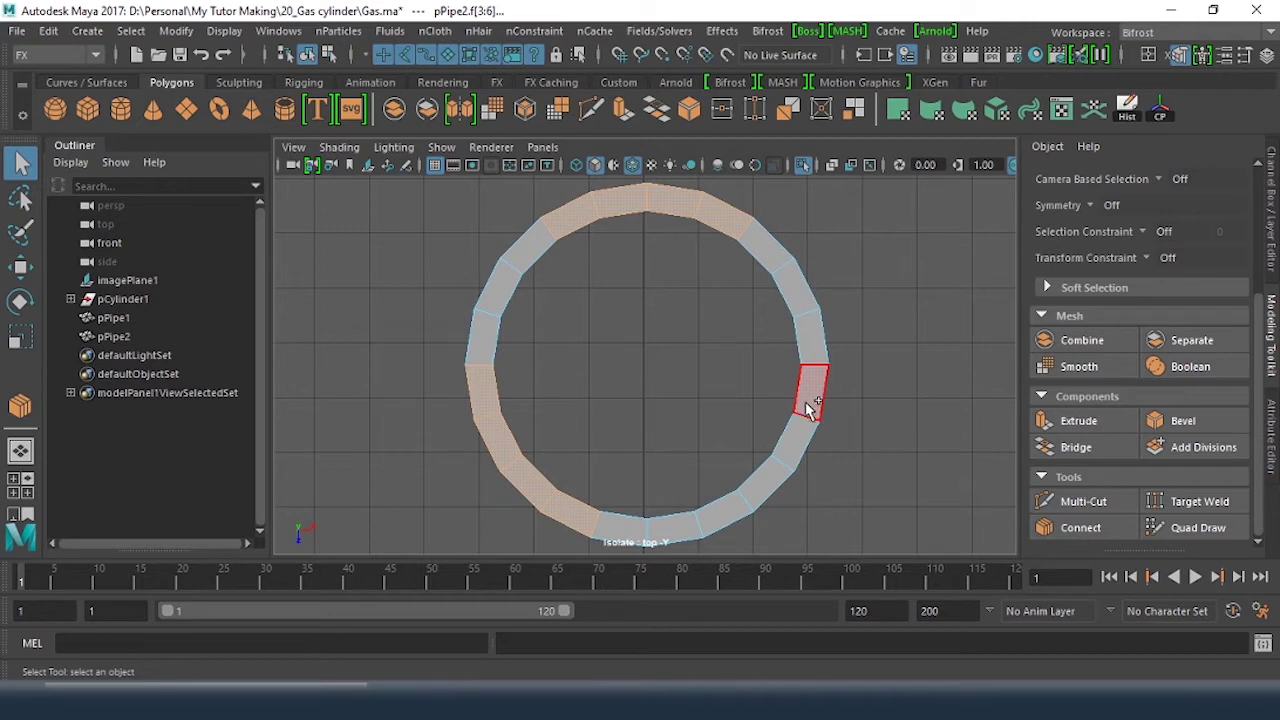
shift+drag(800, 422, 808, 442)
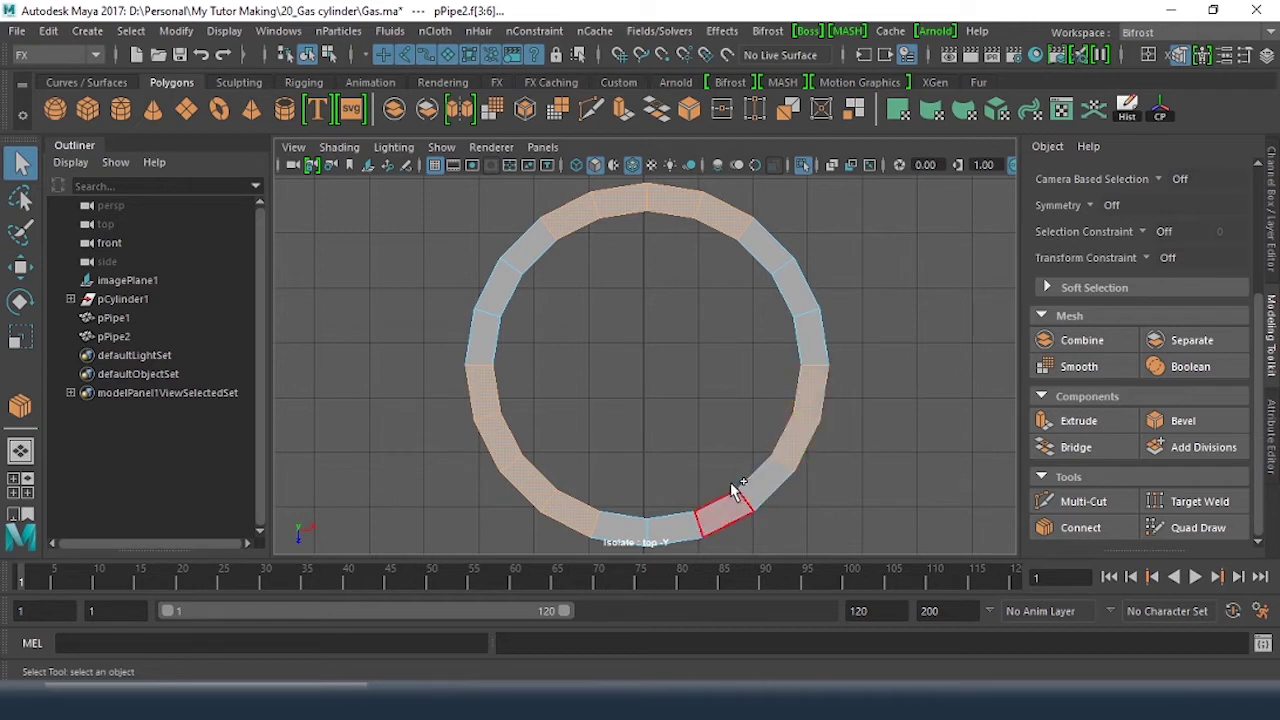
shift+drag(714, 472, 741, 501)
Step: Reduce the face selection in the side view to only the ring's underside faces in the three groups
key(space)
key(space)
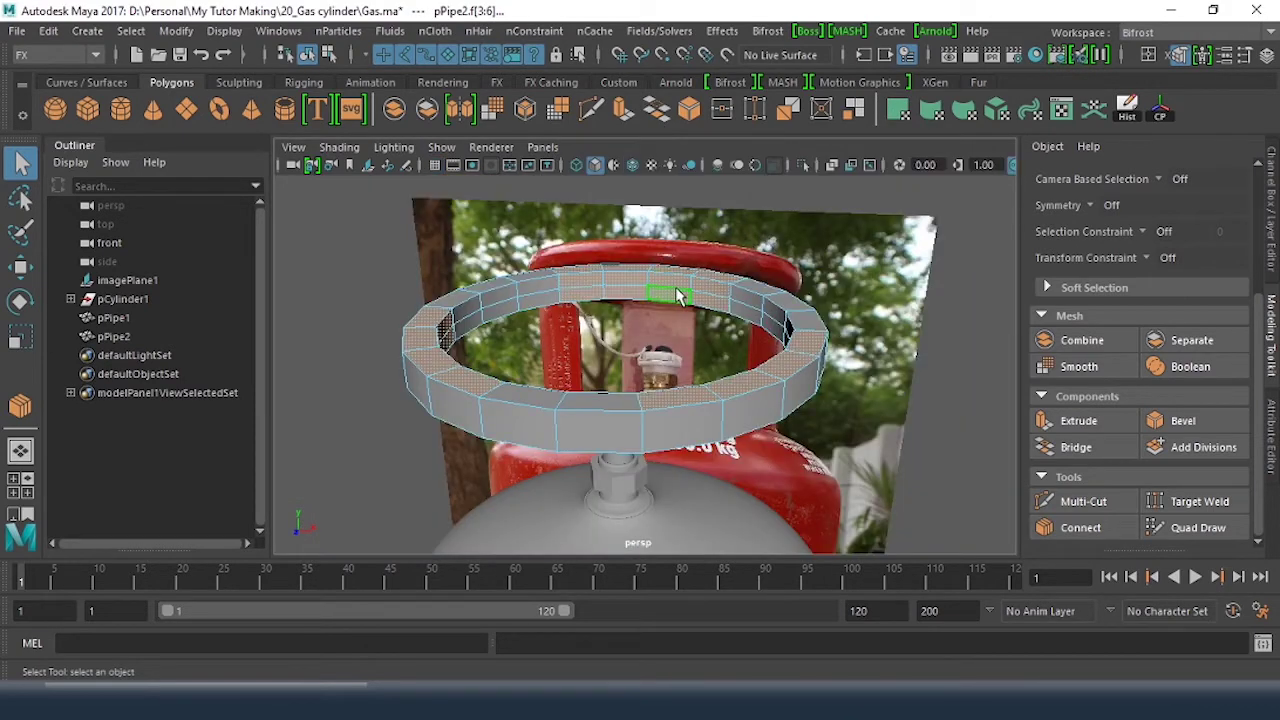
alt+drag(690, 305, 698, 288)
key(space)
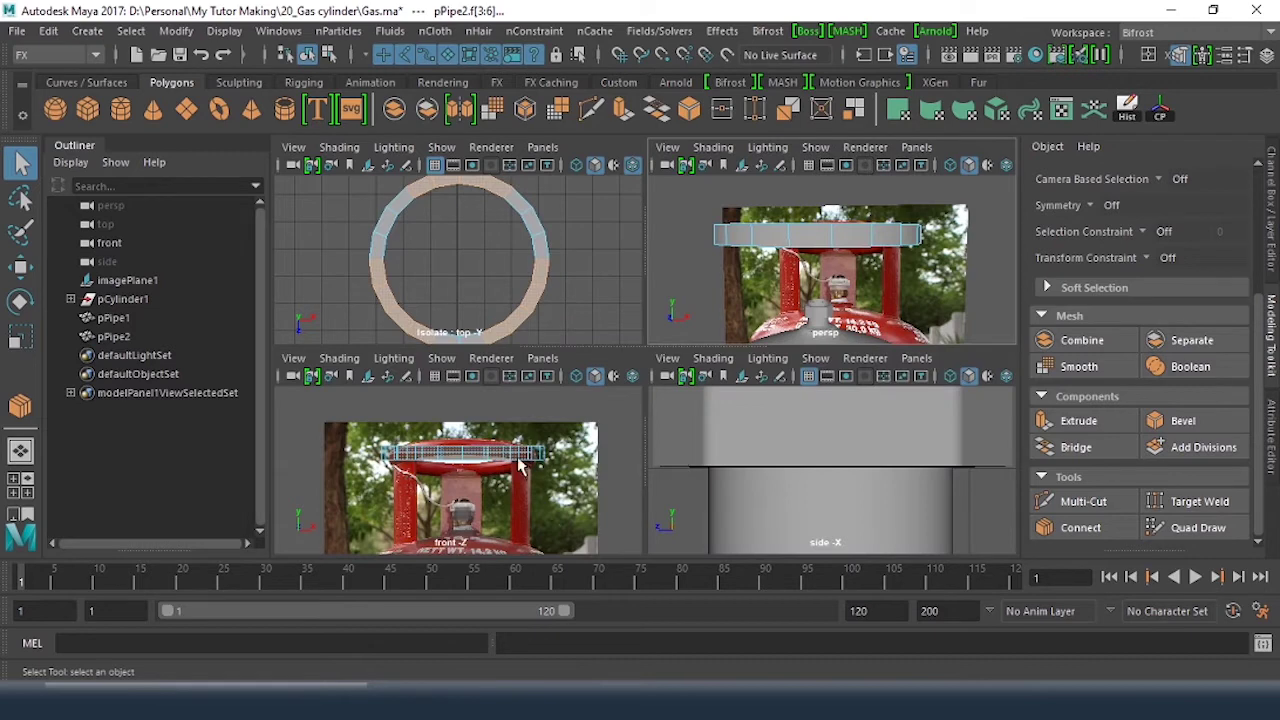
key(space)
scroll(782, 449, down, 5)
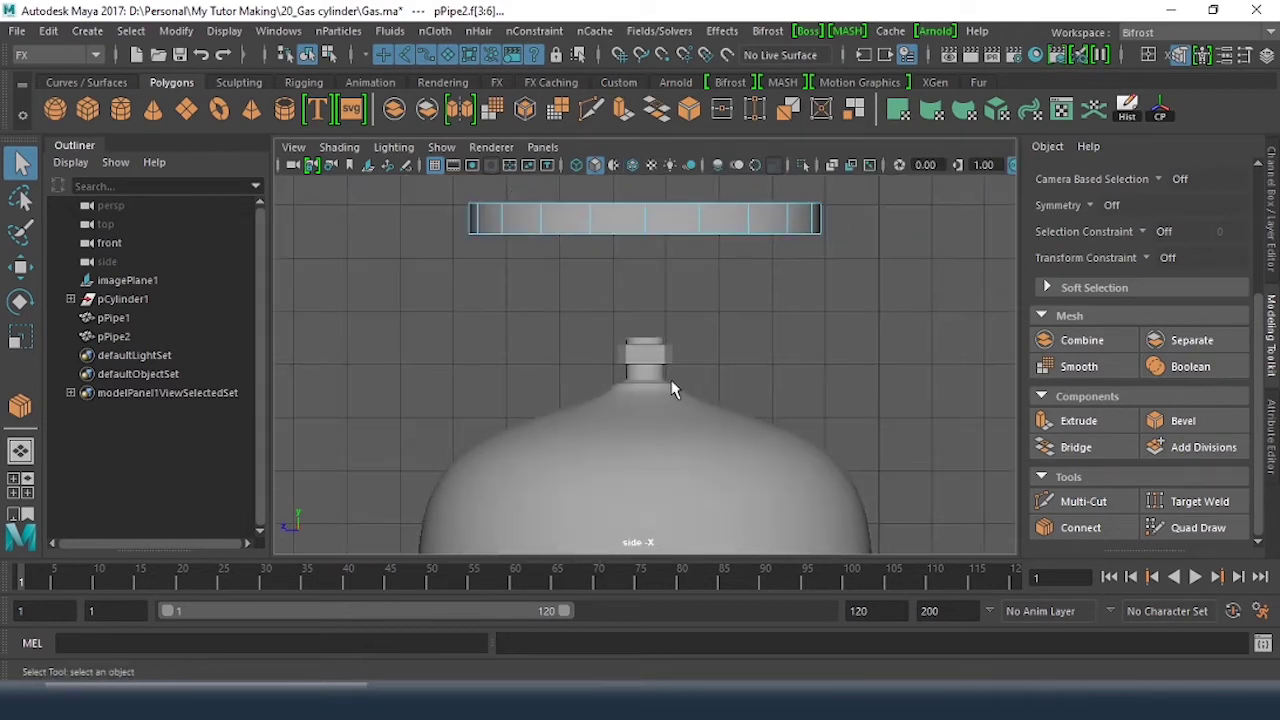
alt+middle_drag(651, 334, 657, 428)
scroll(690, 368, up, 3)
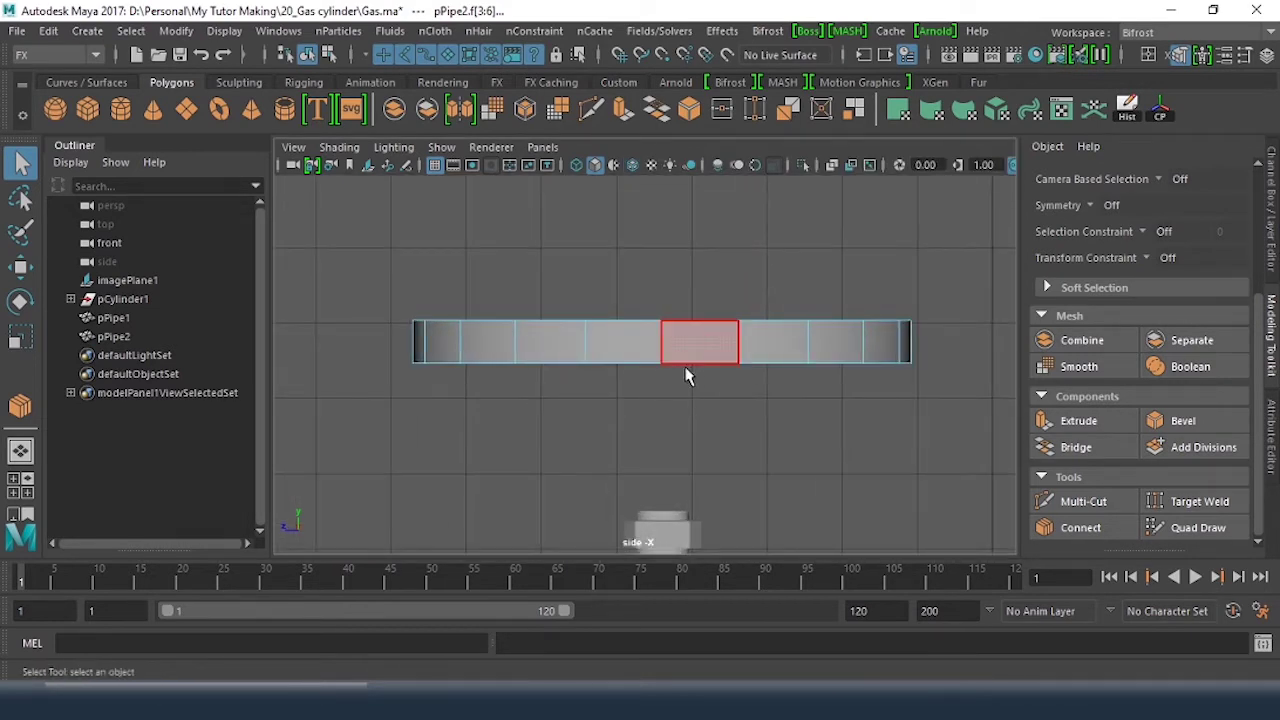
drag(364, 251, 1023, 364)
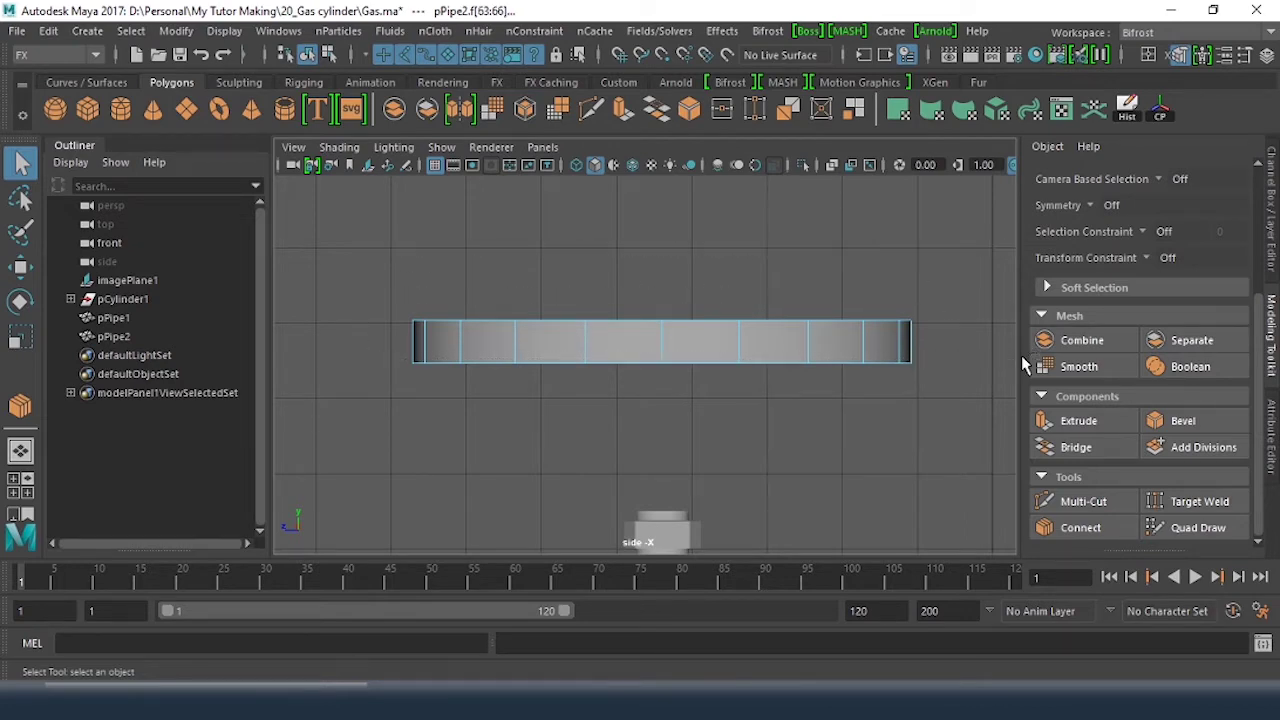
Step: Extrude the selected underside faces of the ring and scale them inward to about 0.717
key(space)
key(space)
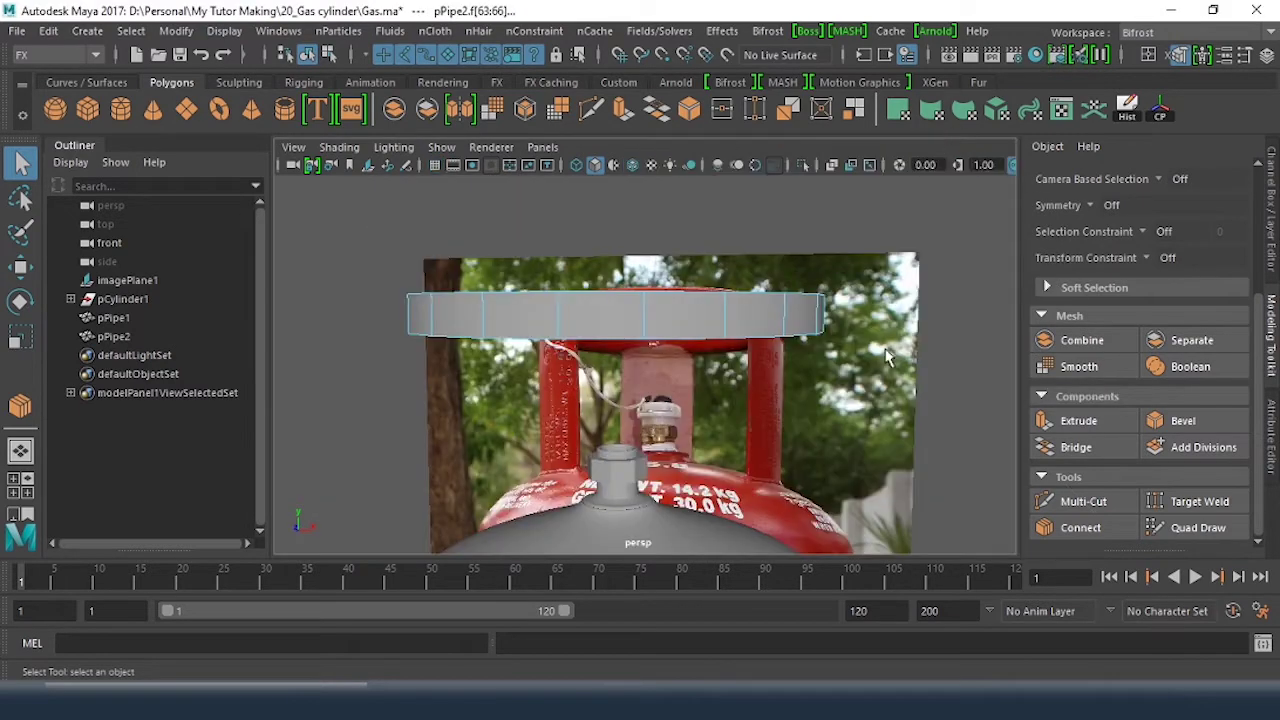
alt+drag(800, 318, 703, 297)
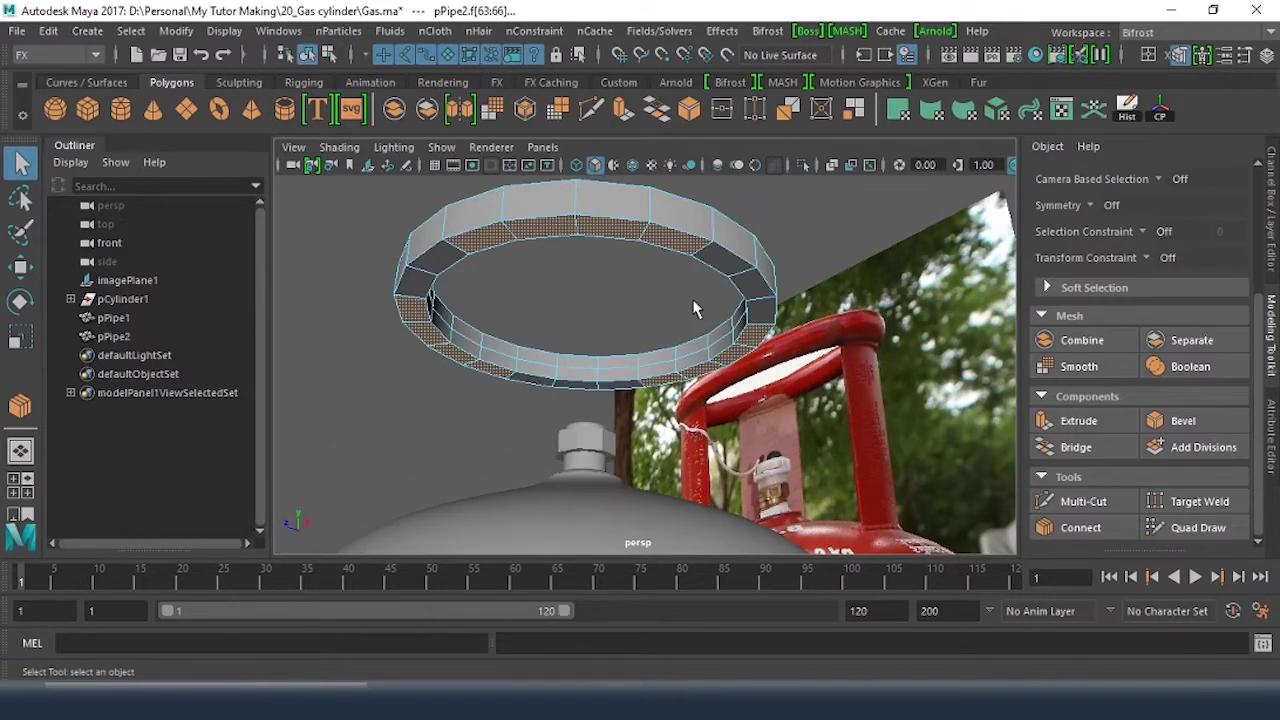
key(ctrl+e)
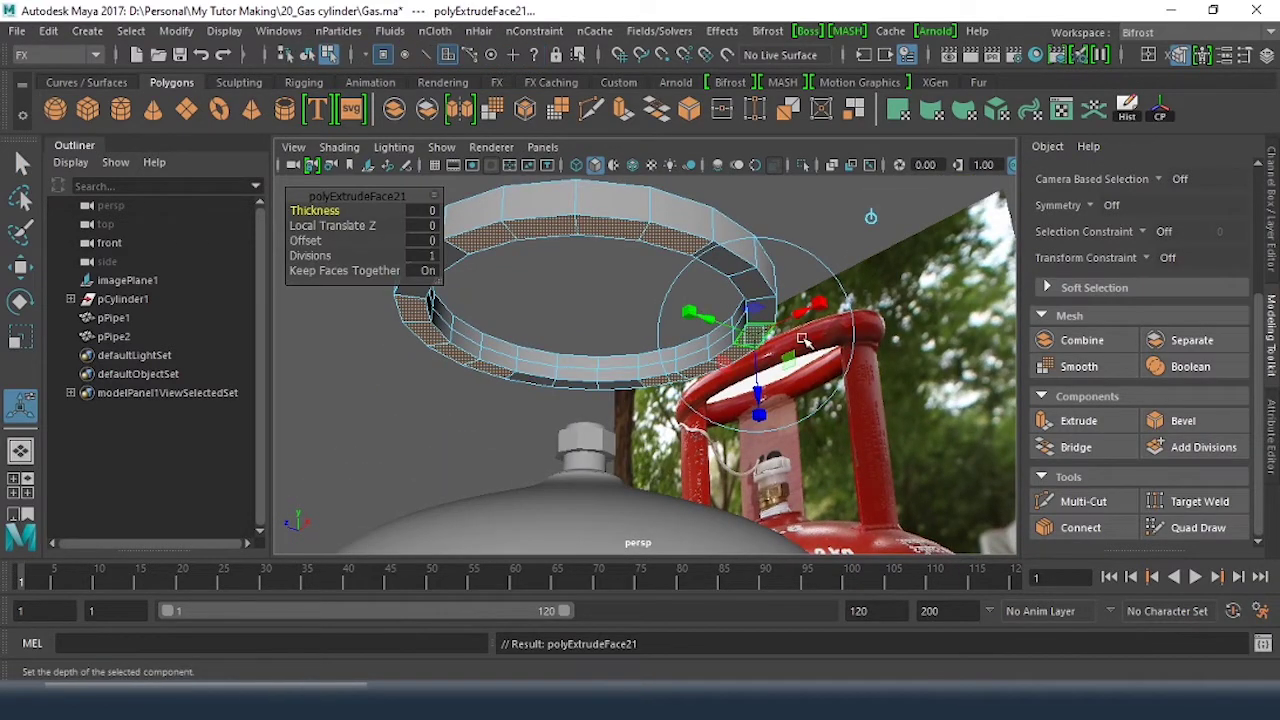
drag(762, 338, 746, 340)
drag(749, 337, 755, 339)
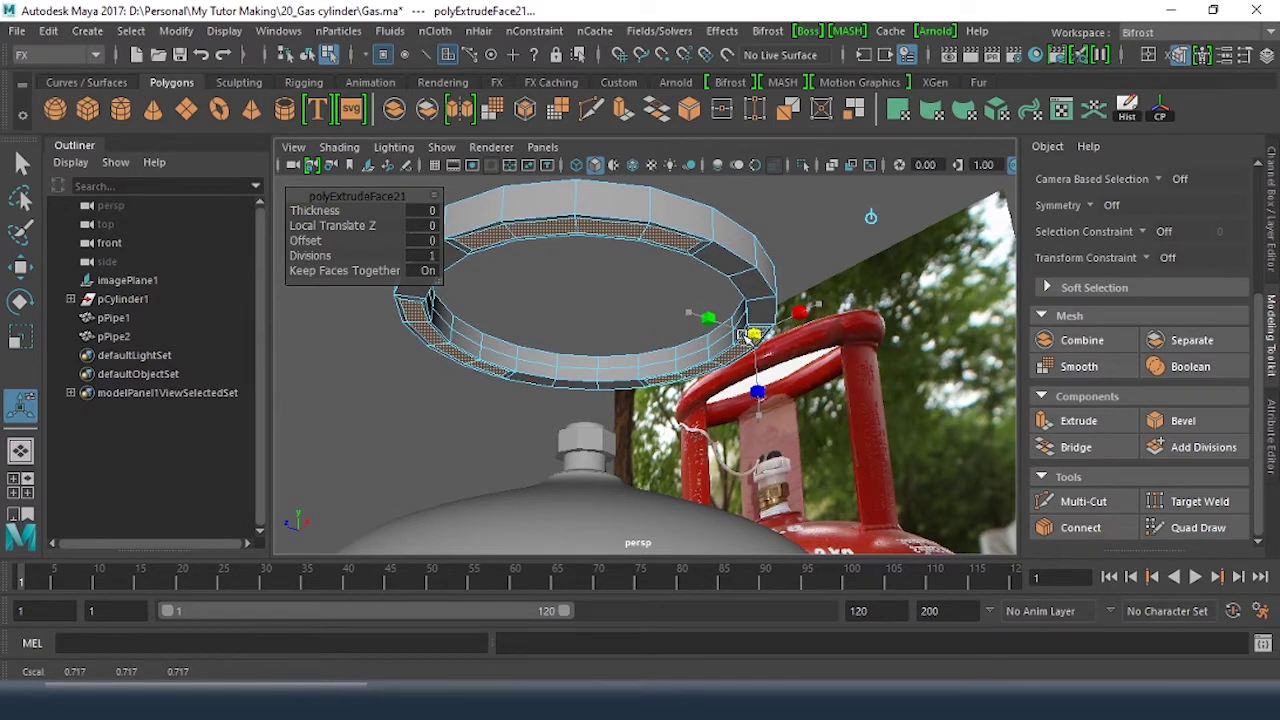
click(749, 337)
Step: Extrude the inset underside faces again and move them straight down to near the cylinder's dome, forming three supports
key(ctrl+e)
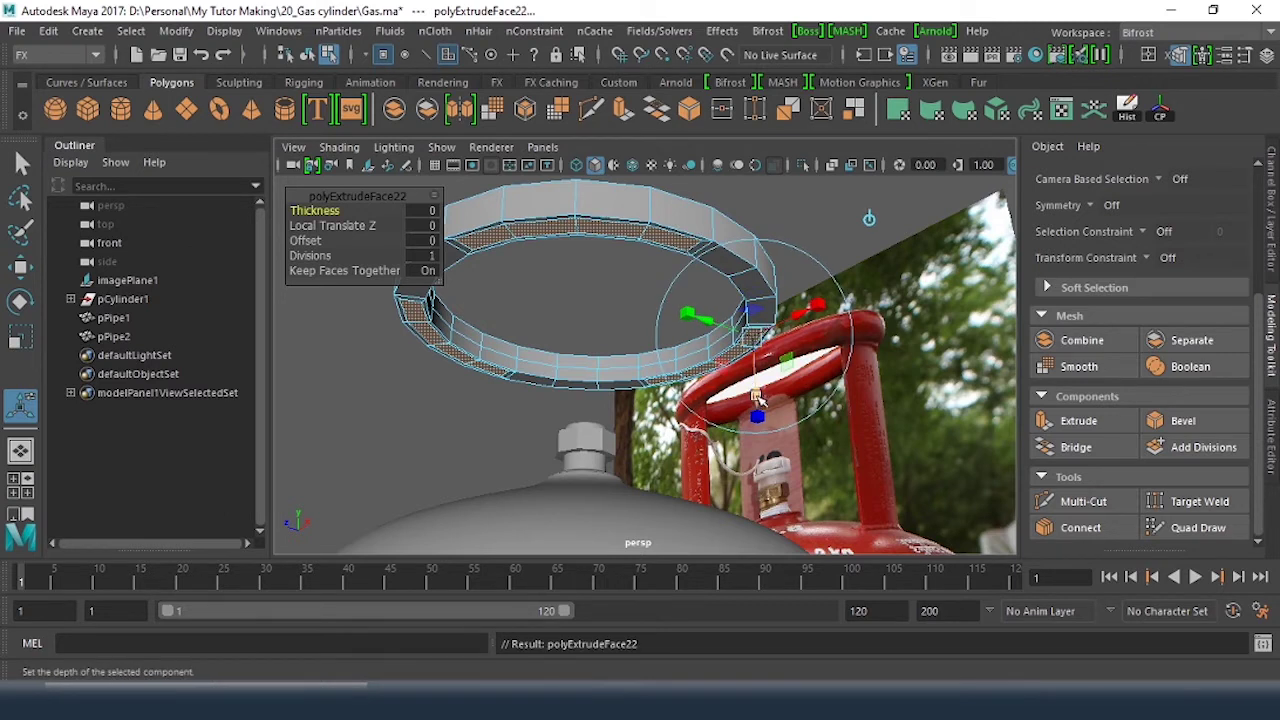
key(w)
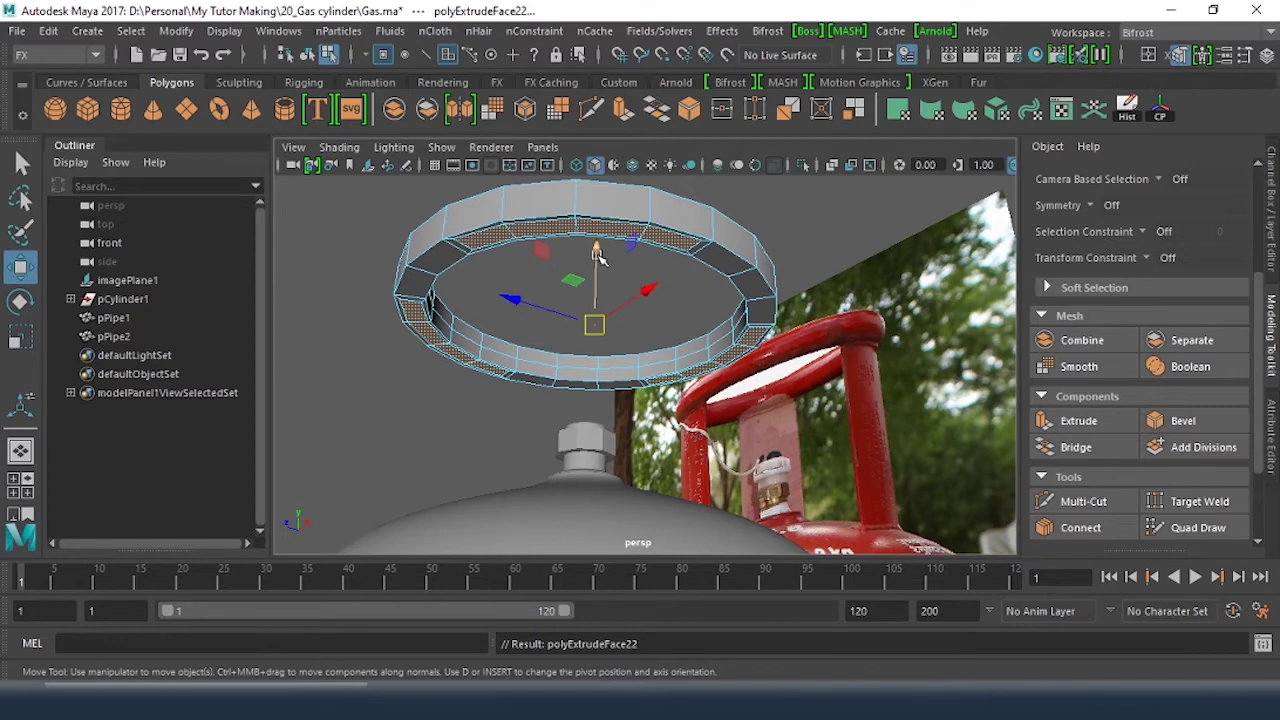
drag(597, 250, 616, 447)
Step: Extrude the supports' lower faces once more down to about Y 4.393, into the dome, and inspect them all around
key(ctrl+e)
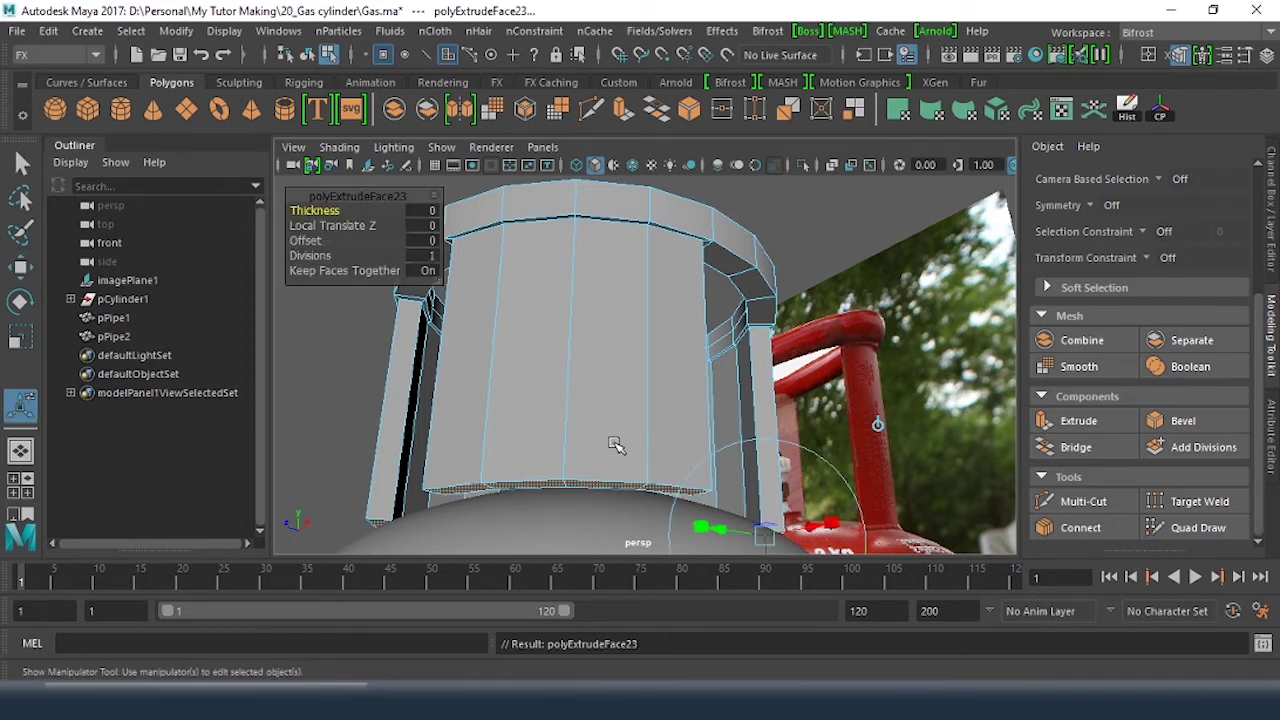
key(w)
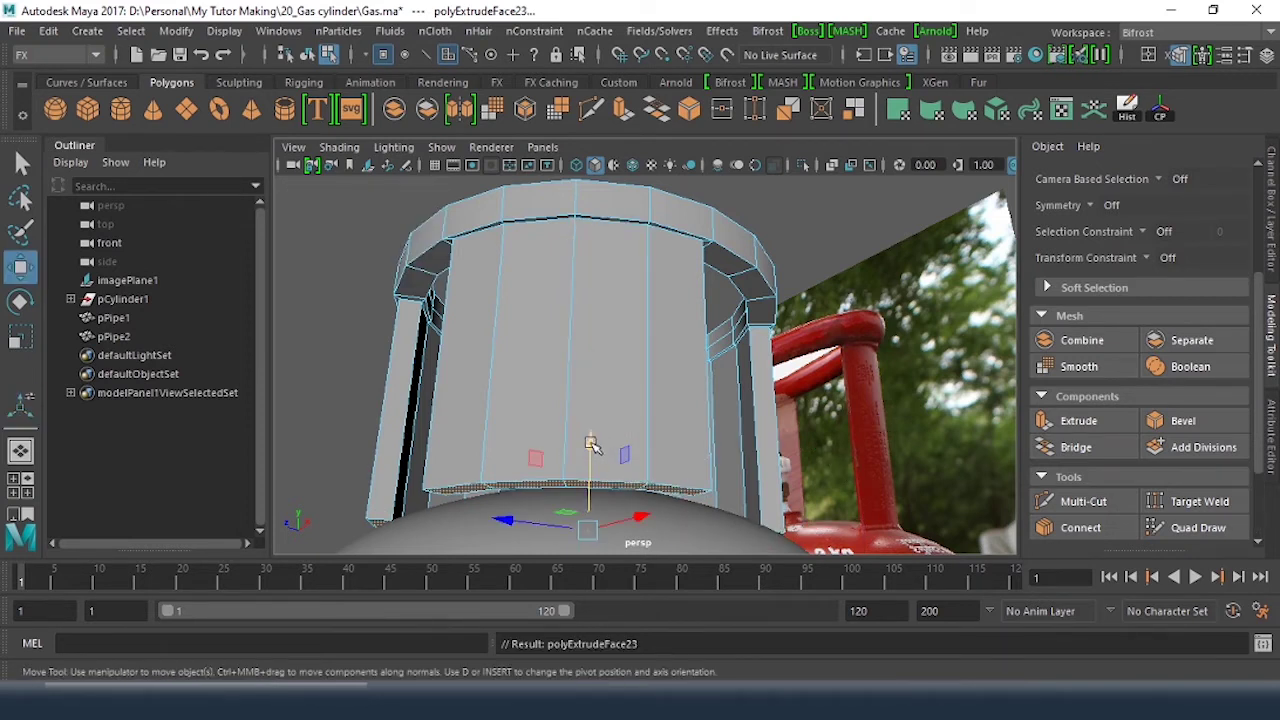
drag(591, 449, 591, 469)
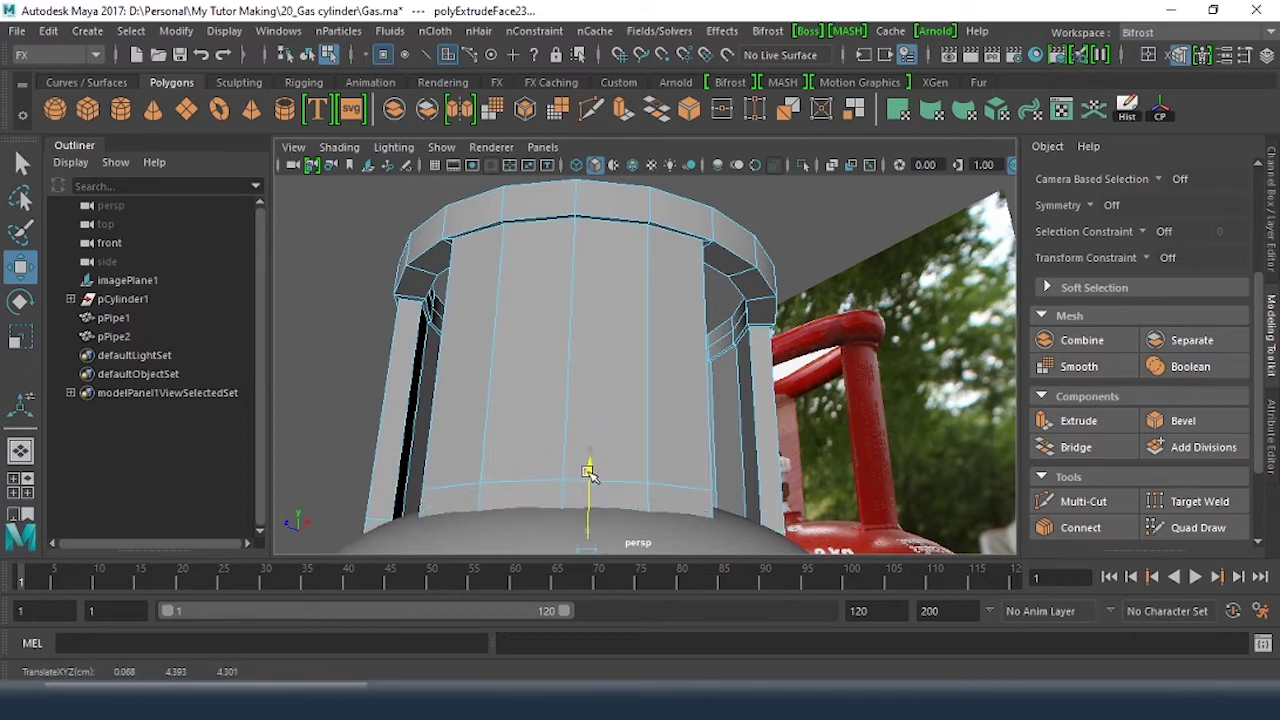
alt+drag(757, 403, 603, 418)
alt+right_drag(603, 418, 662, 425)
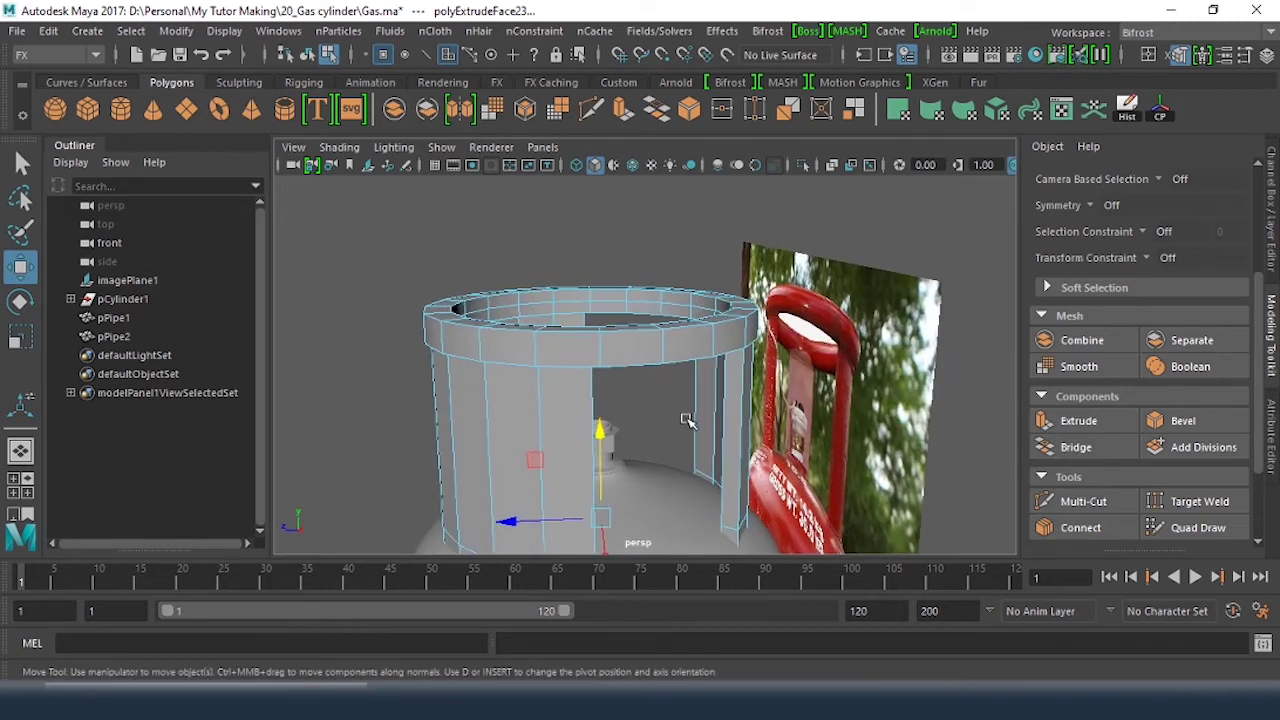
alt+drag(688, 420, 686, 297)
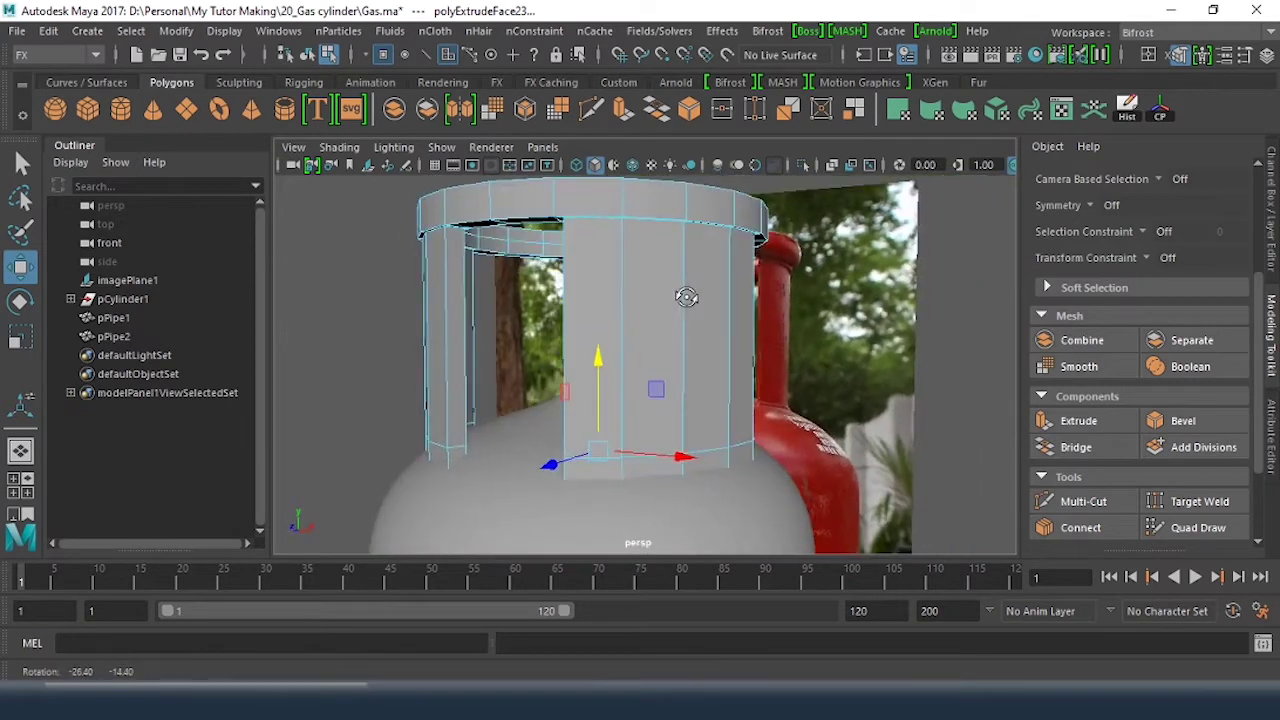
Step: Select the vertical edges of all three handle supports in unsmoothed display and connect them with 3 segments
scroll(660, 323, up, 3)
scroll(658, 322, down, 3)
alt+drag(600, 275, 645, 397)
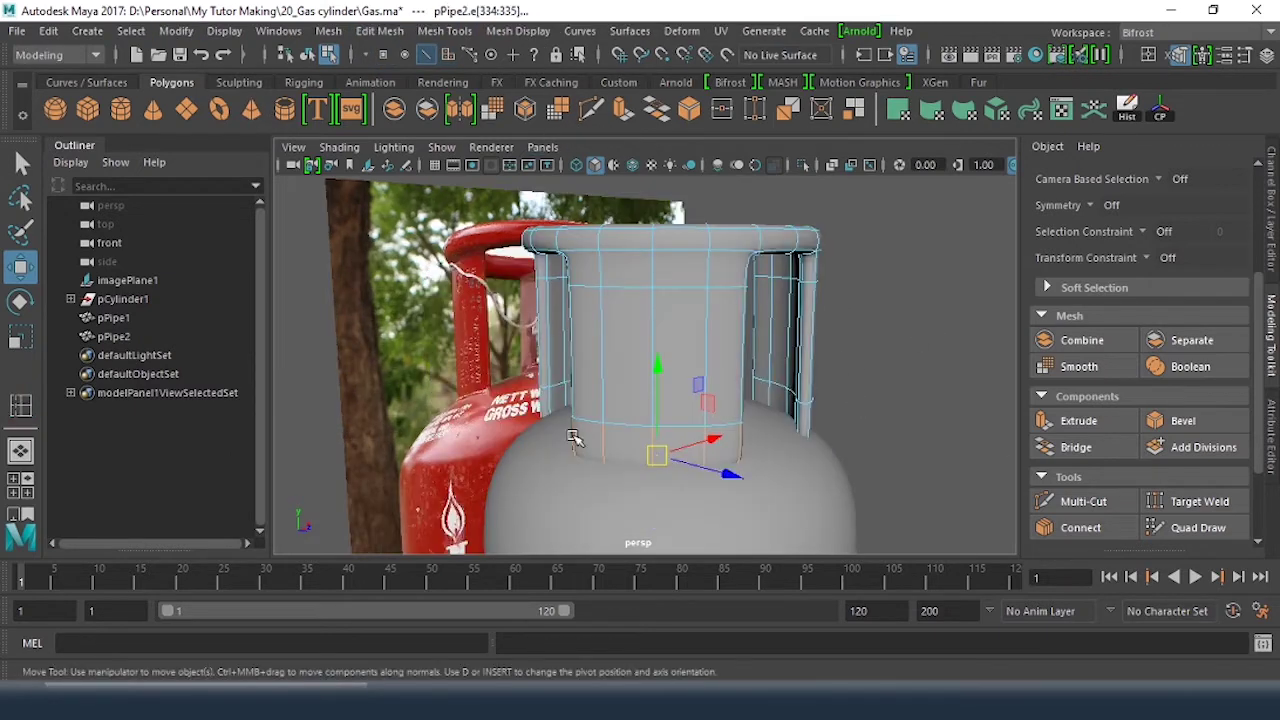
key(1)
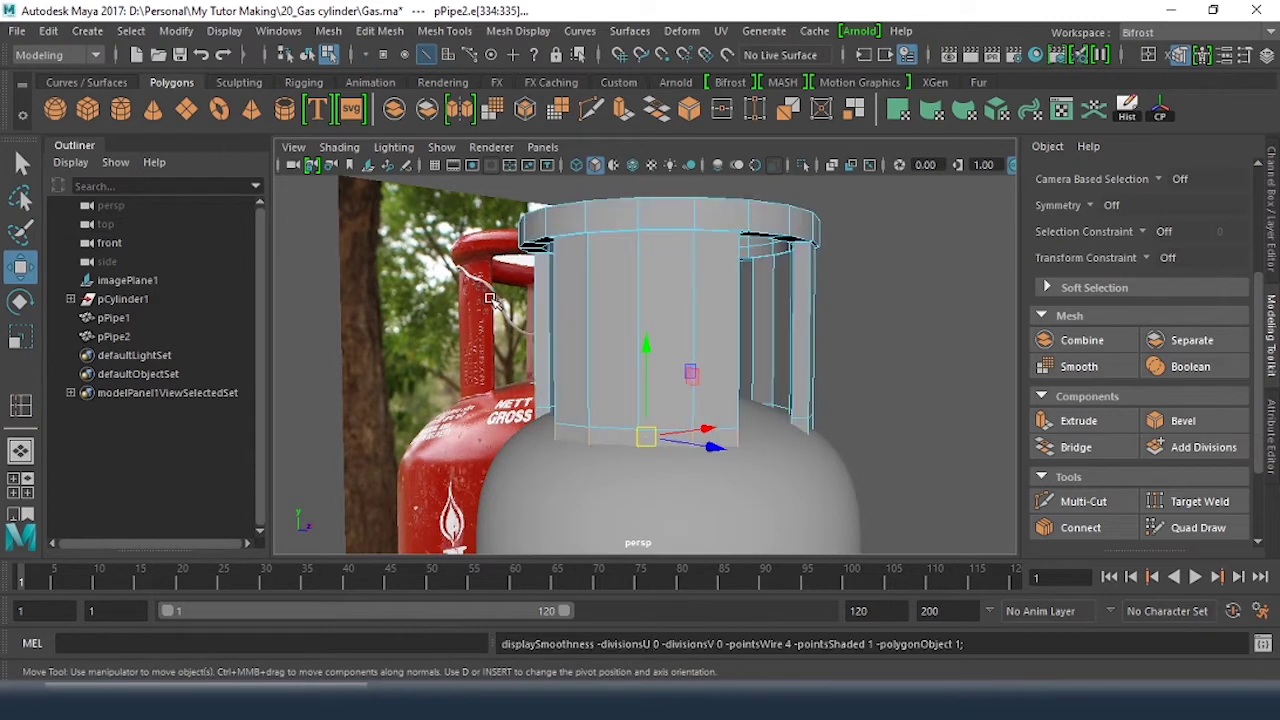
mouse_move(497, 297)
mouse_down()
mouse_move(551, 316)
mouse_move(868, 346)
mouse_up()
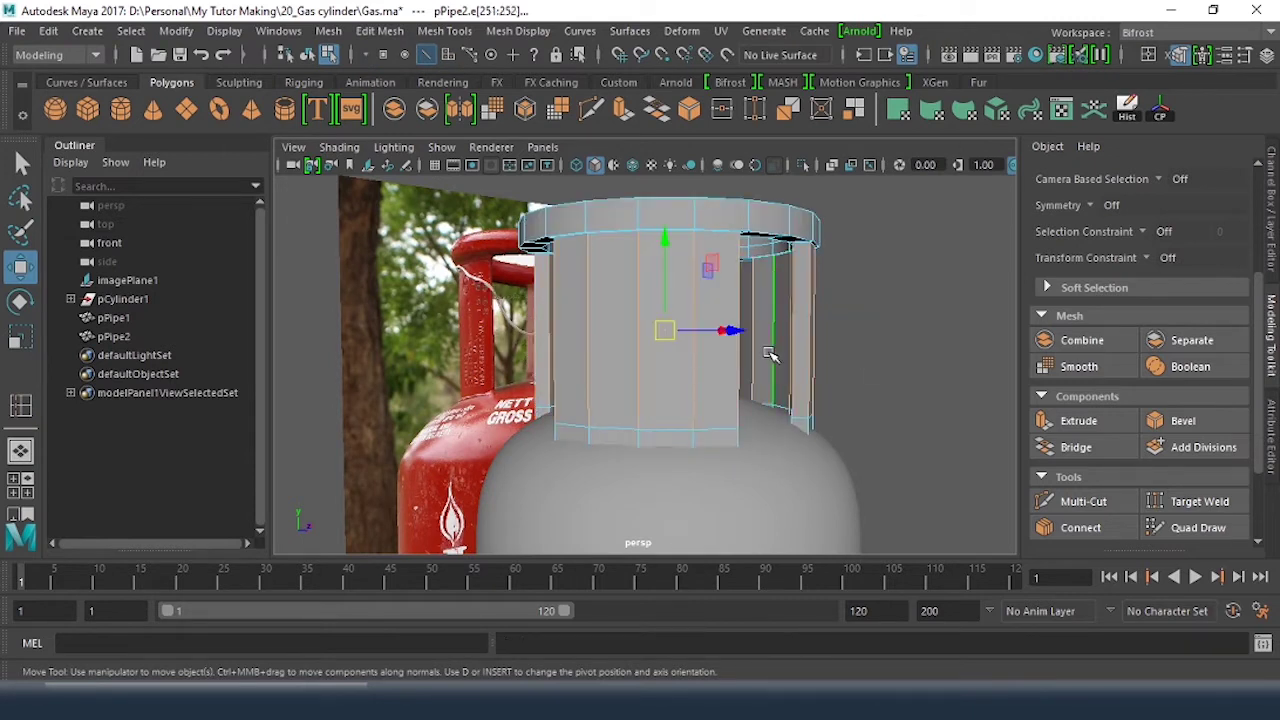
scroll(1104, 432, down, 3)
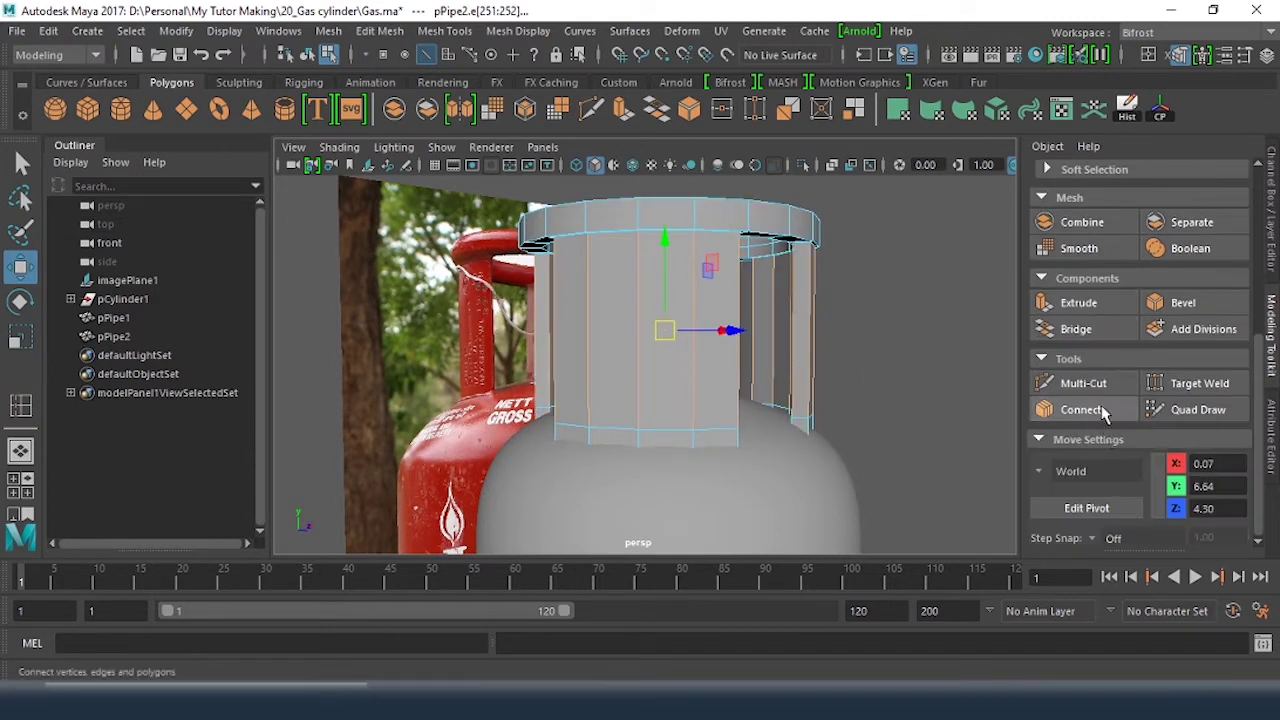
click(1080, 410)
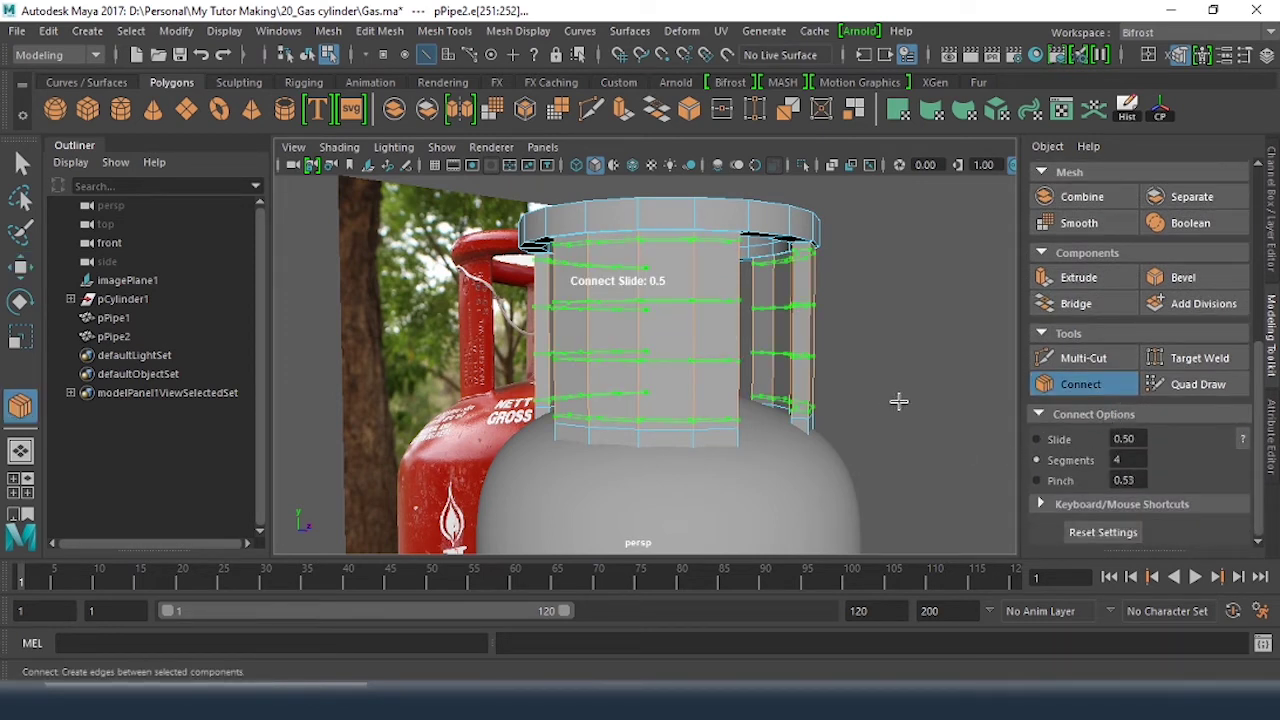
mouse_move(871, 398)
middle_down()
mouse_move(837, 401)
mouse_move(855, 394)
middle_up()
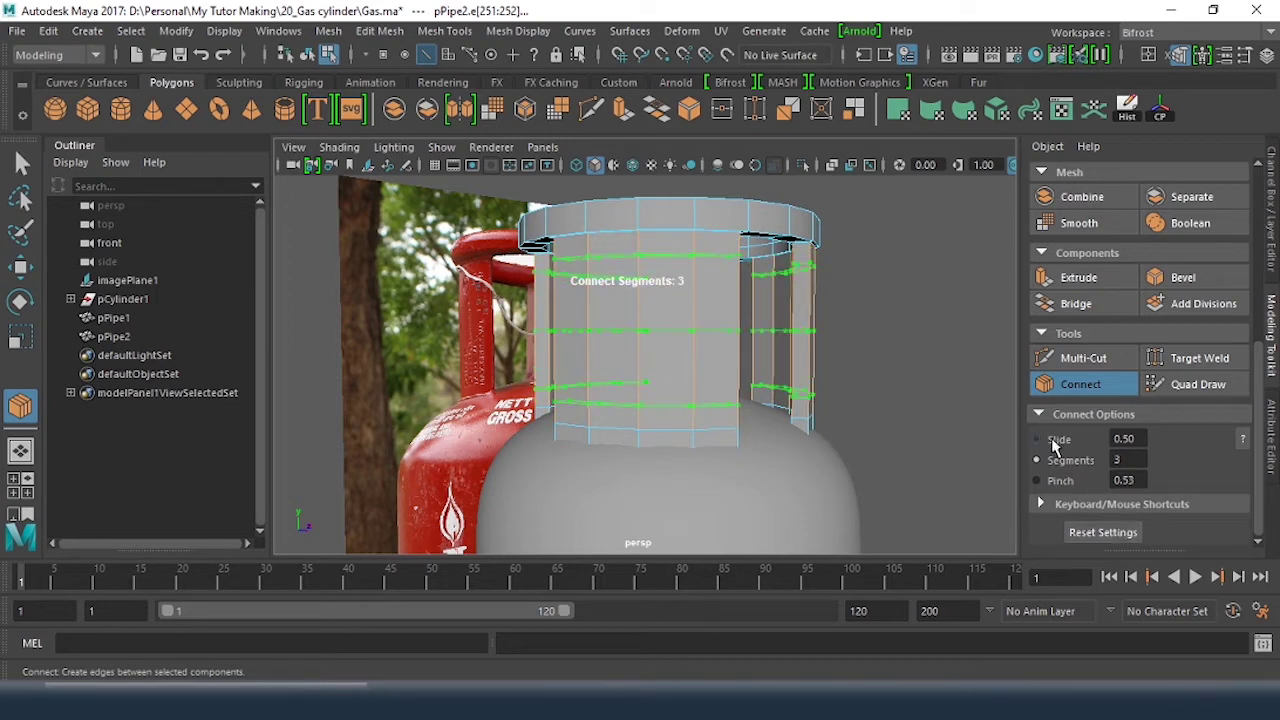
Step: Set the support connection's pinch to 0.83 and slide to 0.49, apply it, and preview the handle smoothed
click(1058, 485)
middle_drag(903, 437, 967, 444)
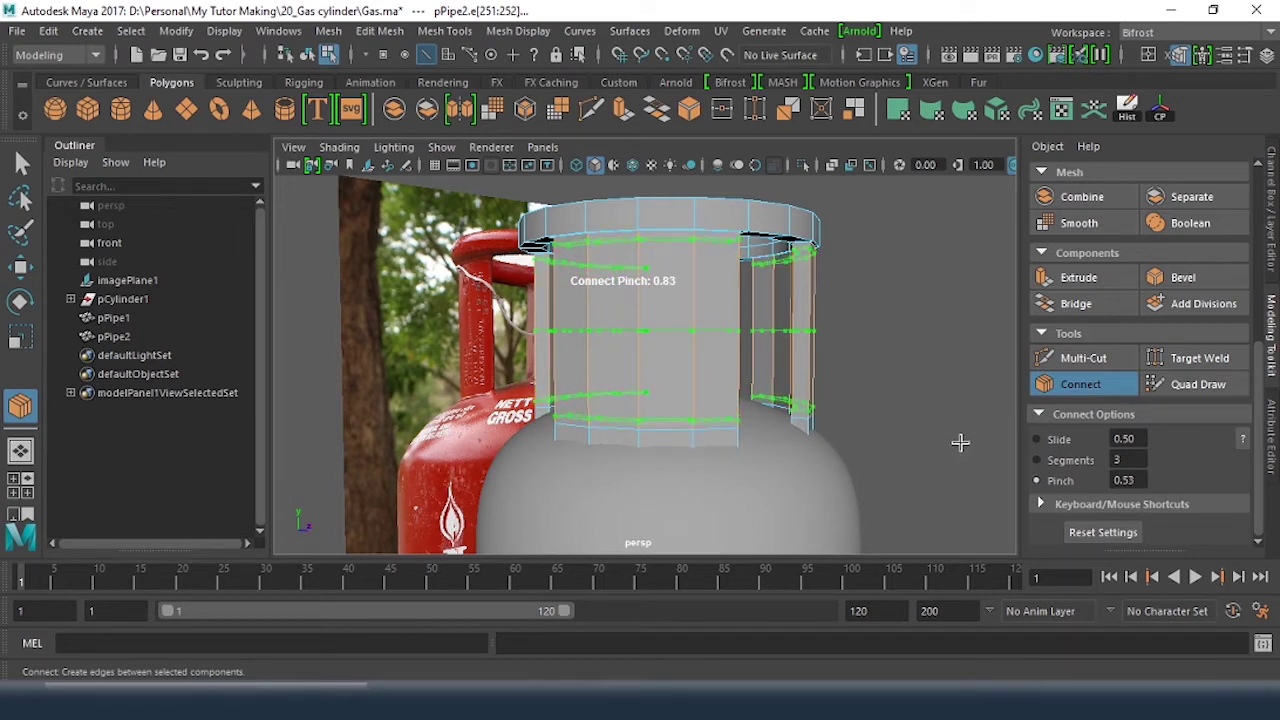
click(1058, 440)
mouse_move(903, 414)
middle_down()
mouse_move(920, 414)
mouse_move(899, 410)
middle_up()
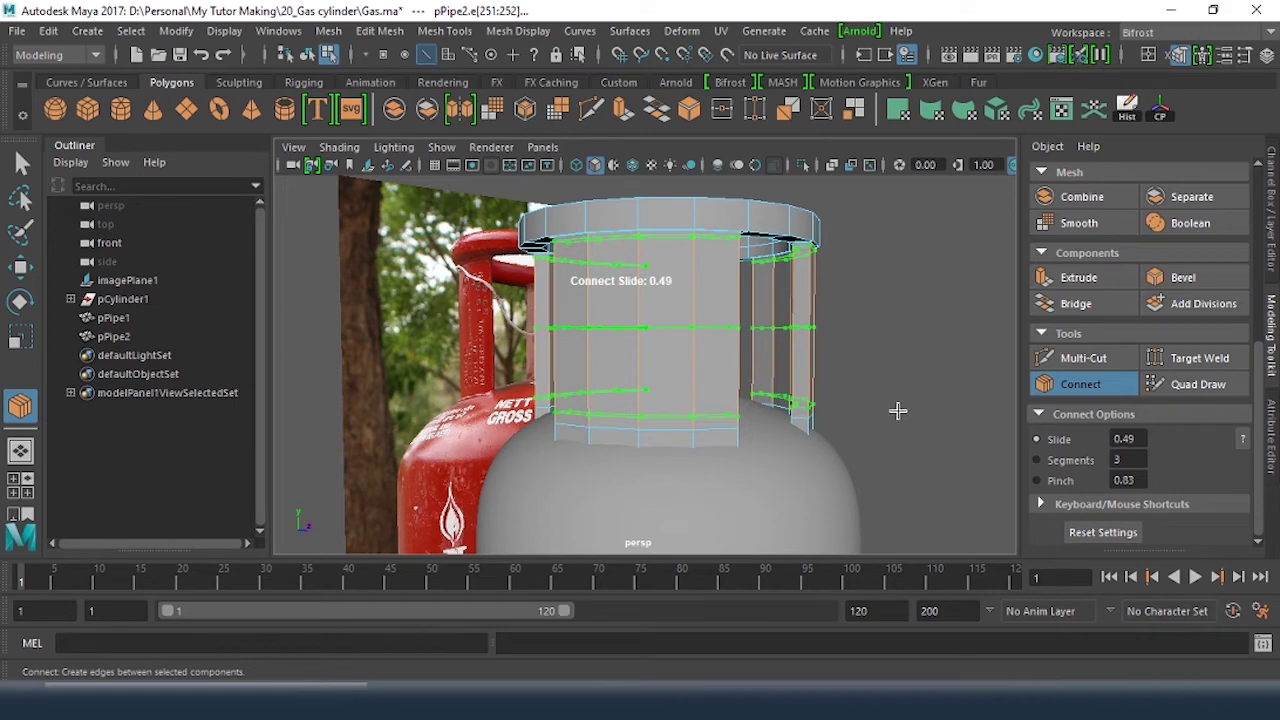
key(w)
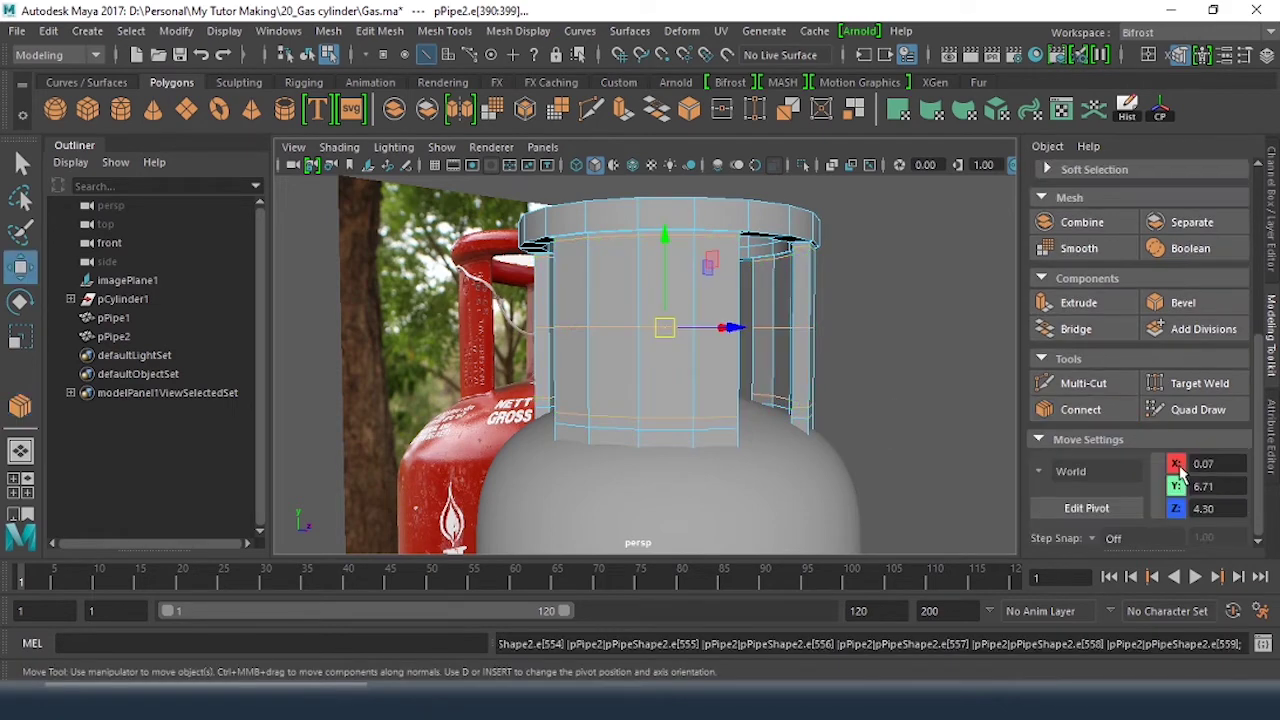
click(920, 311)
key(3)
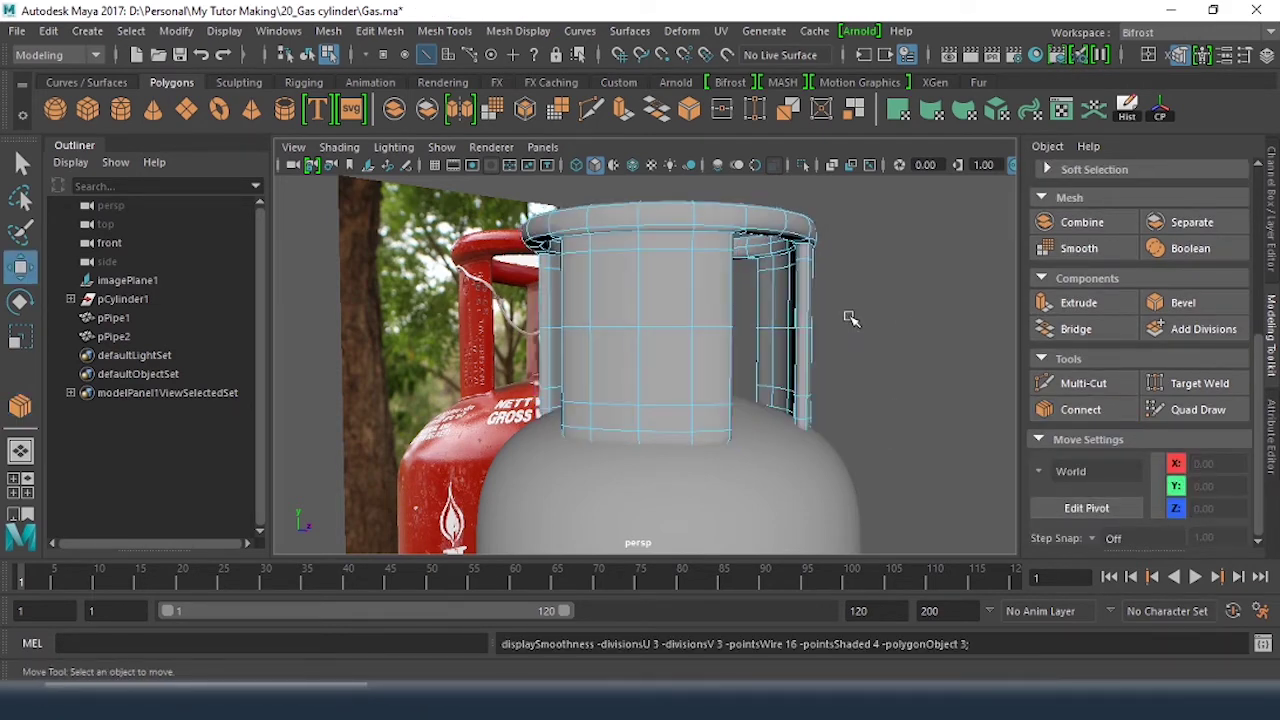
alt+drag(868, 316, 891, 362)
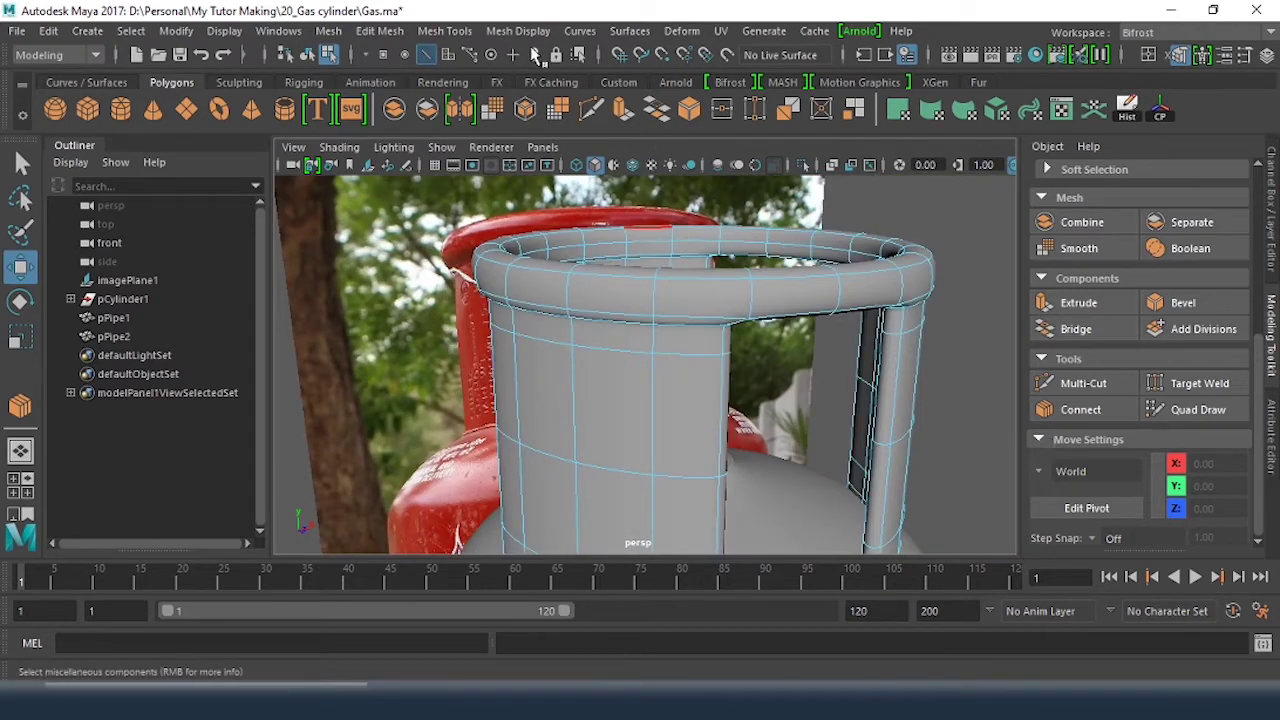
Step: Insert an edge loop around the outer side of the handle ring, close to its lower edge
click(435, 32)
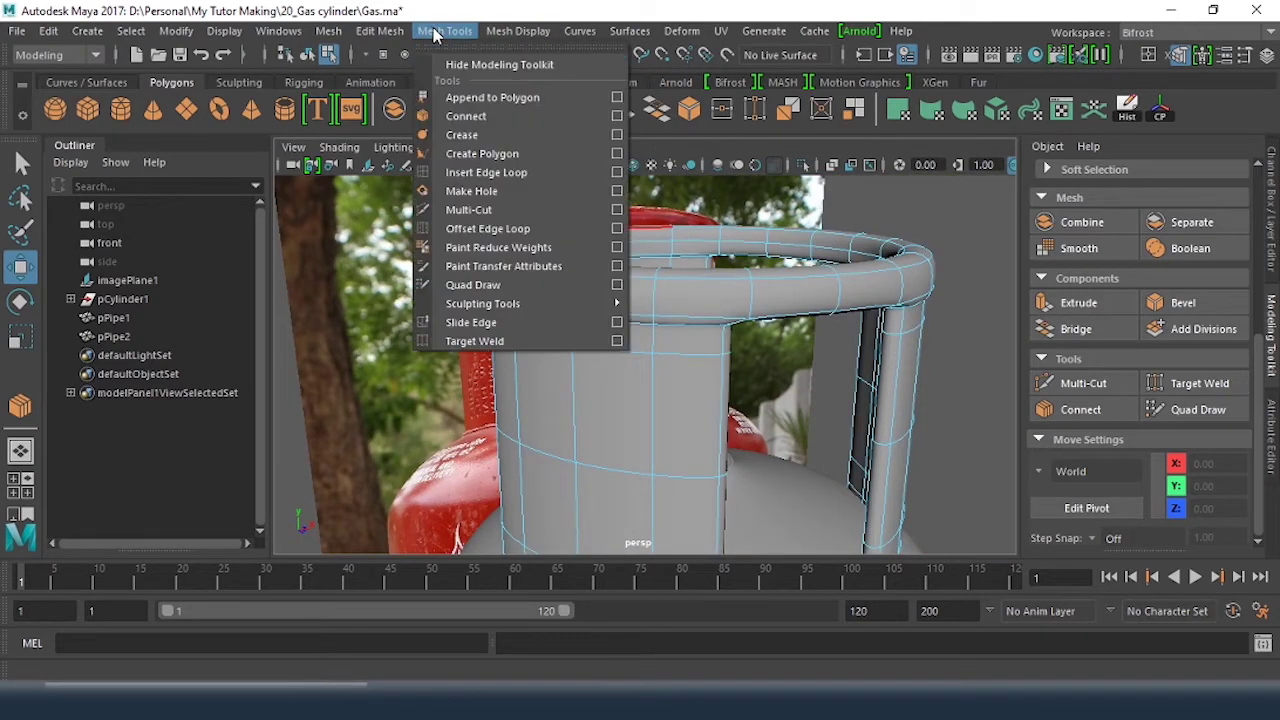
click(487, 173)
alt+drag(842, 372, 760, 352)
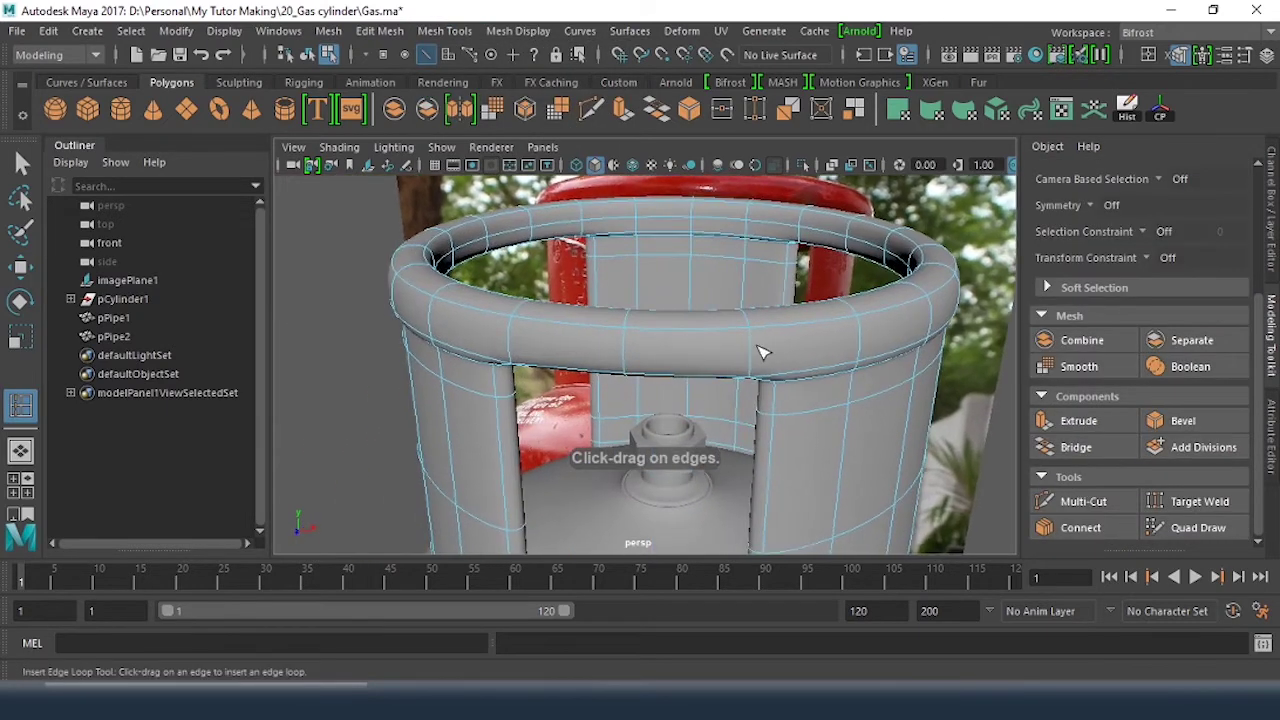
click(757, 371)
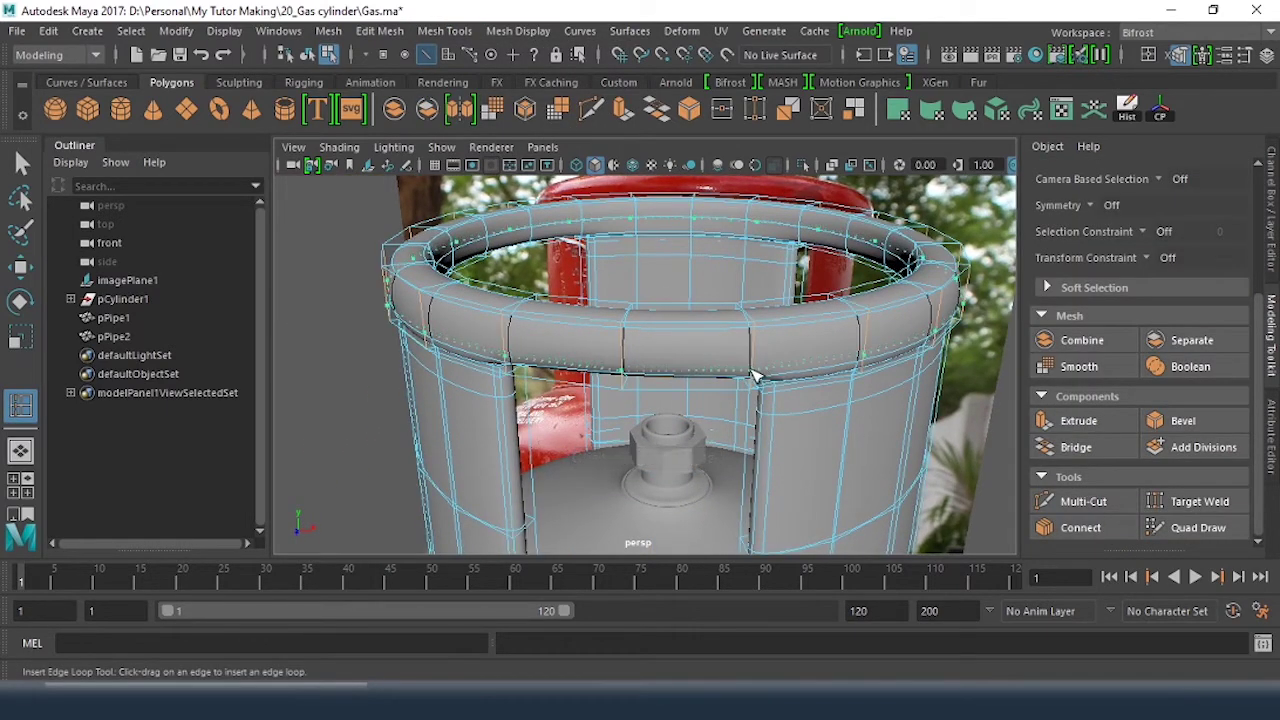
click(757, 376)
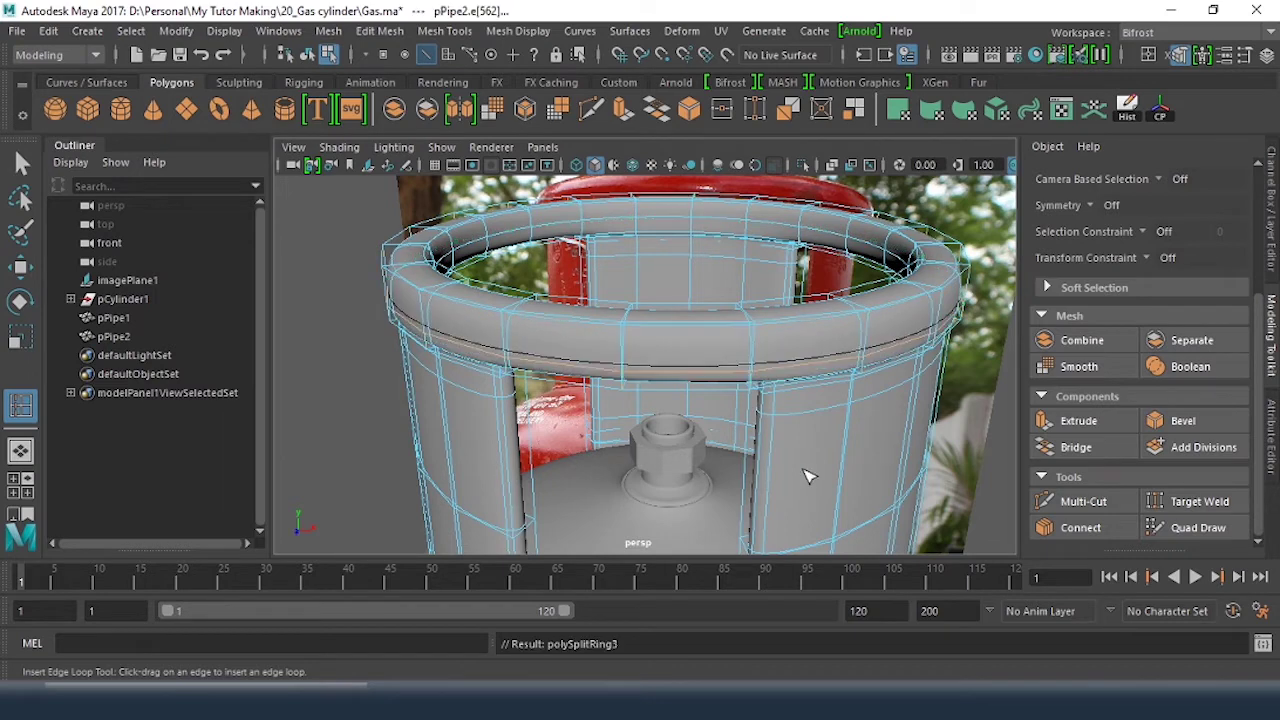
key(w)
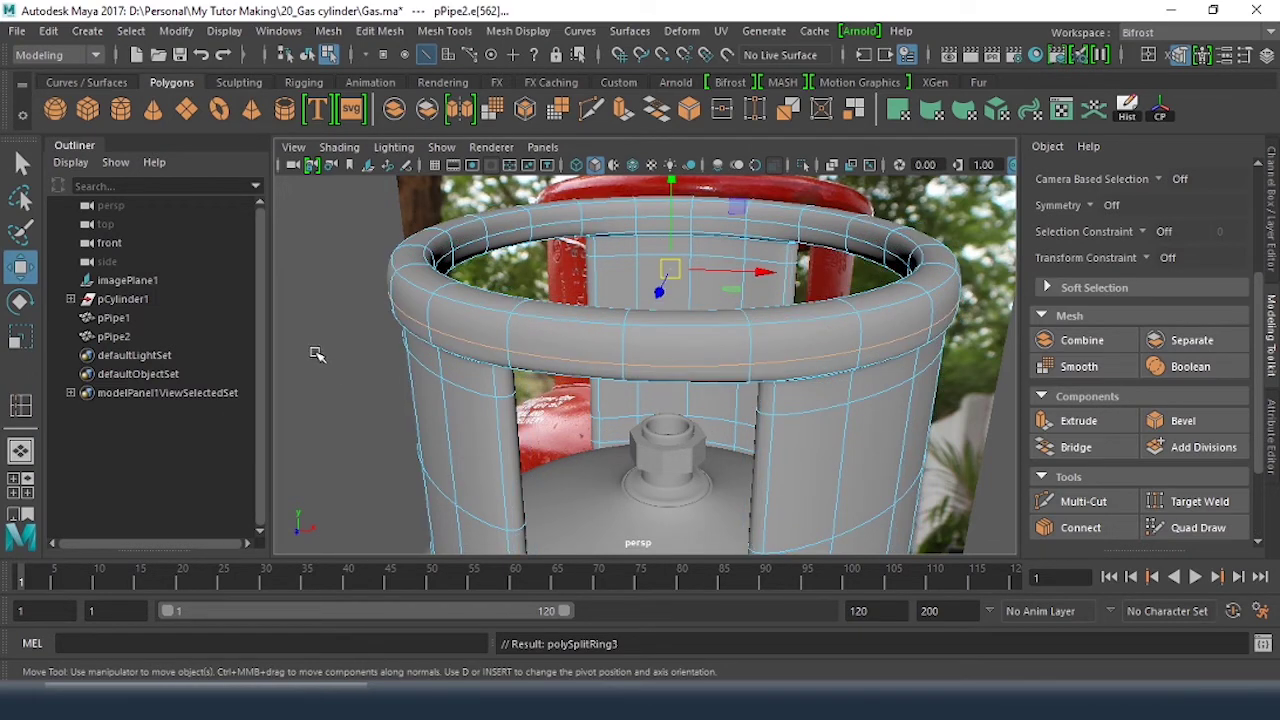
Step: Return to object mode with nothing selected and examine the smoothed ring and the supports' lower ends
click(288, 421)
alt+drag(532, 455, 530, 396)
right_drag(688, 402, 817, 104)
click(887, 248)
alt+drag(818, 258, 762, 329)
alt+right_drag(764, 334, 909, 357)
alt+middle_drag(909, 357, 709, 329)
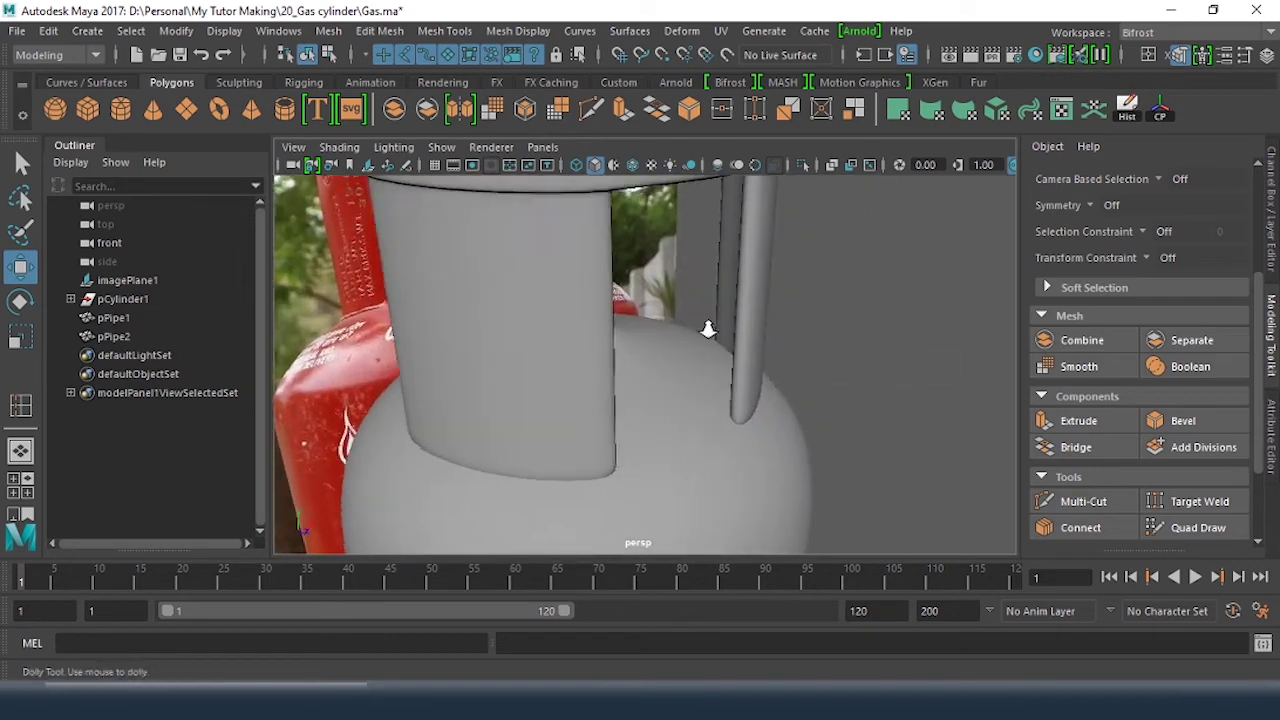
alt+drag(709, 329, 705, 384)
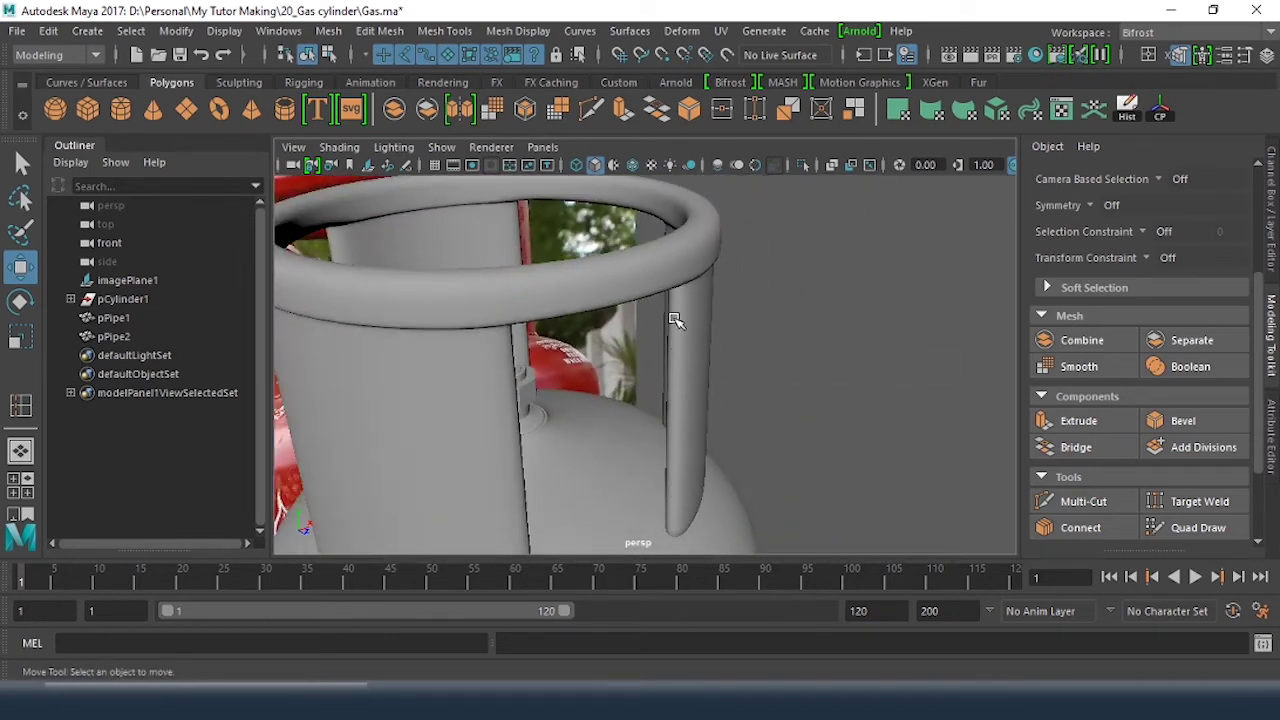
Step: Insert an edge loop on the unsmoothed handle running lengthwise down the middle of the supports' narrow sides
click(677, 408)
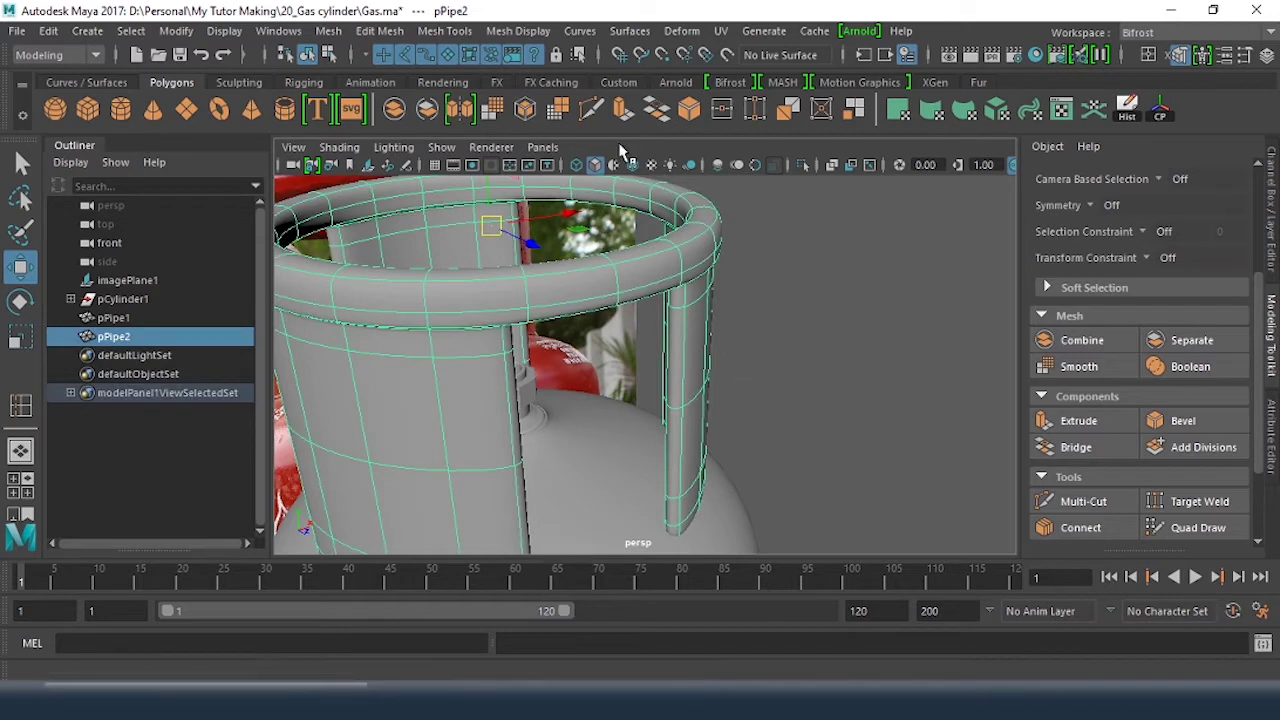
key(g)
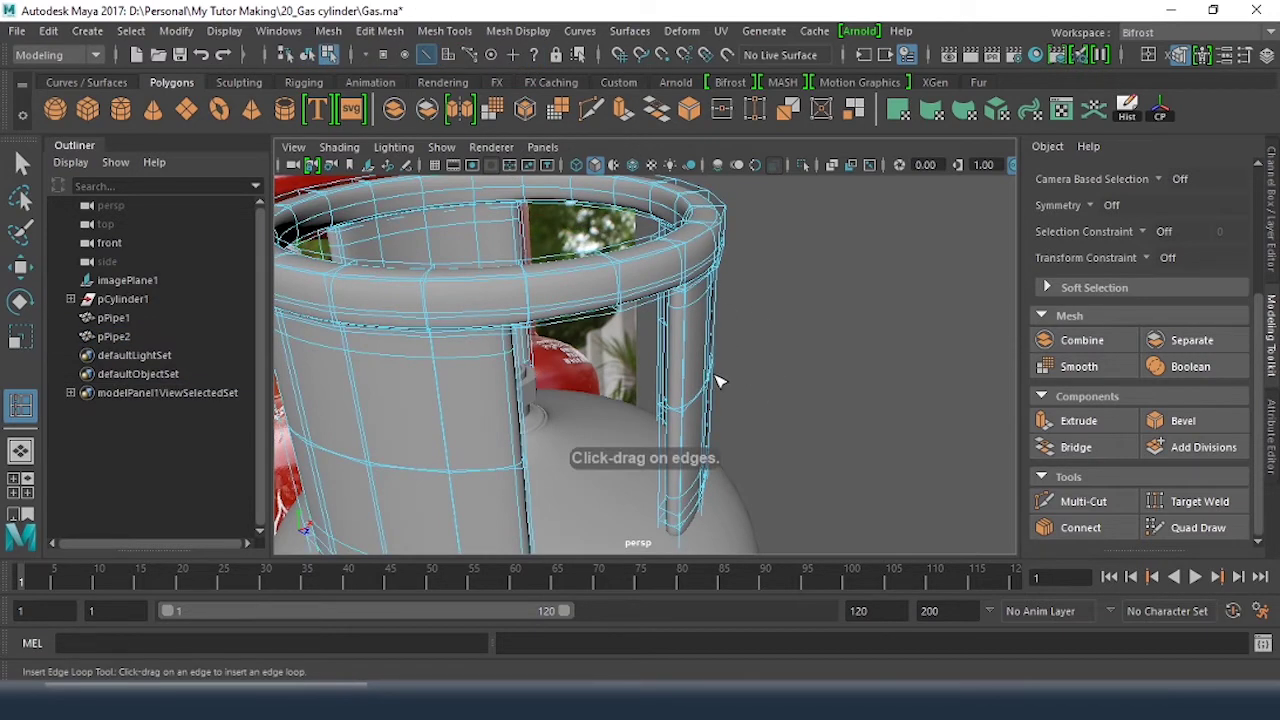
alt+drag(715, 374, 757, 408)
alt+middle_drag(757, 408, 680, 303)
alt+right_drag(680, 303, 775, 345)
alt+drag(677, 374, 622, 418)
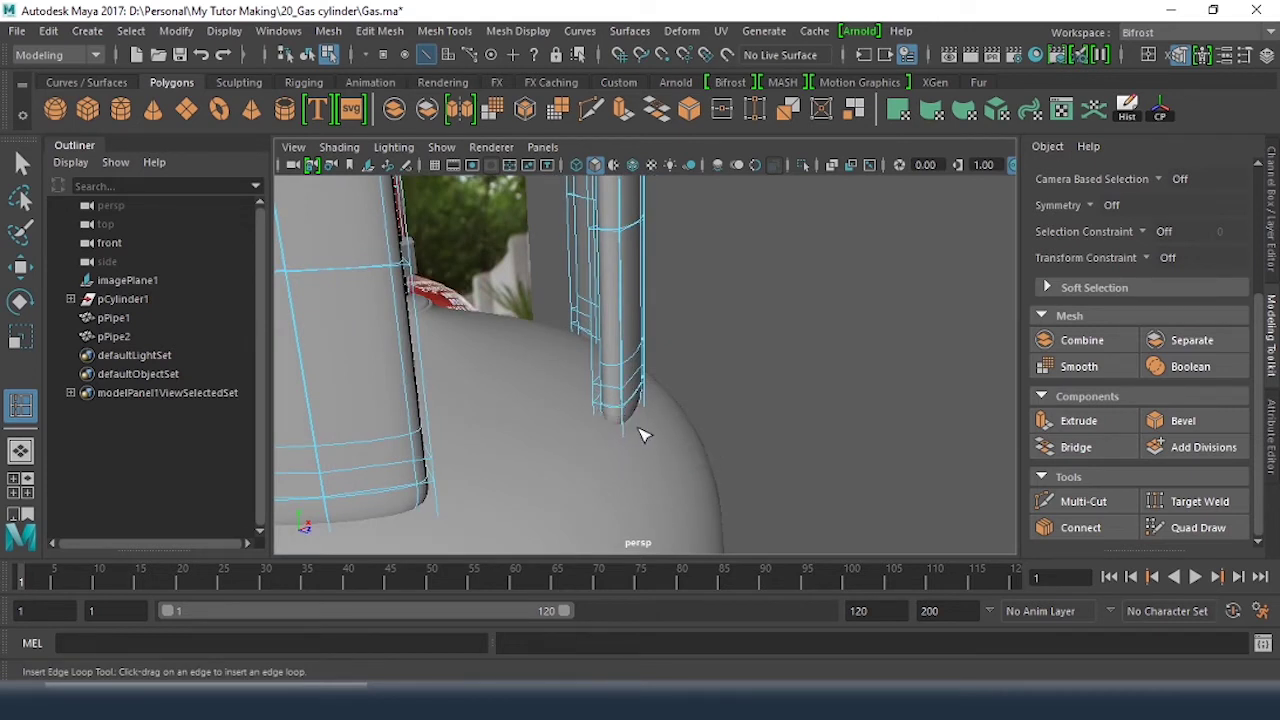
key(1)
mouse_move(665, 420)
alt+mouse_down()
mouse_move(660, 410)
mouse_move(657, 426)
alt+mouse_up()
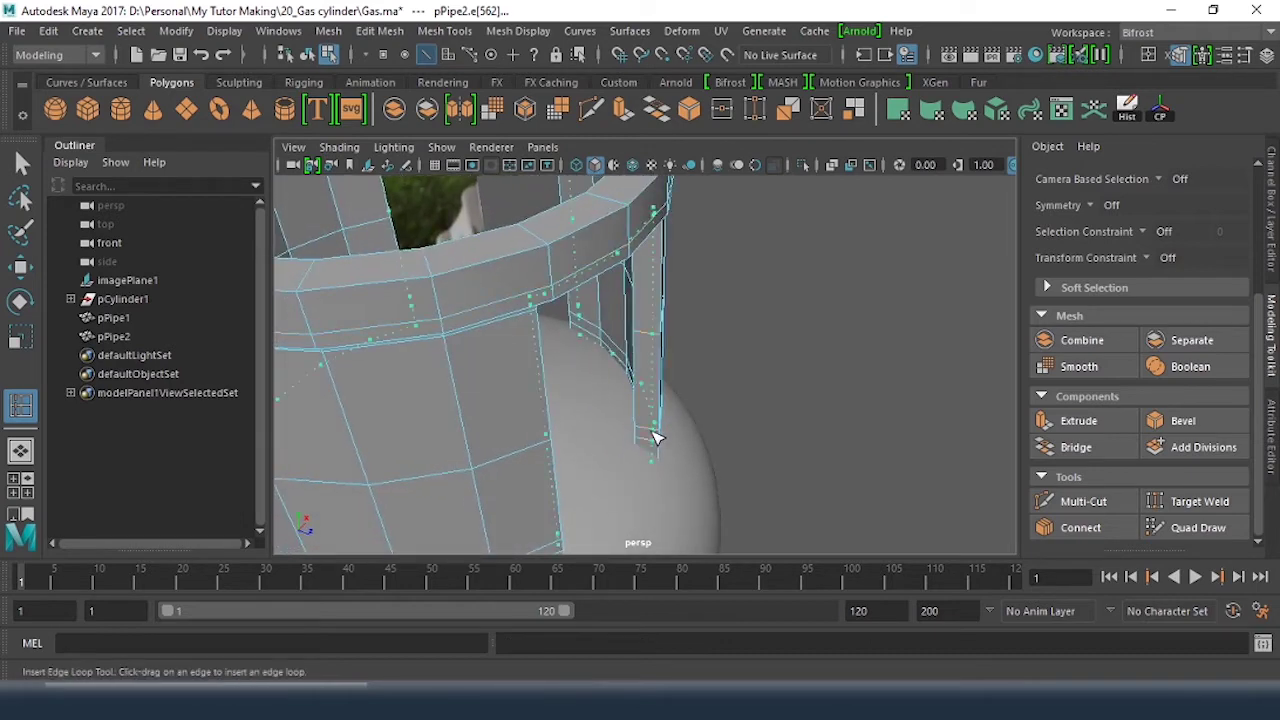
drag(656, 437, 652, 436)
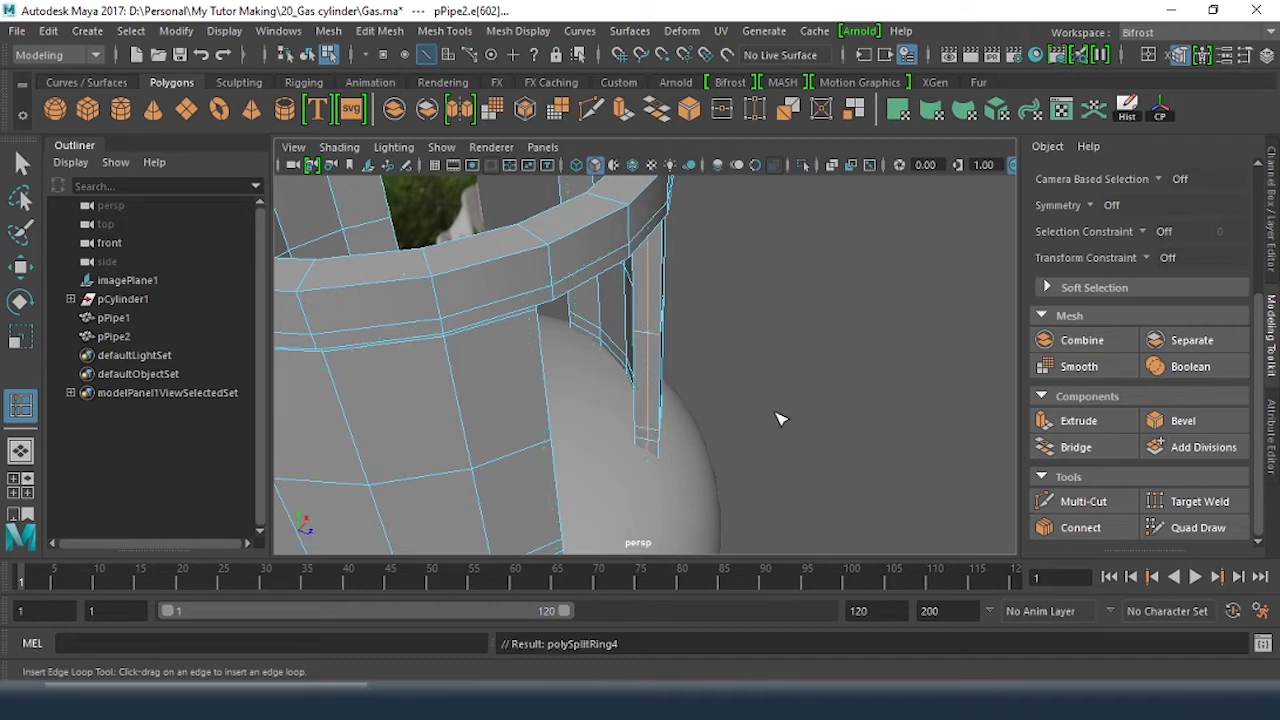
alt+drag(780, 407, 629, 377)
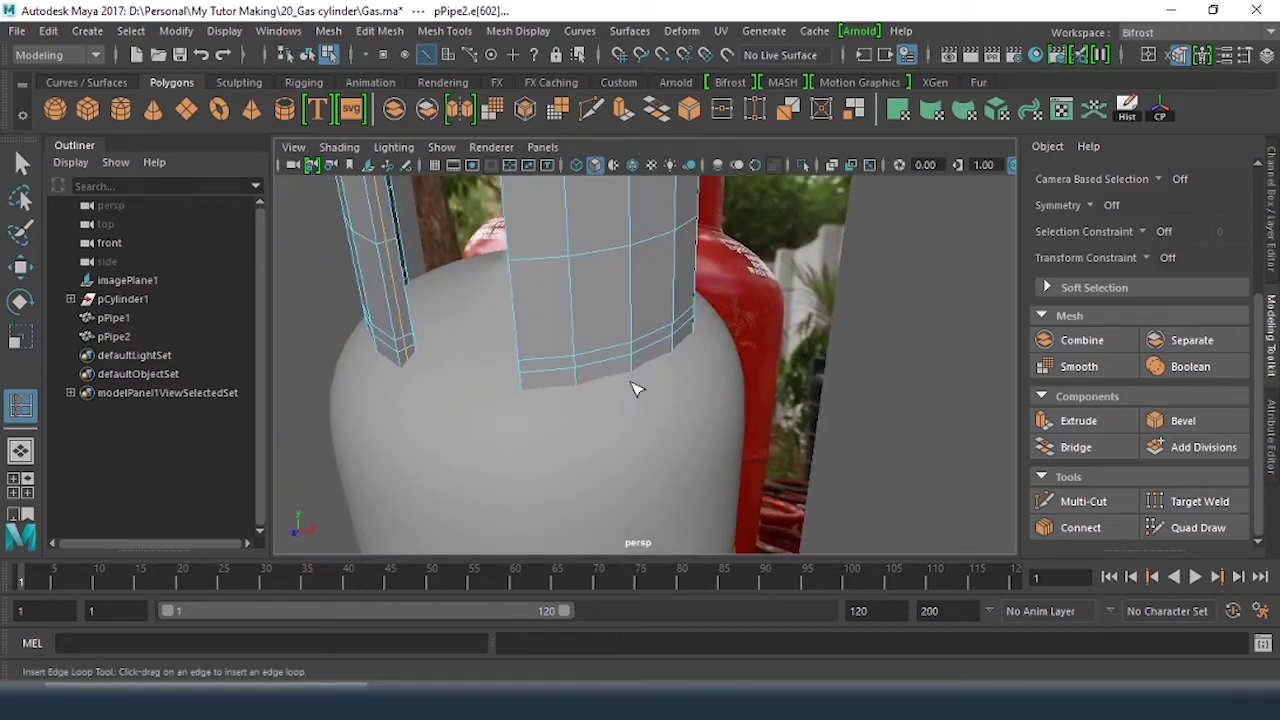
Step: In smooth preview, insert two more lengthwise edge loops near the outer and inner edges of the supports' narrow sides
key(3)
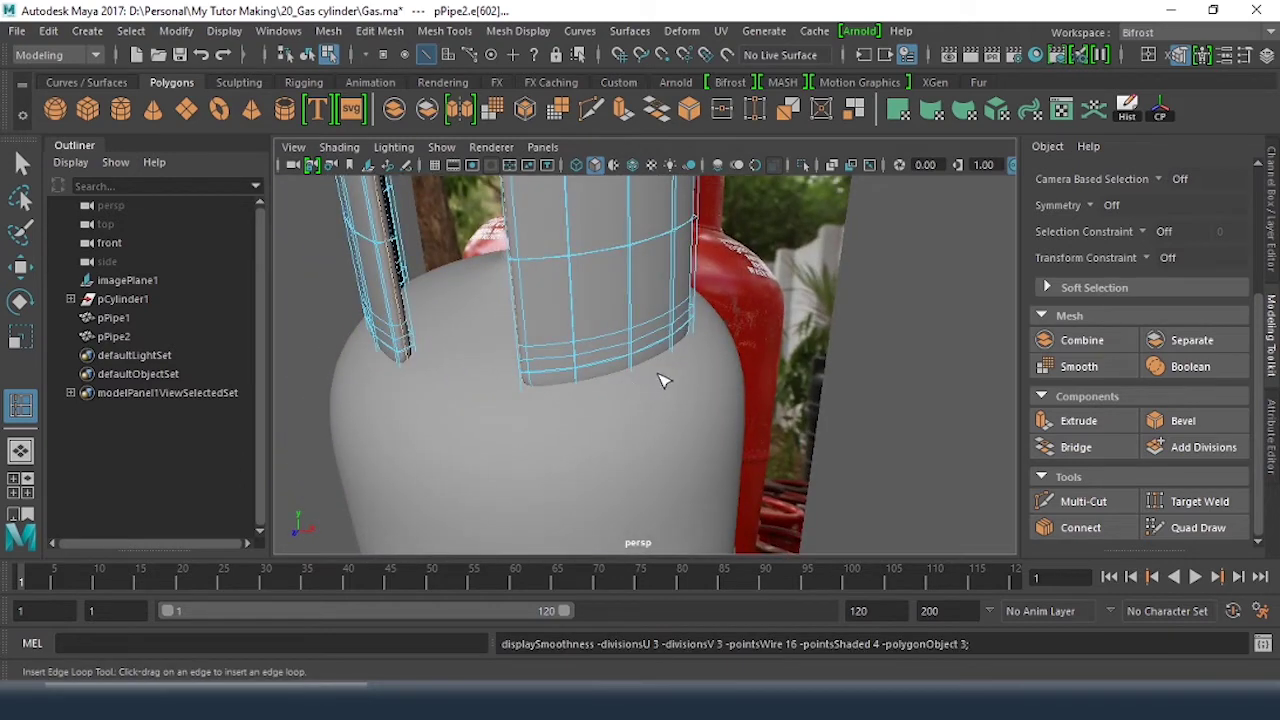
alt+drag(631, 366, 783, 354)
alt+right_drag(783, 354, 648, 330)
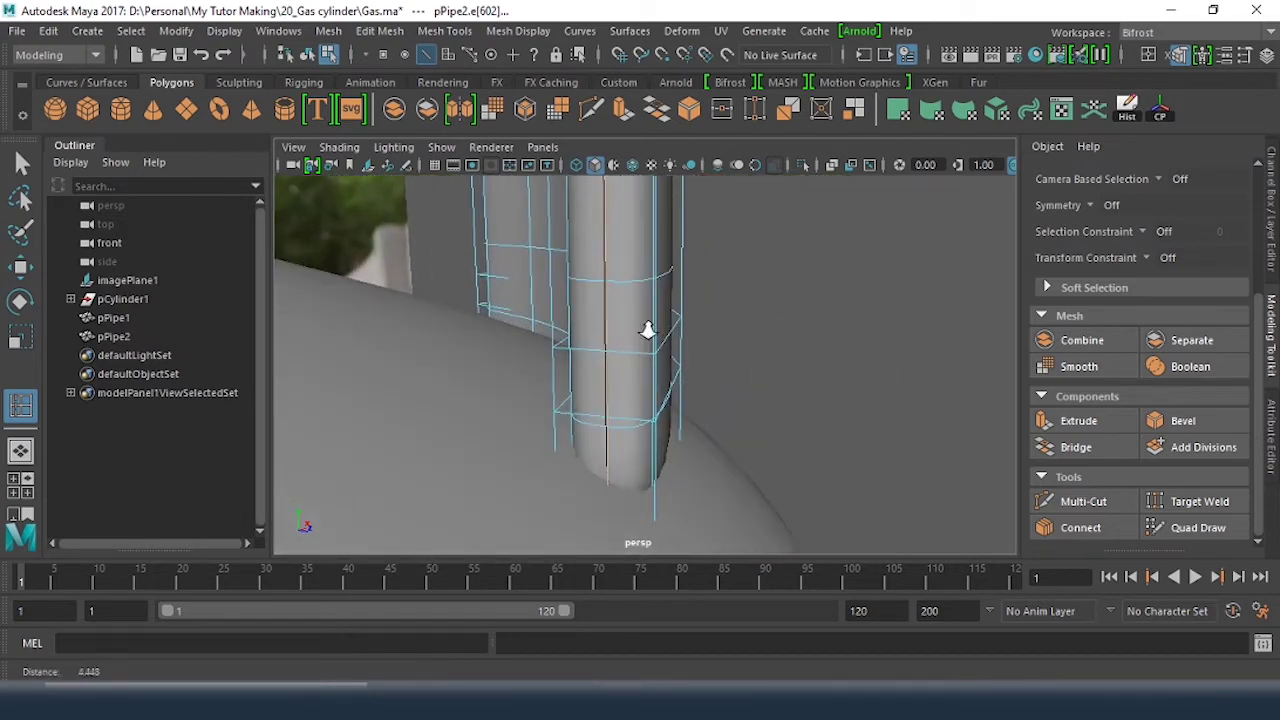
alt+drag(669, 340, 714, 363)
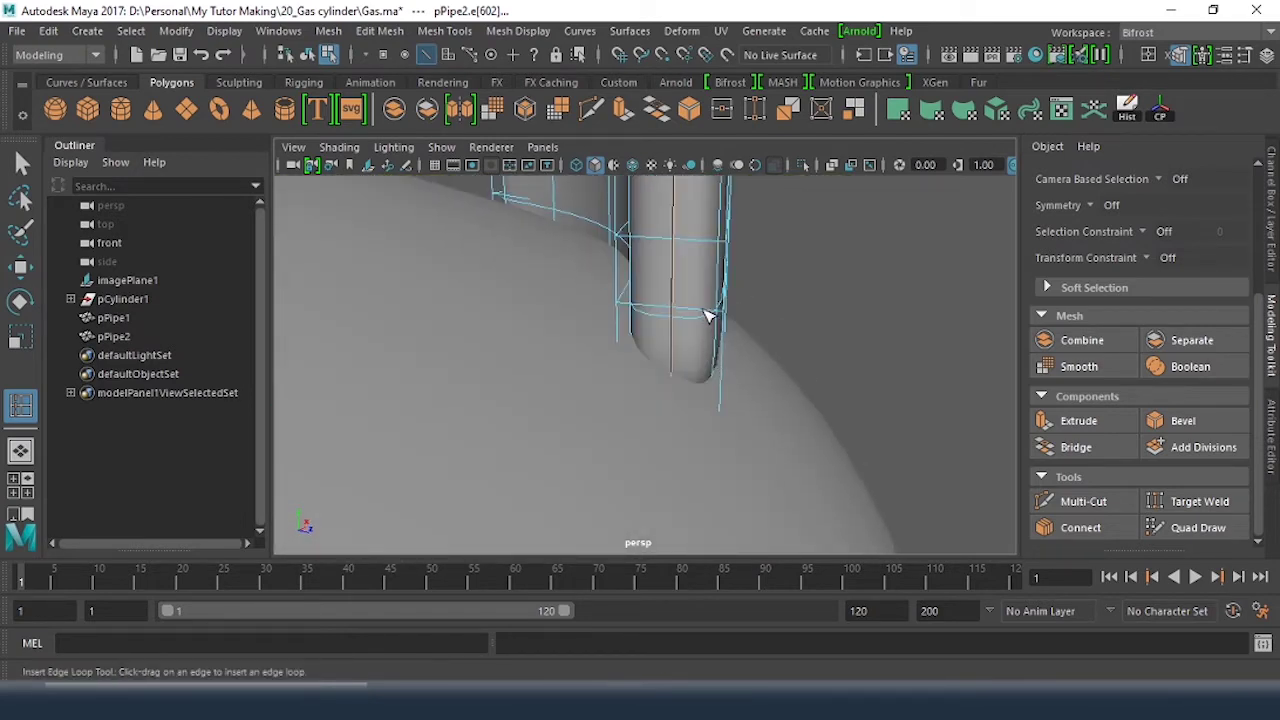
click(717, 248)
drag(640, 239, 627, 238)
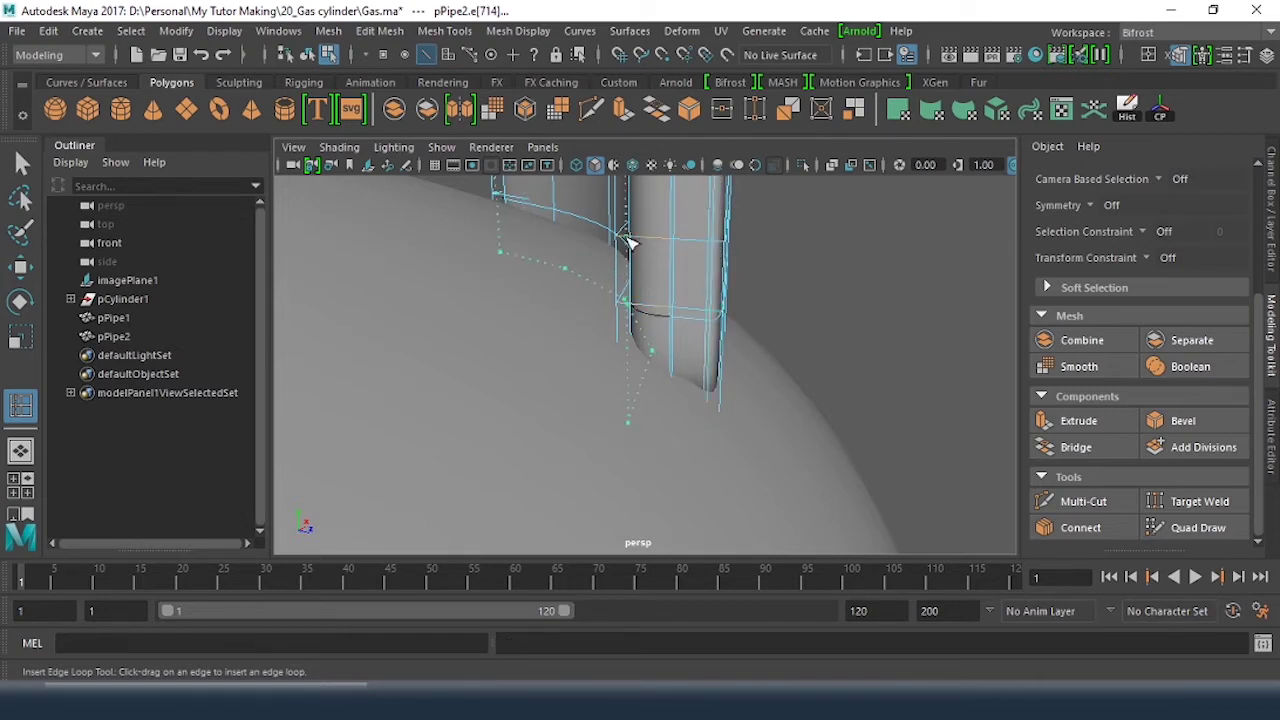
click(634, 242)
Step: Insert an edge loop around the supports close to their lower ends, and return to object mode with the handle deselected
alt+drag(757, 377, 528, 378)
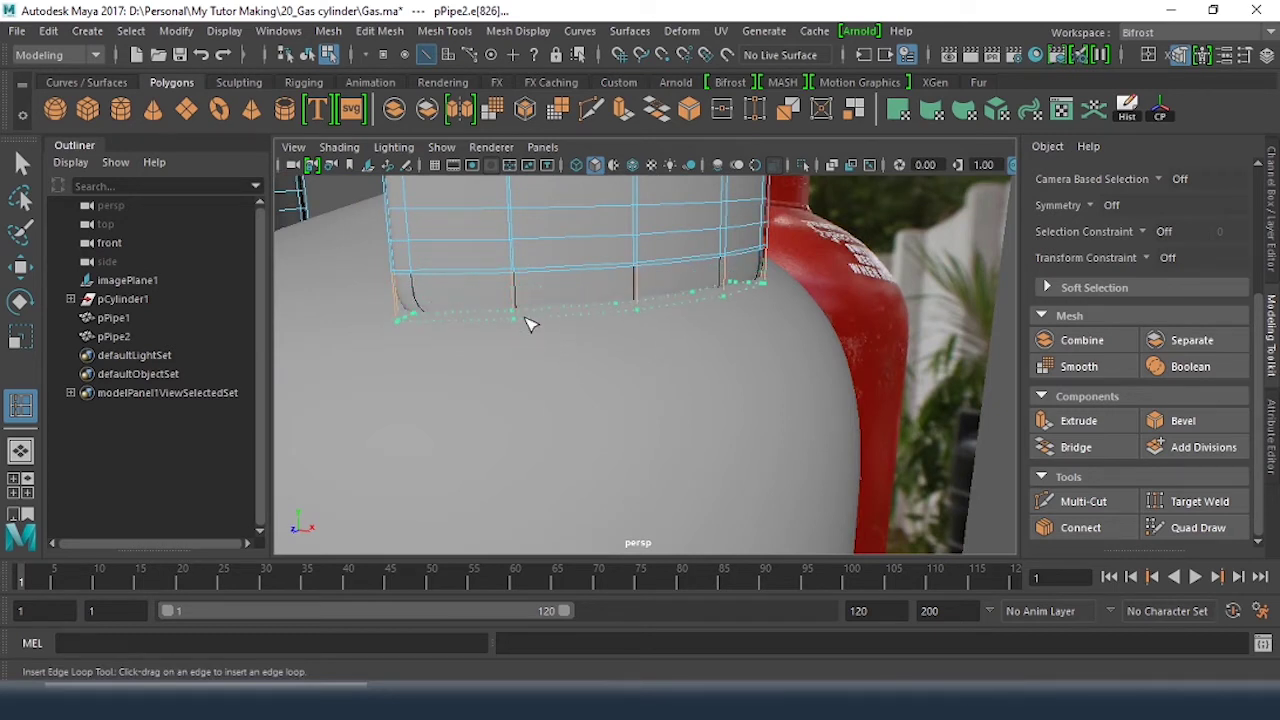
click(530, 323)
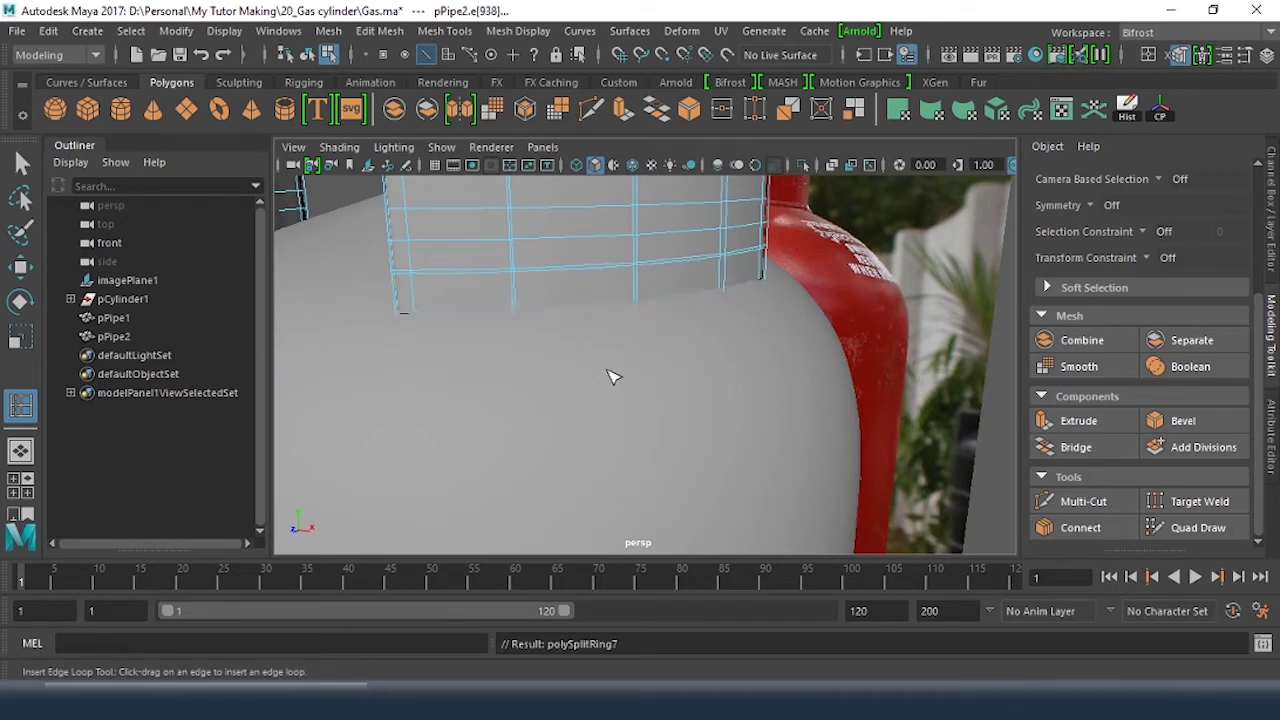
alt+drag(612, 376, 603, 331)
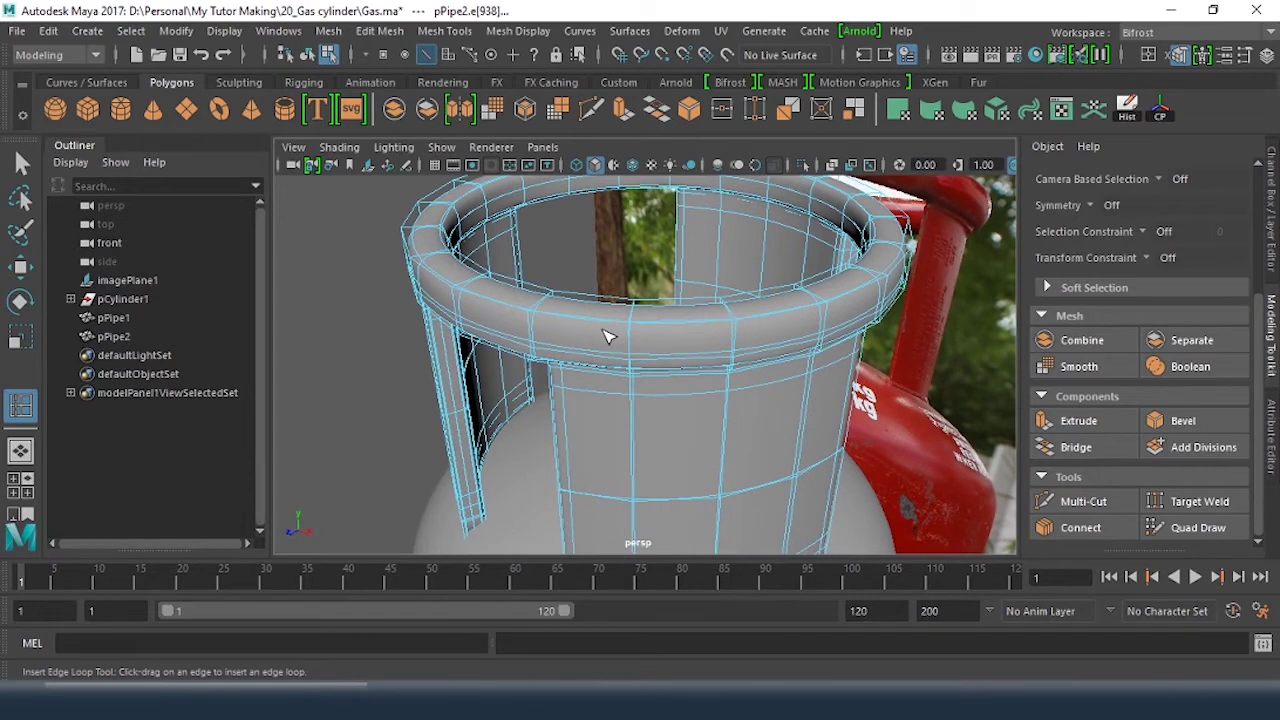
key(w)
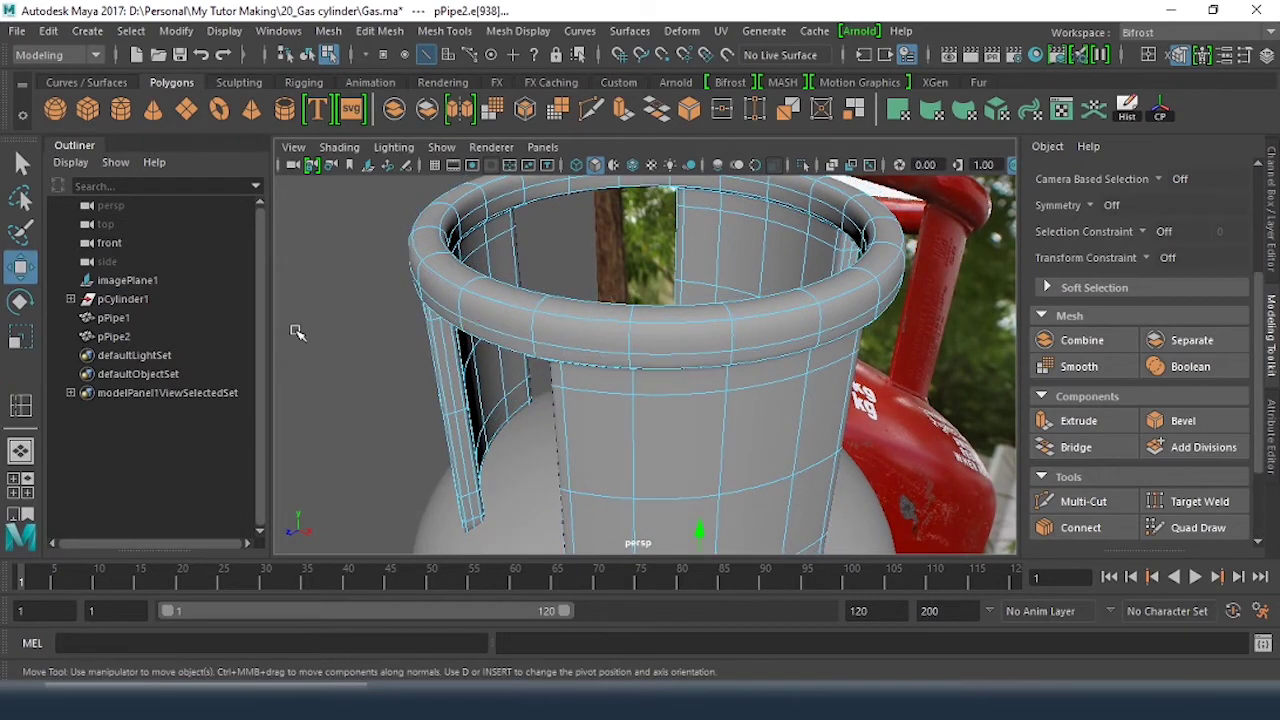
right_drag(355, 318, 430, 134)
click(386, 366)
alt+drag(656, 400, 651, 300)
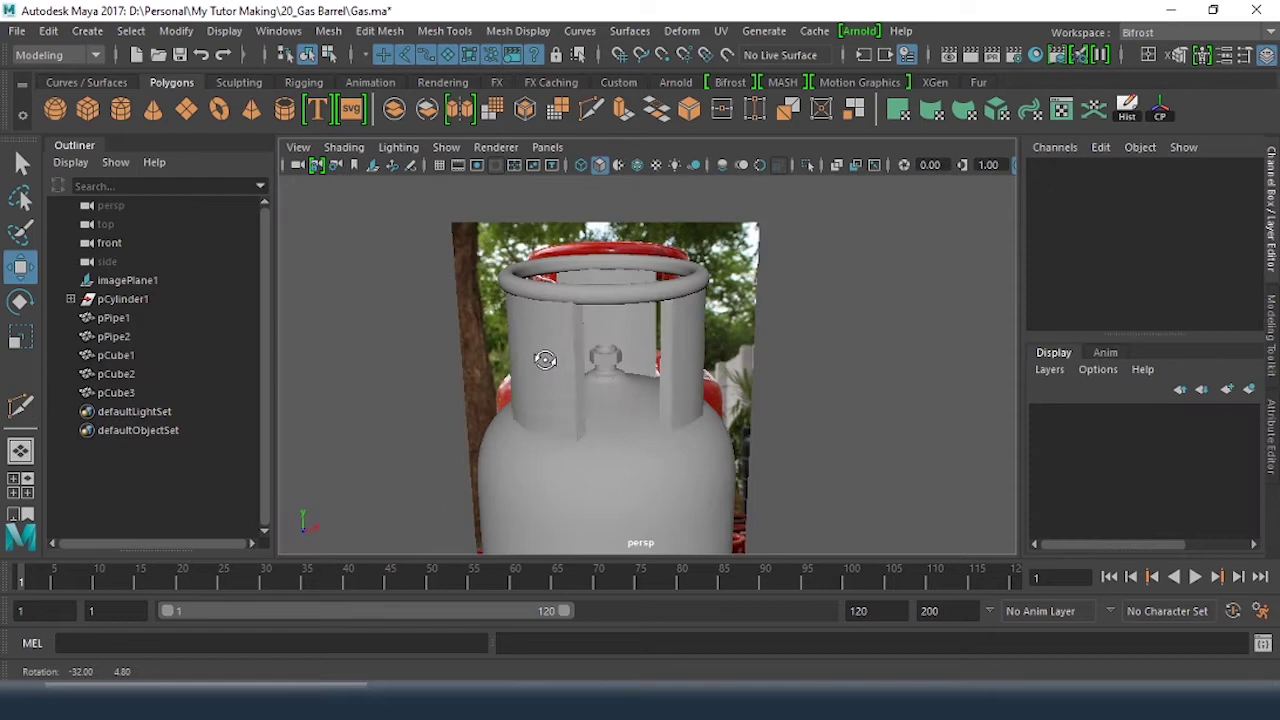
Step: Examine the whole cylinder from the handle down to the base ring against the reference photo
alt+drag(545, 360, 574, 400)
scroll(671, 377, down, 5)
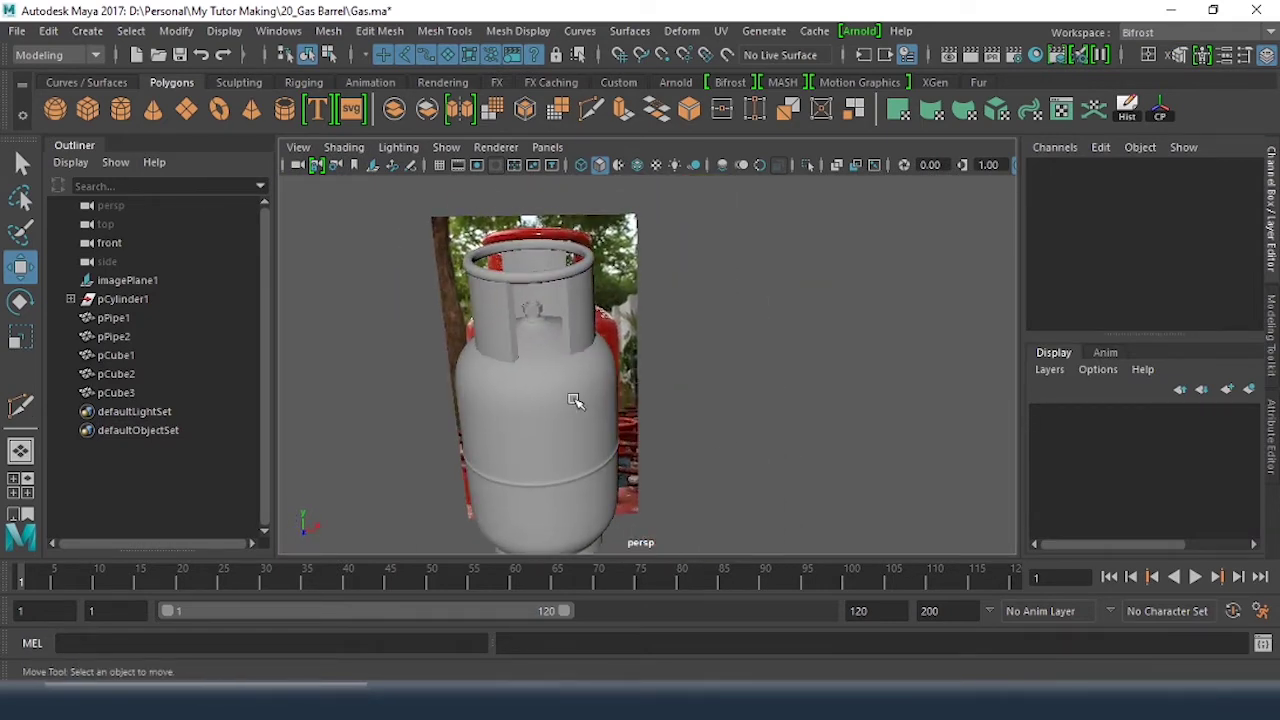
alt+middle_drag(574, 400, 634, 349)
alt+right_drag(634, 349, 637, 380)
alt+middle_drag(637, 380, 680, 465)
alt+right_drag(680, 465, 793, 432)
alt+drag(793, 432, 648, 418)
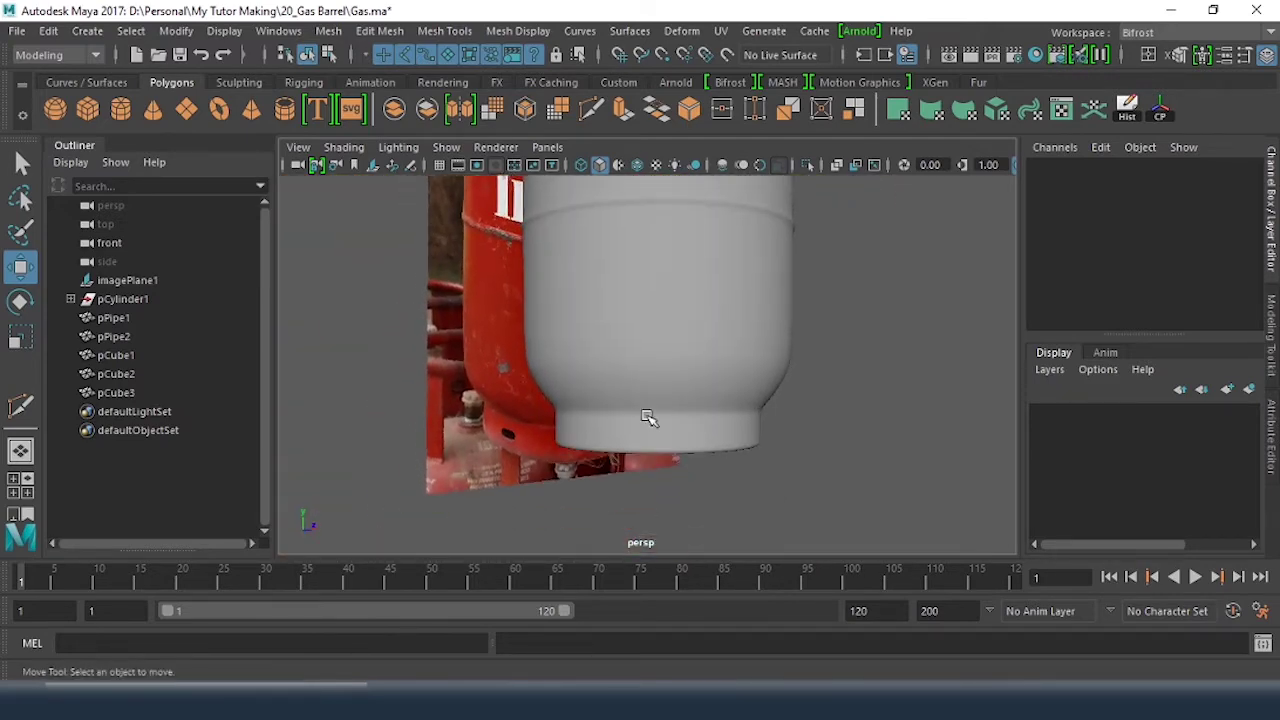
Step: Add the reference image plane to a new display layer and hide that layer
scroll(773, 358, down, 2)
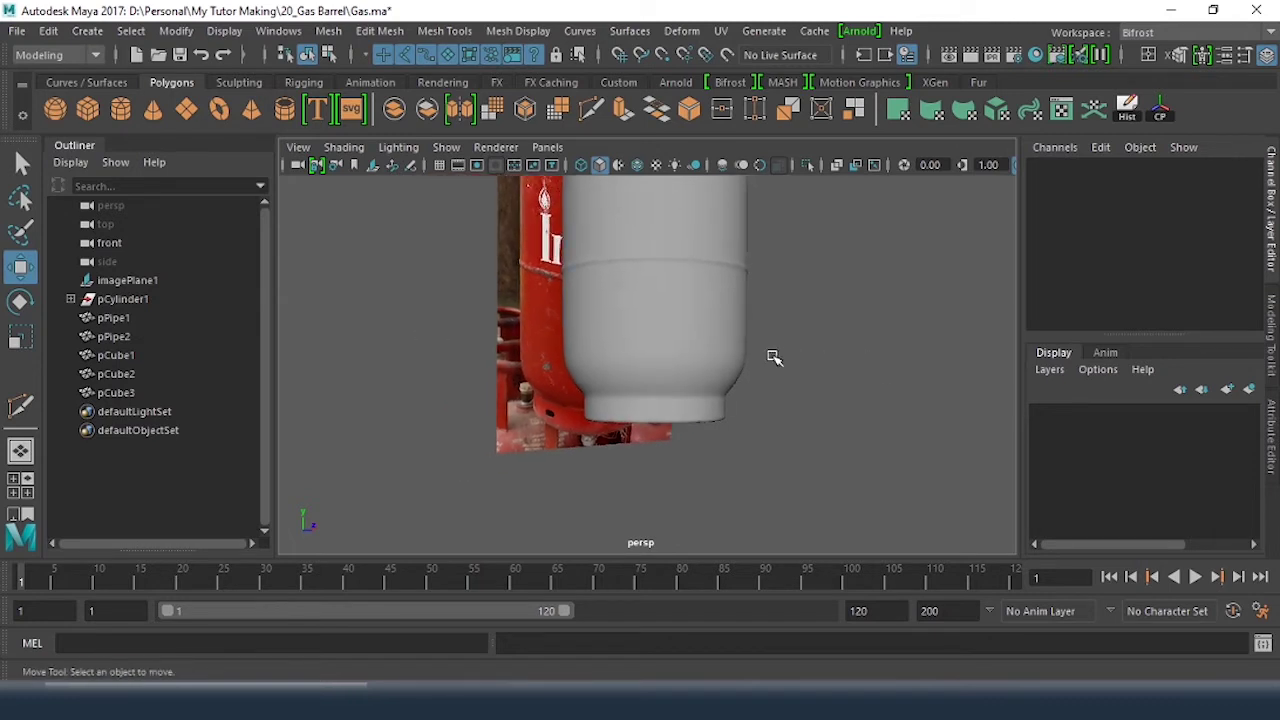
click(521, 341)
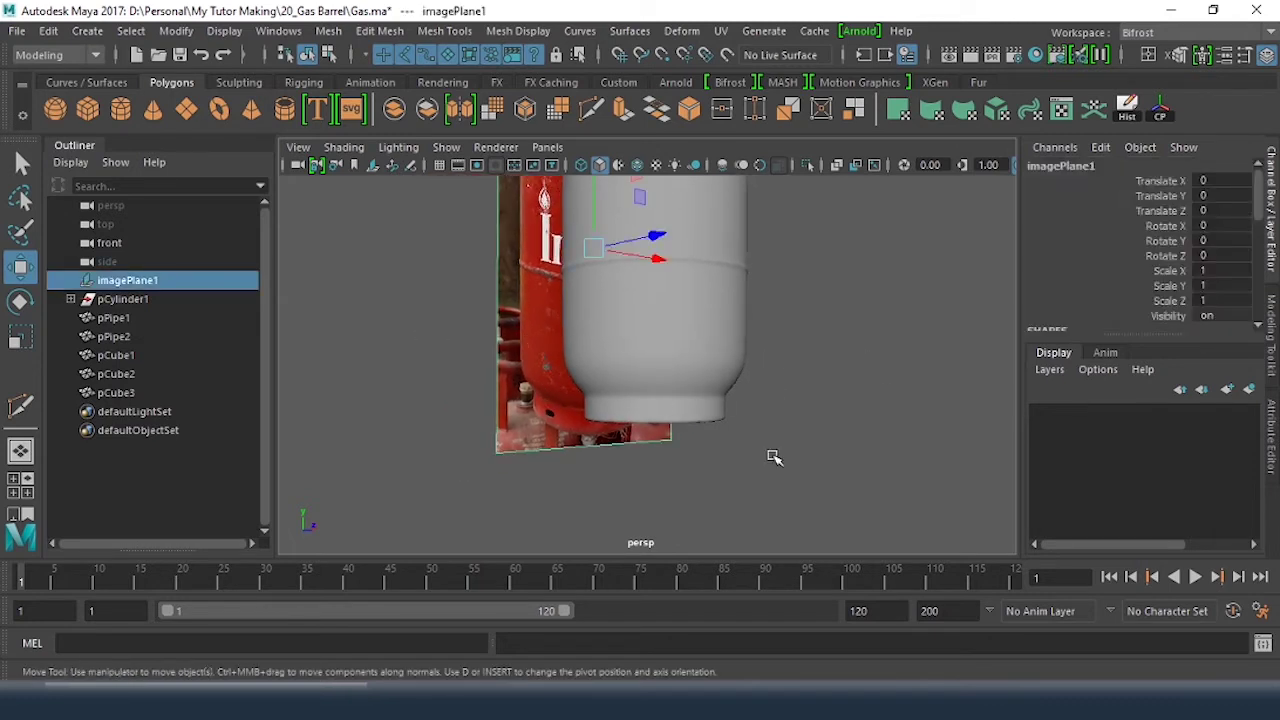
click(1249, 389)
click(1042, 414)
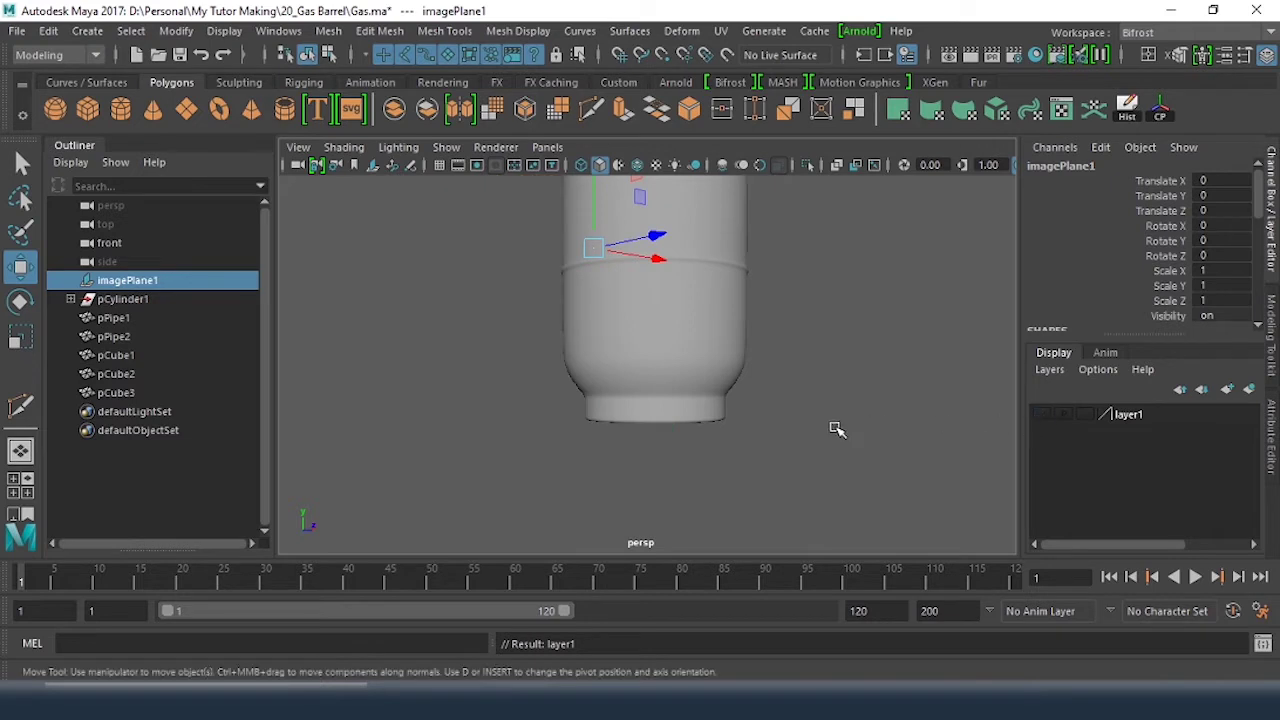
Step: Add the handle ring and its three supports to another new display layer and hide that layer
alt+middle_drag(780, 328, 760, 423)
scroll(758, 422, down, 2)
click(695, 407)
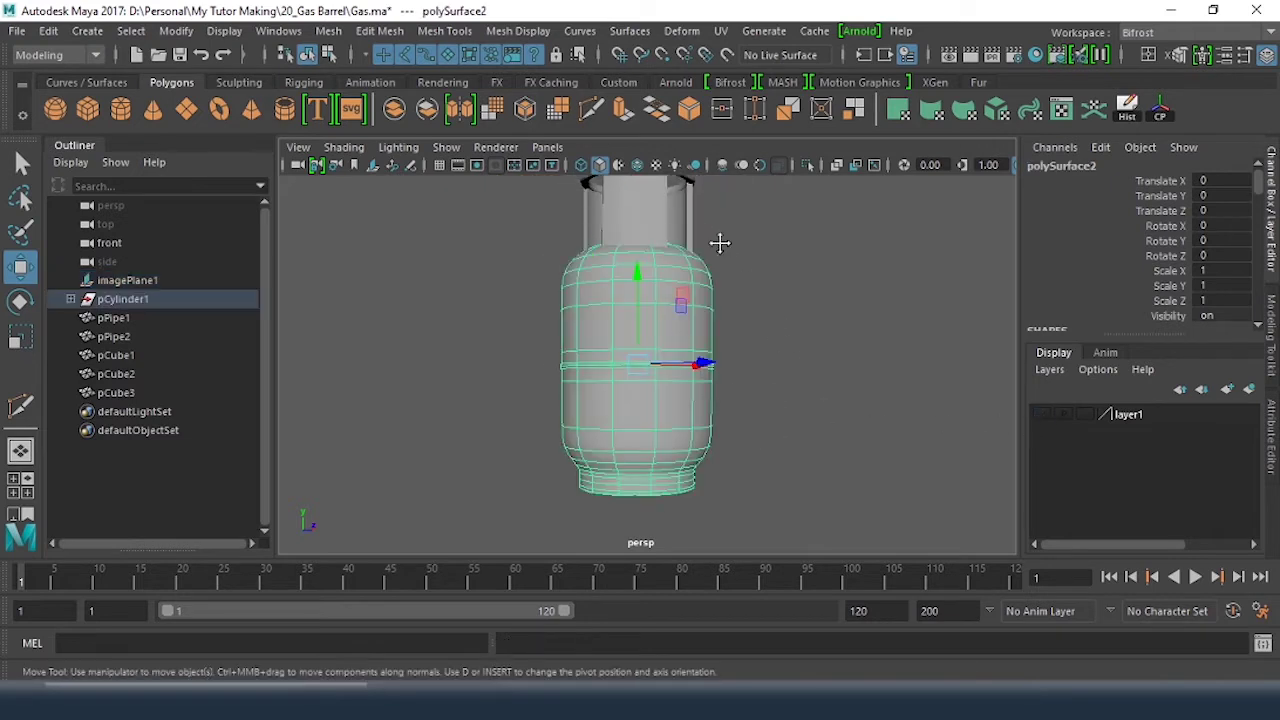
alt+middle_drag(720, 243, 722, 274)
drag(550, 203, 754, 258)
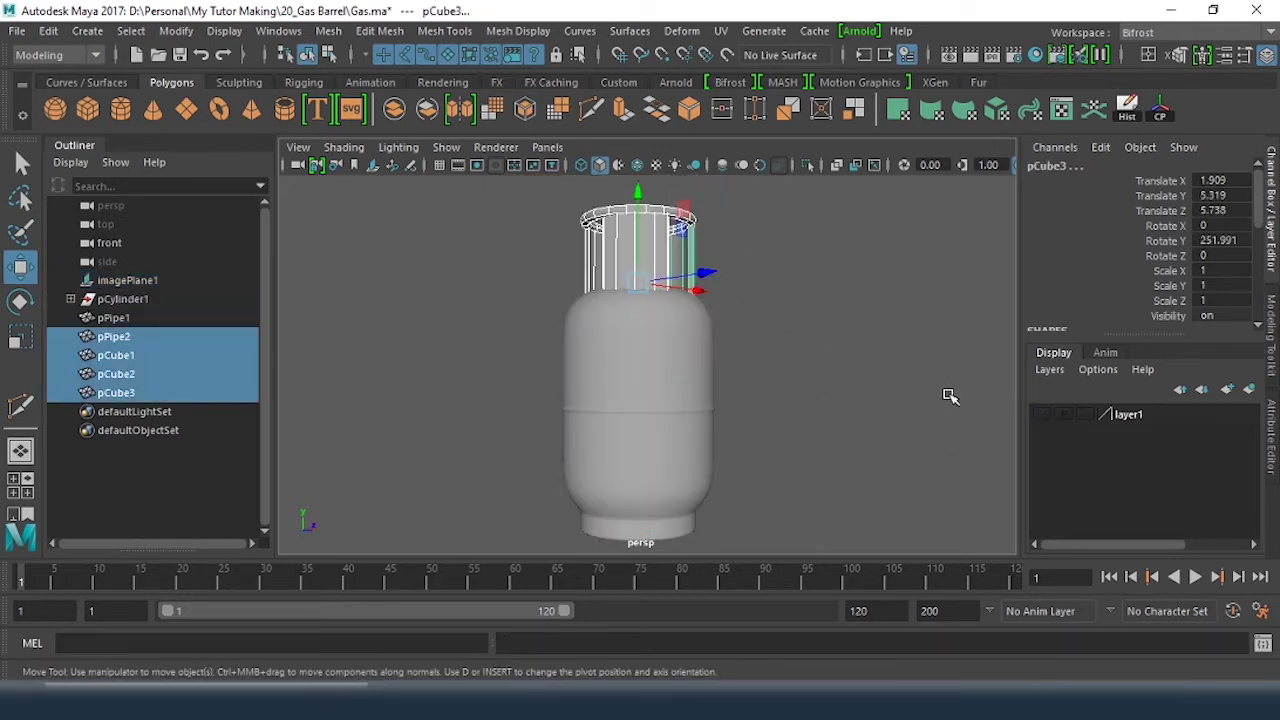
click(1249, 389)
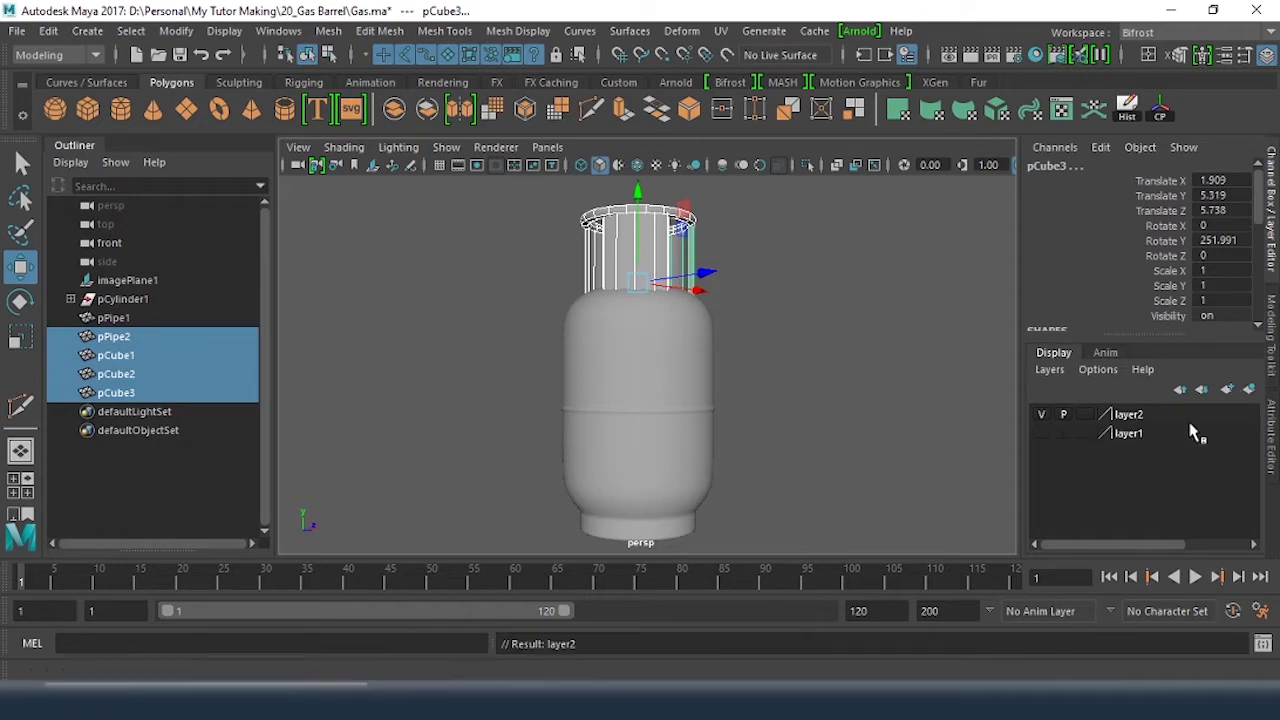
click(1043, 414)
click(900, 335)
Step: Show the cylinder body's base enlarged in the front view and turn off X-Ray shading there
scroll(770, 398, up, 4)
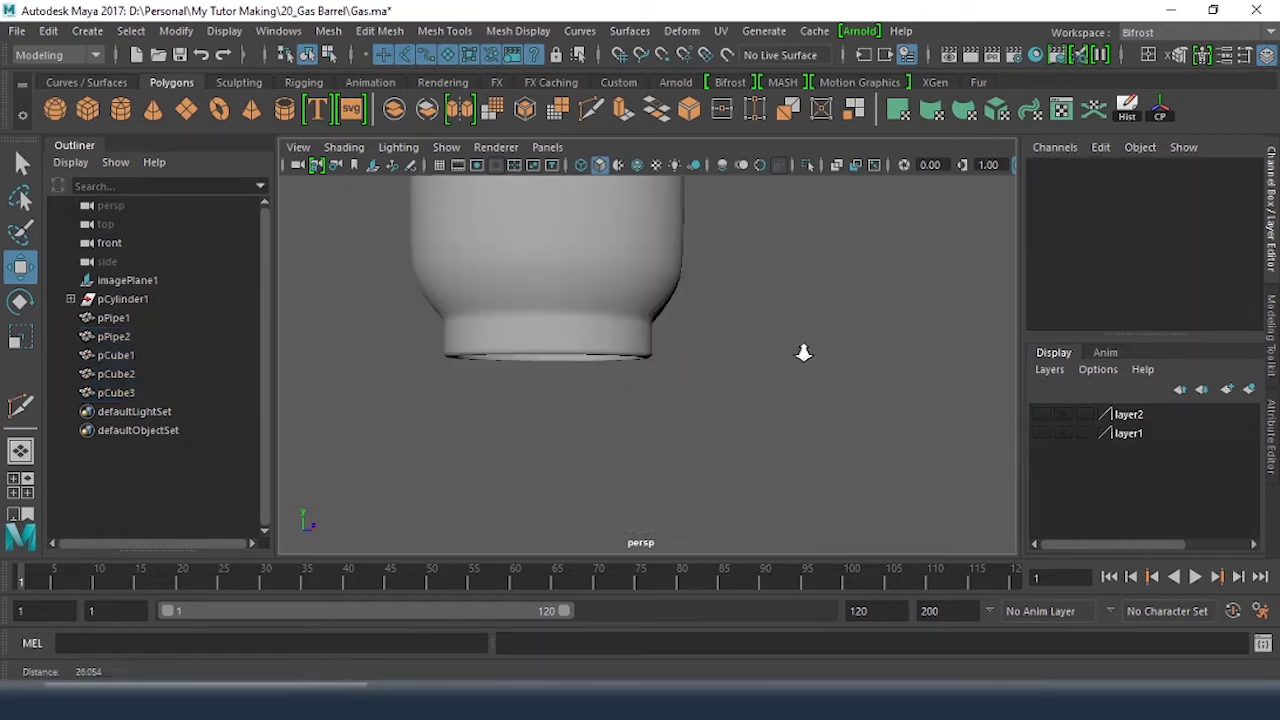
click(619, 348)
key(space)
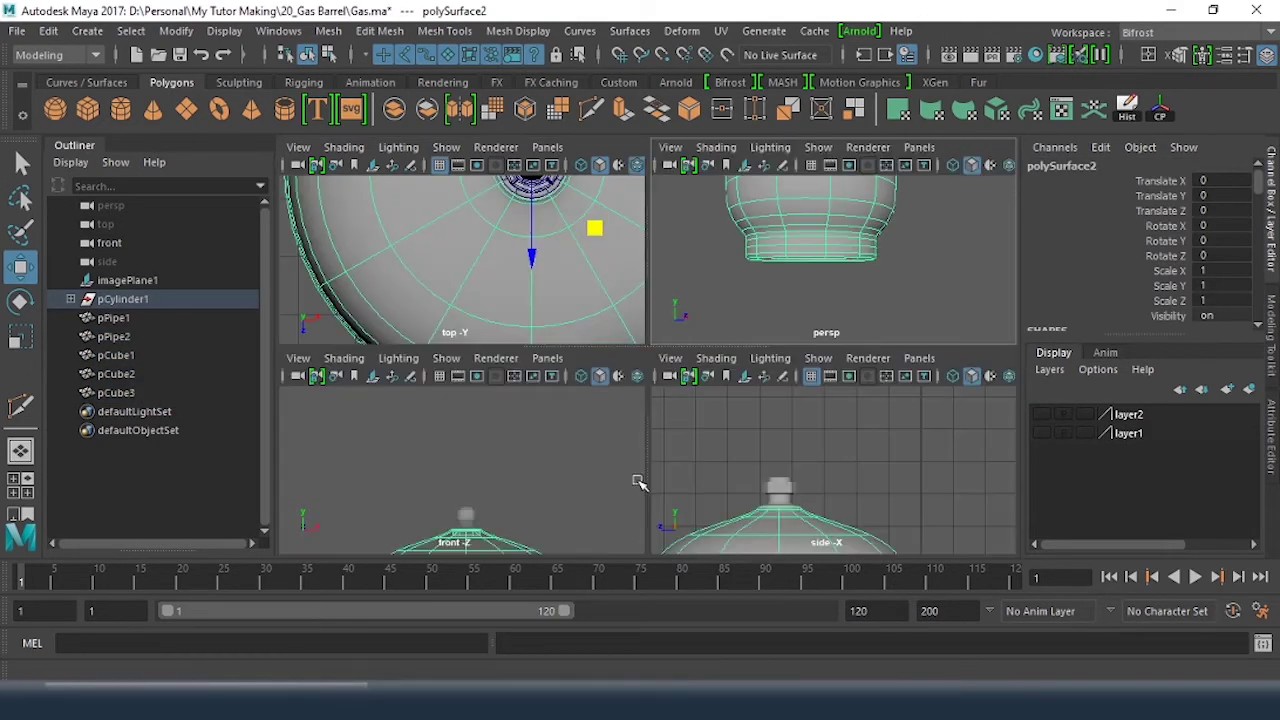
key(space)
scroll(645, 372, up, 3)
alt+middle_drag(645, 372, 677, 190)
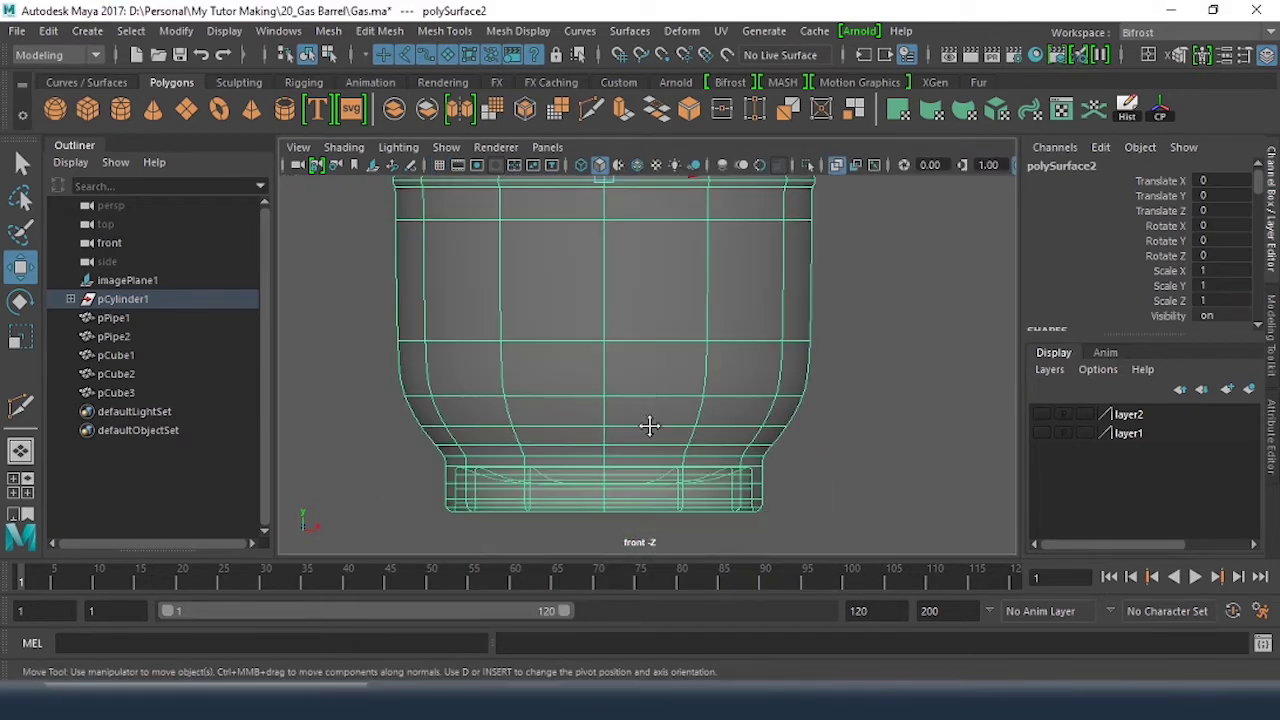
alt+middle_drag(648, 426, 661, 286)
alt+right_drag(690, 380, 840, 431)
alt+right_drag(660, 410, 793, 441)
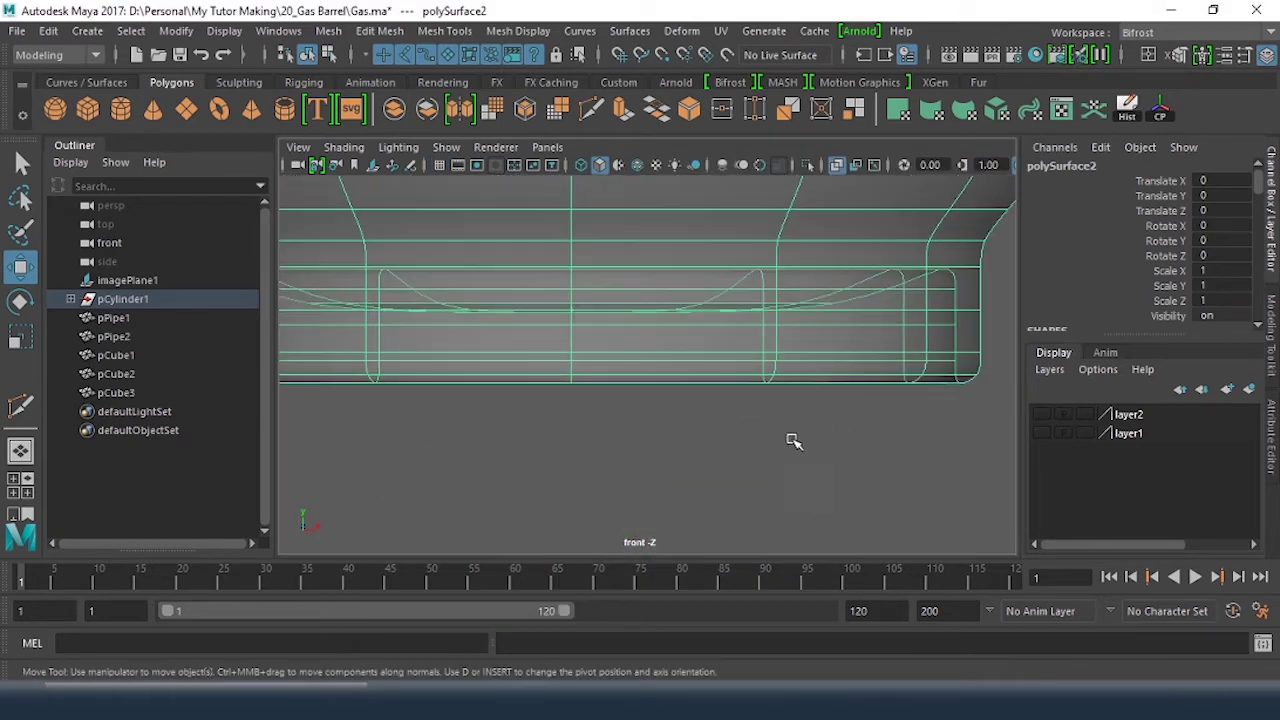
click(344, 156)
click(364, 352)
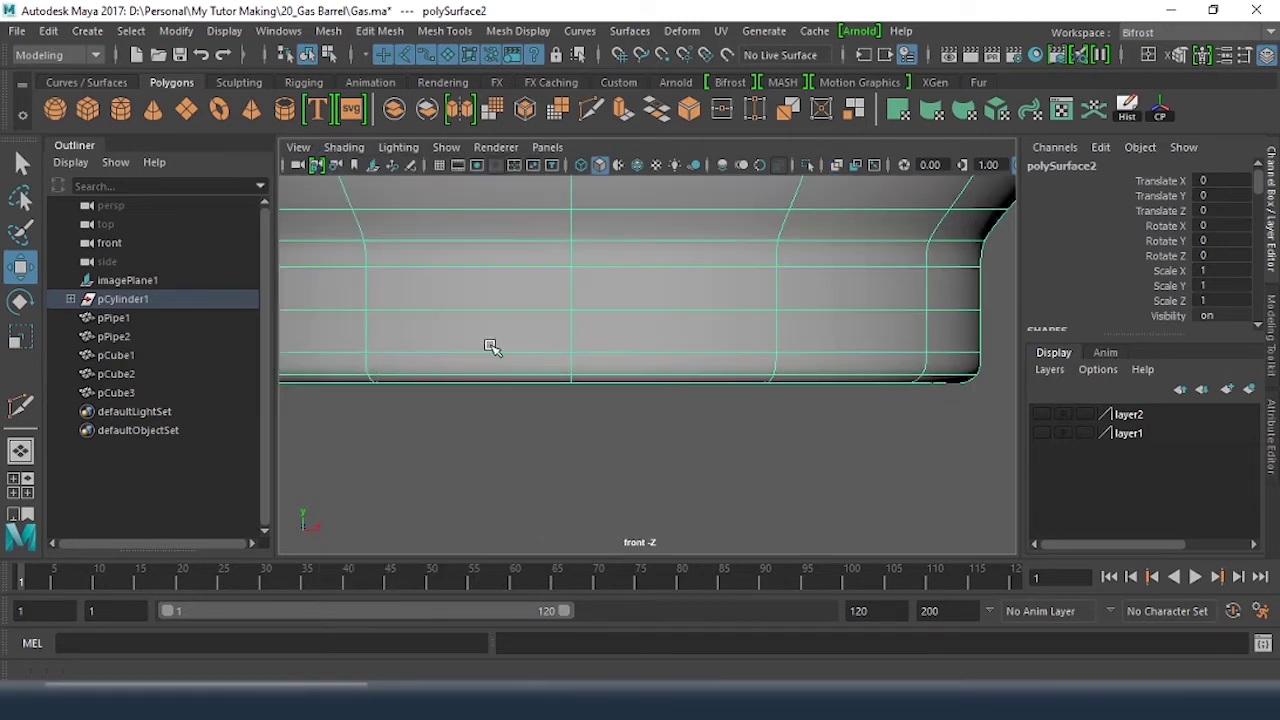
Step: Turn off smooth preview on the cylinder body and frame its unsmoothed base ring
alt+middle_drag(490, 346, 484, 447)
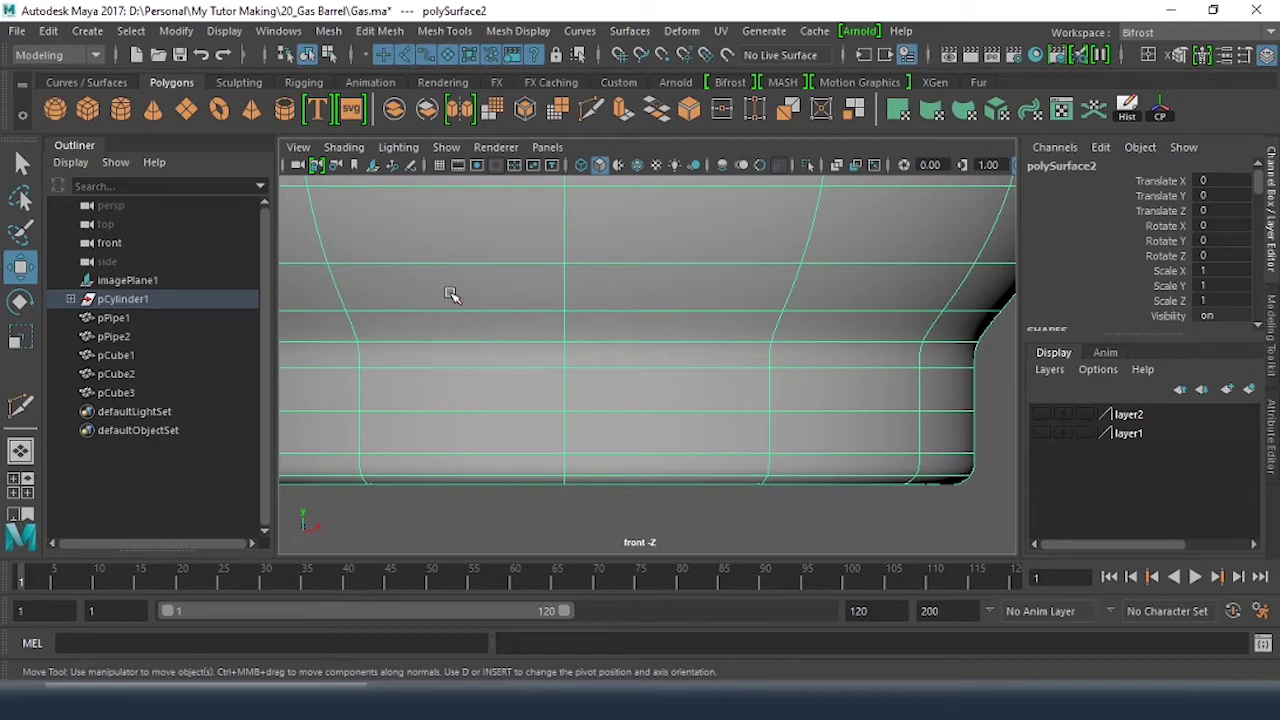
scroll(560, 400, down, 3)
scroll(471, 397, up, 3)
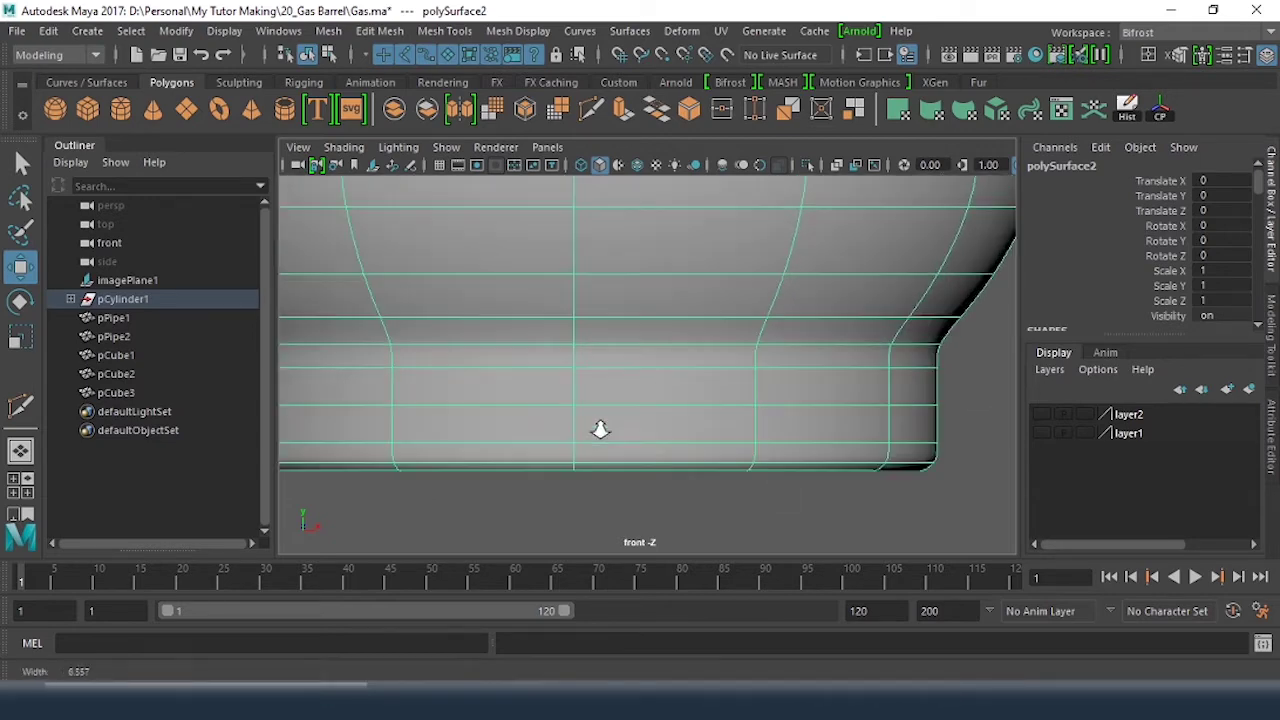
alt+right_drag(638, 401, 638, 401)
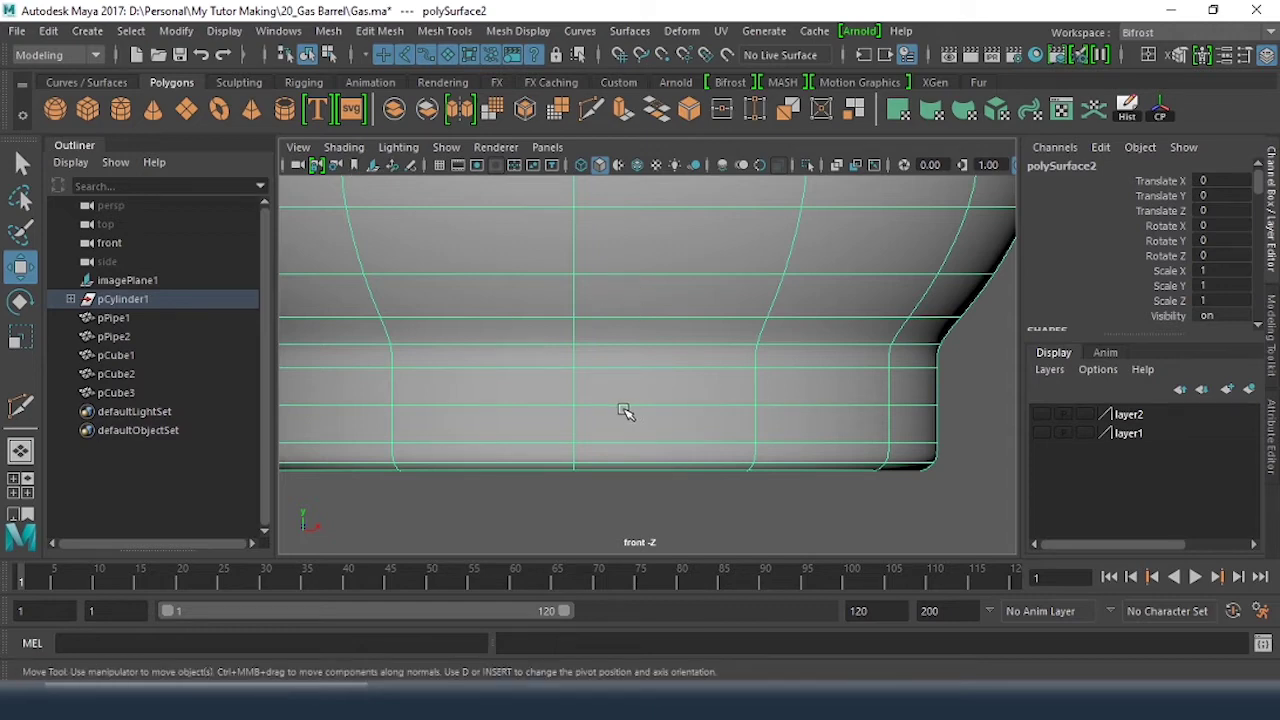
key(1)
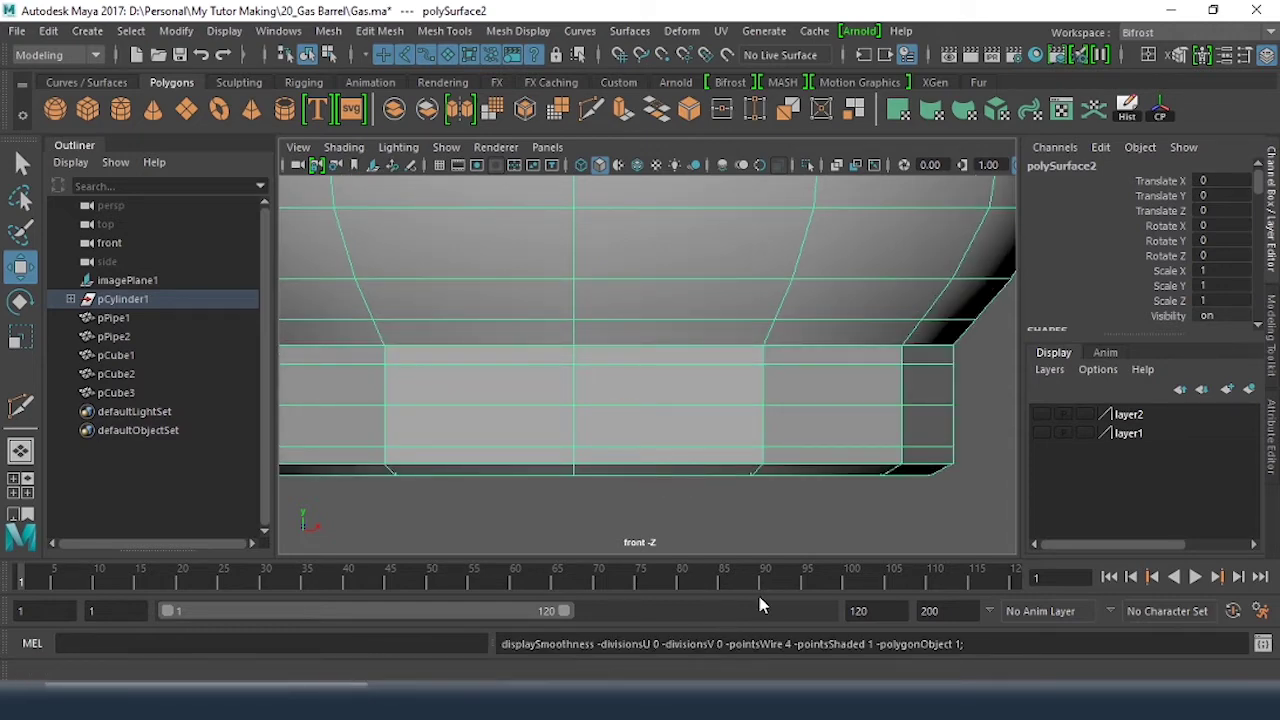
alt+middle_drag(642, 442, 803, 451)
alt+right_drag(806, 449, 735, 438)
alt+middle_drag(733, 437, 628, 428)
alt+right_drag(628, 428, 700, 458)
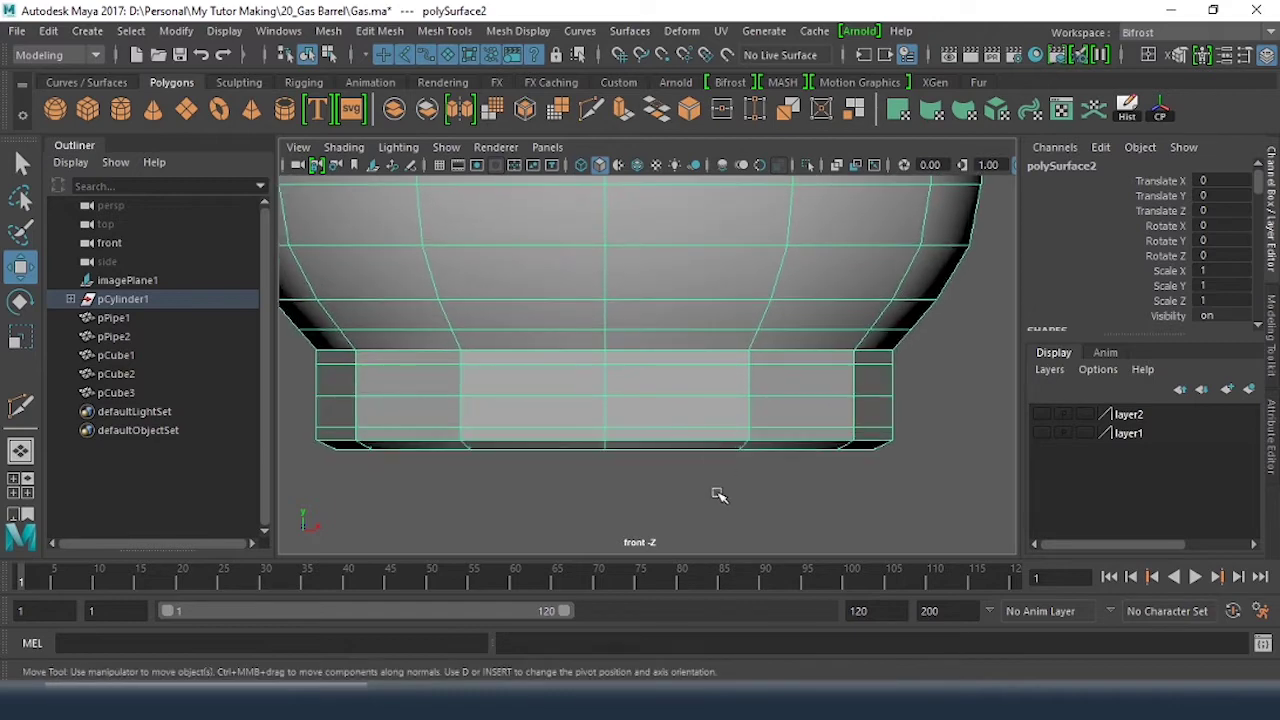
Step: Return to the perspective view and put the body in face selection mode at the base ring
alt+drag(815, 408, 686, 434)
key(space)
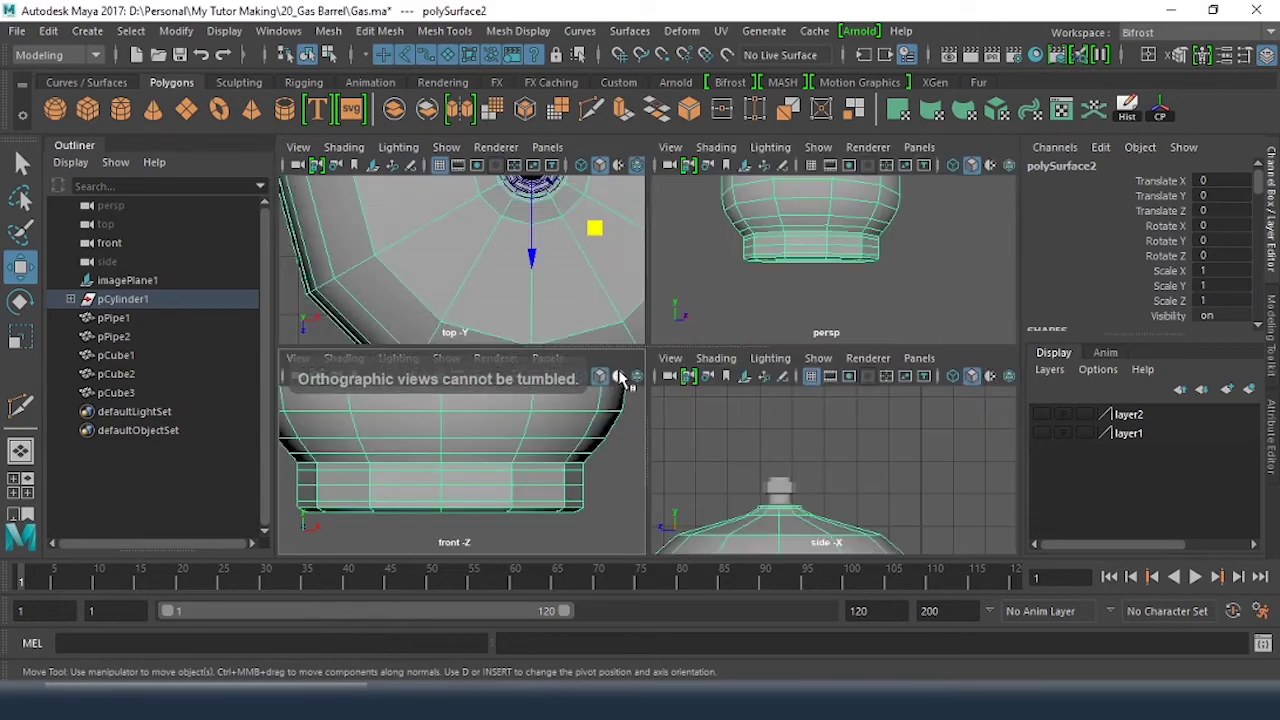
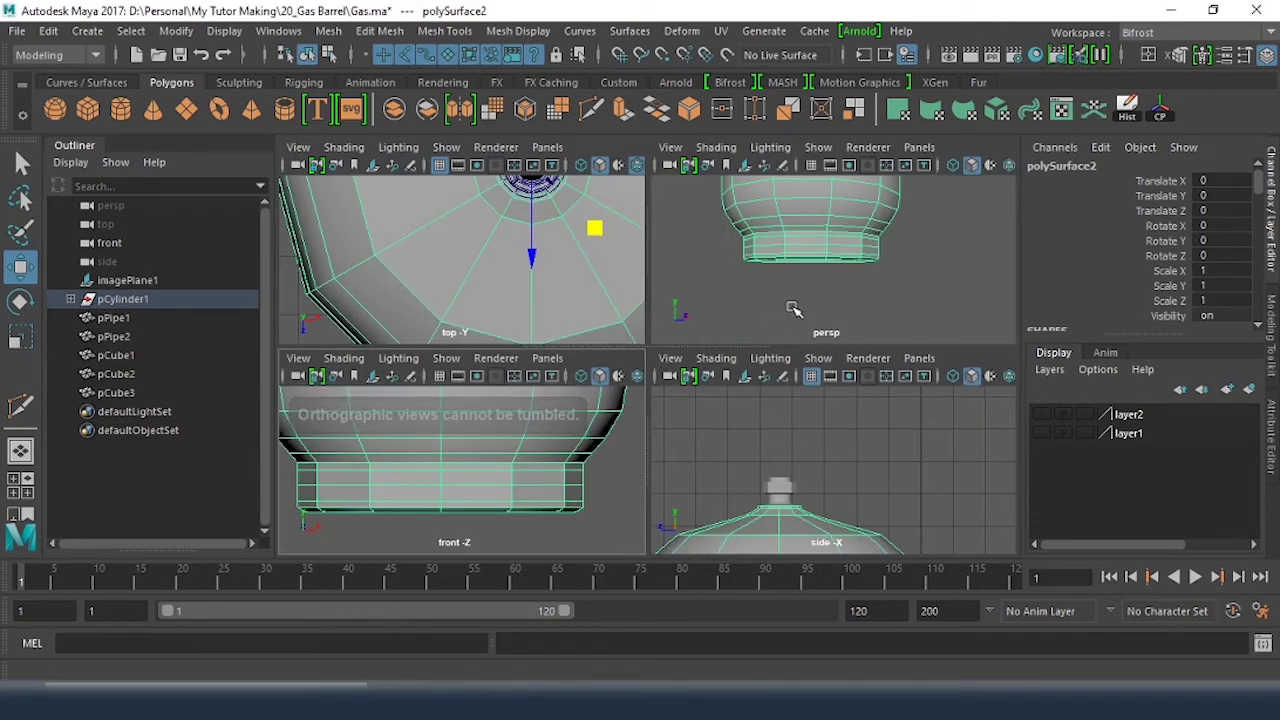
key(space)
scroll(676, 357, up, 8)
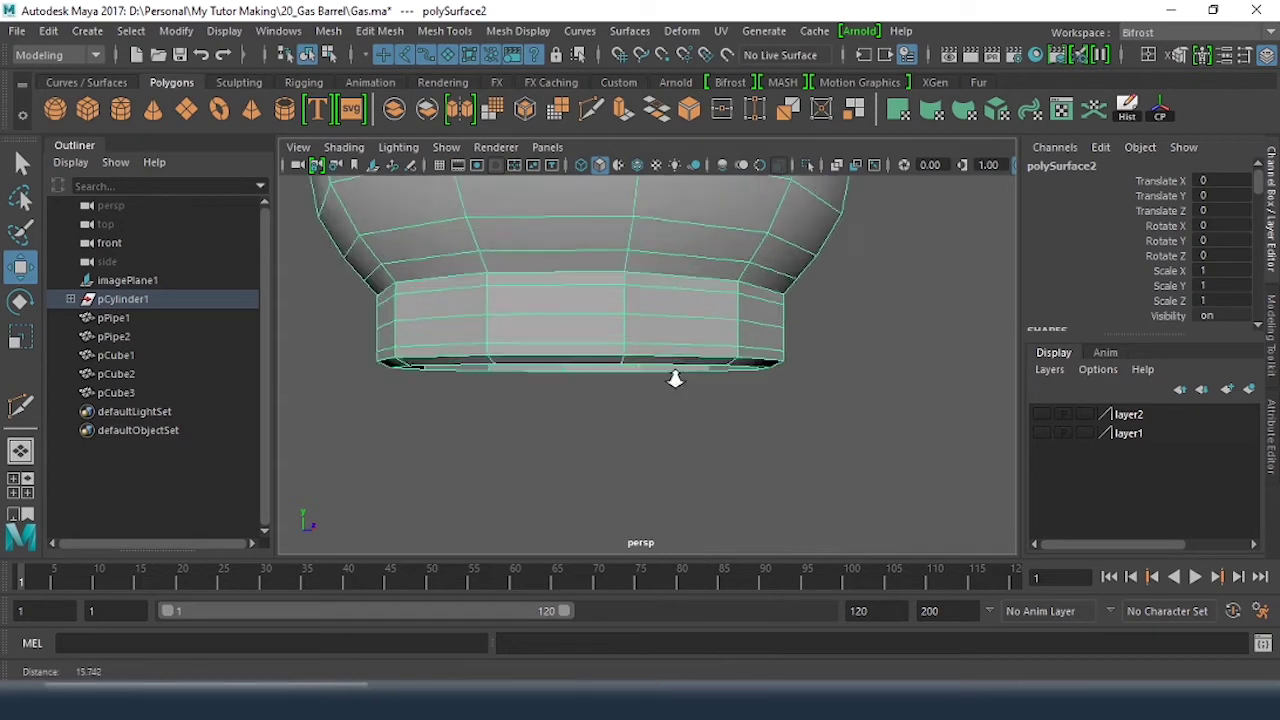
alt+drag(634, 378, 622, 380)
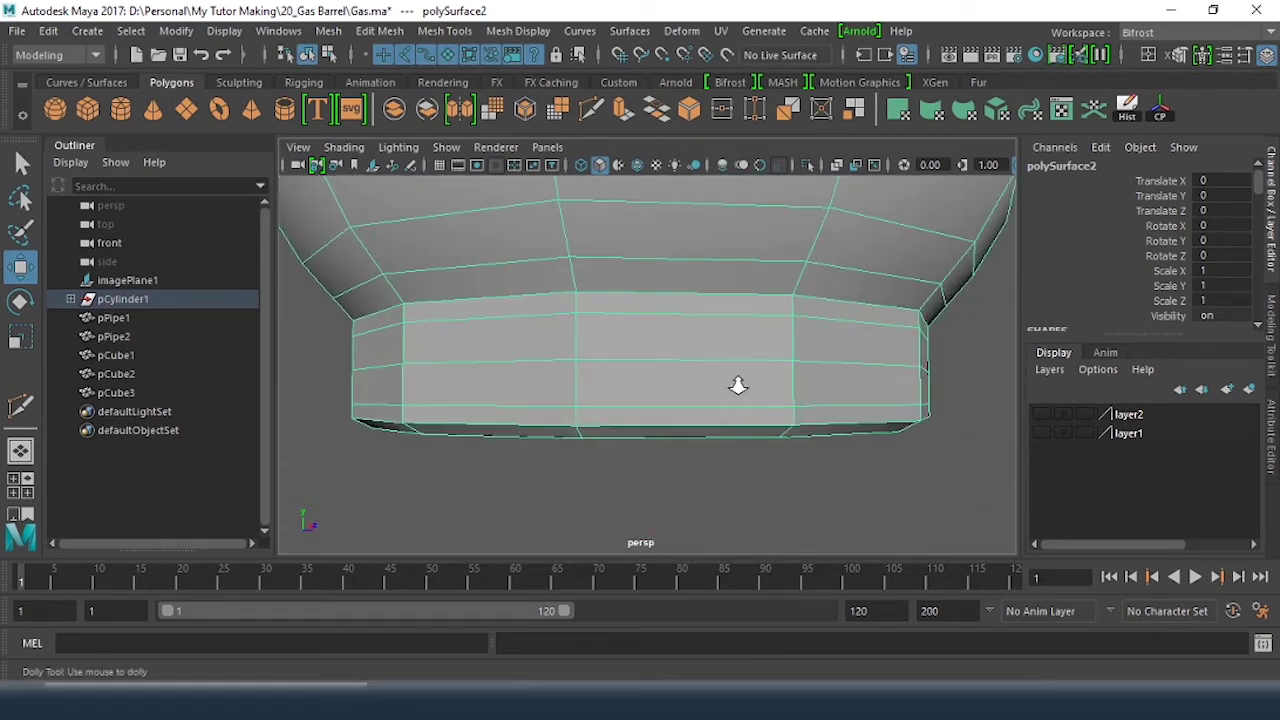
right_drag(741, 385, 740, 212)
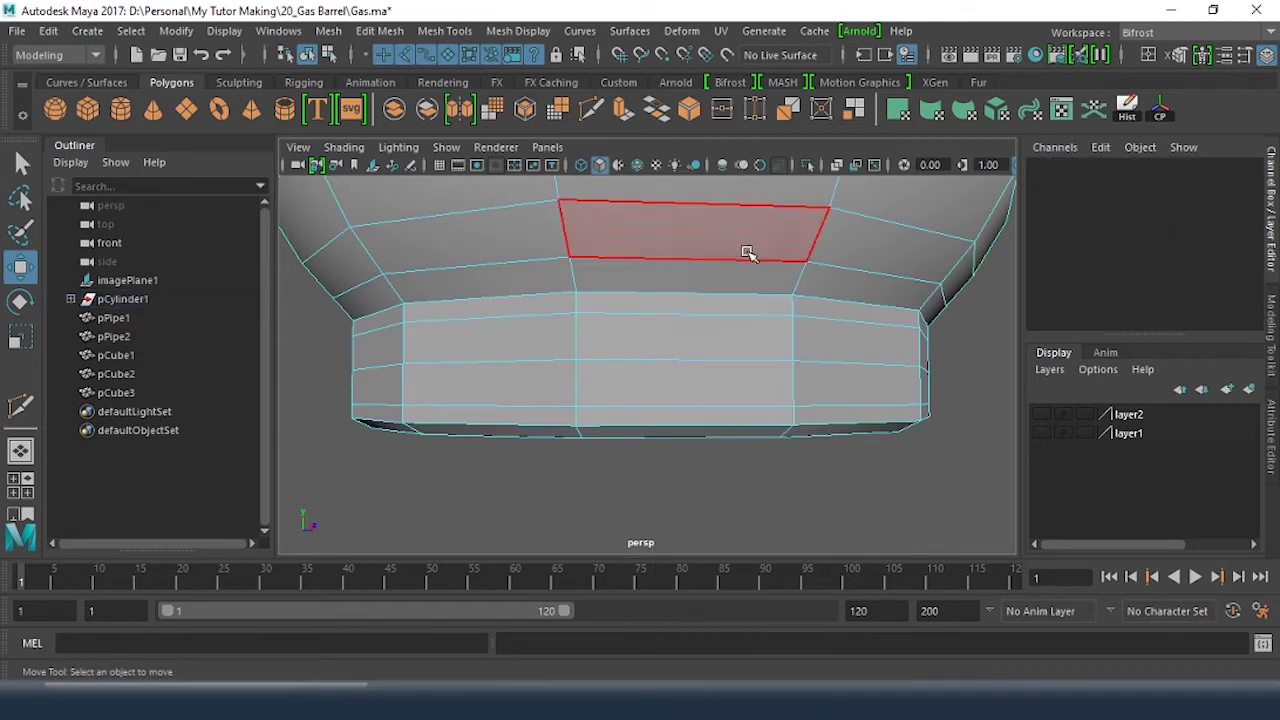
alt+drag(748, 252, 695, 395)
click(690, 393)
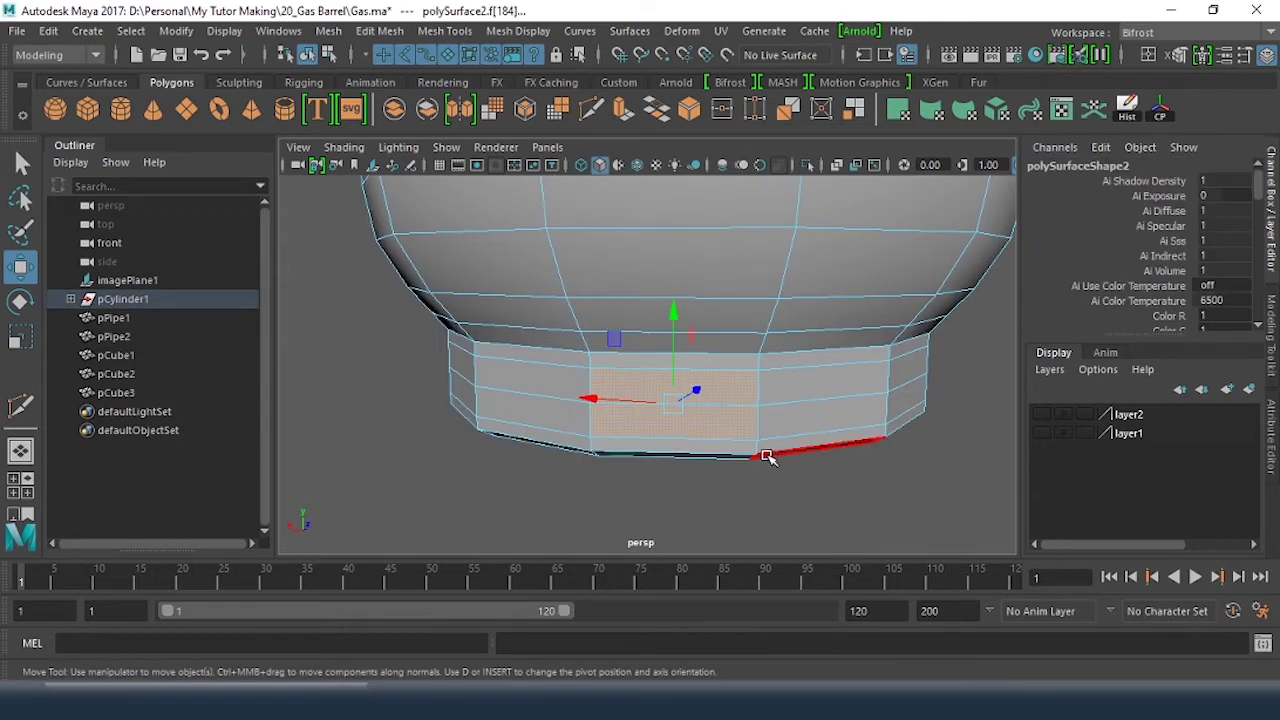
Step: Select the middle faces of individual segments on the base ring's outer and inner walls for the cutouts
alt+drag(767, 456, 474, 317)
alt+right_drag(449, 405, 672, 388)
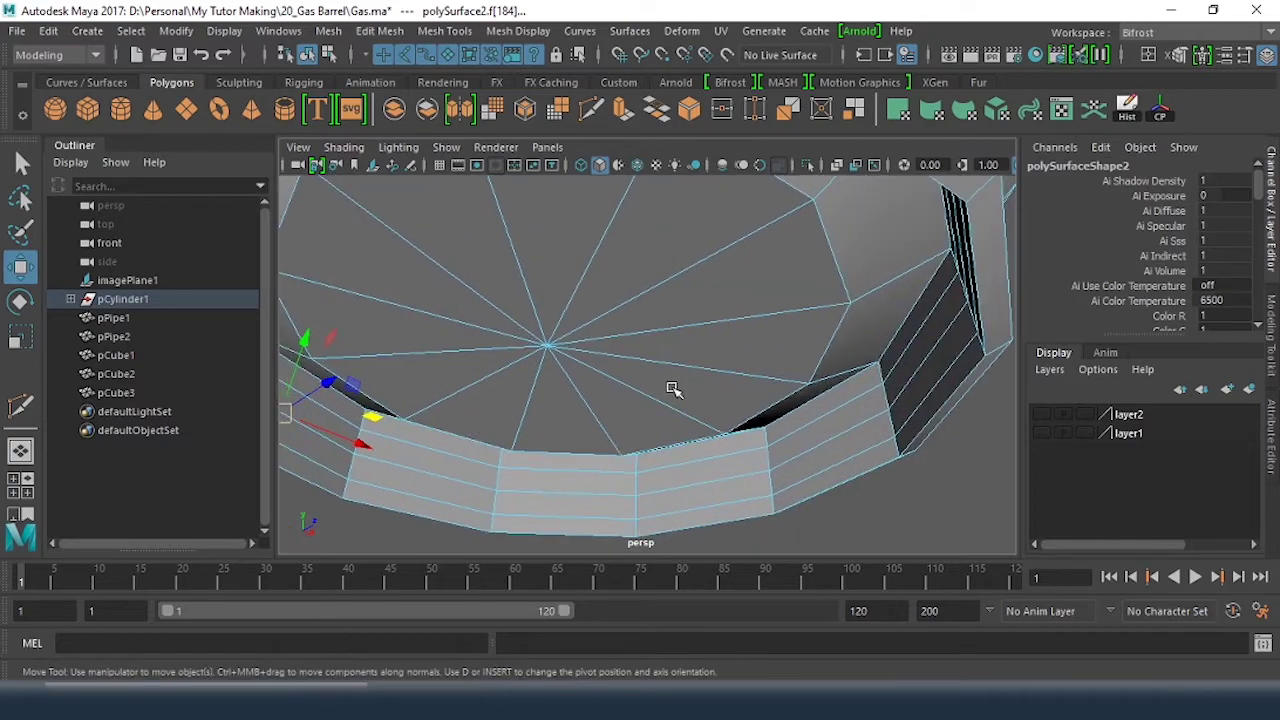
alt+drag(673, 389, 527, 381)
alt+drag(719, 478, 509, 386)
click(833, 407)
shift+click(700, 411)
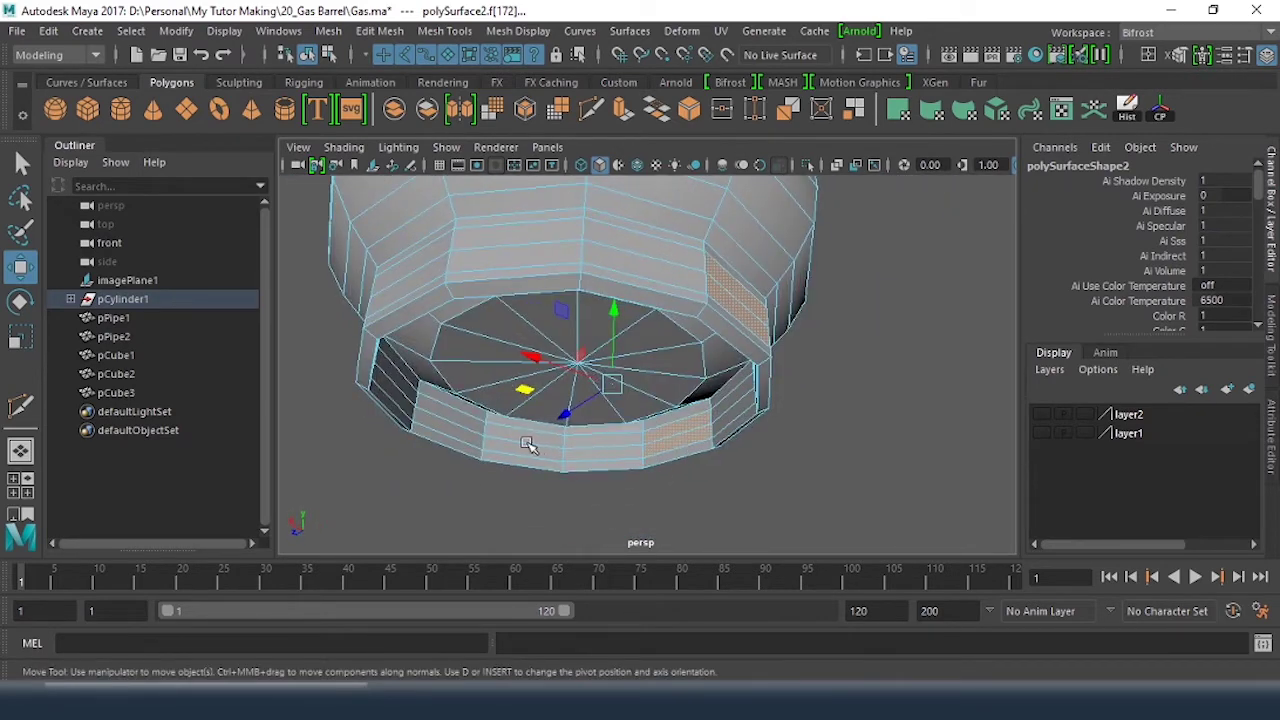
alt+drag(545, 447, 637, 335)
alt+drag(660, 392, 609, 405)
shift+click(555, 462)
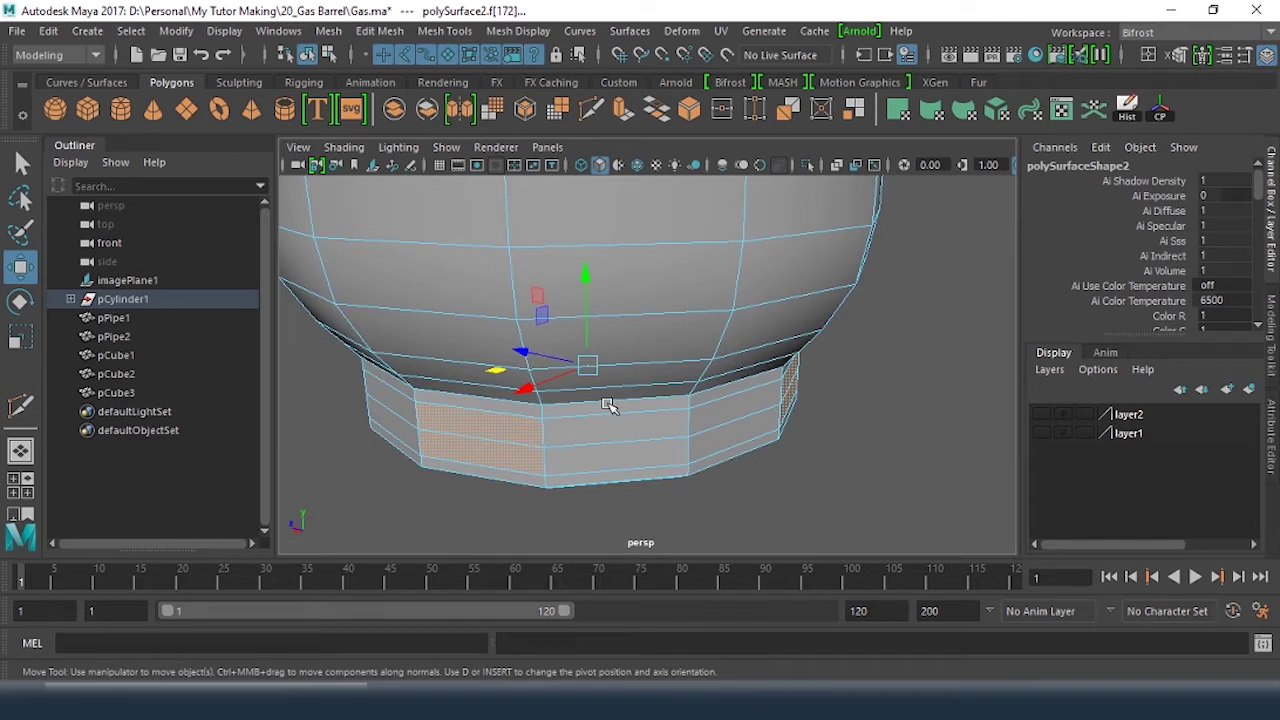
Step: Extrude the selected base ring faces and scale them inward to form an inset border, adjusting their height
key(ctrl+e)
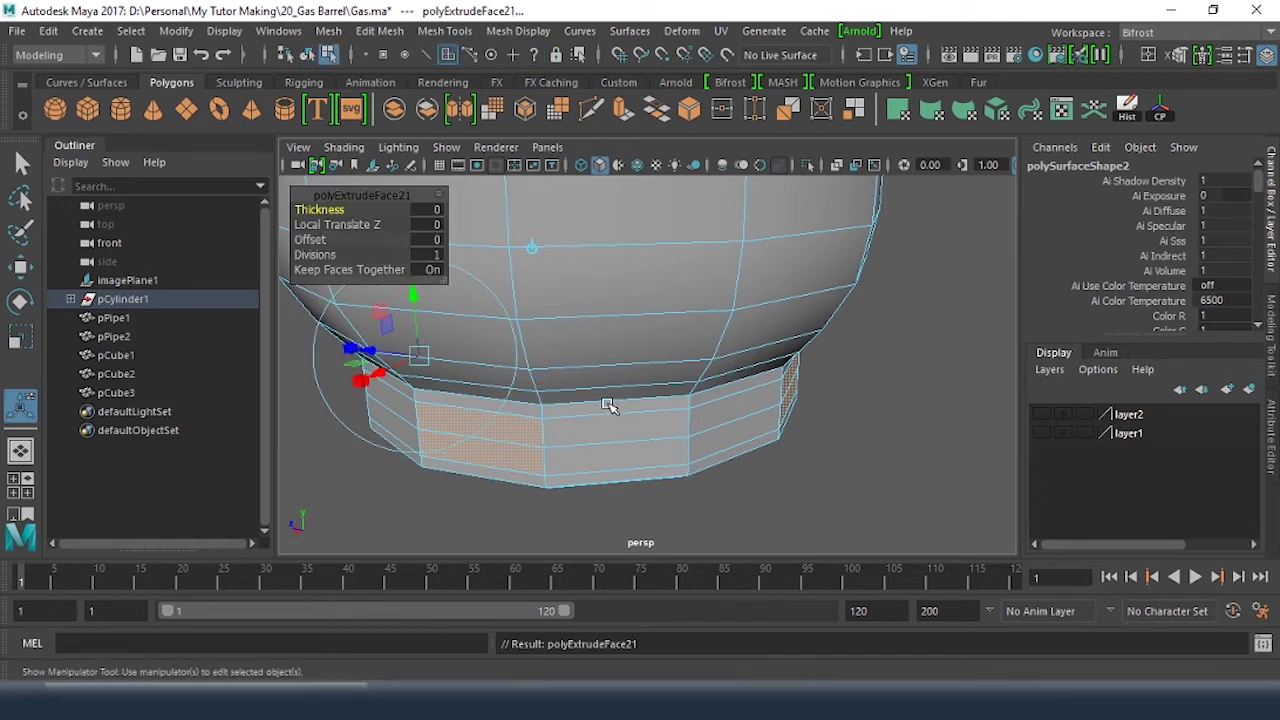
click(350, 349)
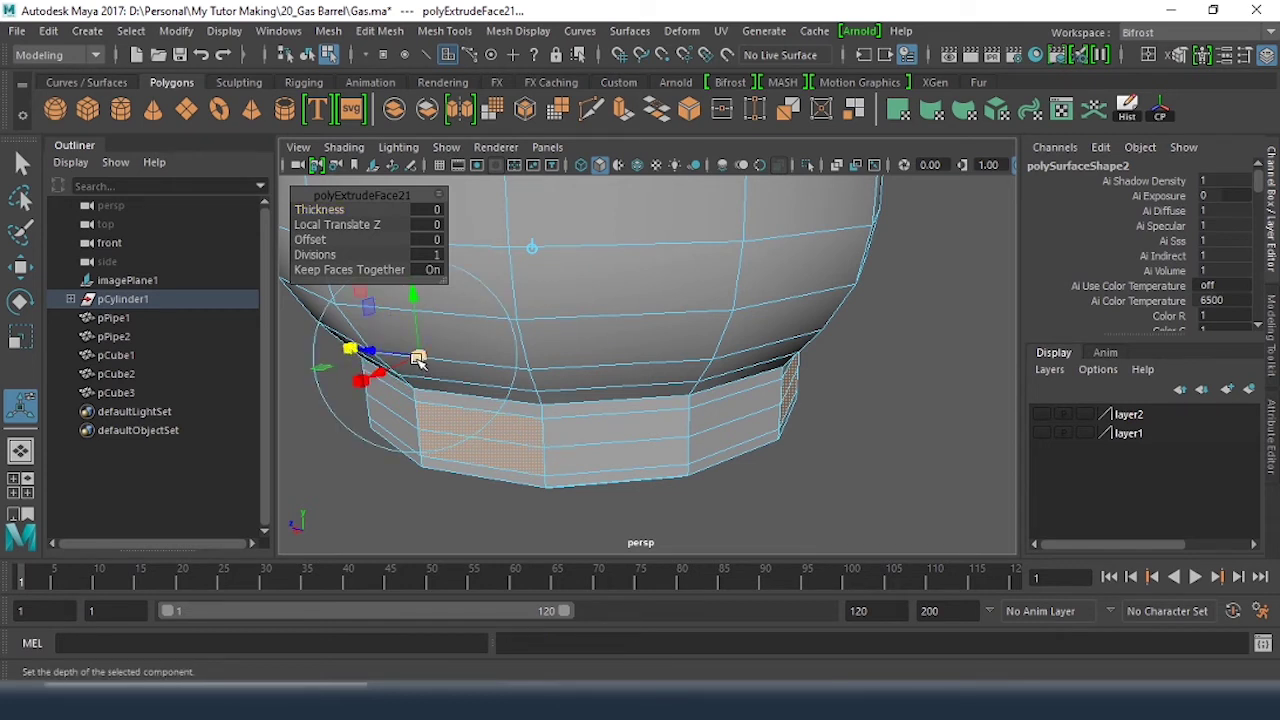
drag(418, 359, 402, 355)
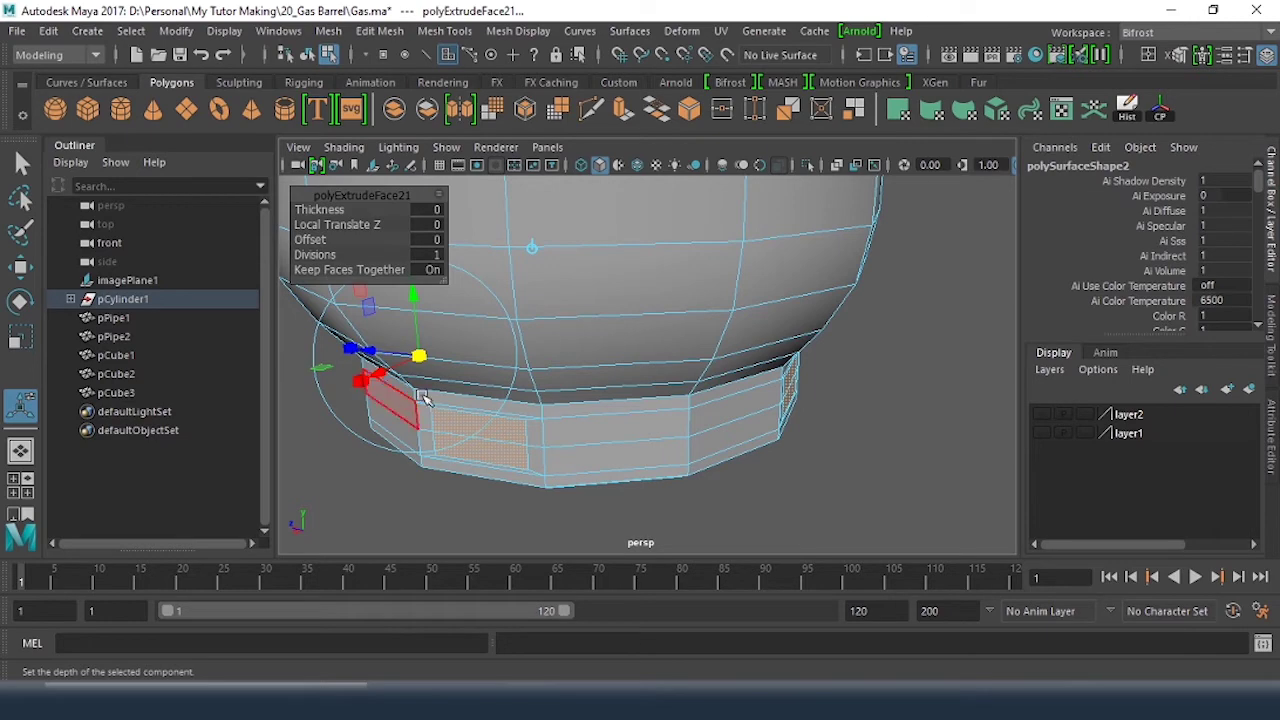
alt+middle_drag(482, 398, 684, 437)
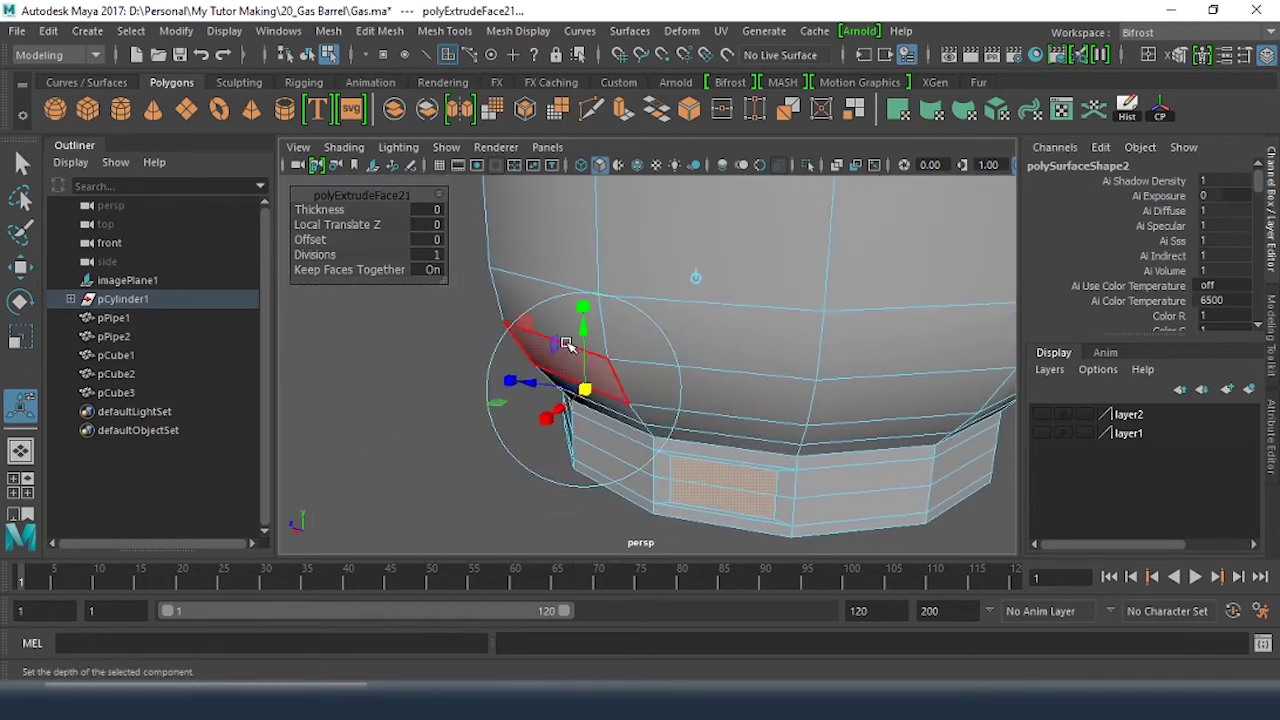
drag(584, 314, 615, 398)
alt+right_drag(615, 398, 645, 402)
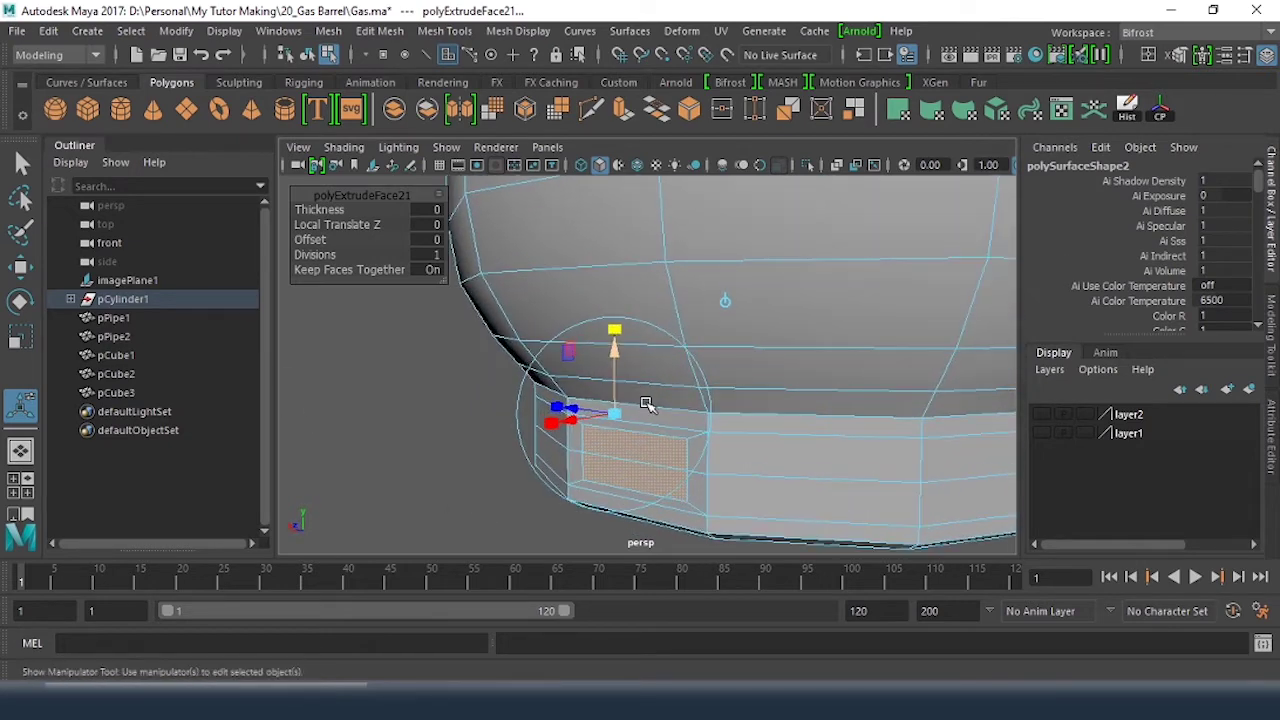
Step: Extrude the inset faces a second time, scaling them smaller and reducing their height into a slot shape
key(ctrl+e)
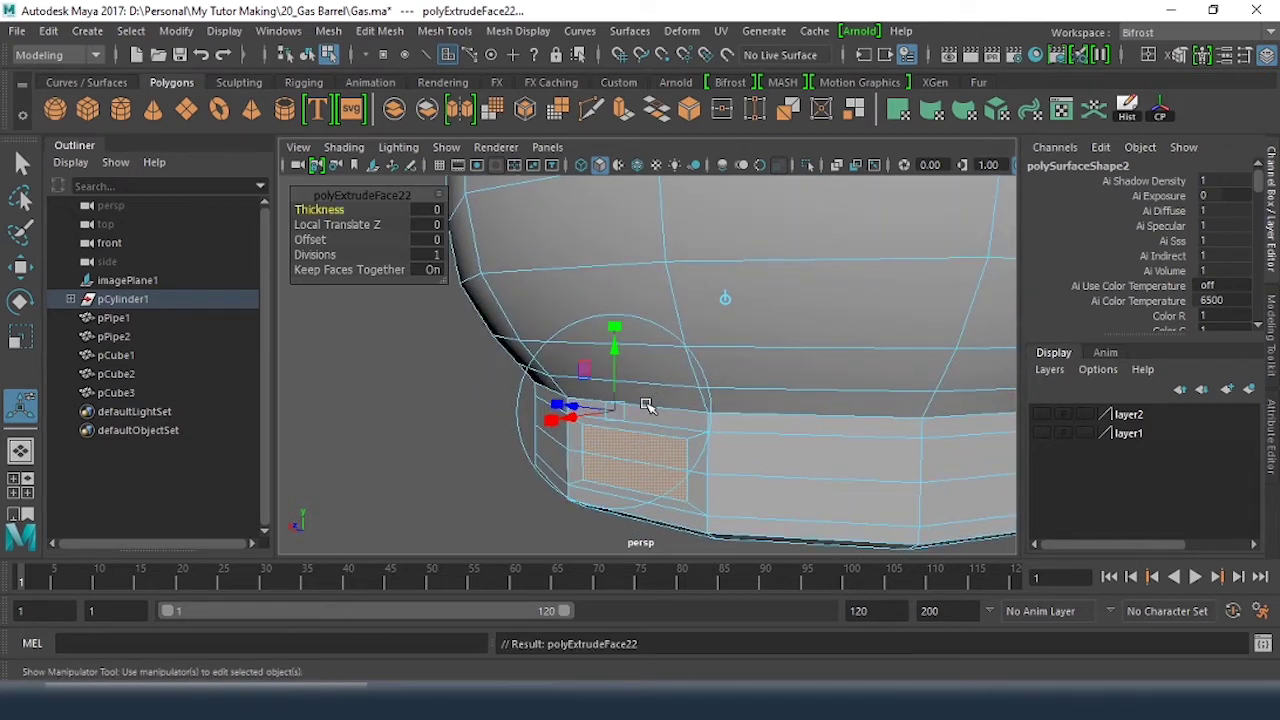
drag(616, 412, 600, 412)
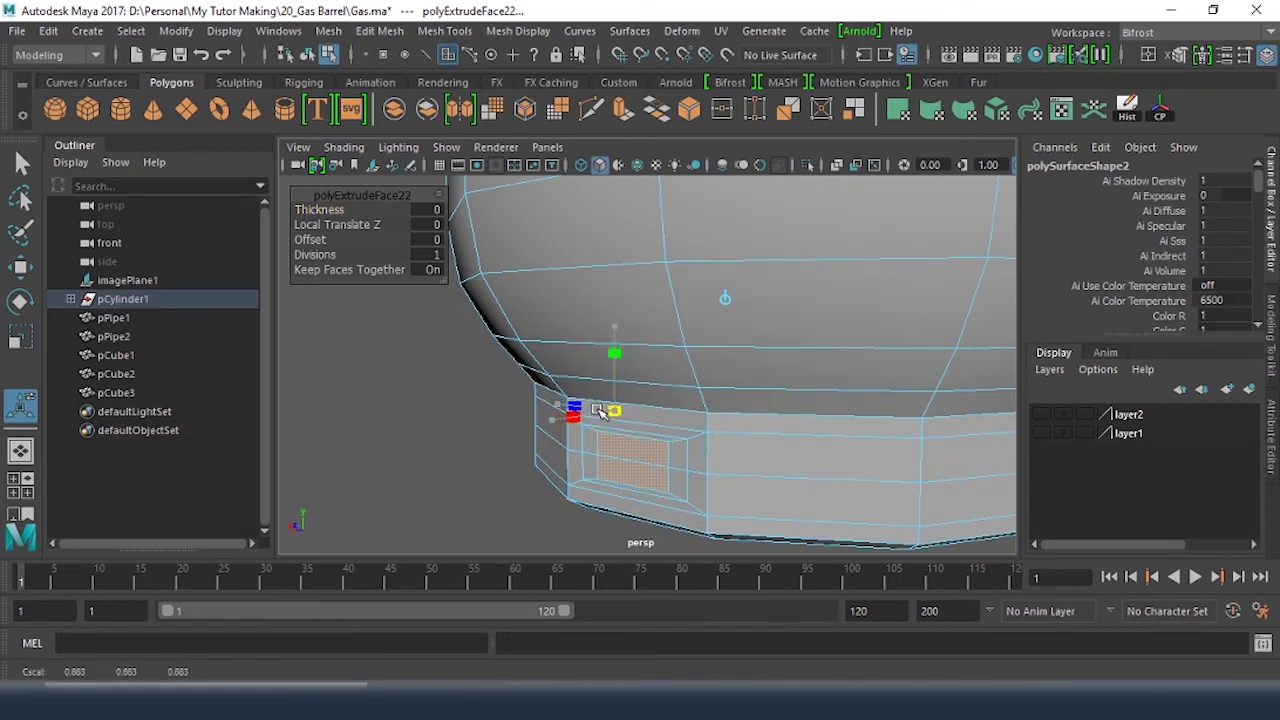
drag(616, 330, 763, 340)
Step: Delete the slot-shaped inner faces to open rectangular holes in the base ring's wall
alt+right_drag(763, 340, 794, 391)
alt+drag(794, 391, 782, 416)
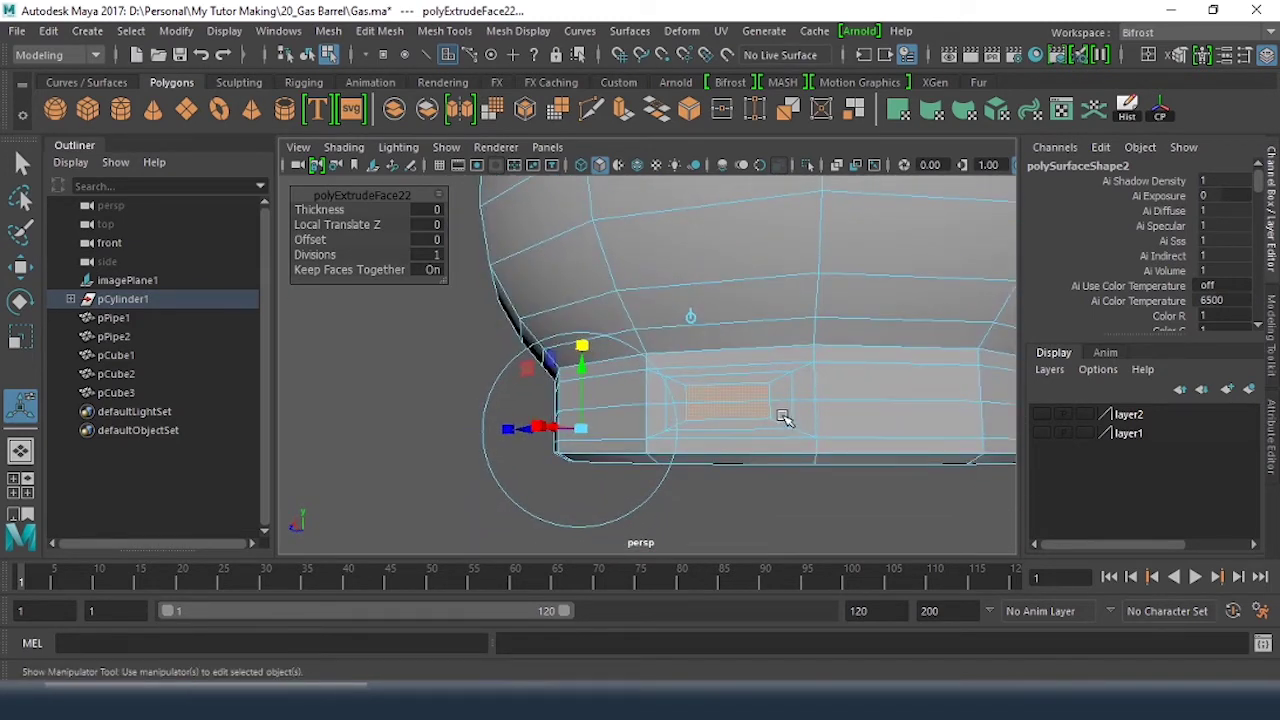
key(Delete)
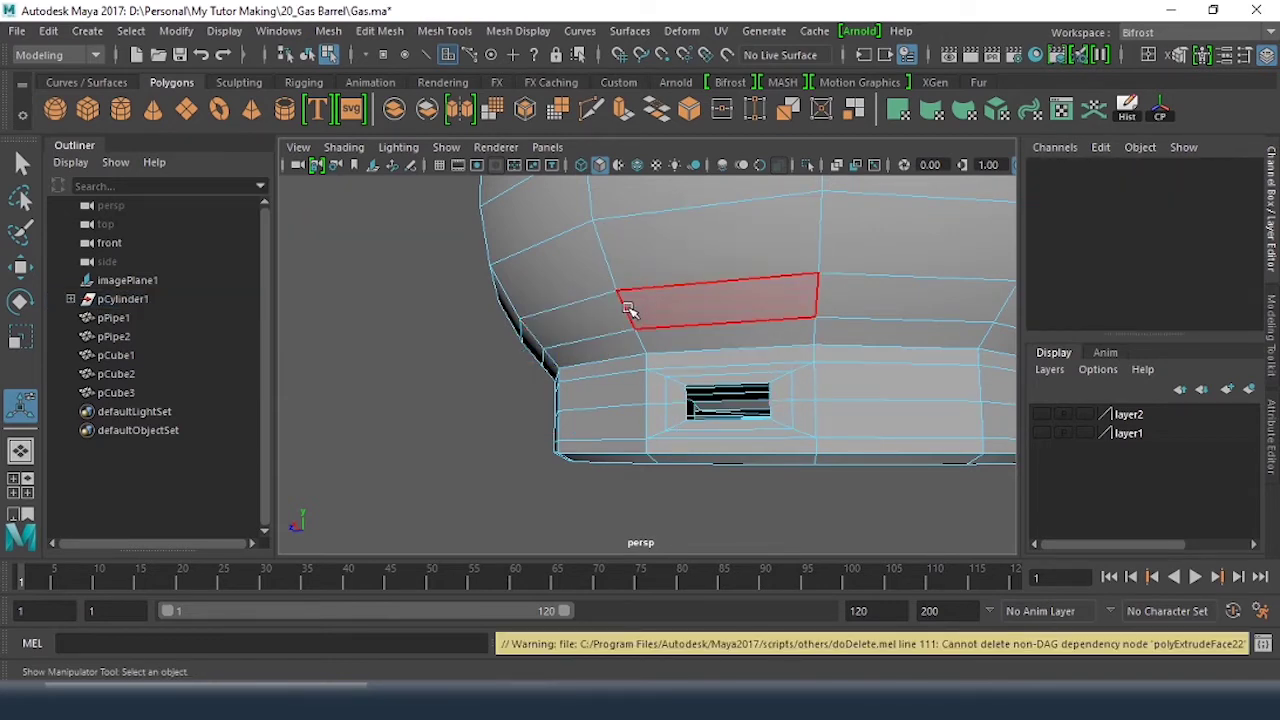
alt+drag(626, 306, 790, 366)
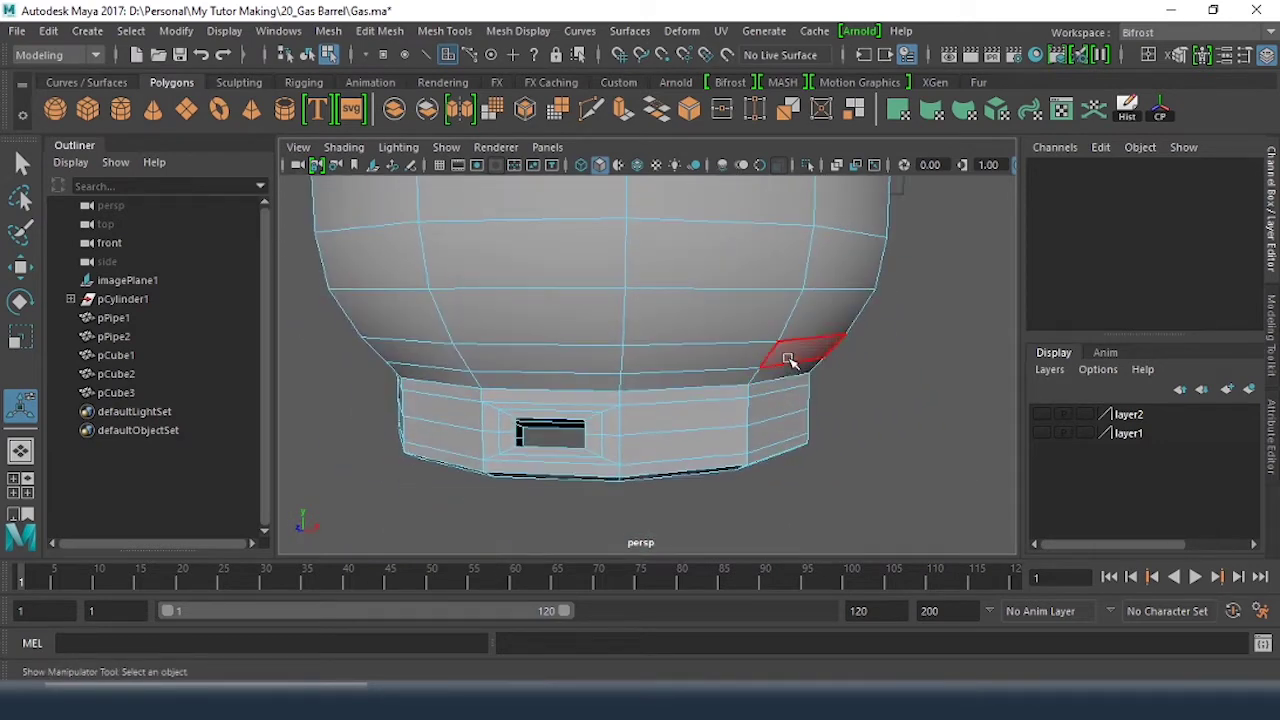
Step: Bridge the outer and inner lower edges of the first slot opening in the base ring
key(3)
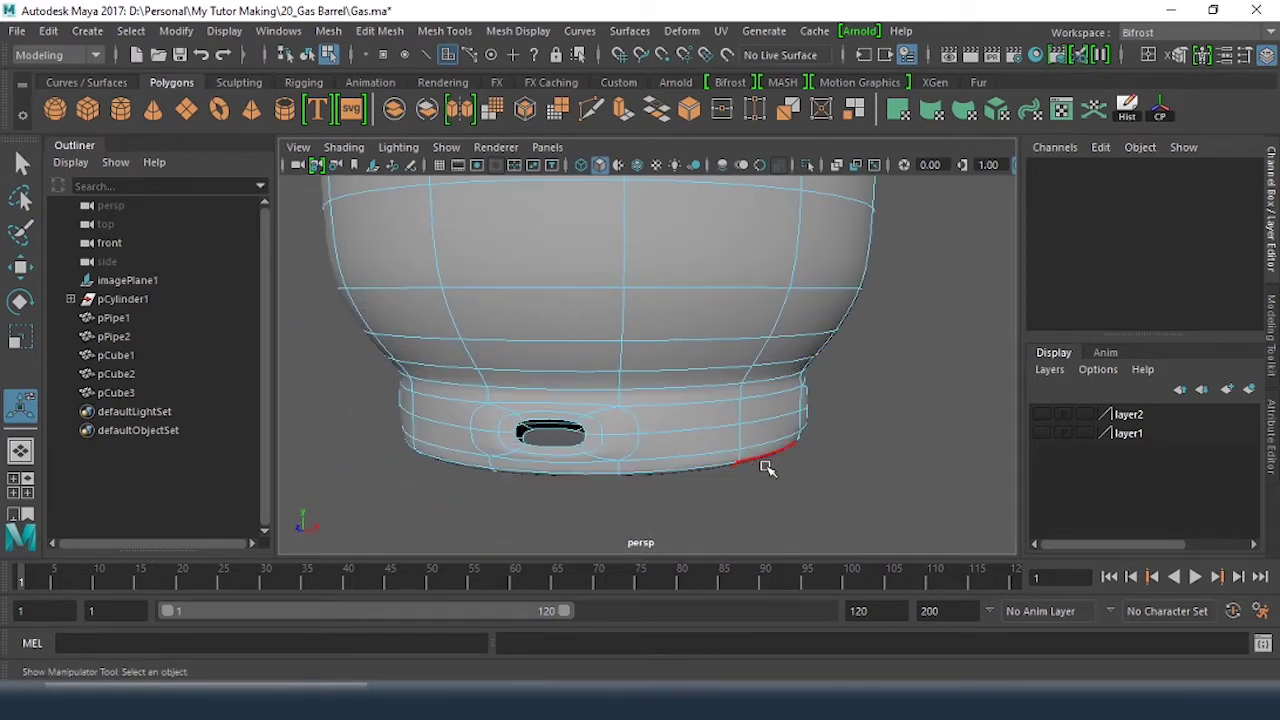
key(1)
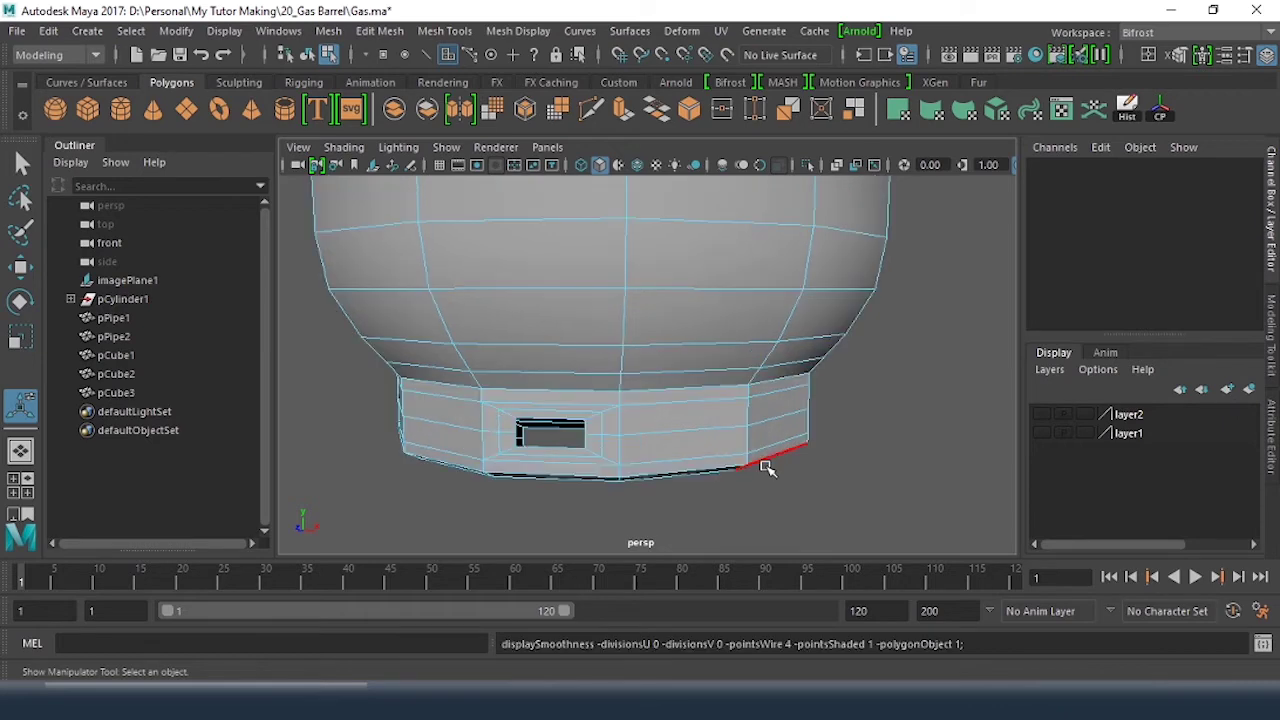
alt+drag(590, 533, 694, 429)
alt+right_drag(694, 429, 669, 397)
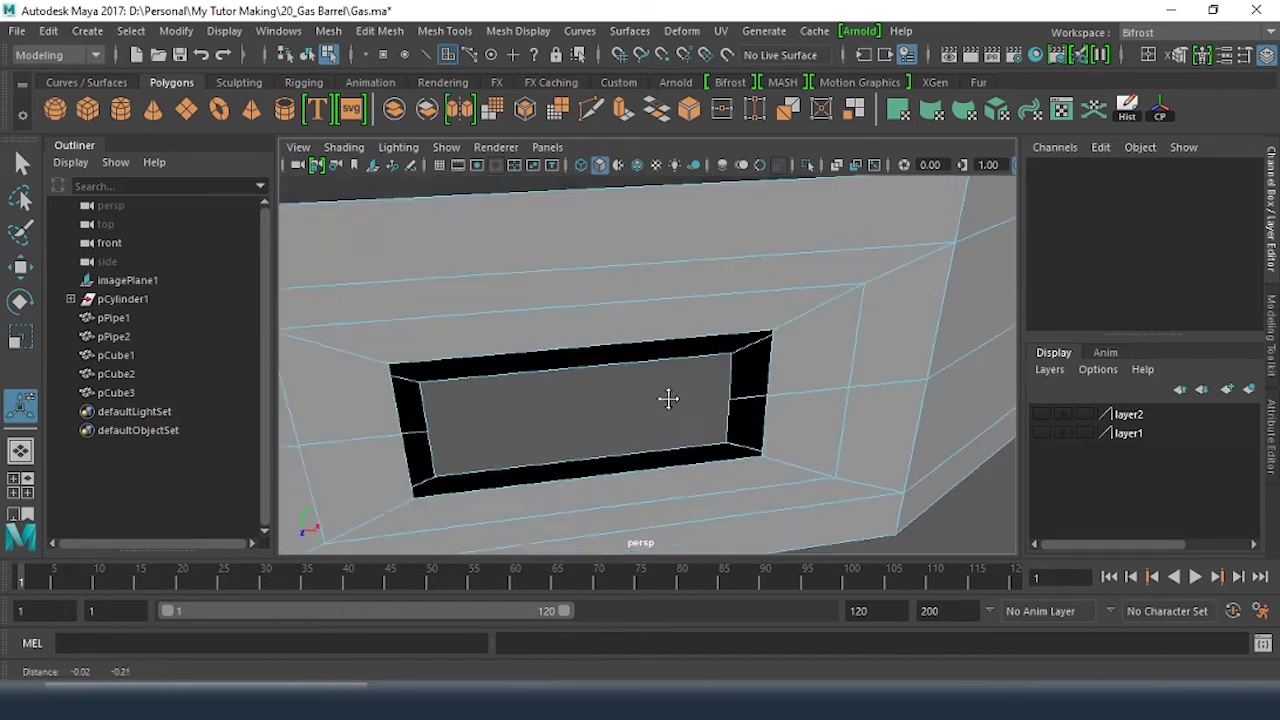
alt+middle_drag(669, 397, 659, 389)
right_drag(686, 443, 648, 215)
click(665, 453)
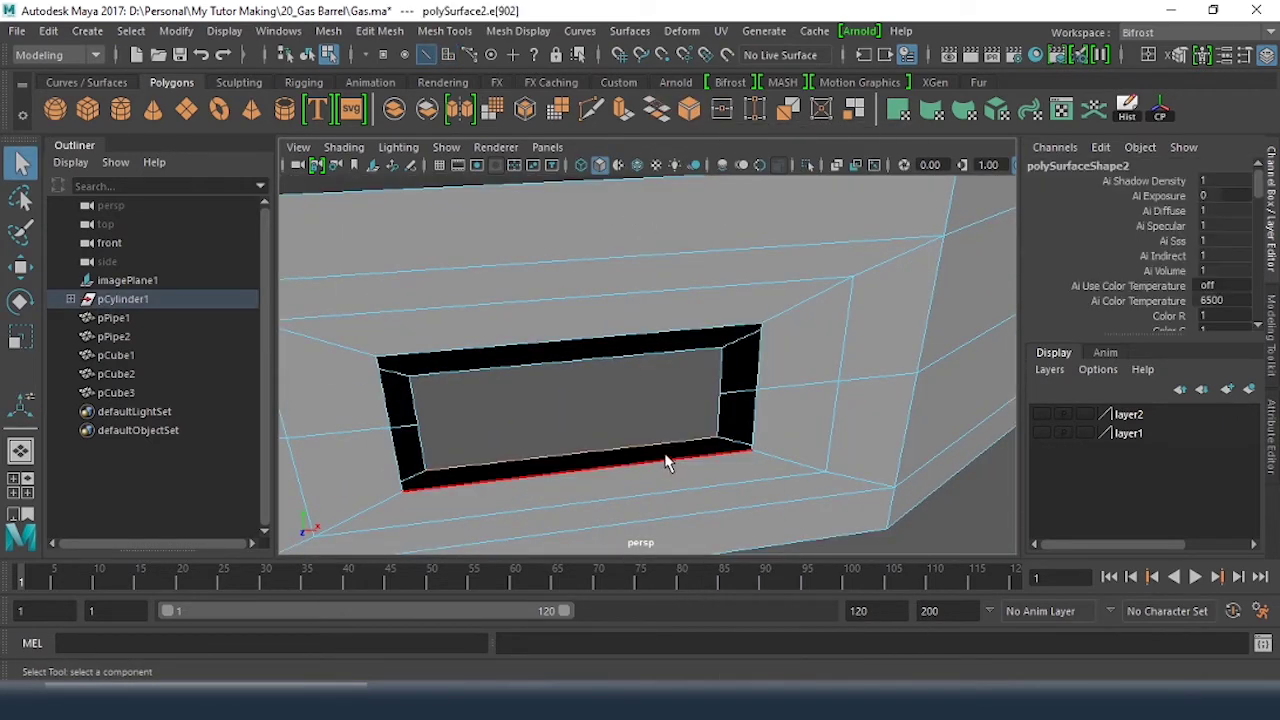
click(385, 32)
click(408, 115)
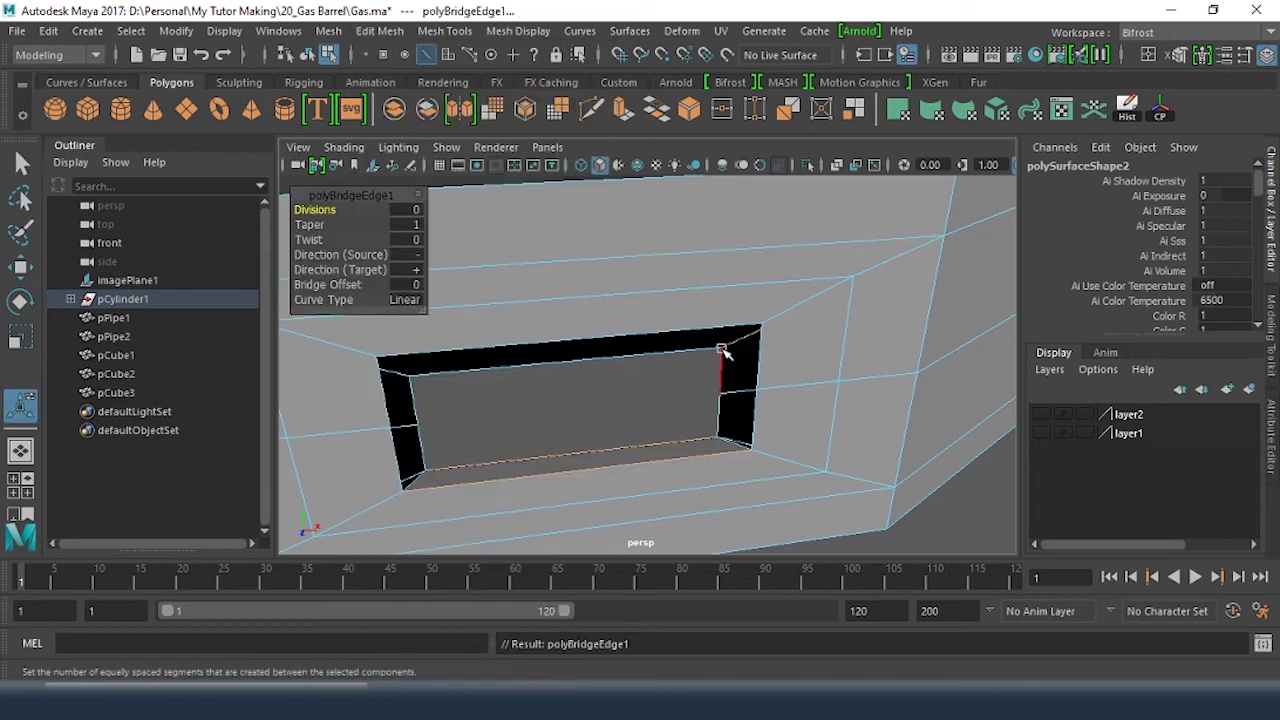
Step: Bridge the edge pairs along one short end and the upper side of the first slot
alt+right_drag(726, 354, 822, 362)
alt+middle_drag(822, 362, 726, 329)
click(667, 395)
shift+click(641, 379)
key(g)
click(668, 325)
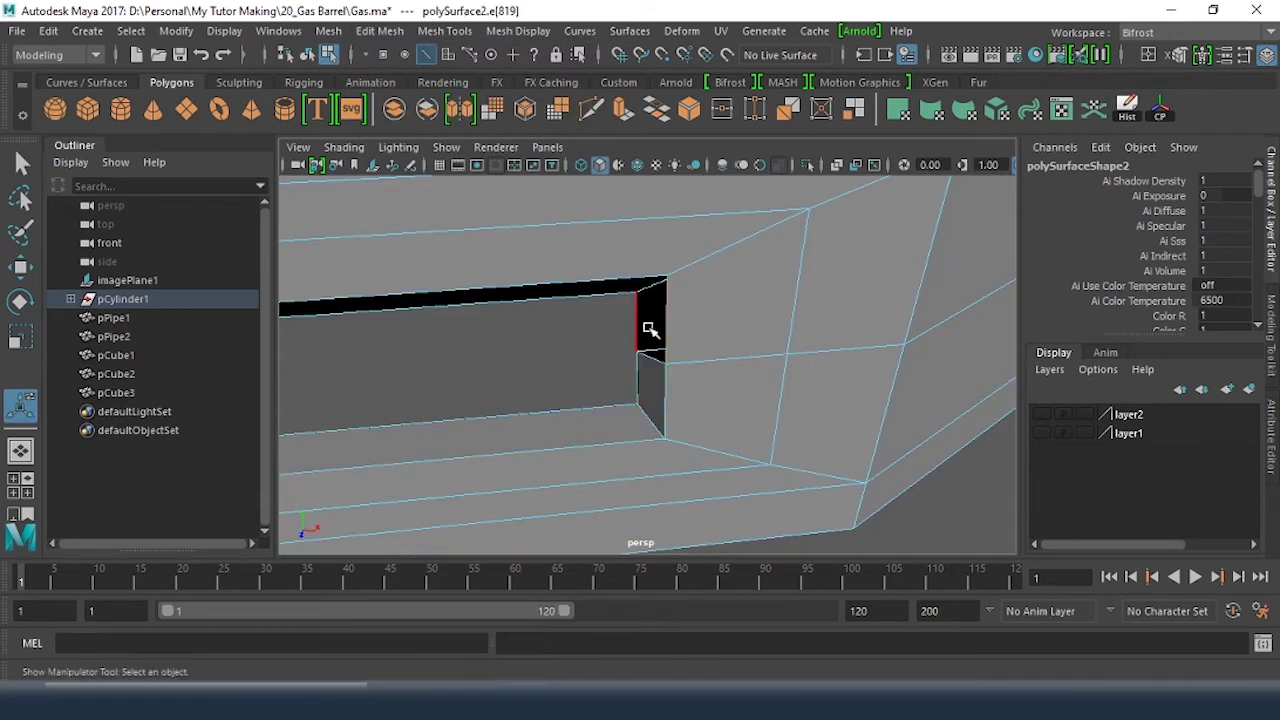
key(g)
click(610, 296)
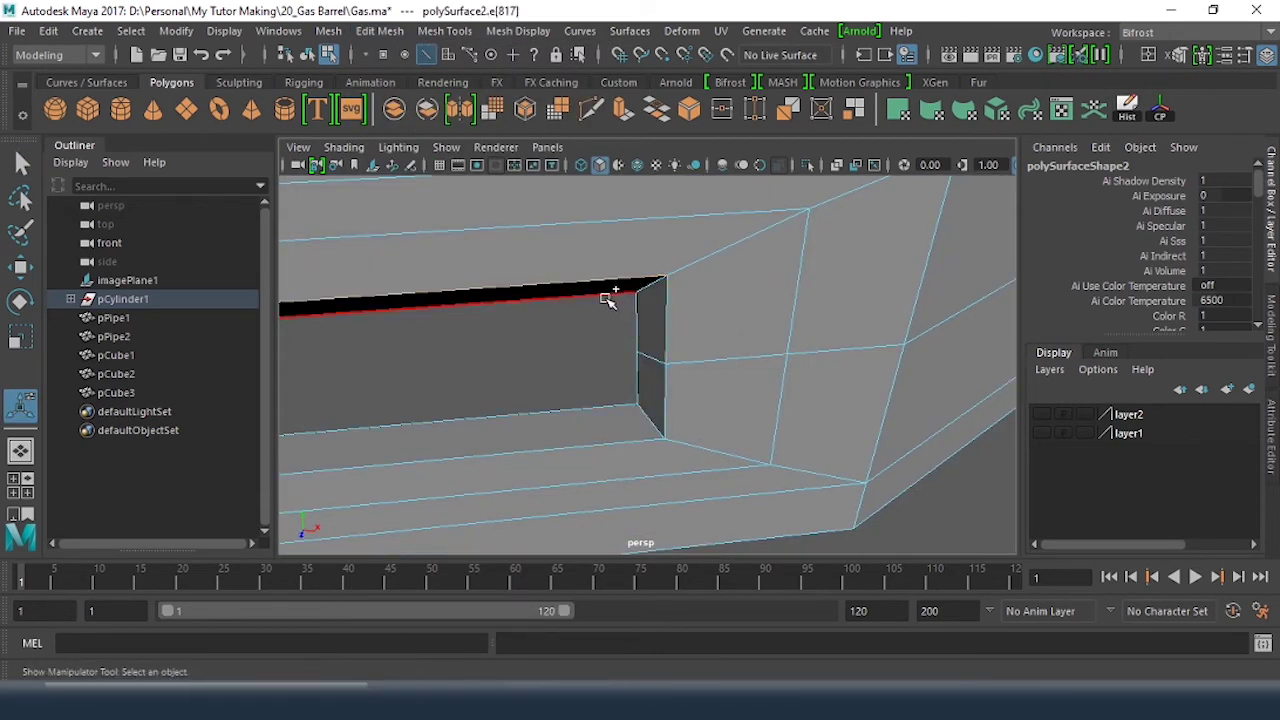
key(g)
Step: Bridge the upper and lower edge pairs at the opposite short end of the slot to close its wall
alt+drag(674, 360, 590, 346)
click(667, 337)
shift+click(593, 308)
key(g)
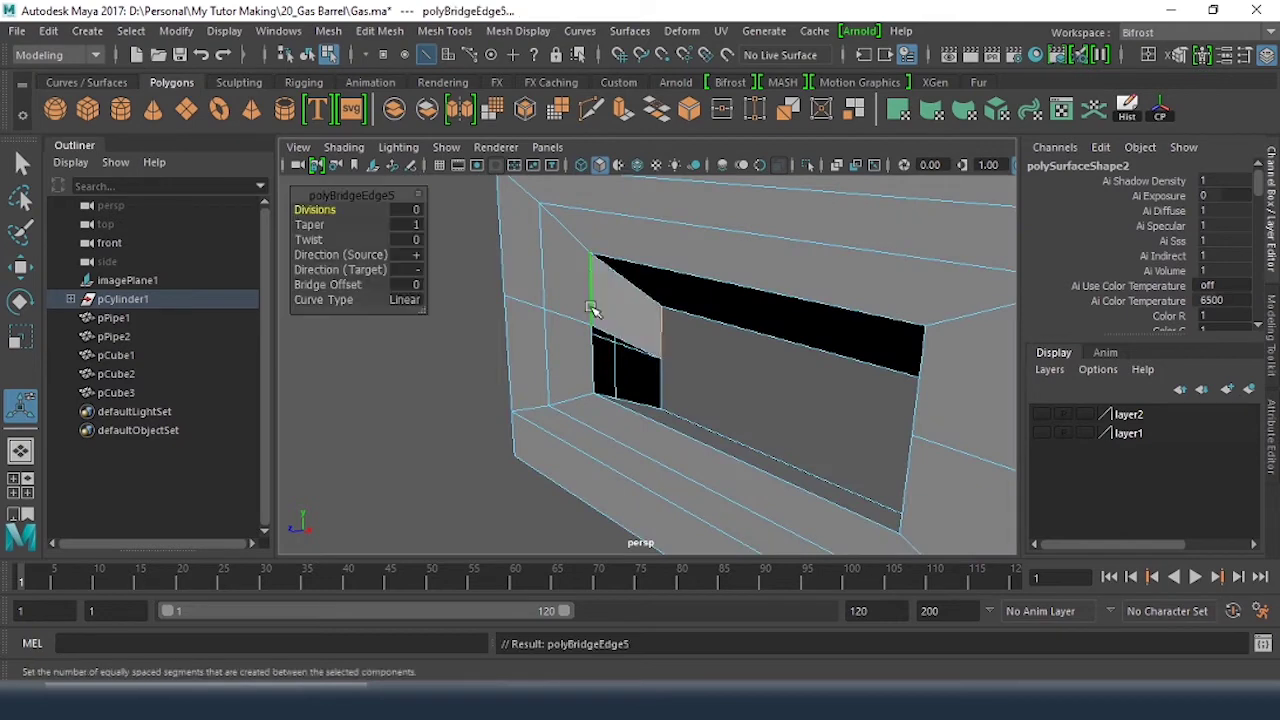
click(595, 357)
shift+click(658, 380)
key(g)
click(750, 425)
scroll(600, 388, down, 5)
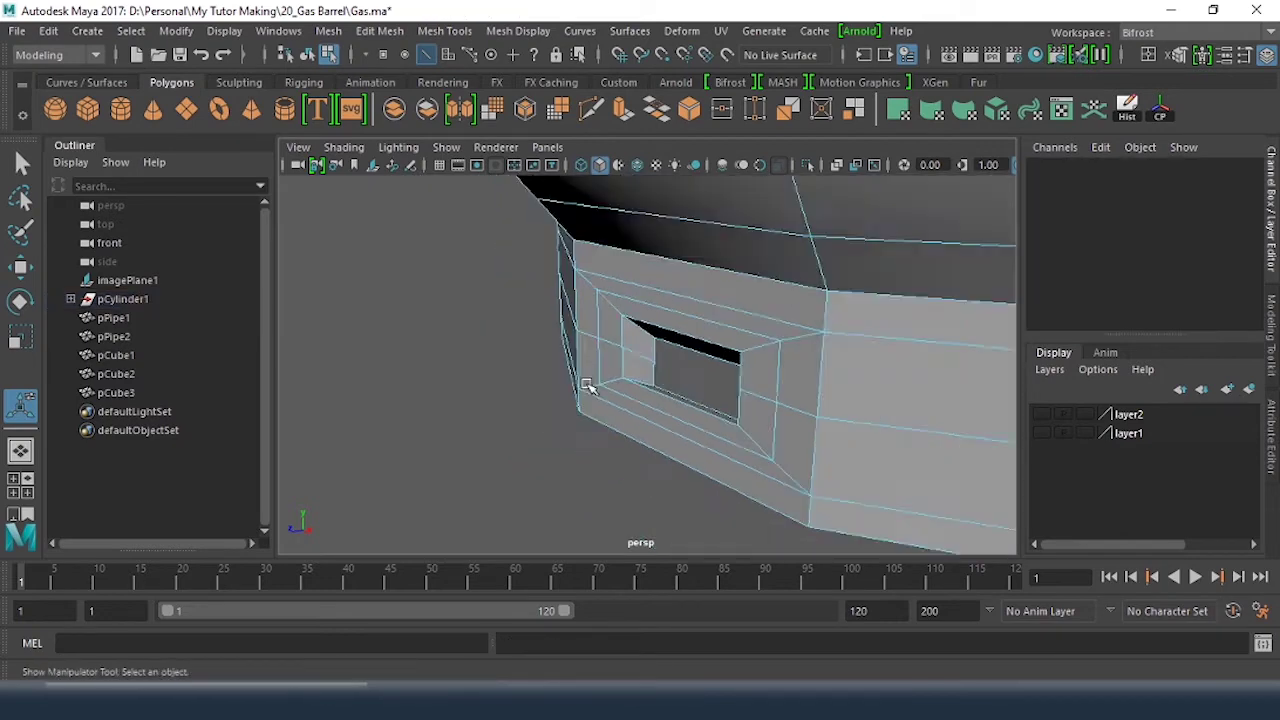
Step: Bridge the outer and inner border edges of the neighbouring slot opening to form its inner walls
mouse_move(588, 386)
alt+mouse_down()
mouse_move(643, 380)
mouse_move(570, 382)
alt+mouse_up()
alt+middle_drag(570, 382, 655, 378)
alt+drag(655, 378, 754, 423)
double_click(766, 487)
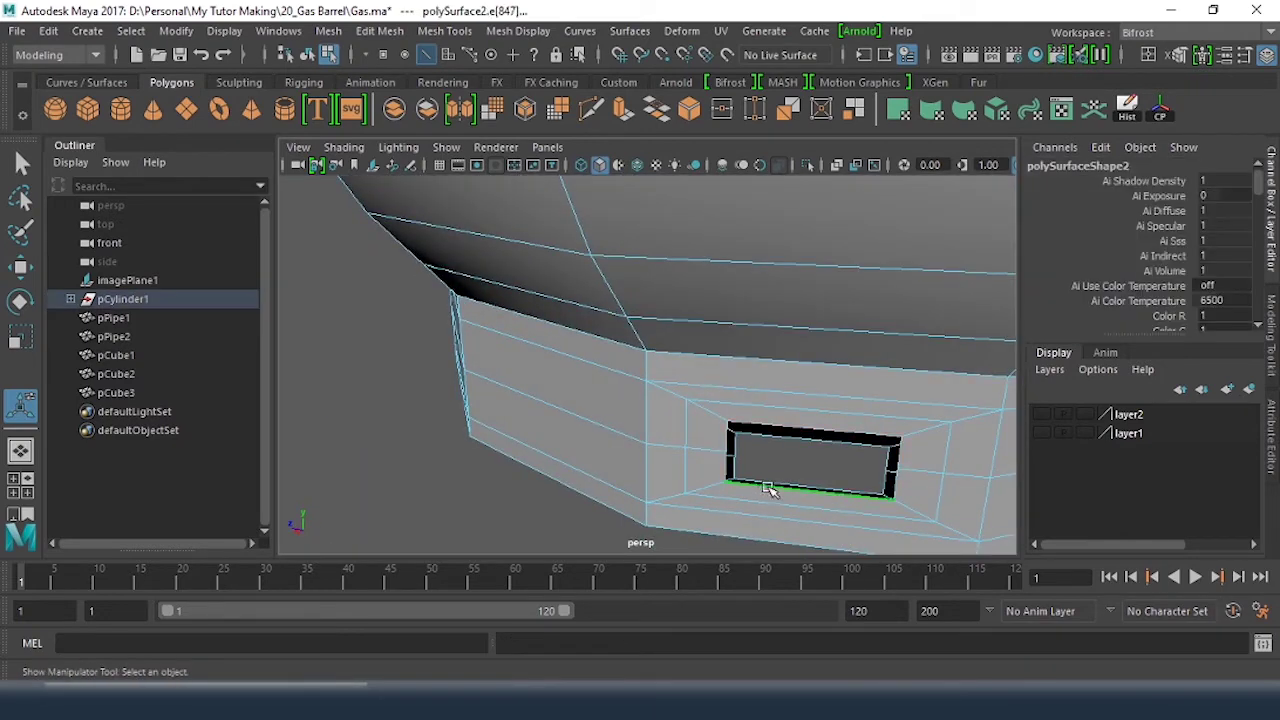
scroll(690, 437, up, 3)
alt+drag(766, 487, 780, 391)
key(g)
click(645, 416)
key(g)
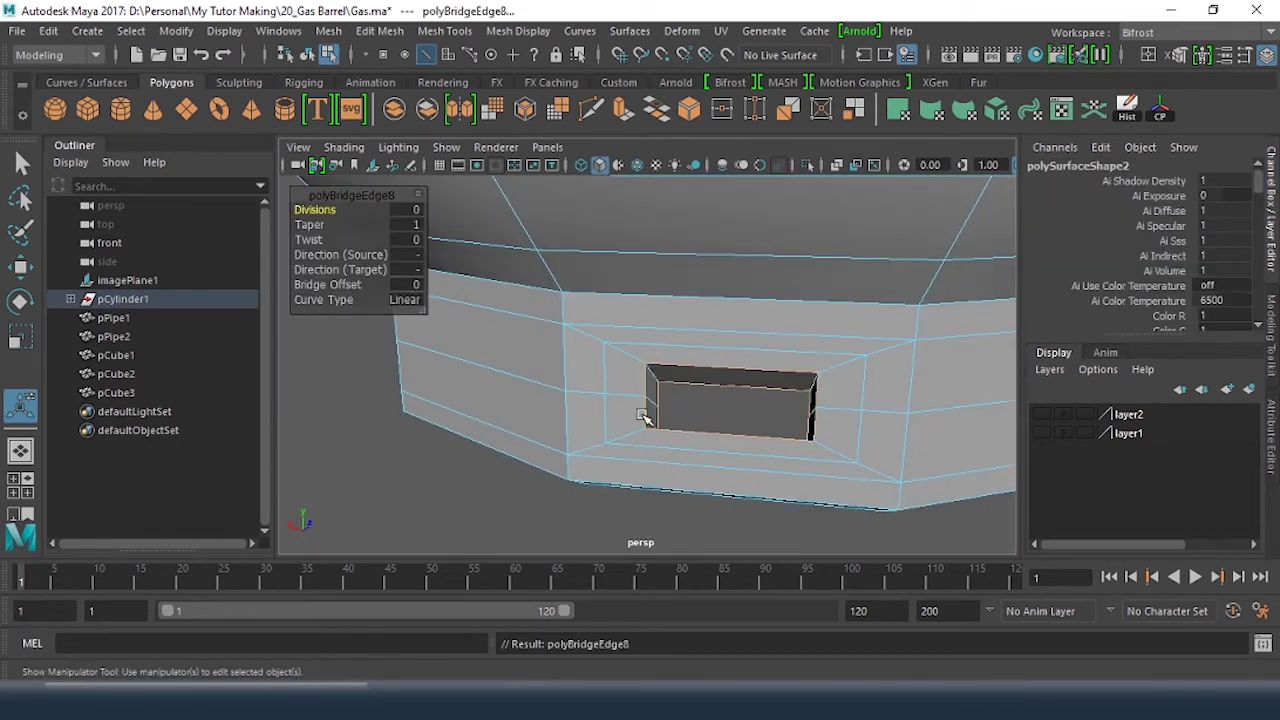
Step: Raise the inner border edge loops of the slots slightly to level them with the outer openings
alt+drag(690, 455, 762, 476)
double_click(720, 499)
key(w)
drag(811, 303, 812, 280)
alt+drag(720, 403, 990, 400)
double_click(696, 403)
drag(688, 345, 688, 330)
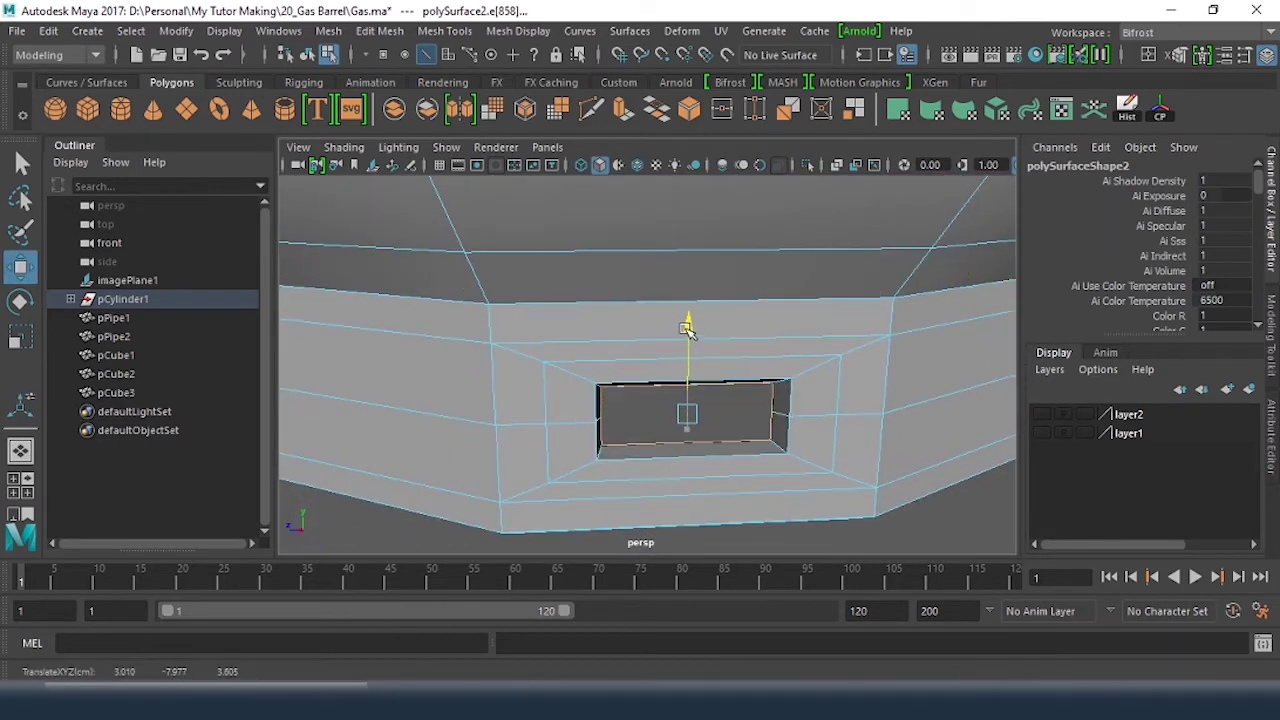
alt+drag(716, 385, 975, 400)
double_click(491, 331)
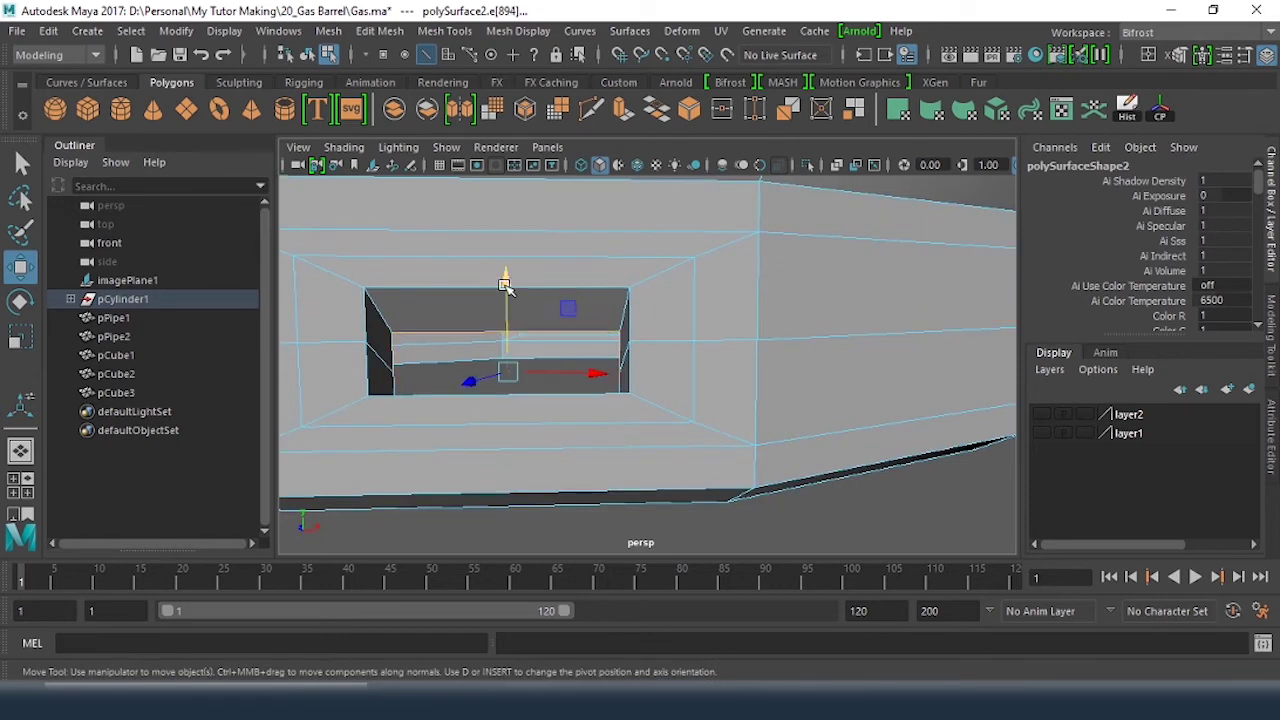
drag(508, 286, 700, 400)
Step: Try to bridge the border edges of the remaining open slot in the base ring
click(723, 337)
scroll(700, 400, down, 5)
click(713, 461)
scroll(610, 450, up, 5)
click(567, 450)
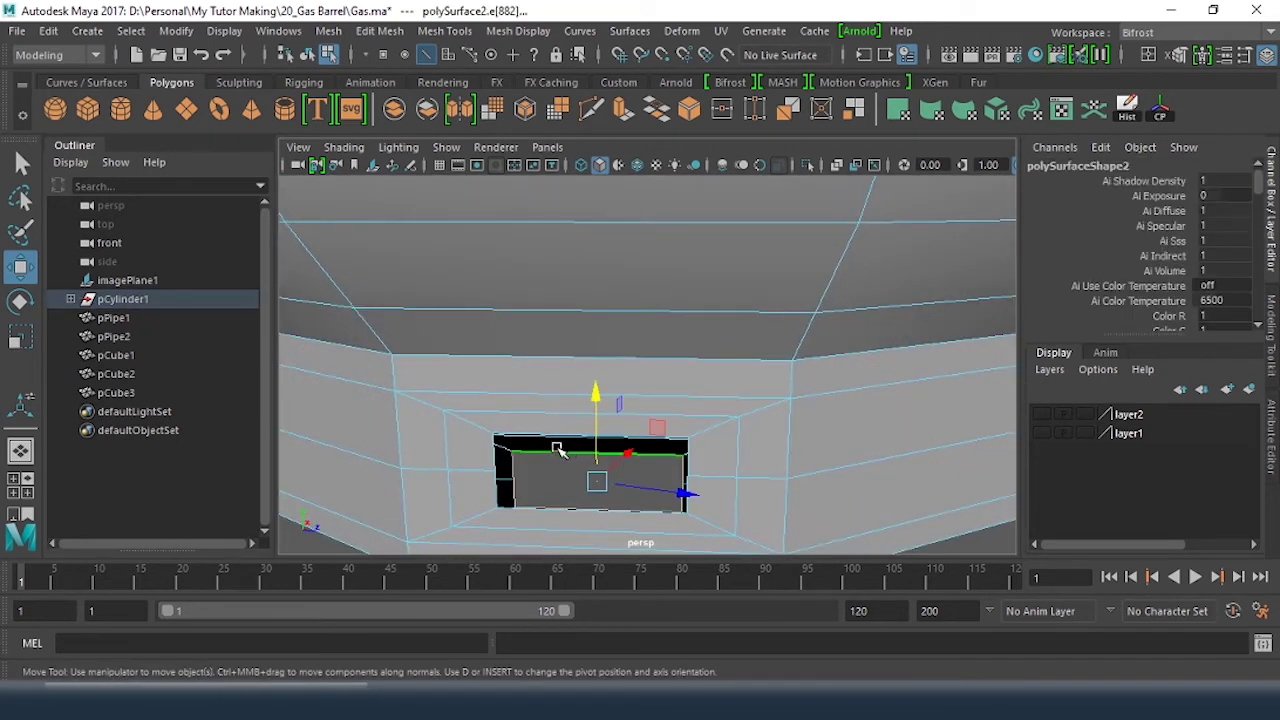
alt+drag(557, 448, 588, 420)
alt+middle_drag(588, 420, 674, 386)
click(556, 423)
key(g)
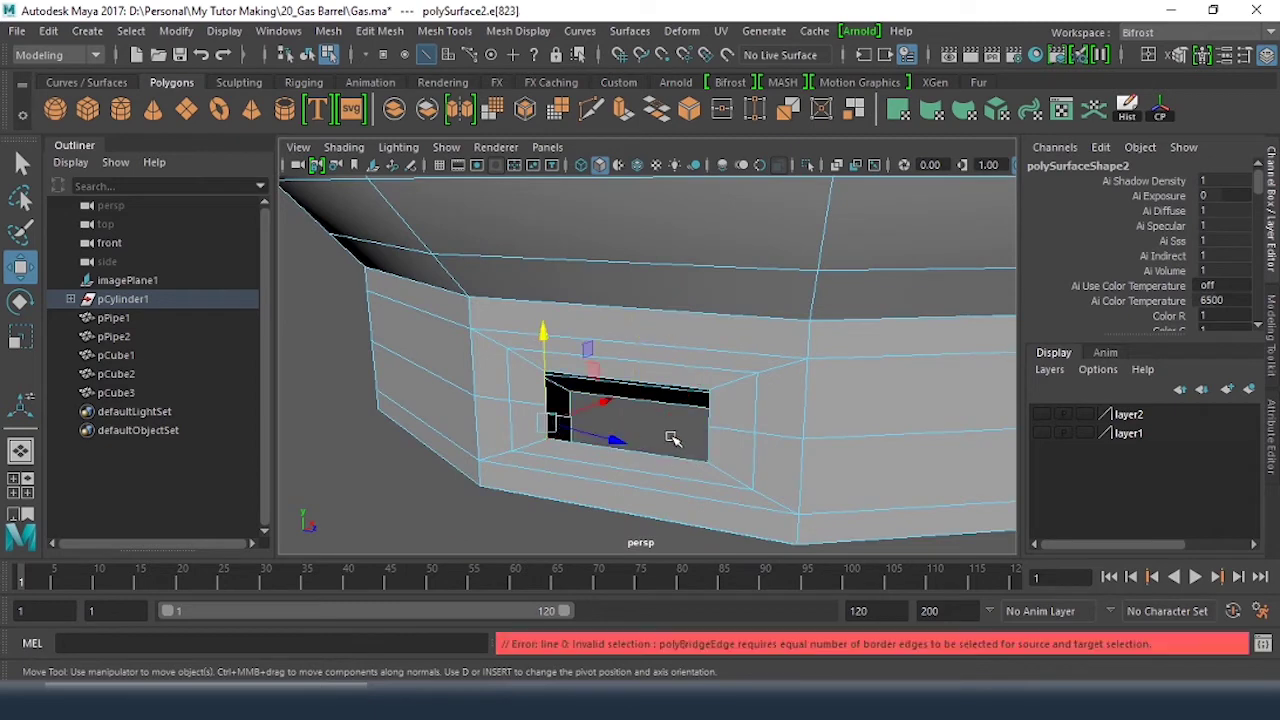
Step: Select both the inner and outer border loops of the remaining slot opening and bridge them
alt+drag(672, 440, 680, 326)
click(595, 348)
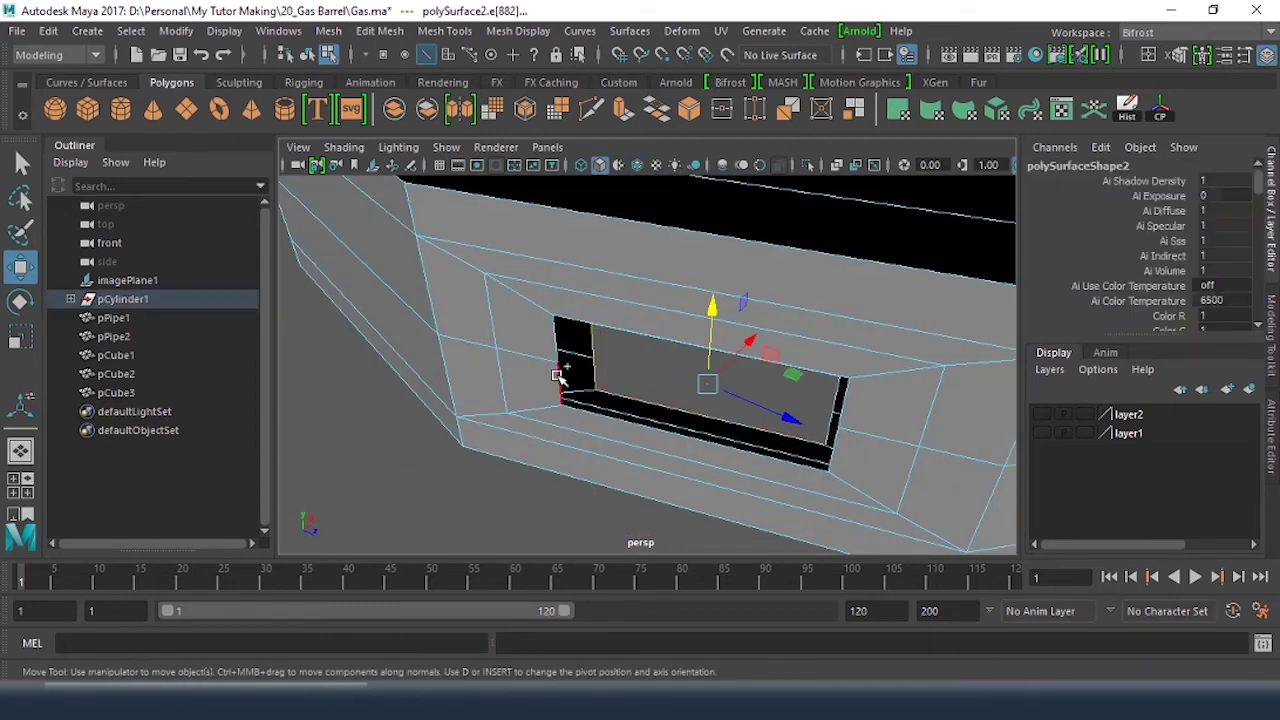
shift+double_click(557, 376)
click(380, 31)
click(404, 98)
key(ctrl+z)
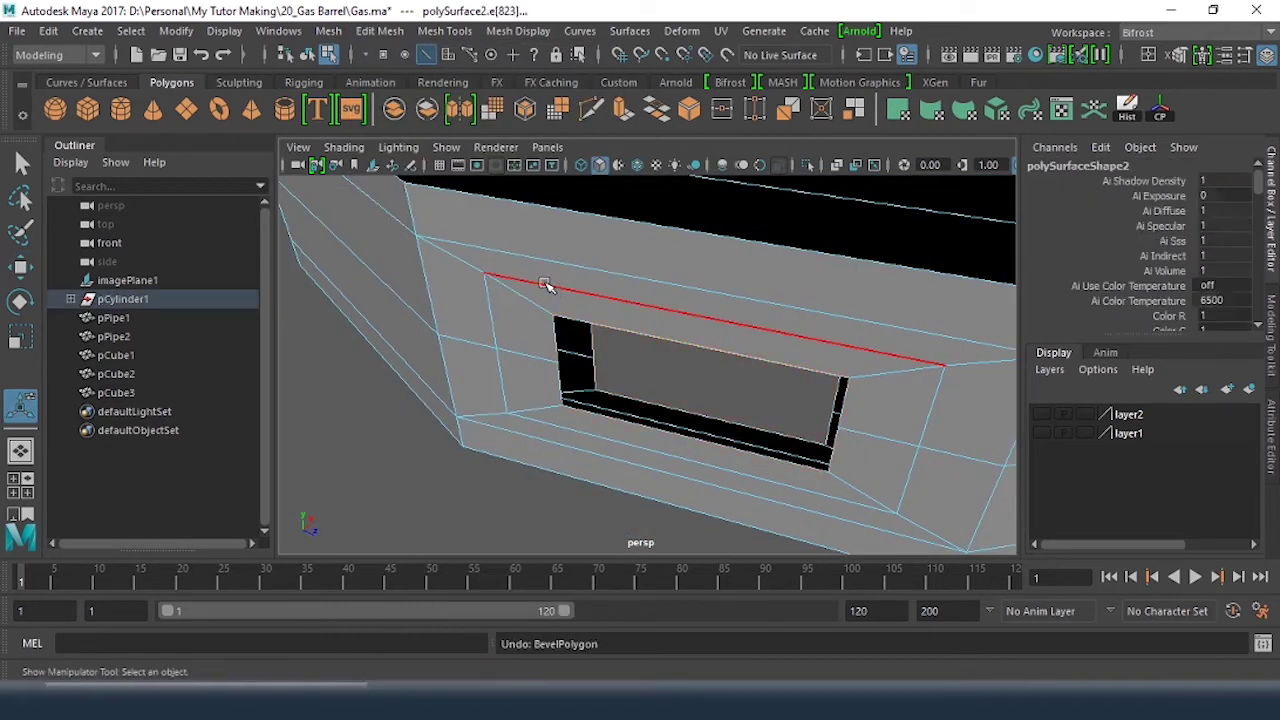
click(379, 31)
click(400, 114)
Step: Raise the inner border edge loop of the newly bridged slot slightly to level its opening
click(697, 415)
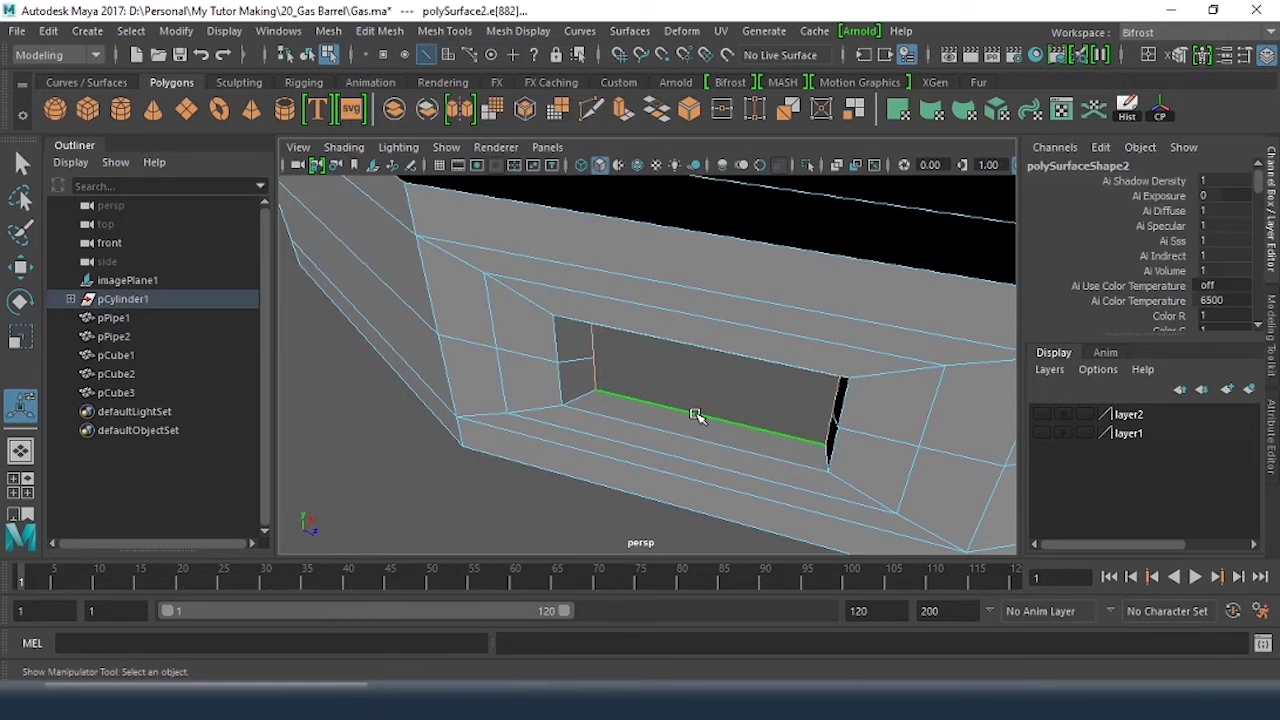
alt+drag(697, 415, 680, 371)
key(w)
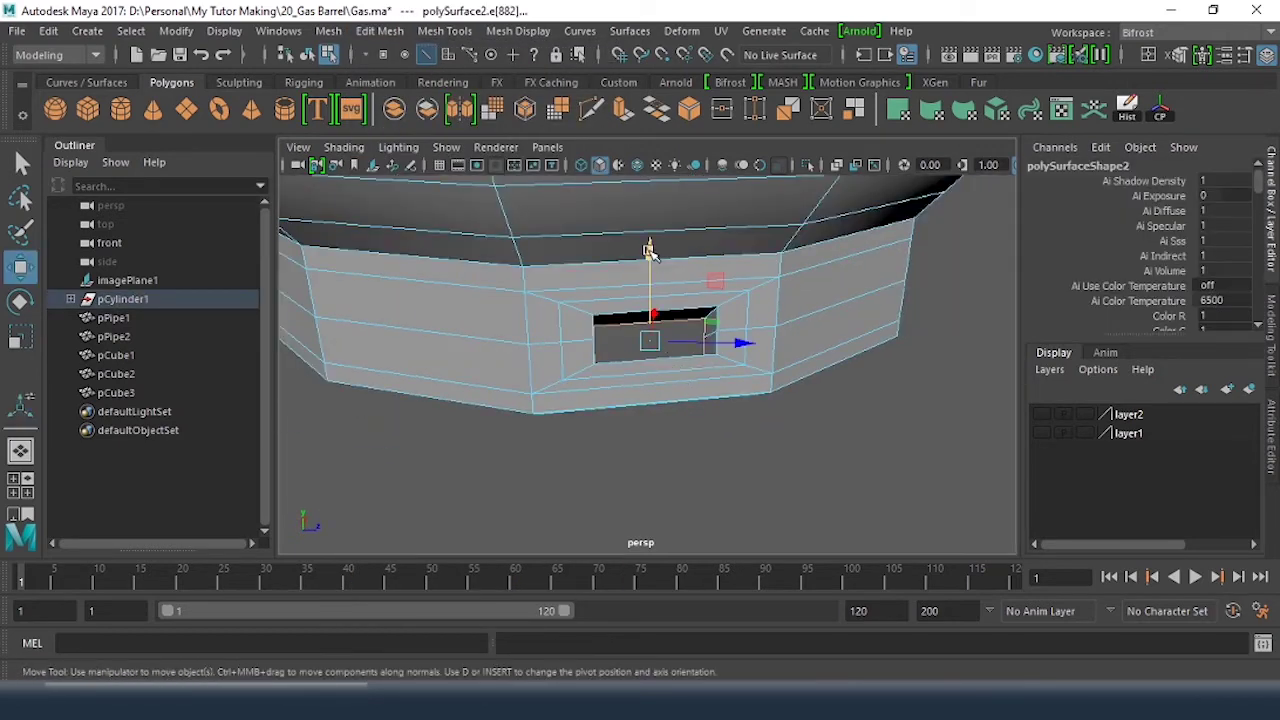
drag(649, 250, 651, 246)
click(782, 465)
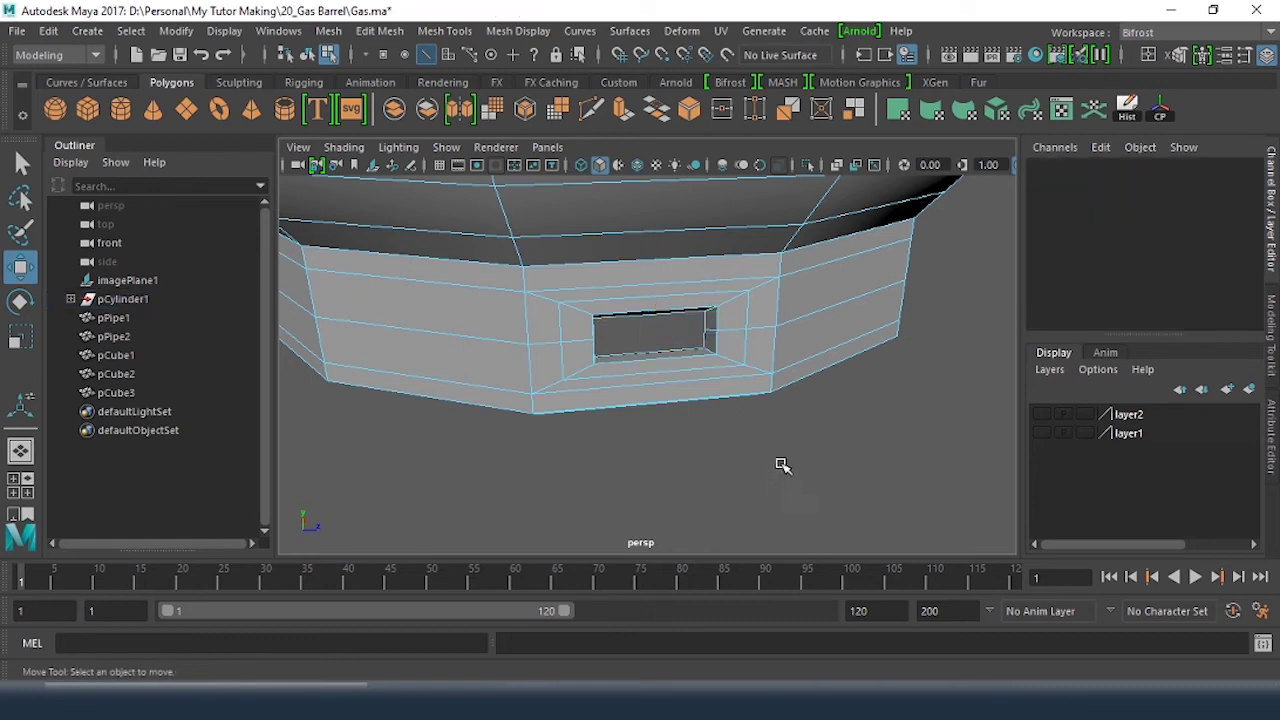
Step: Display the cylinder body with smooth mesh preview and return it to object selection mode
scroll(759, 453, down, 5)
alt+drag(759, 453, 780, 371)
alt+middle_drag(752, 376, 746, 409)
alt+right_drag(746, 409, 733, 413)
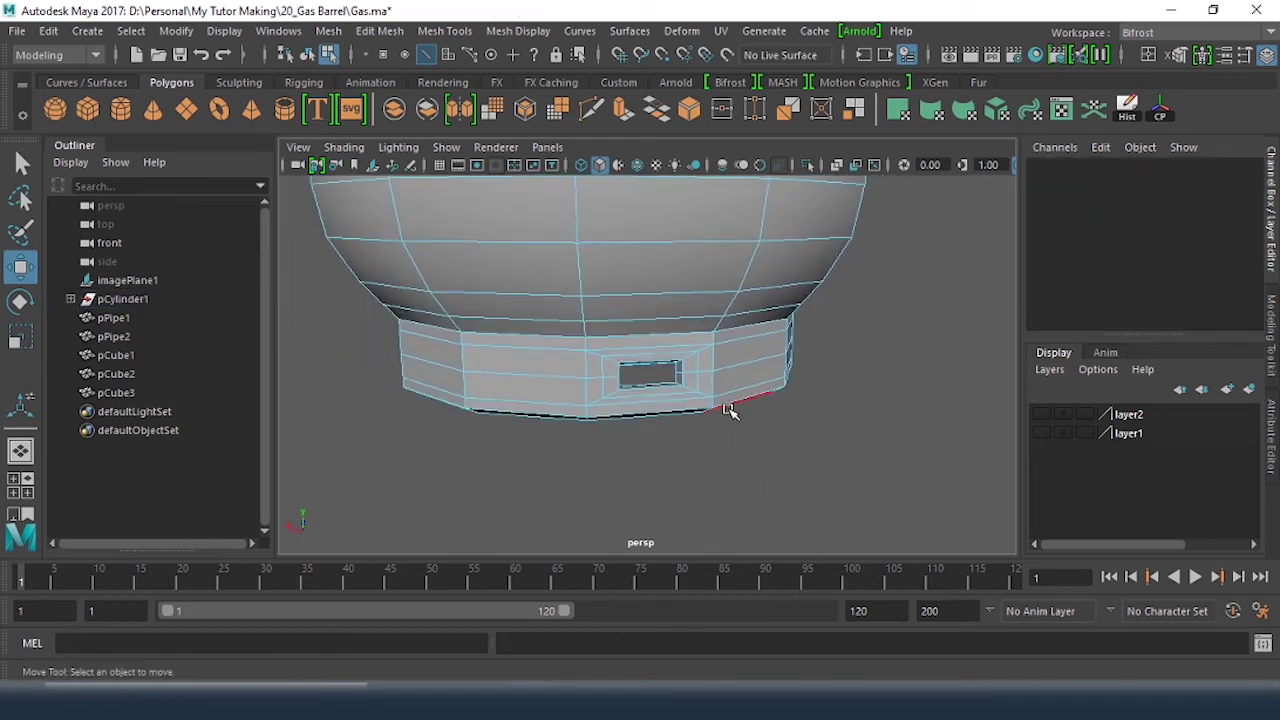
key(3)
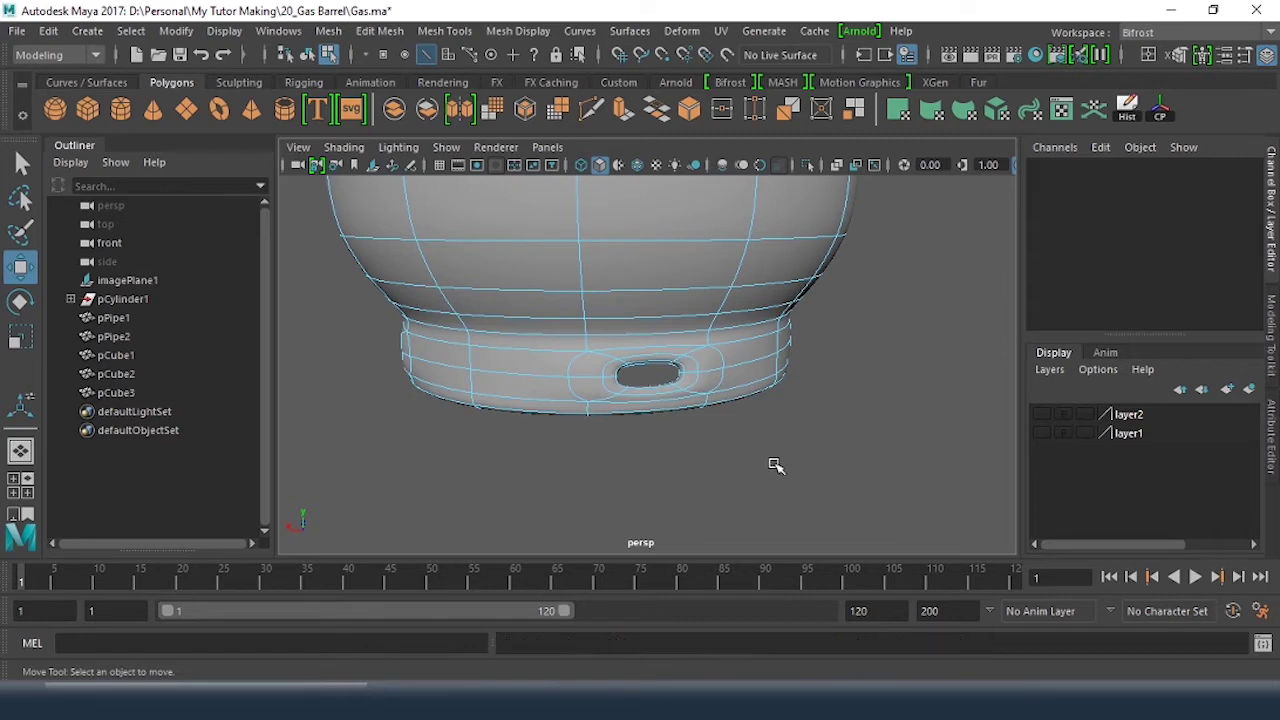
alt+right_drag(834, 438, 740, 406)
alt+drag(740, 406, 690, 418)
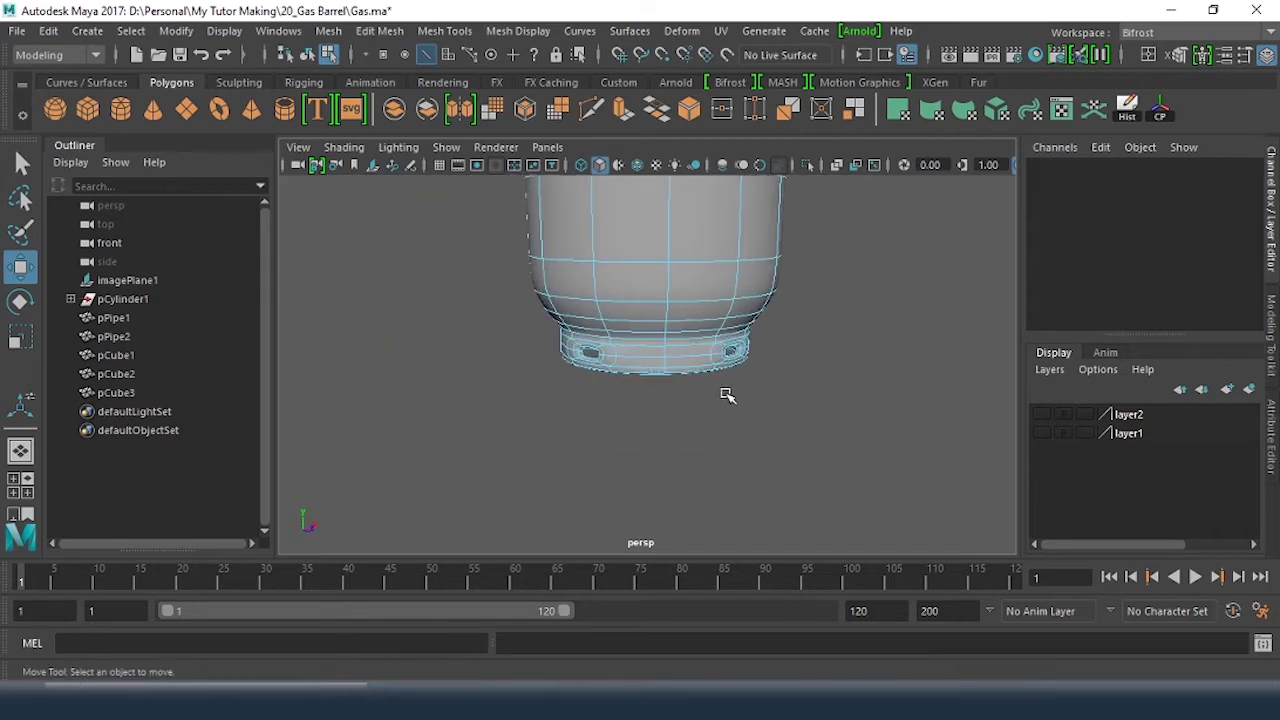
alt+middle_drag(765, 388, 757, 477)
alt+right_drag(757, 477, 682, 411)
alt+middle_drag(797, 383, 772, 450)
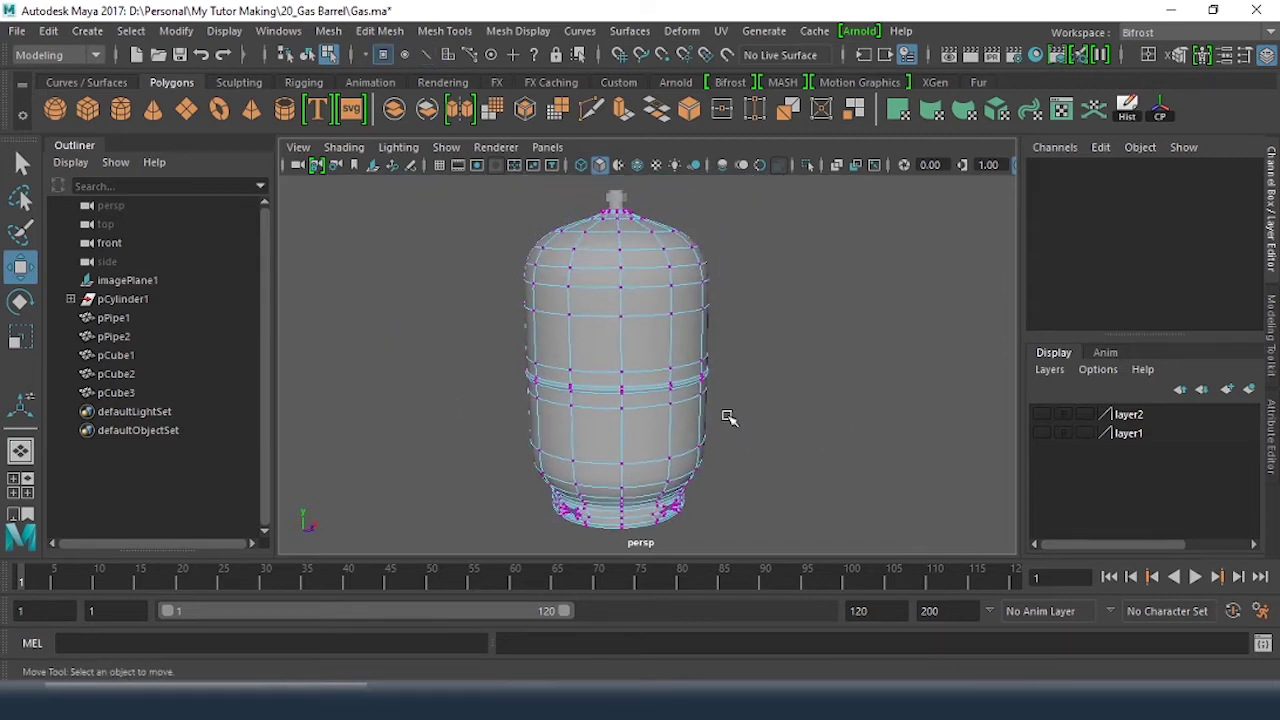
right_drag(699, 398, 791, 135)
click(851, 312)
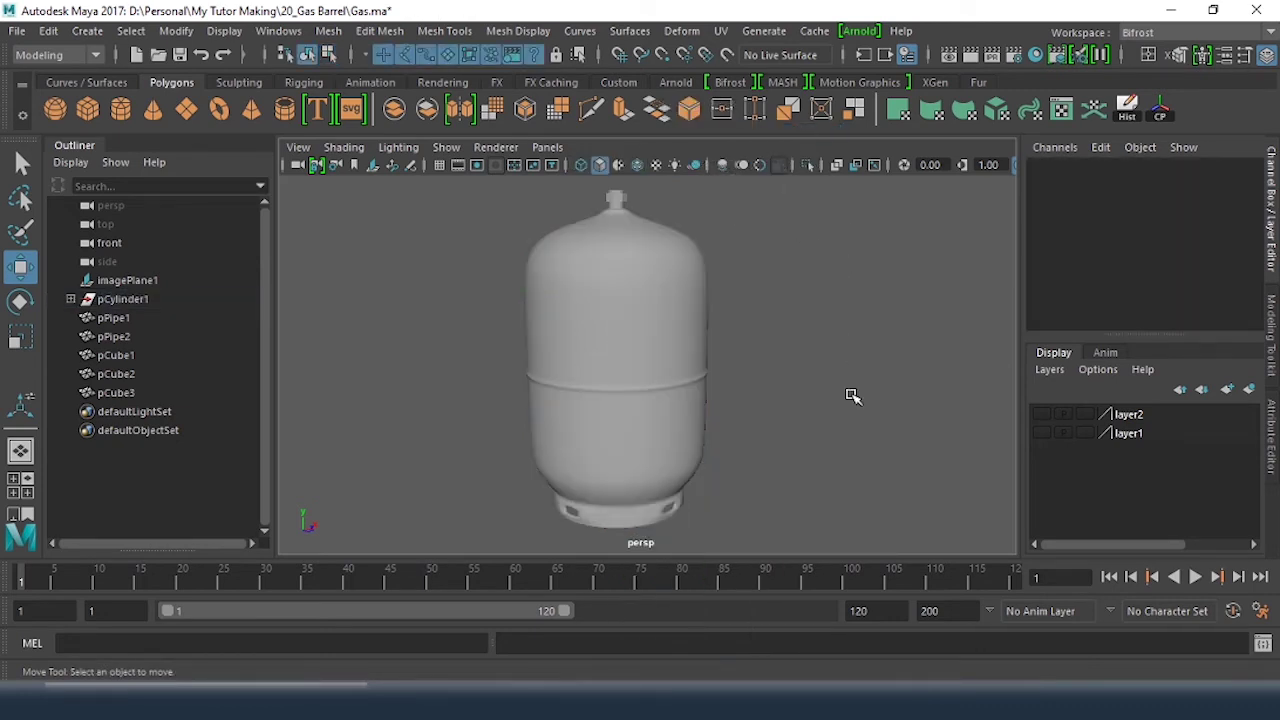
Step: Make layer2 with the handle visible again while keeping layer1 hidden
alt+middle_drag(792, 396, 812, 305)
alt+right_drag(650, 408, 720, 460)
alt+drag(755, 475, 523, 443)
alt+right_drag(612, 408, 684, 383)
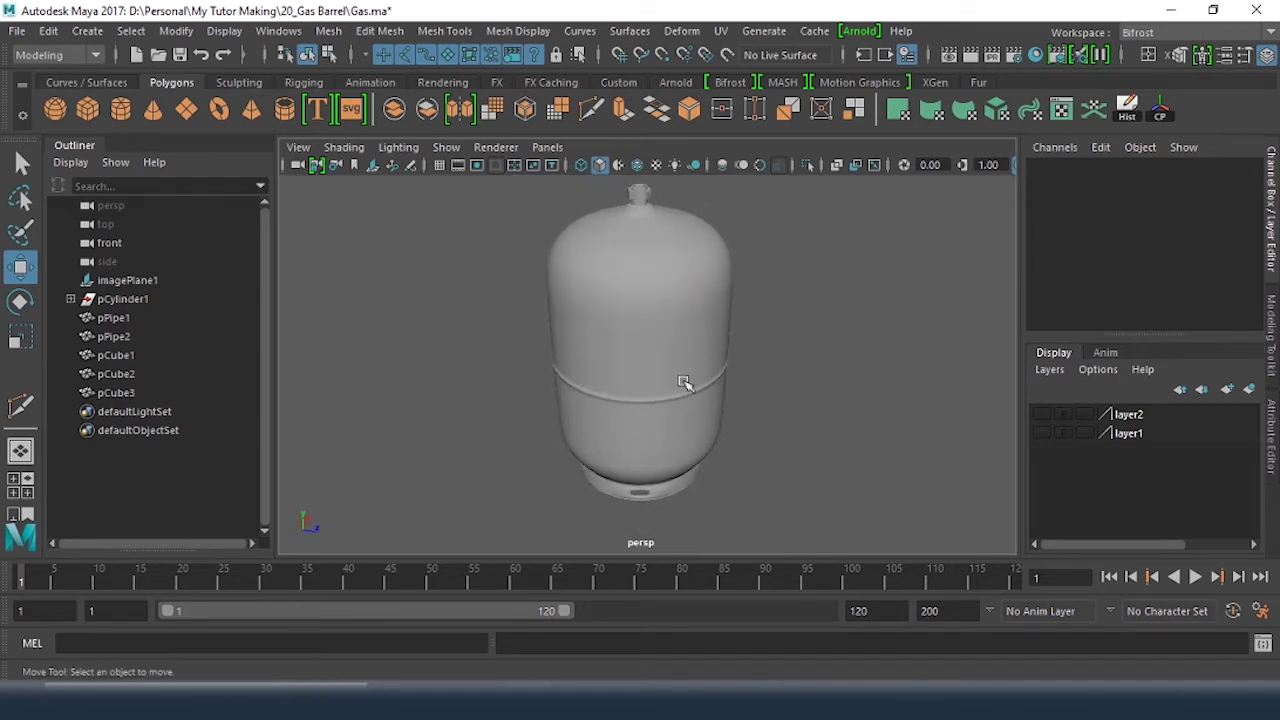
click(1041, 414)
click(1041, 433)
click(1041, 433)
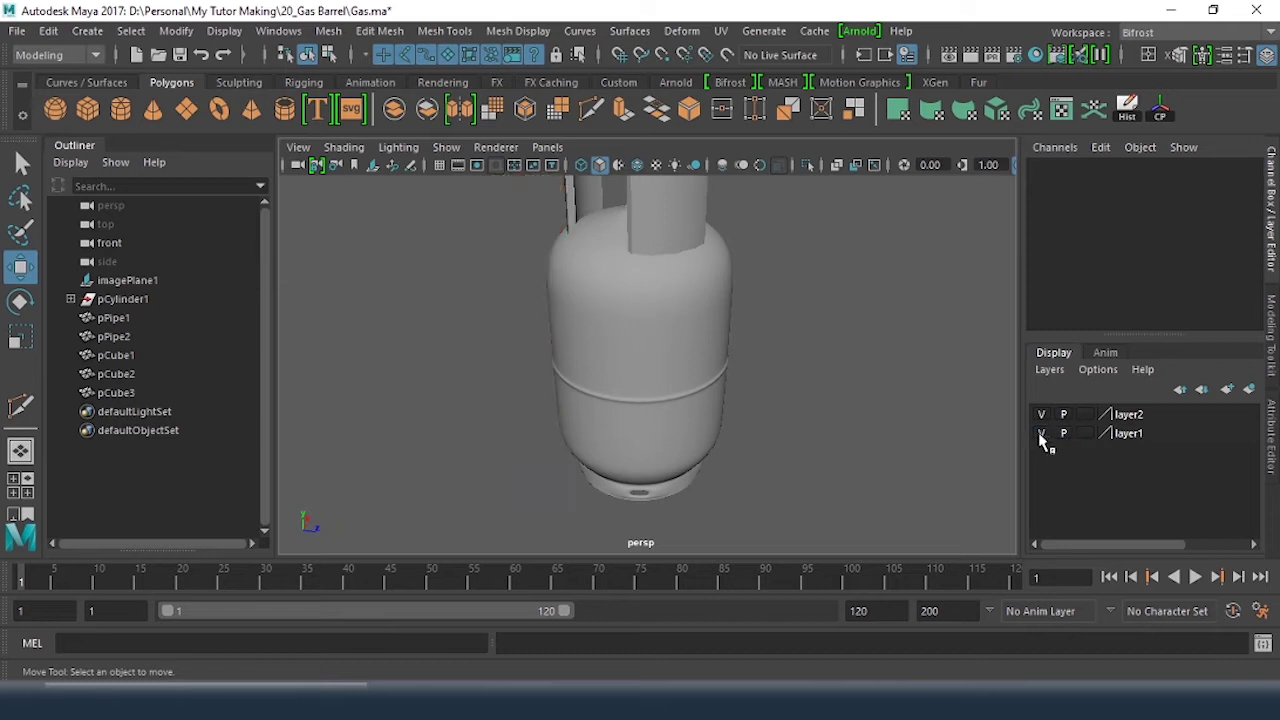
Step: Examine the cylinder body, handle and slotted base ring from several angles
alt+right_drag(957, 358, 820, 335)
alt+drag(820, 335, 742, 300)
alt+right_drag(742, 300, 814, 300)
alt+drag(800, 325, 686, 337)
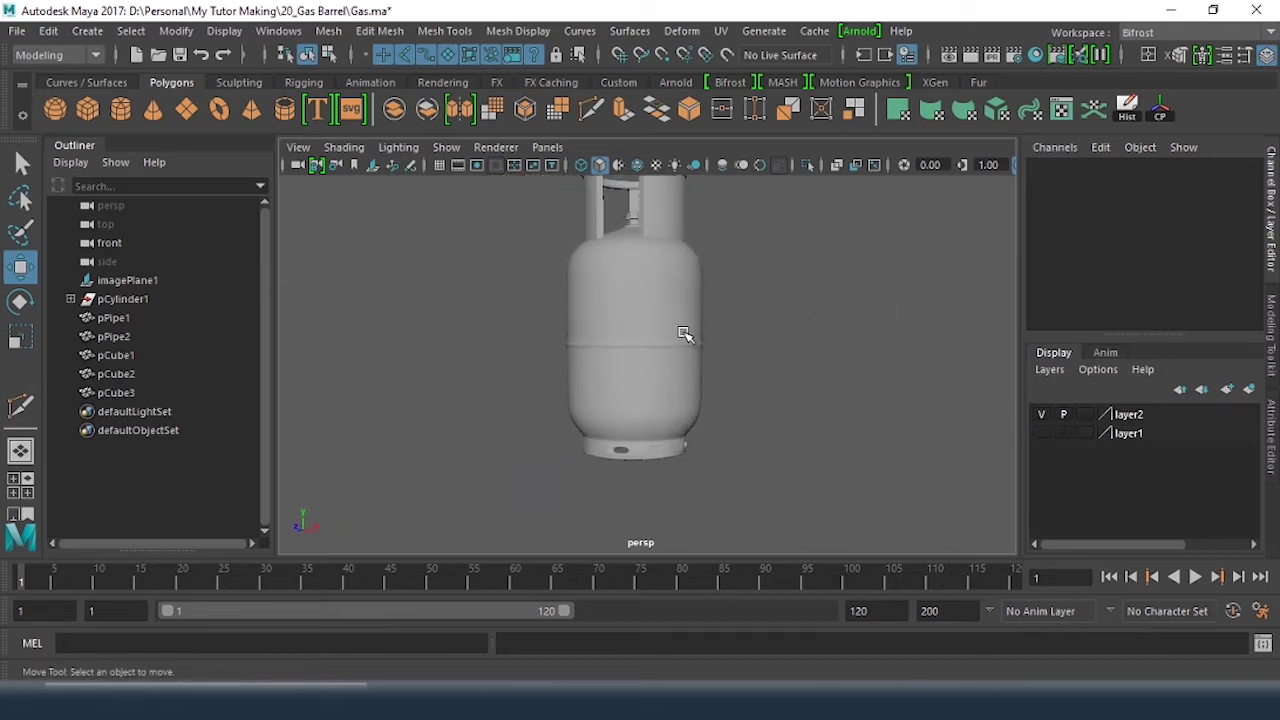
alt+right_drag(686, 337, 848, 364)
alt+drag(828, 360, 803, 397)
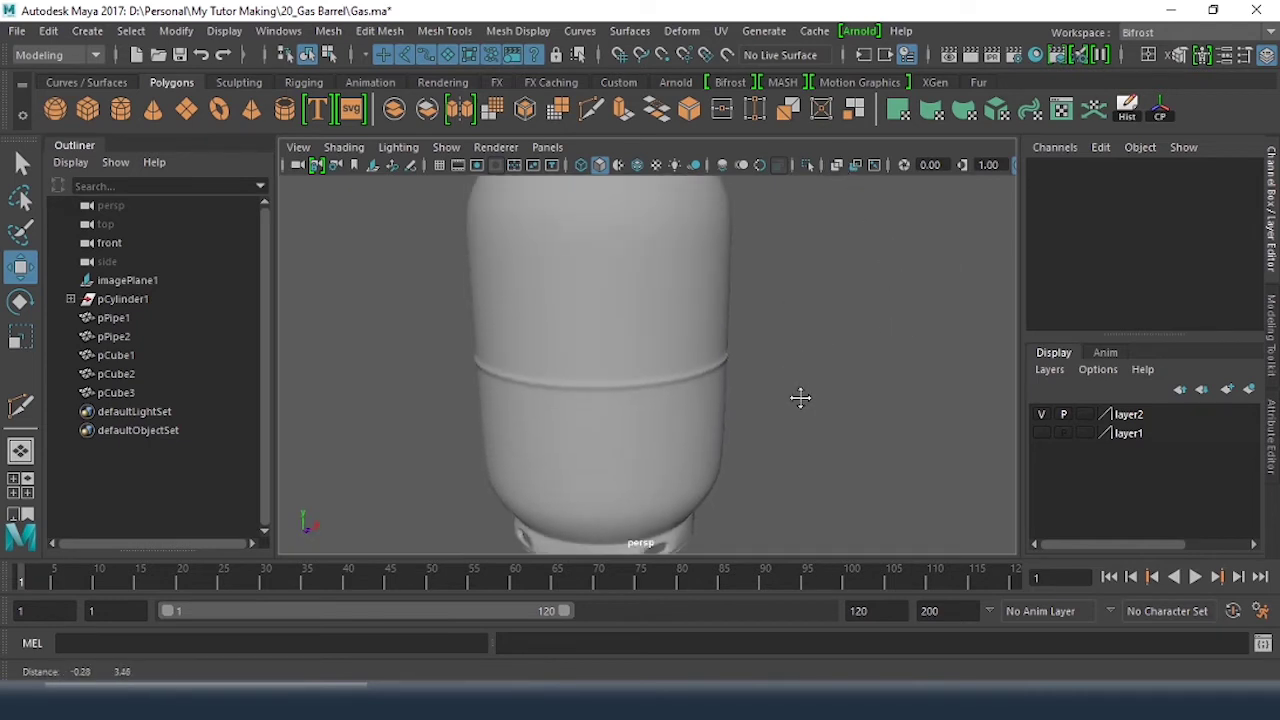
mouse_move(803, 397)
alt+right_down()
mouse_move(740, 350)
mouse_move(794, 417)
alt+right_up()
alt+drag(794, 417, 723, 449)
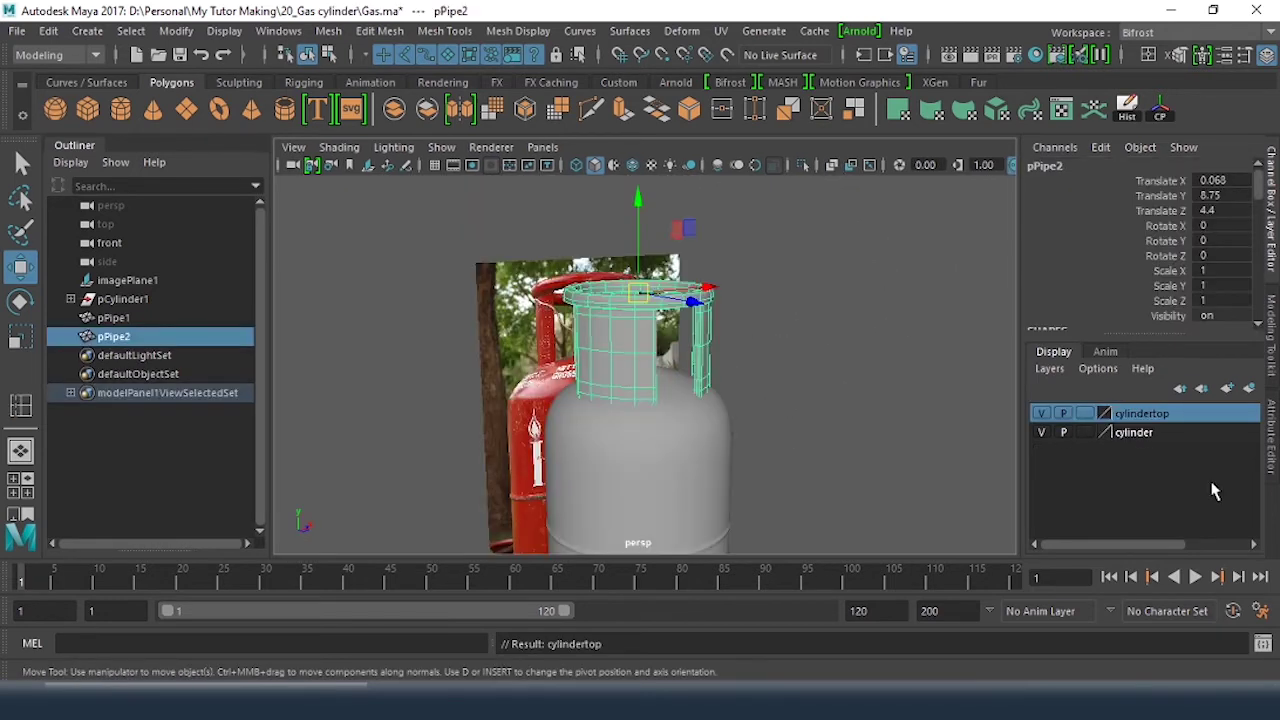
Step: Hide the cylinder and cylindertop layers, and select and frame the round inner piece of the valve
click(878, 327)
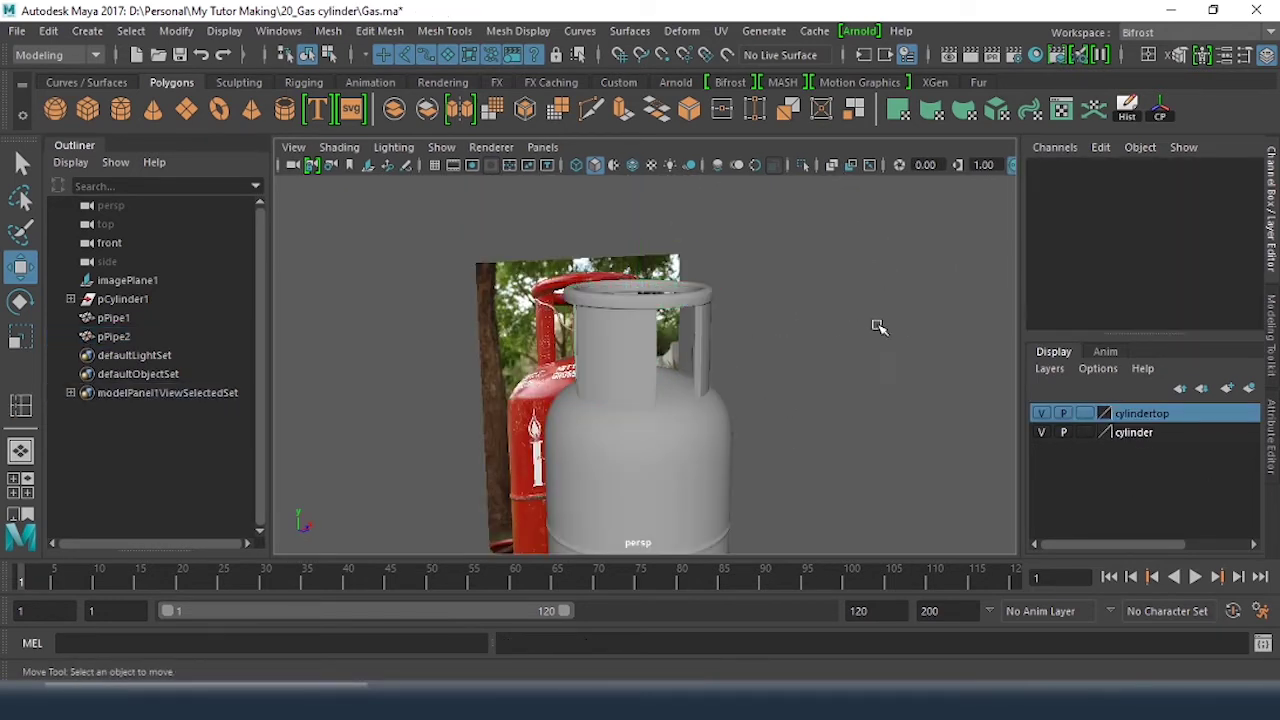
click(1041, 433)
click(1041, 414)
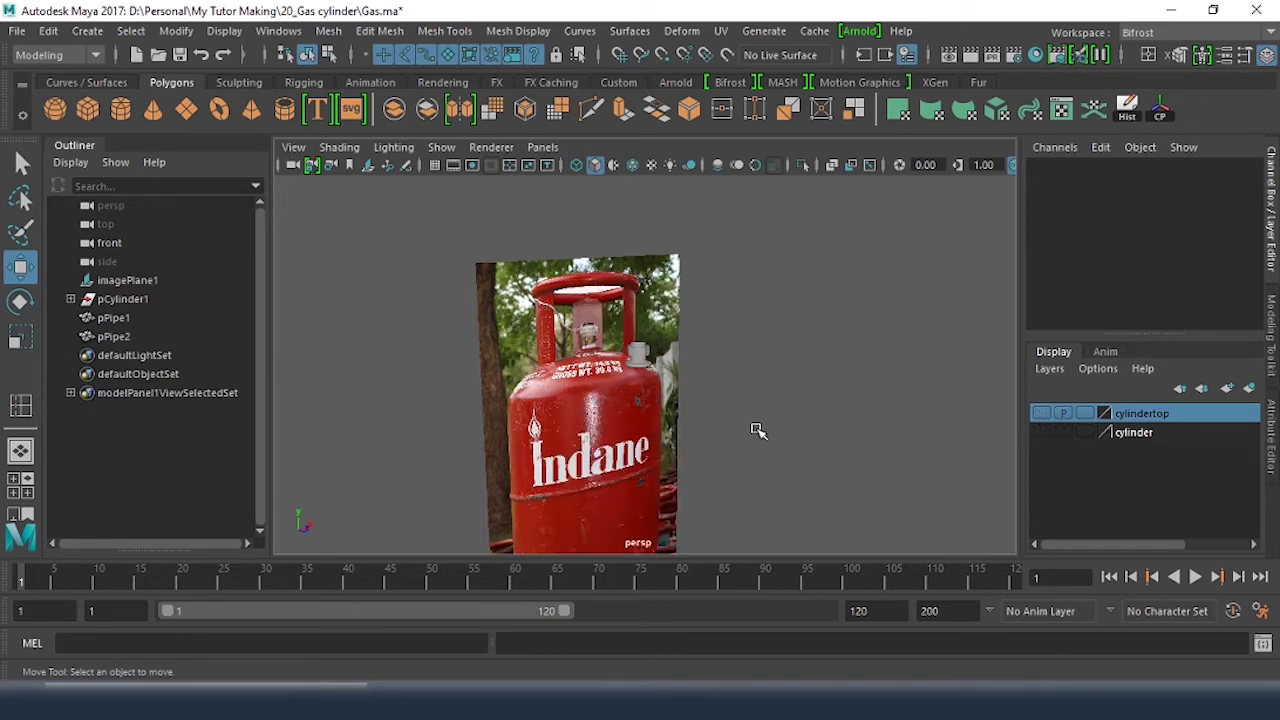
alt+drag(645, 377, 686, 425)
alt+right_drag(645, 377, 914, 405)
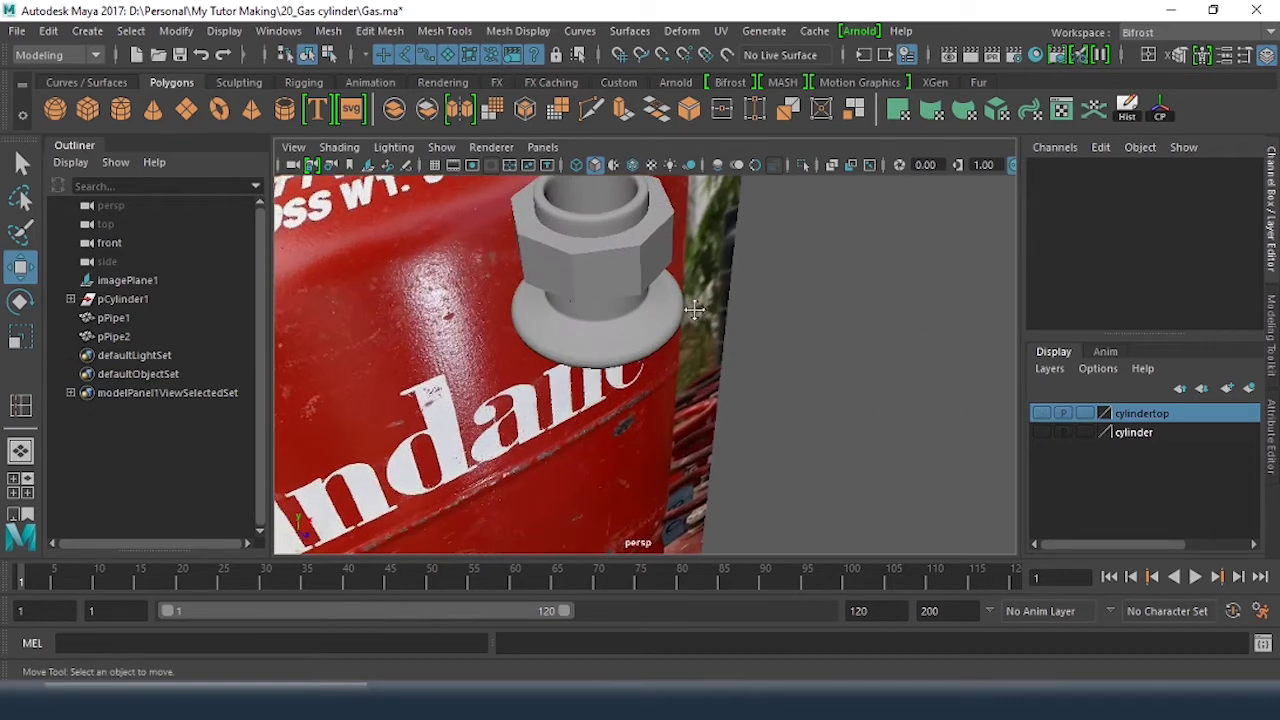
alt+middle_drag(680, 309, 681, 397)
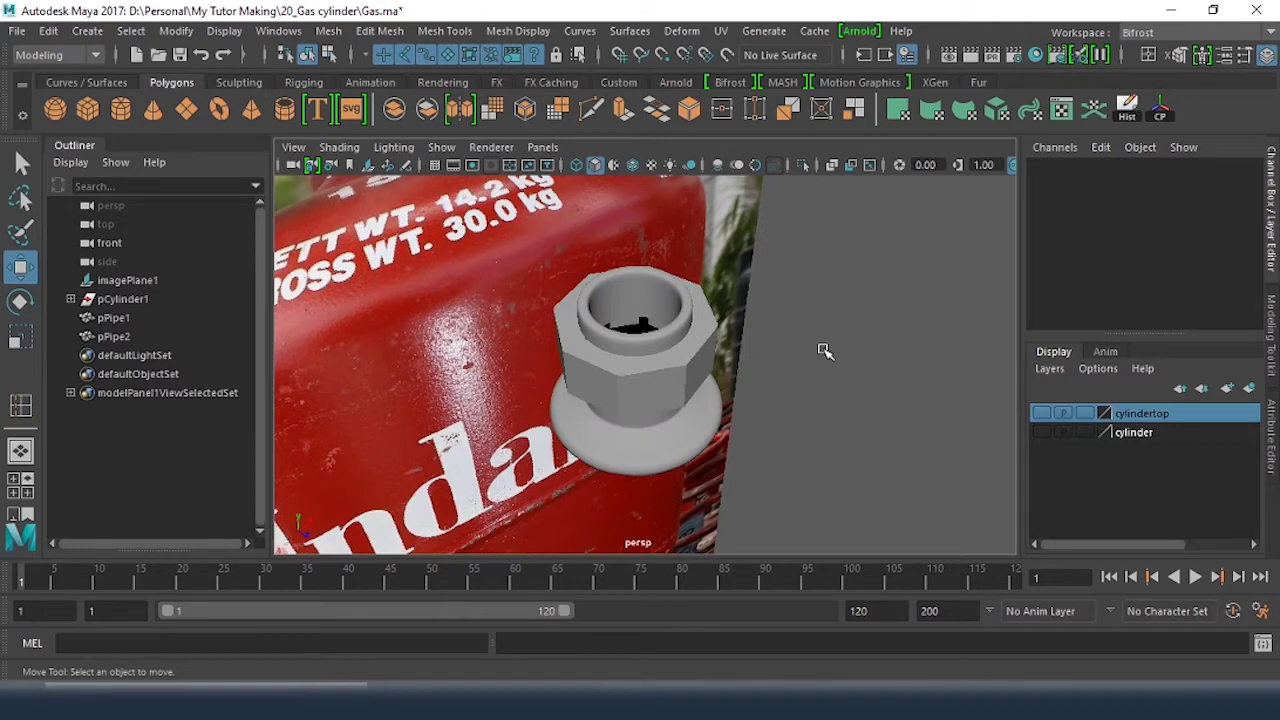
click(691, 306)
key(f)
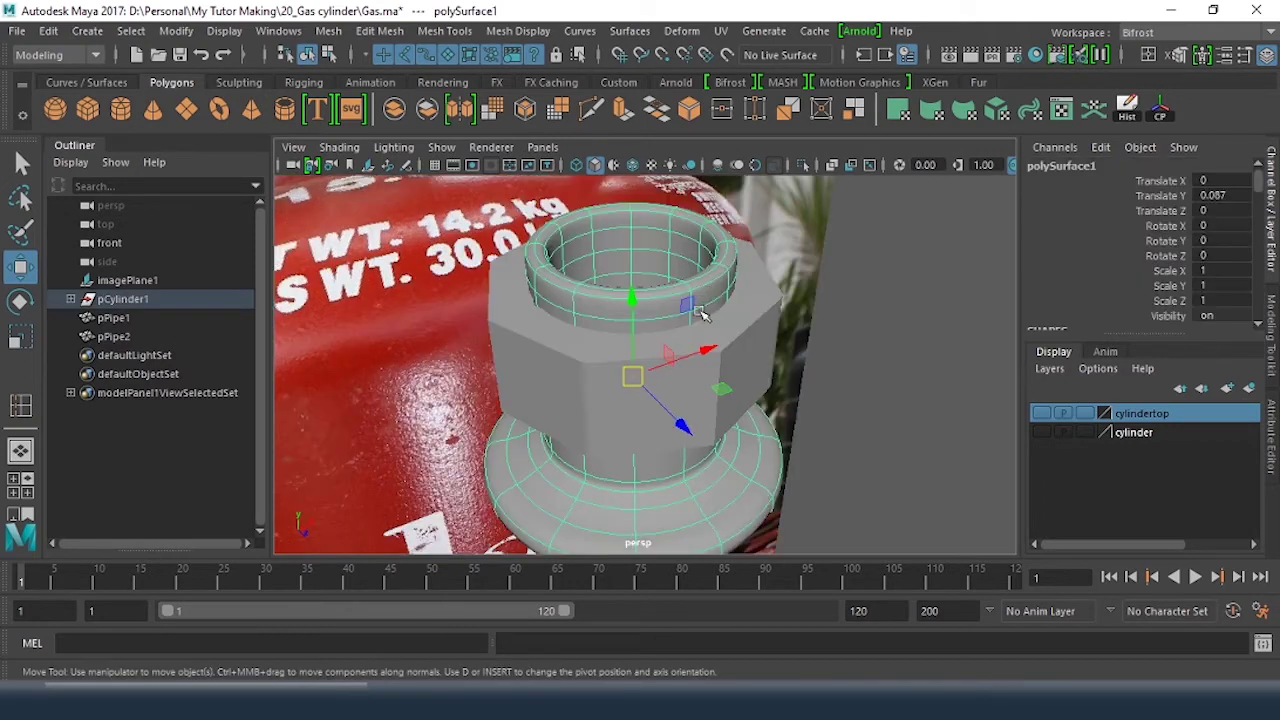
Step: Delete the inner wall face loops of the round piece's opening and display it without smooth mesh preview
alt+drag(683, 291, 702, 334)
right_drag(663, 180, 661, 212)
click(637, 226)
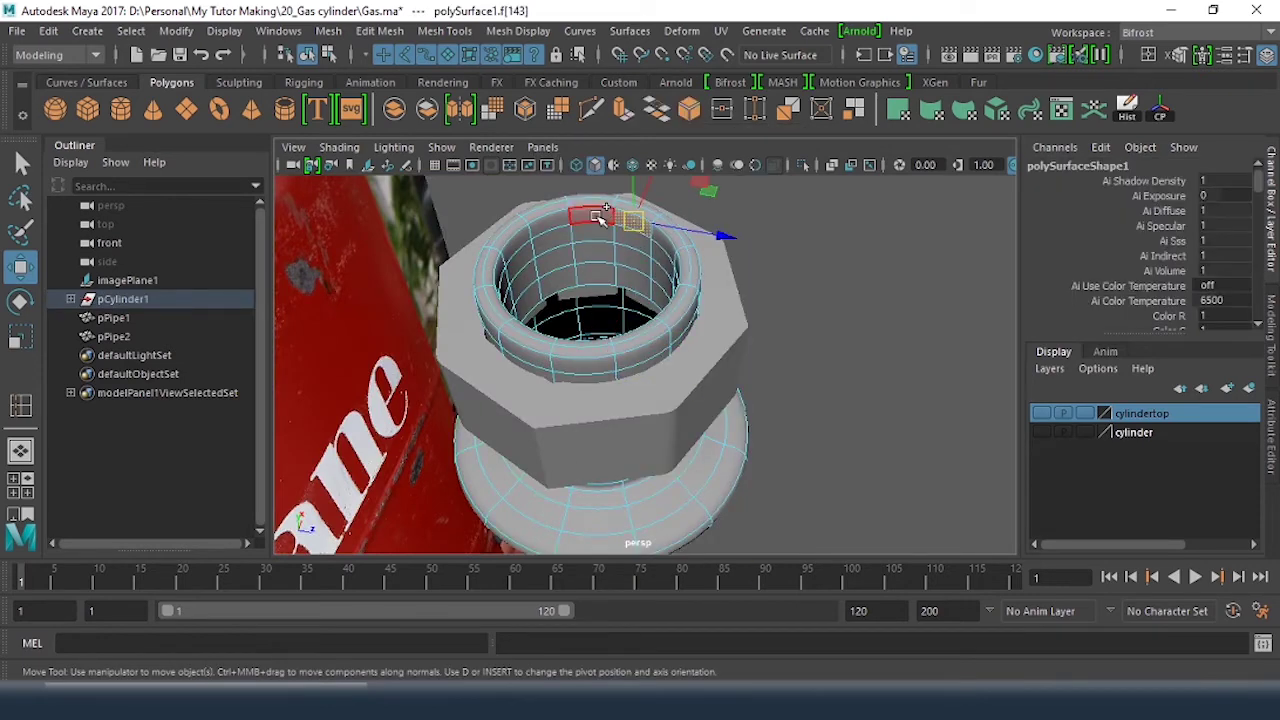
double_click(624, 244)
shift+double_click(596, 250)
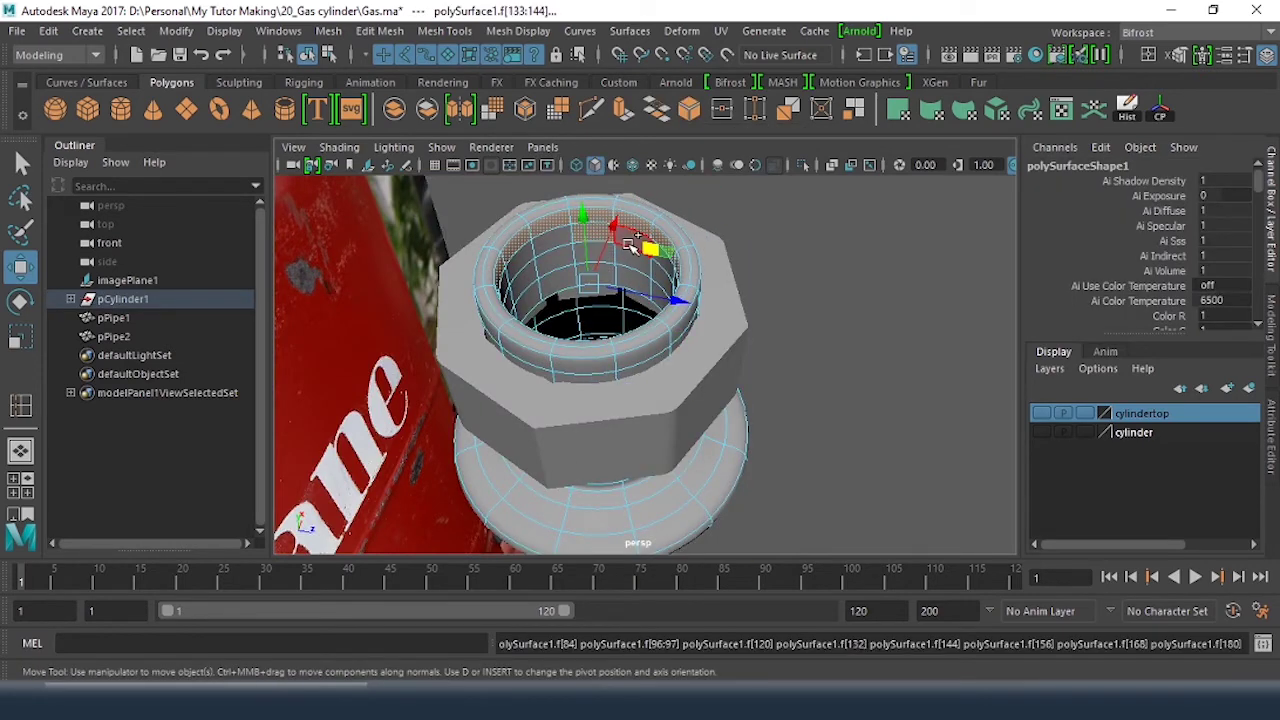
drag(596, 252, 607, 282)
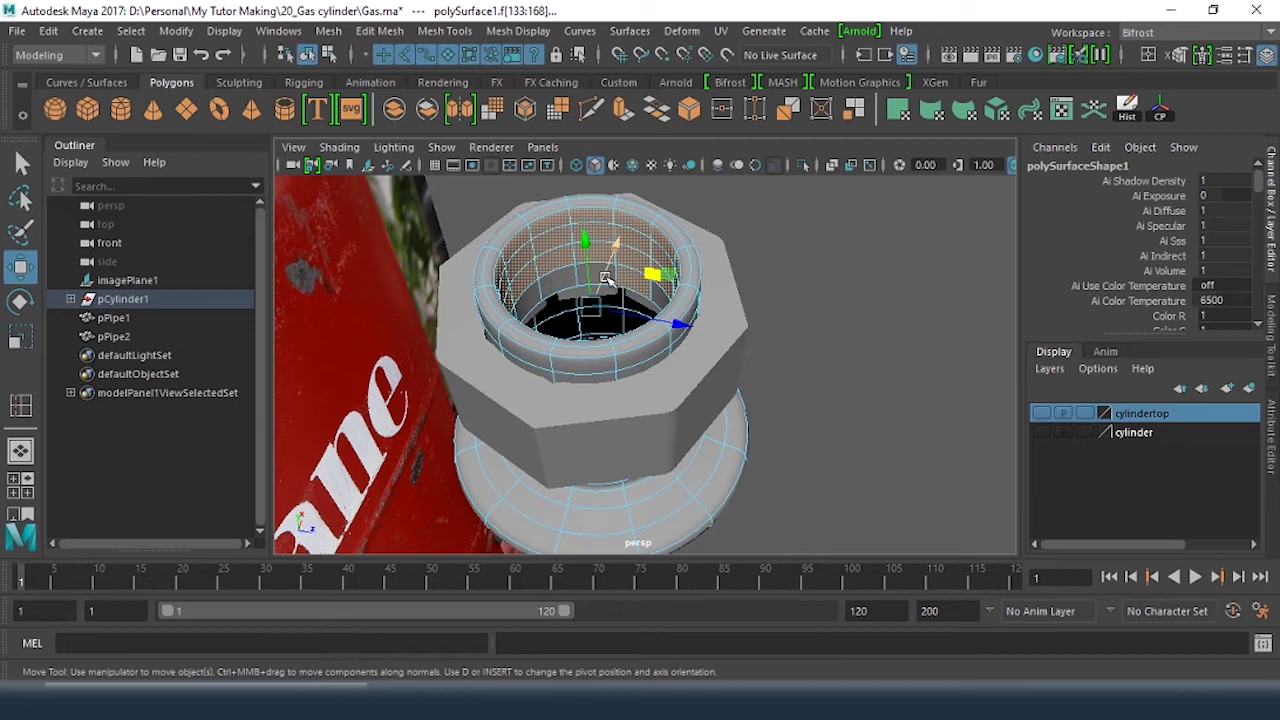
shift+double_click(660, 298)
key(1)
click(749, 273)
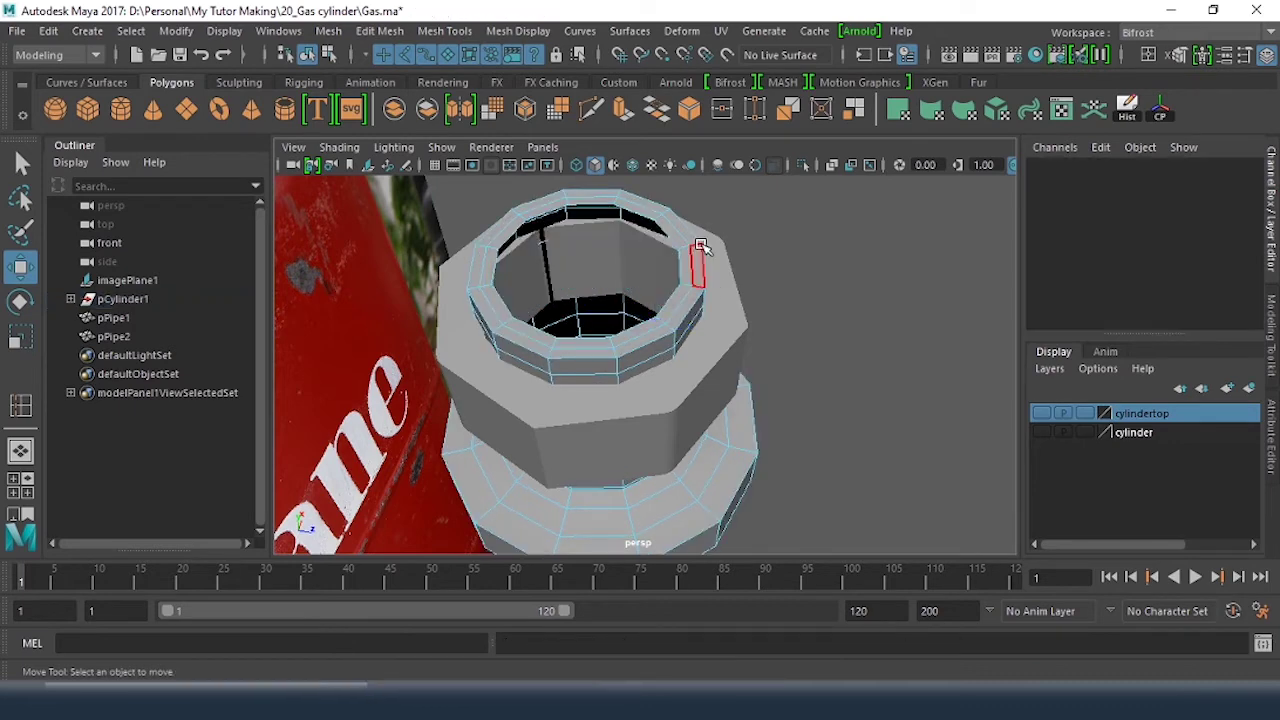
Step: Delete the flat face loops on the top rim of the round piece, leaving its outer wall open
alt+drag(671, 264, 694, 286)
scroll(694, 286, up, 3)
click(692, 259)
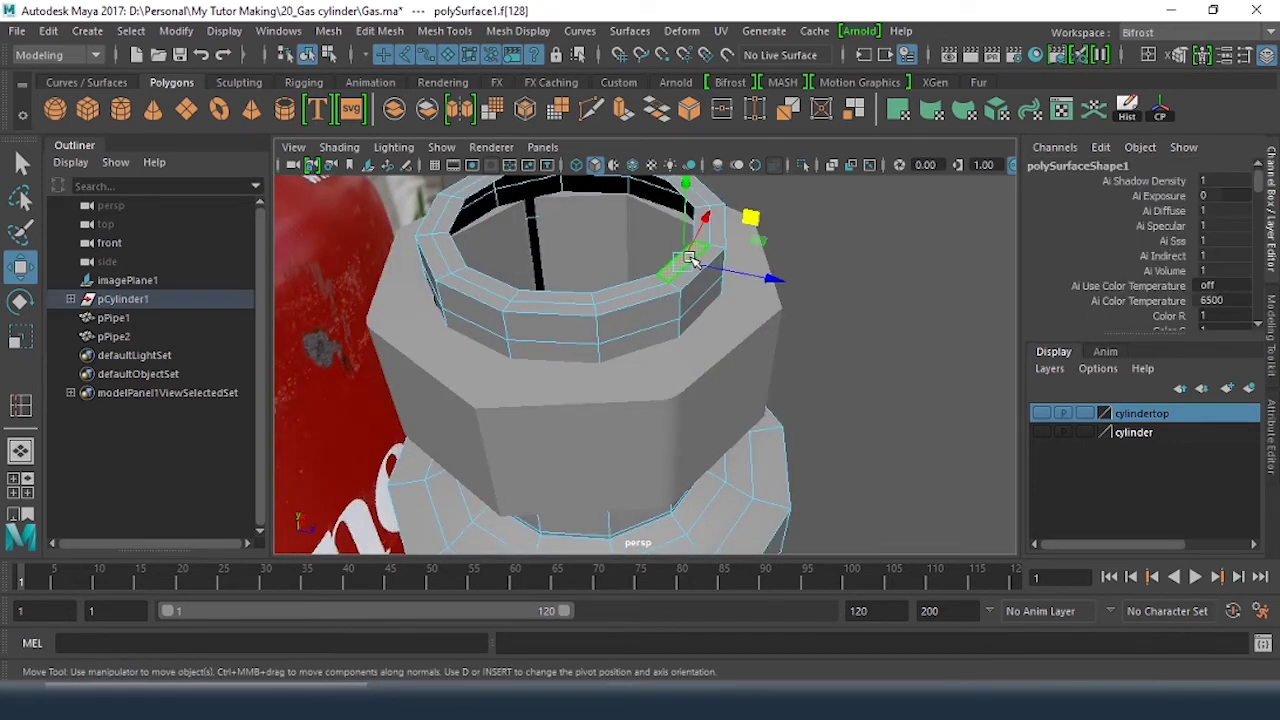
shift+double_click(679, 291)
key(Delete)
click(704, 248)
click(884, 267)
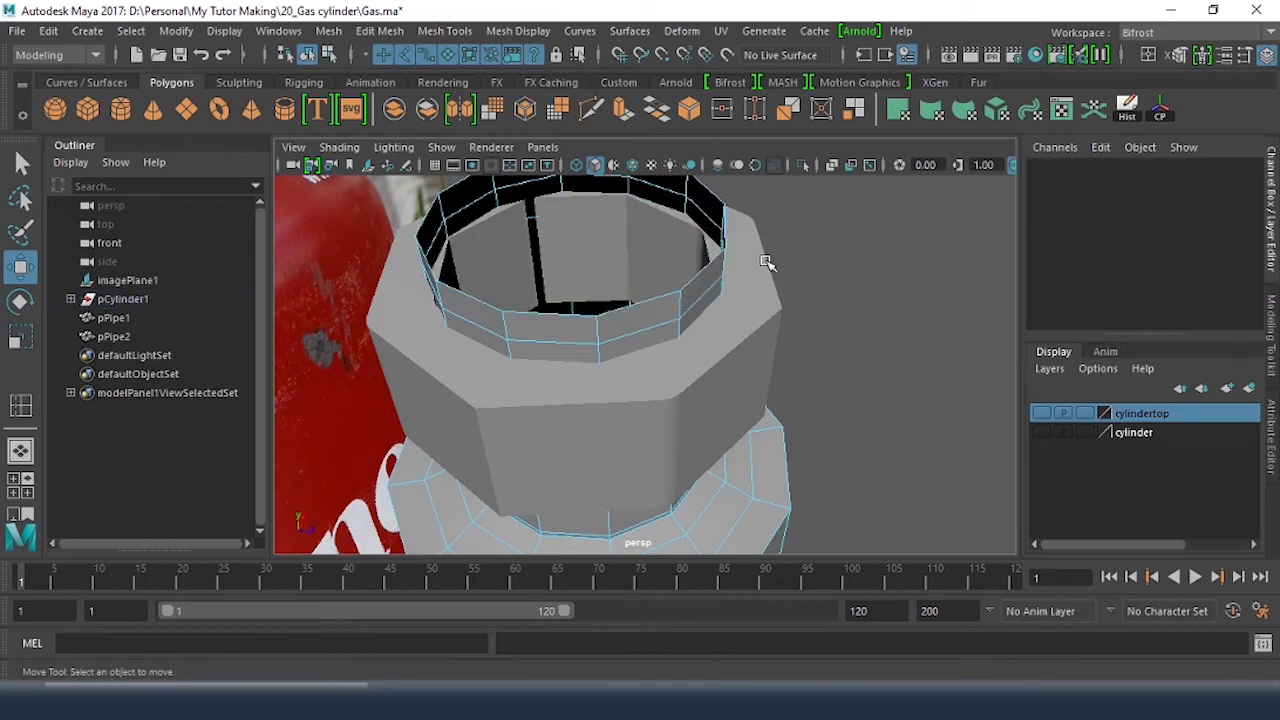
Step: Lower the uppermost outer face loop of the round piece so the band sits closer to the octagonal nut
alt+drag(768, 264, 774, 224)
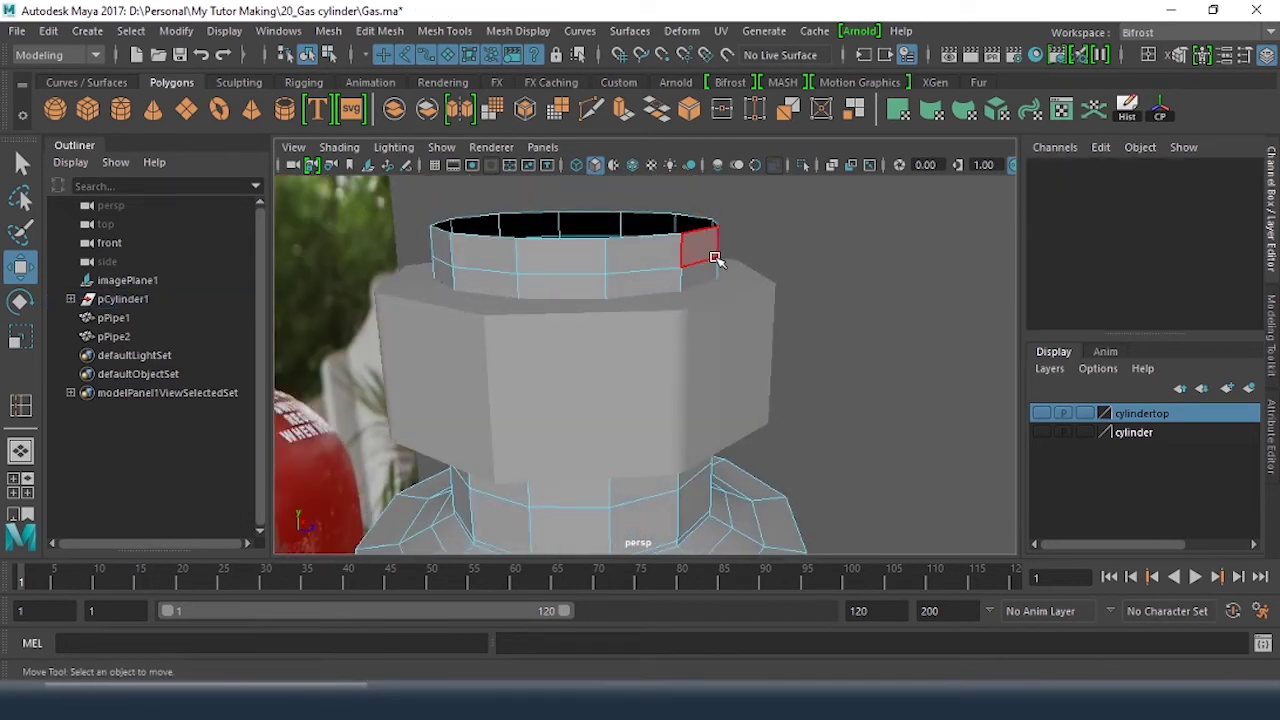
click(667, 249)
shift+double_click(582, 249)
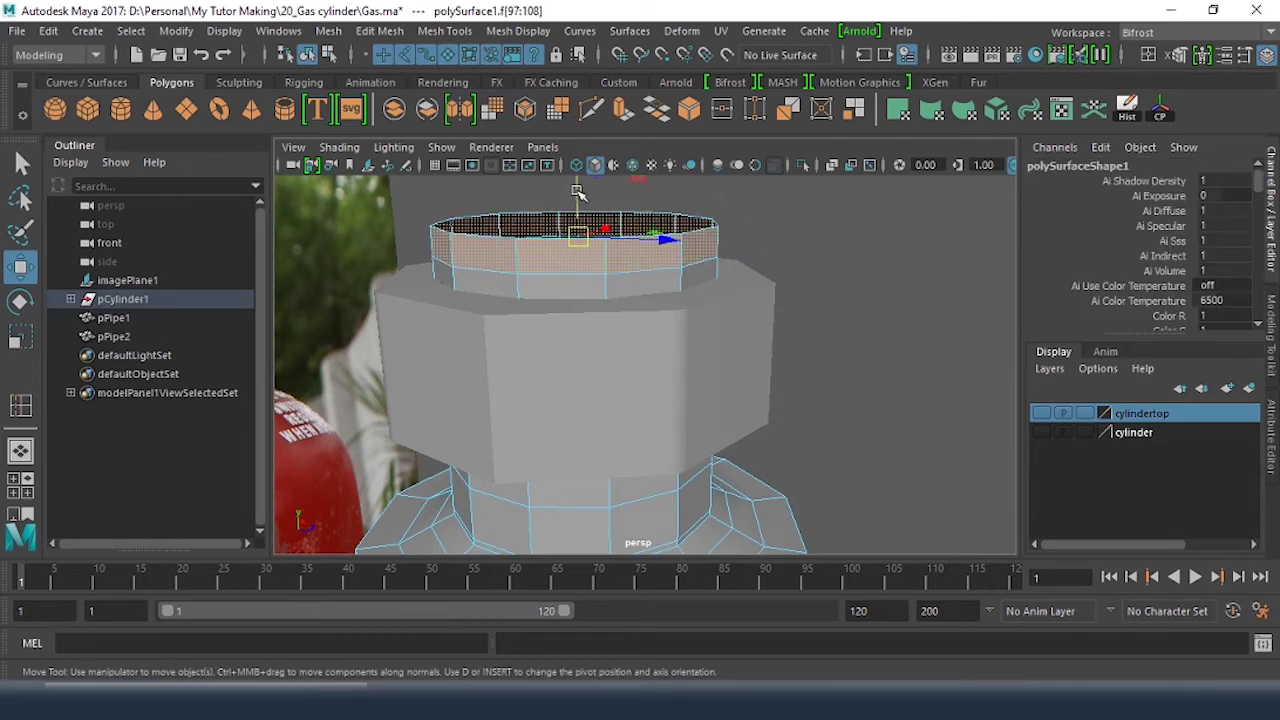
drag(577, 191, 621, 255)
key(r)
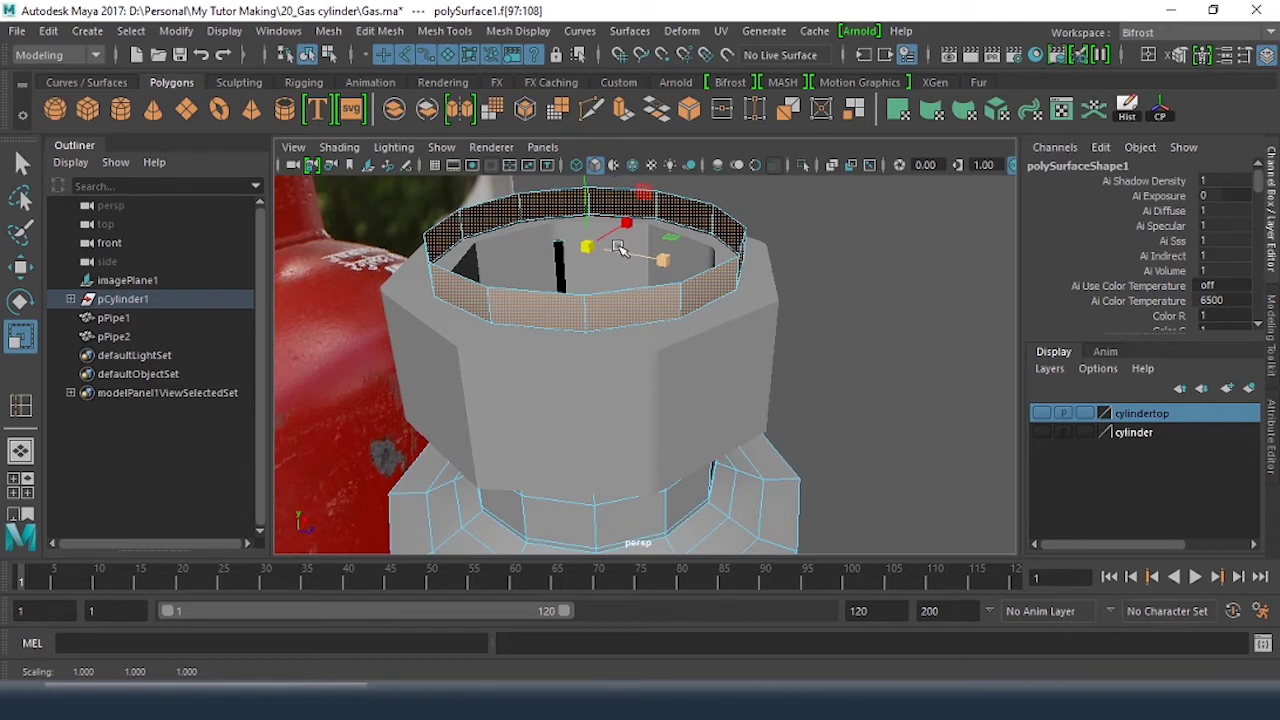
click(843, 212)
Step: Extrude the band's top border edge loop and scale it inward to about 0.815 to form a rim
right_click(700, 271)
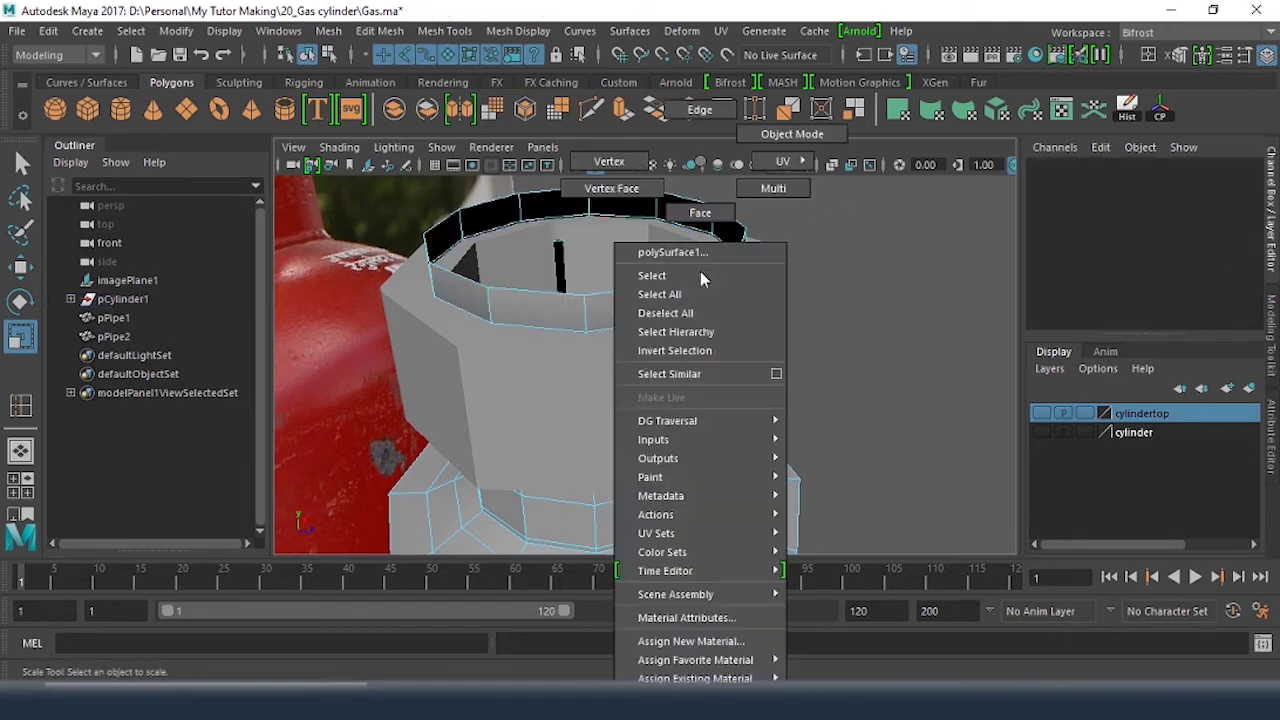
click(700, 109)
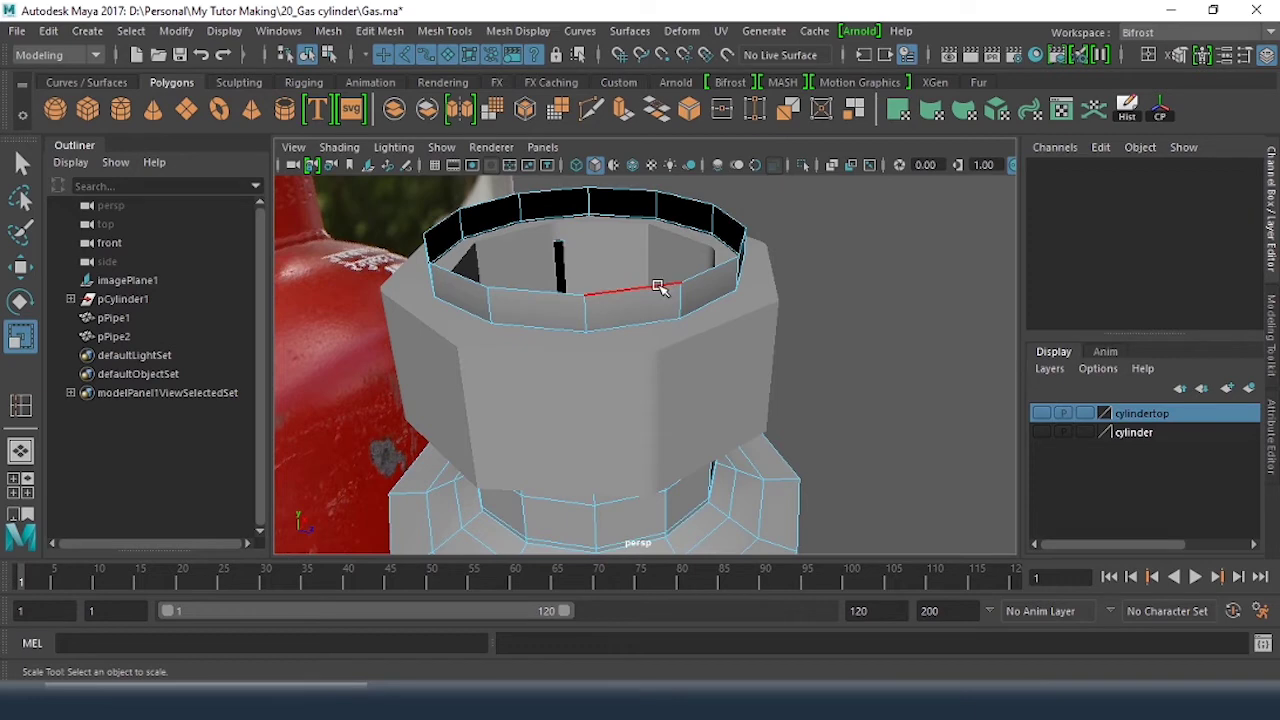
click(659, 289)
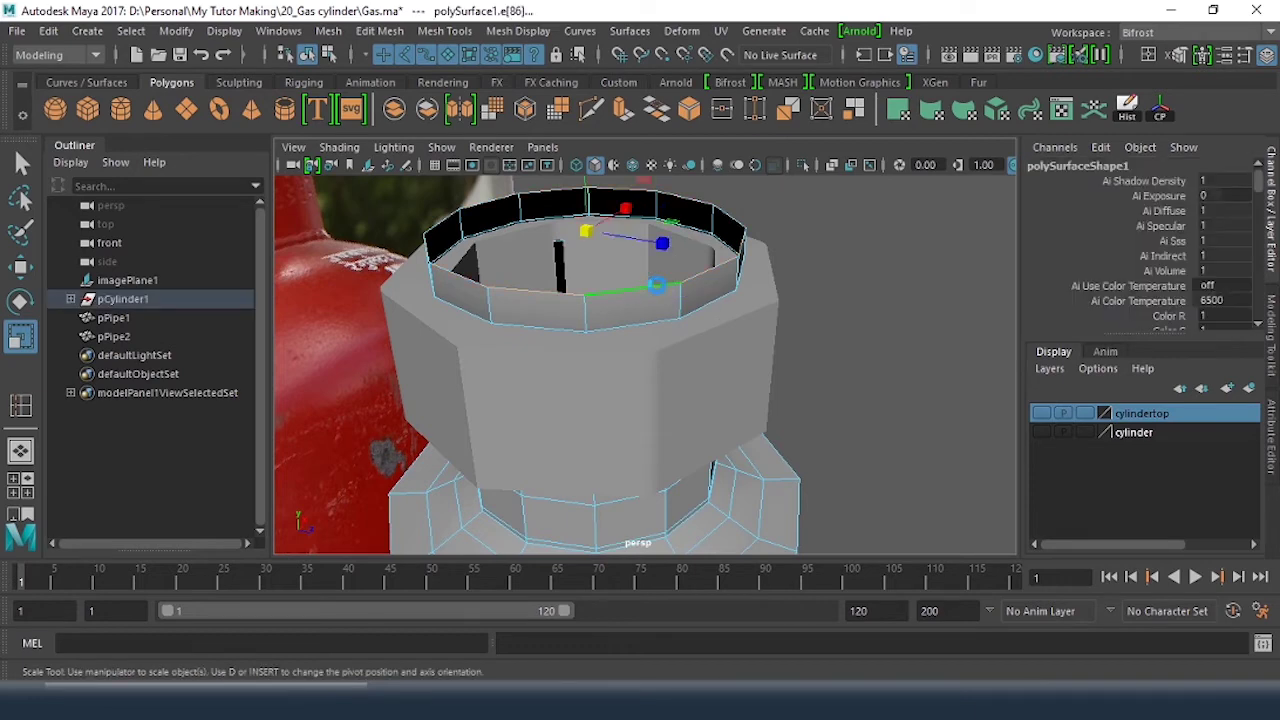
key(ctrl+e)
alt+drag(666, 277, 666, 349)
key(w)
mouse_move(609, 232)
mouse_down()
mouse_move(609, 216)
mouse_move(617, 229)
mouse_up()
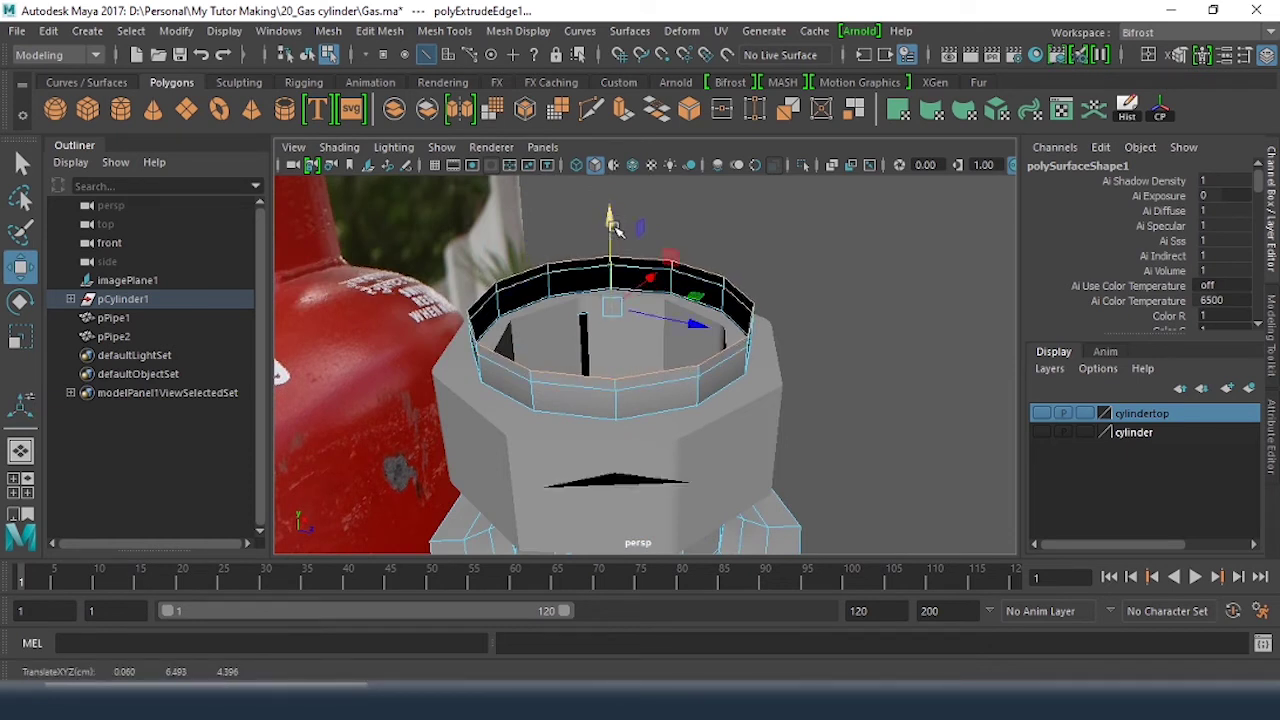
key(r)
drag(608, 300, 575, 305)
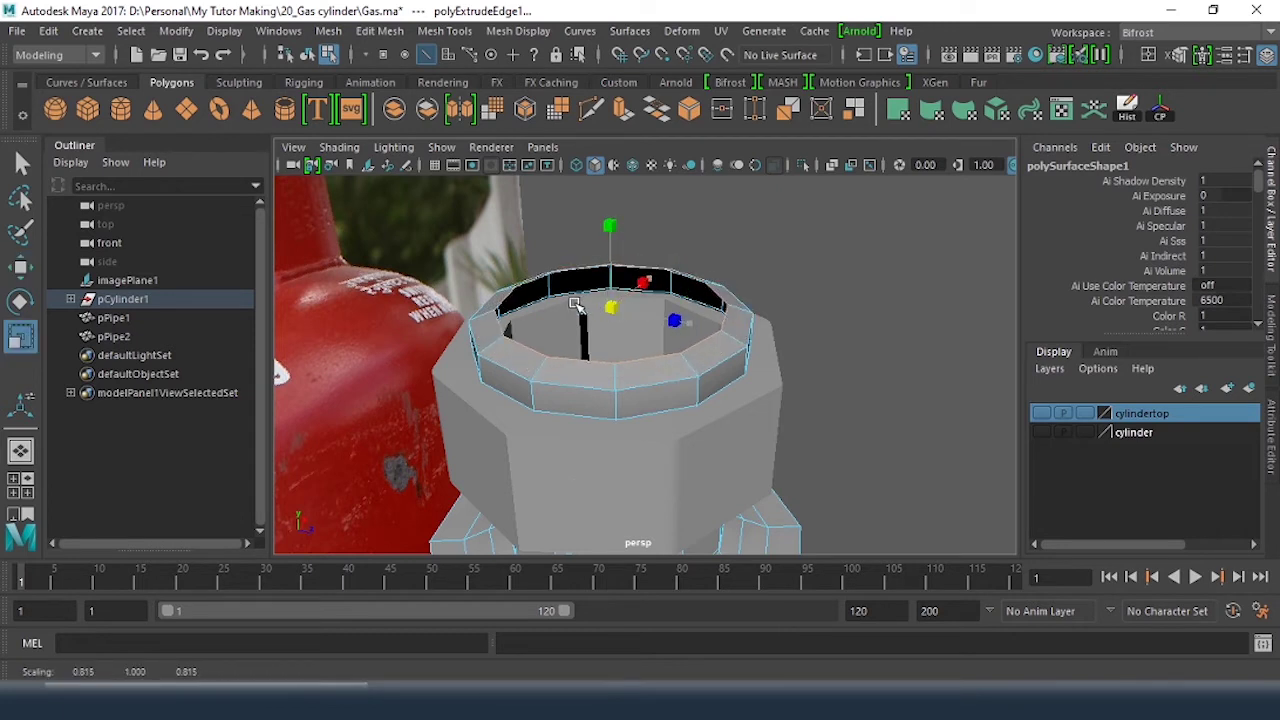
Step: Lower the rim's inner edge loop slightly and scale it a little narrower
key(w)
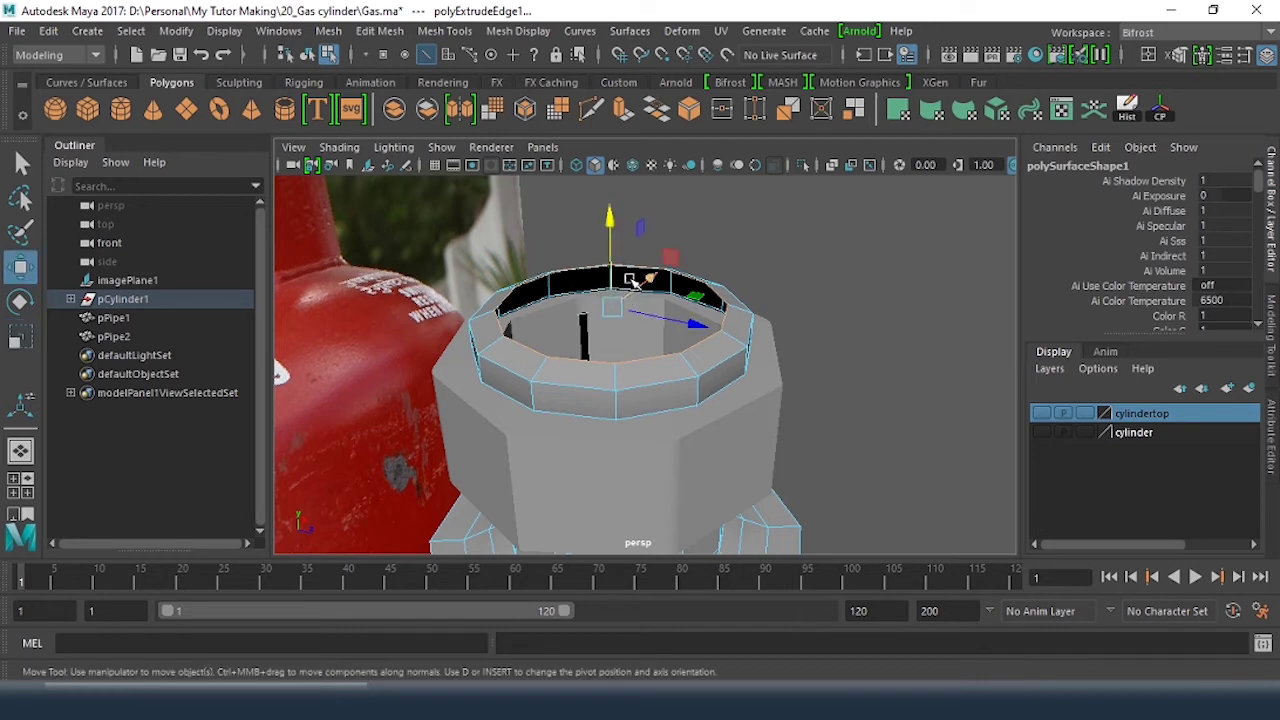
drag(611, 224, 620, 233)
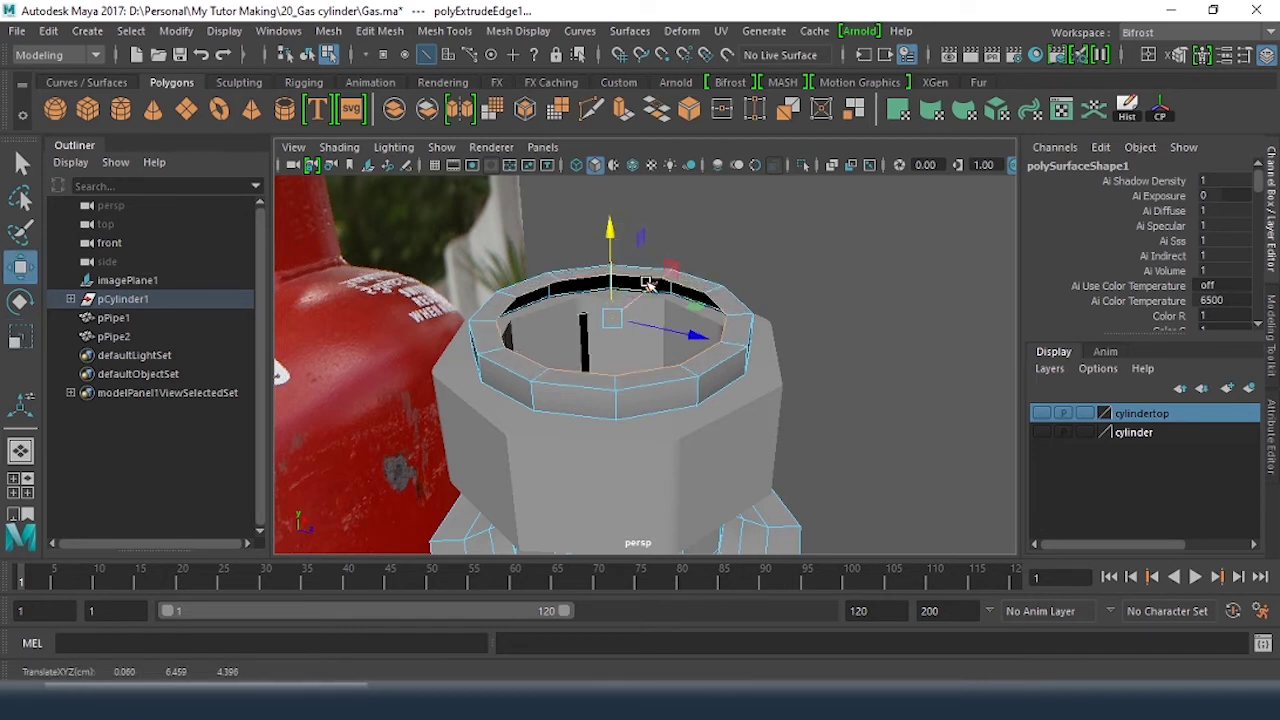
alt+drag(649, 285, 672, 311)
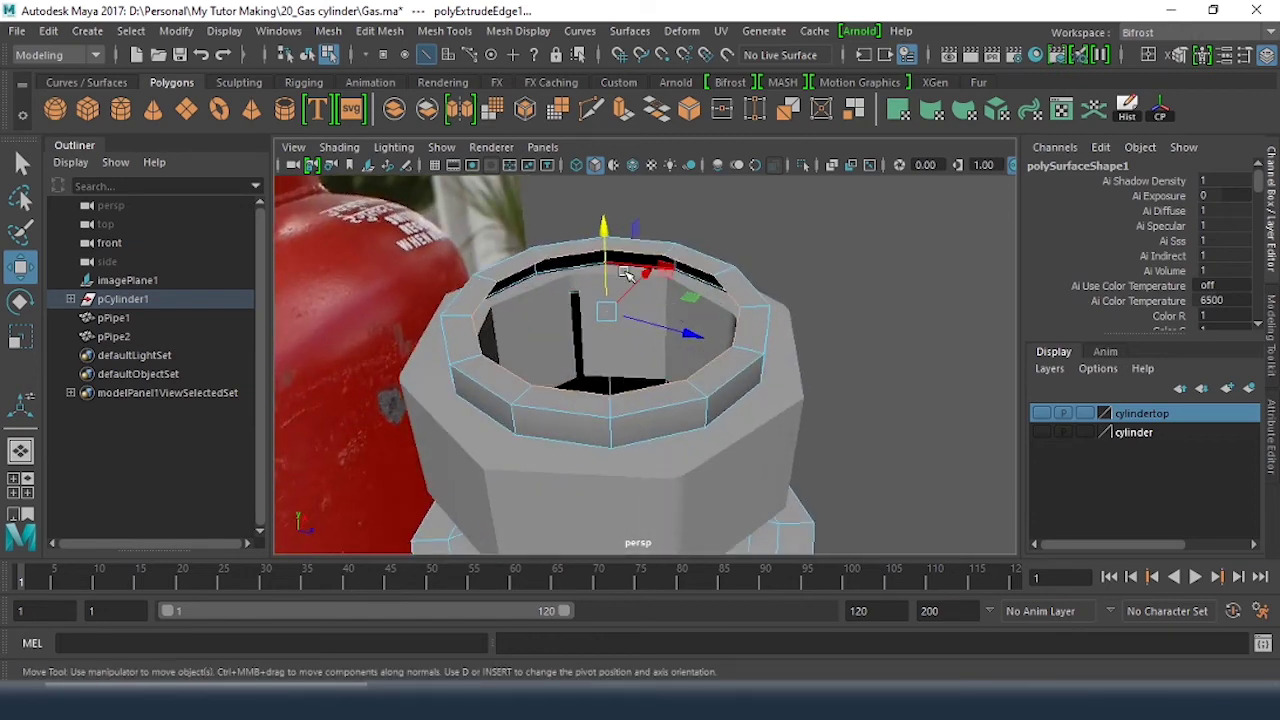
key(r)
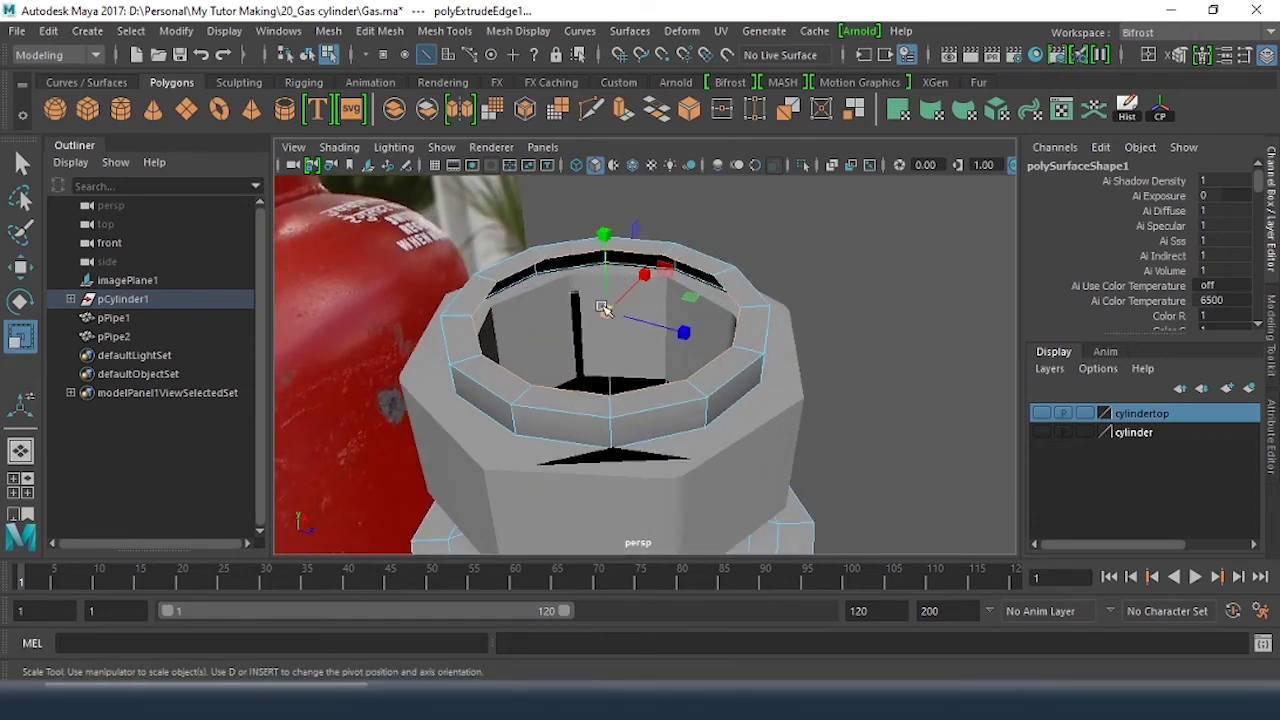
drag(606, 306, 598, 314)
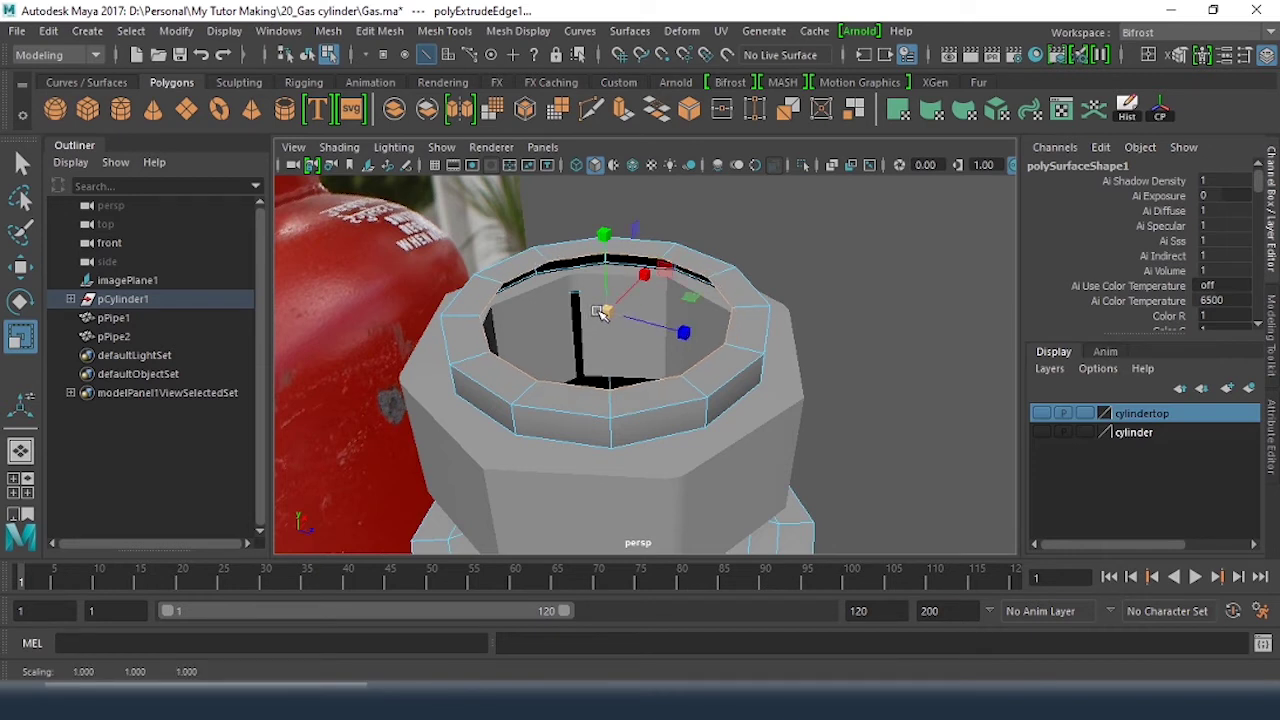
Step: Extrude the rim's inner edge loop upward twice to form a two-segment neck above the nut
key(ctrl+e)
key(w)
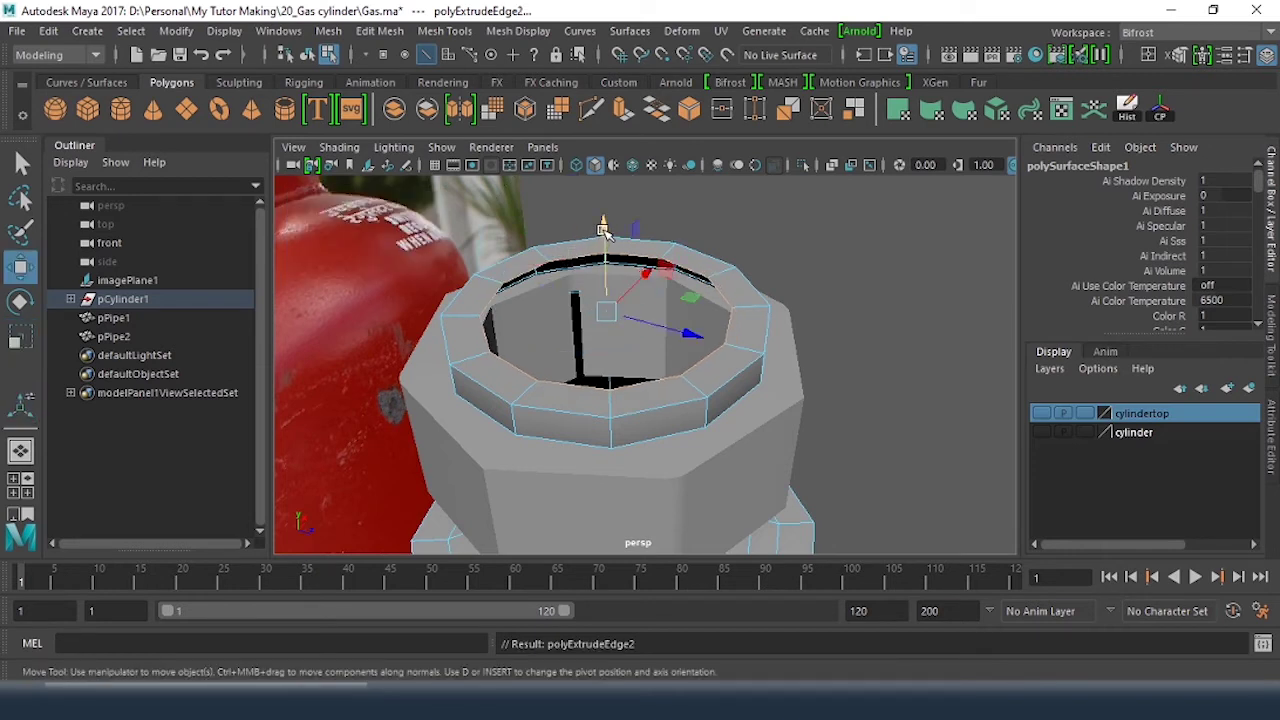
drag(608, 228, 691, 297)
key(ctrl+e)
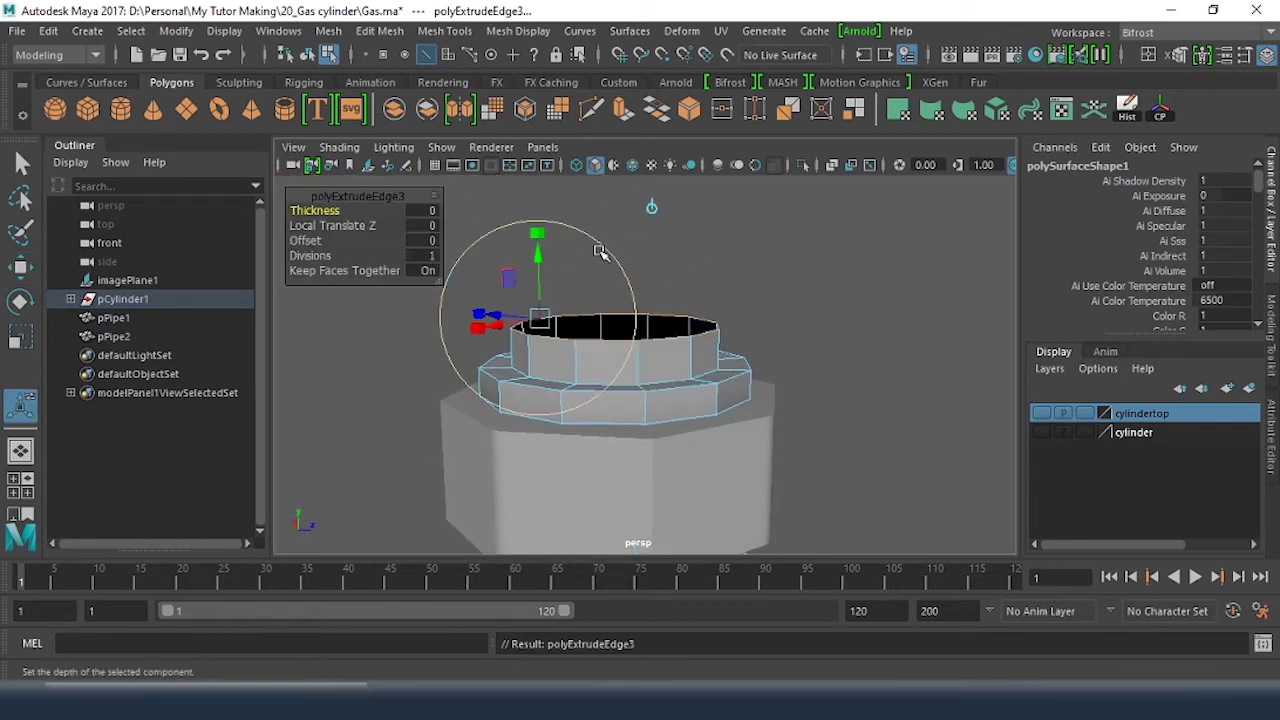
drag(548, 262, 551, 236)
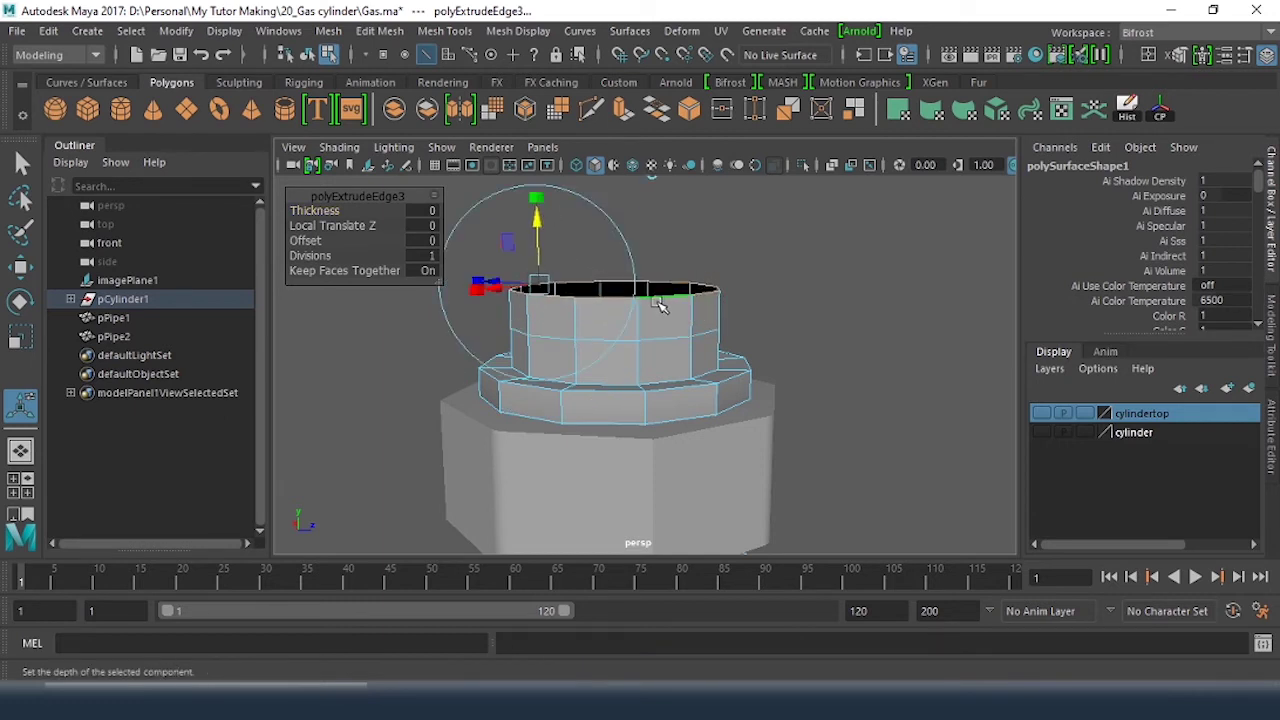
key(w)
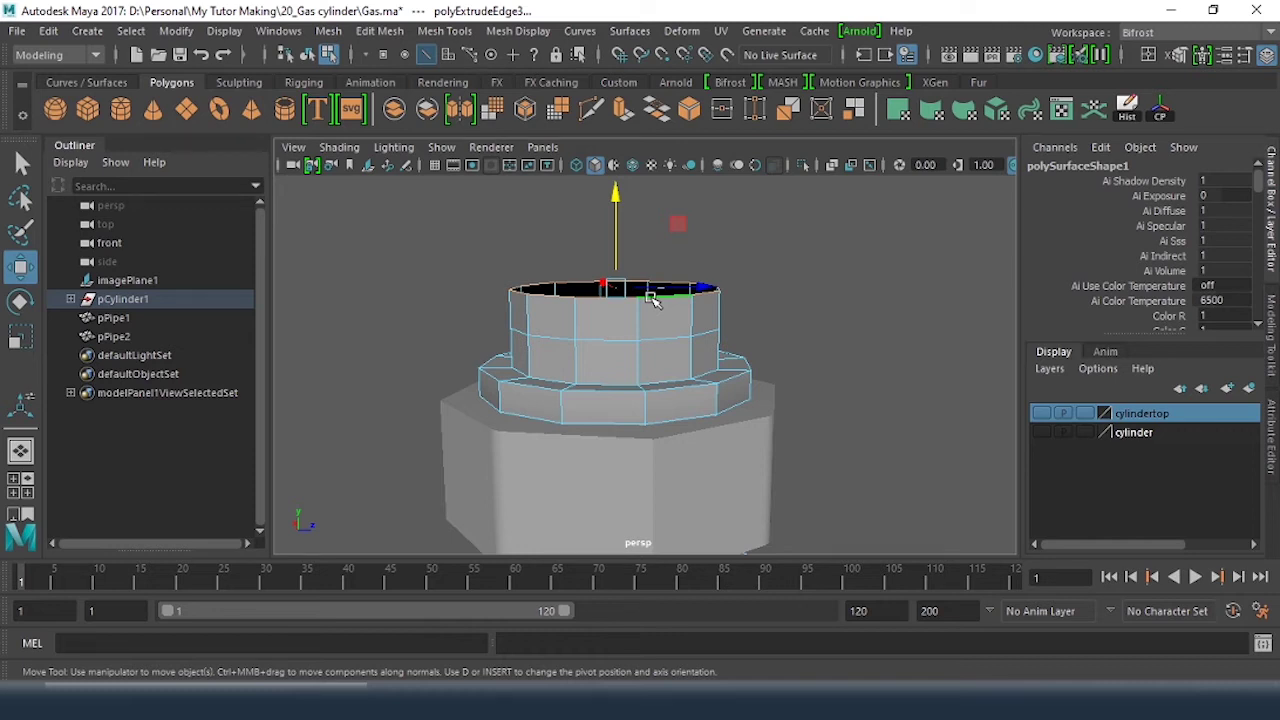
Step: Extrude the neck's top edge loop outward at a scale of about 1.19, and extrude it upward to form a collar
key(ctrl+e)
key(r)
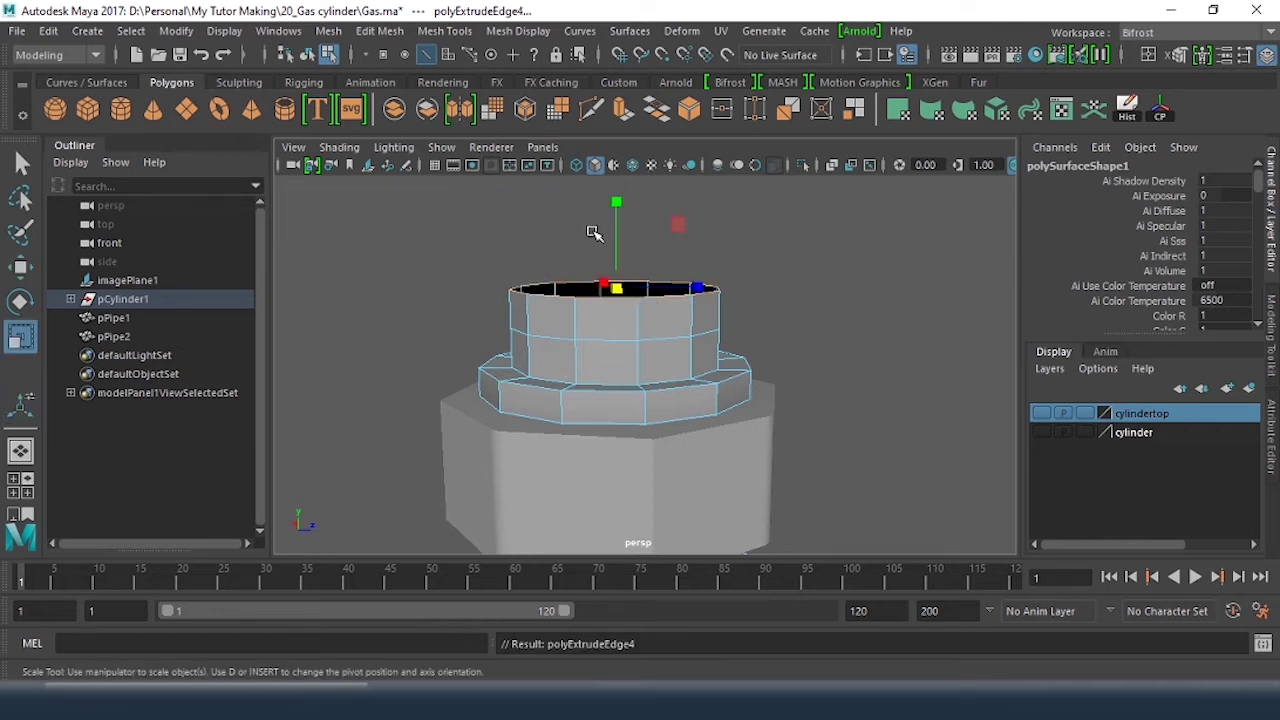
mouse_move(657, 306)
alt+mouse_down()
mouse_move(622, 308)
mouse_move(651, 304)
alt+mouse_up()
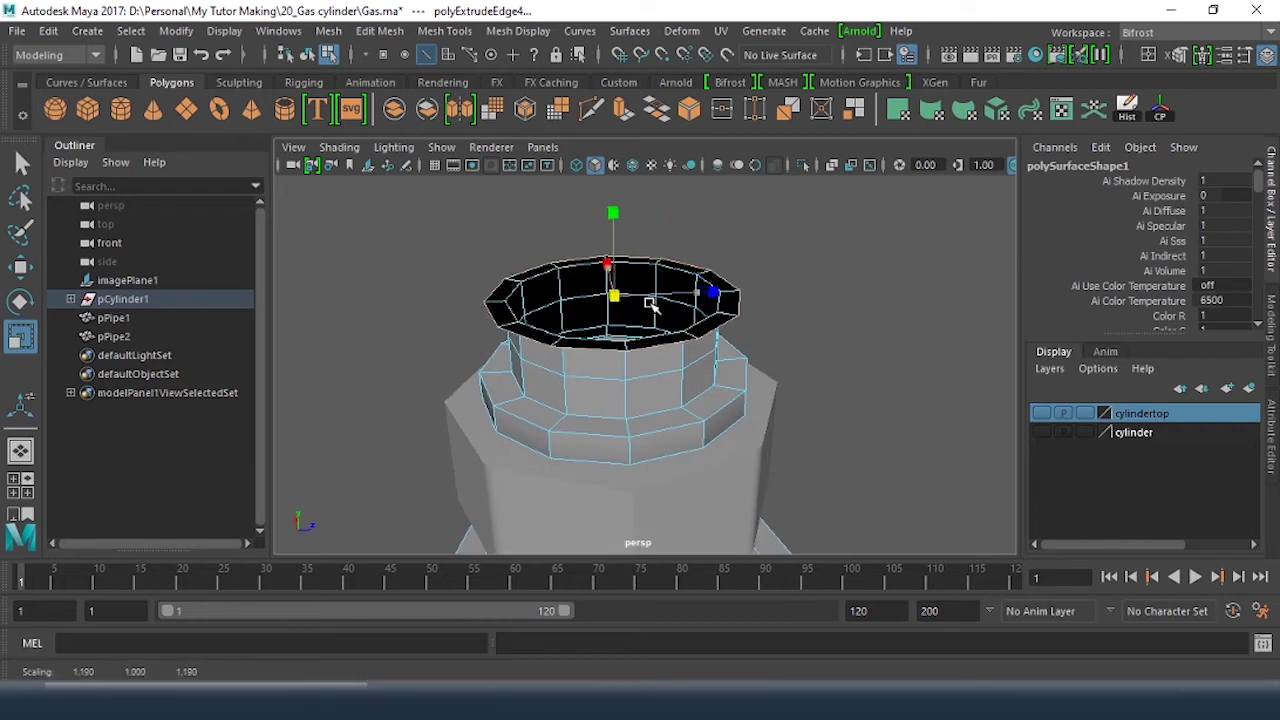
click(672, 300)
key(ctrl+e)
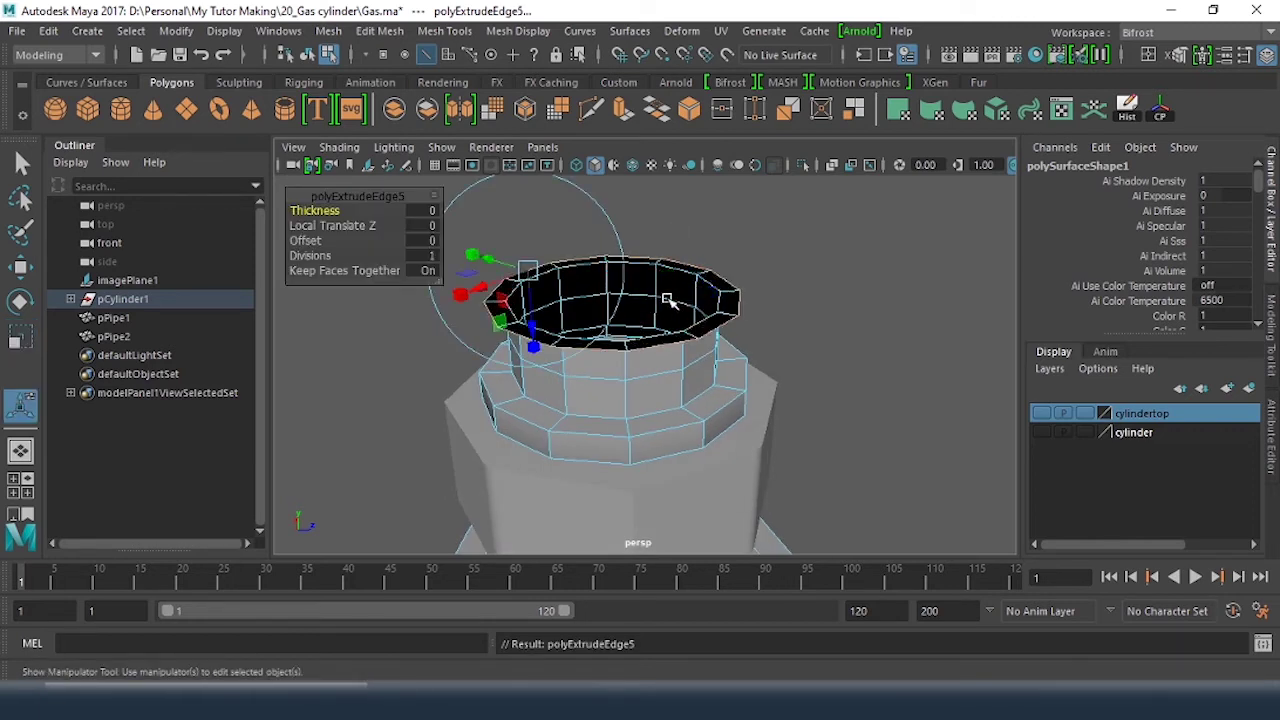
key(w)
drag(612, 207, 614, 181)
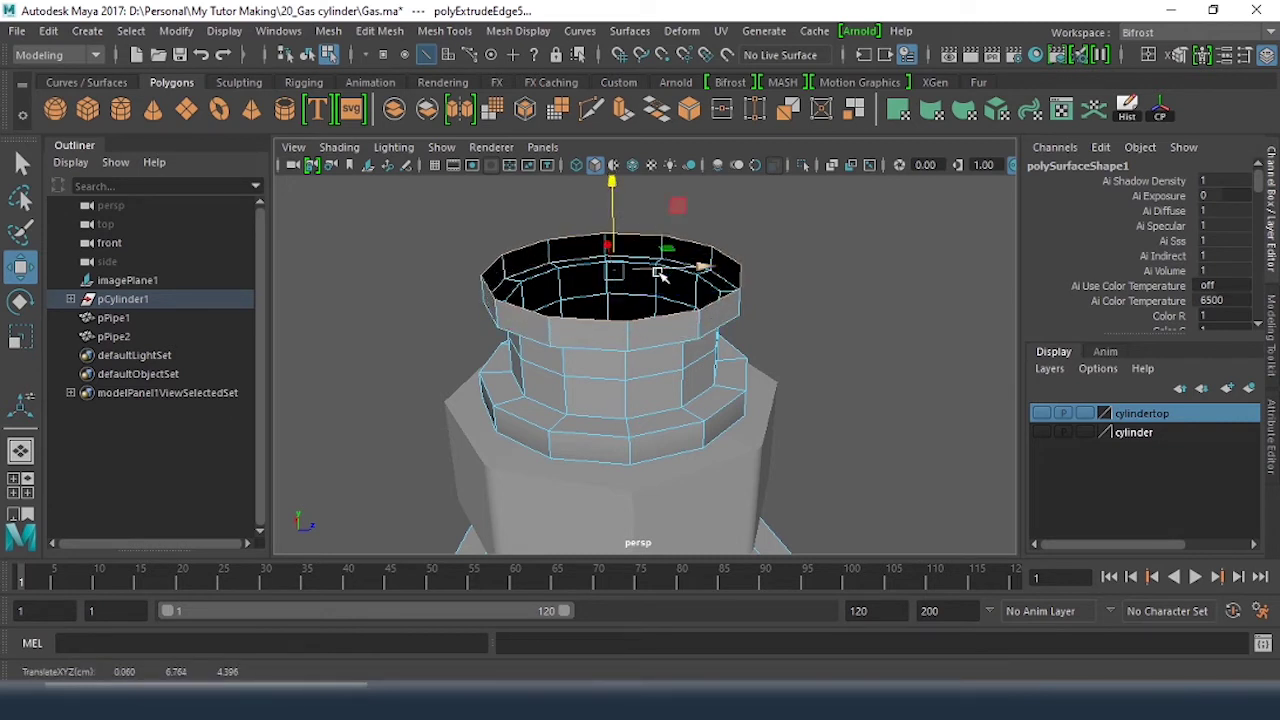
Step: Extrude the collar's top edge loop inward and raise the new inner edge slightly to slope the top
key(ctrl+e)
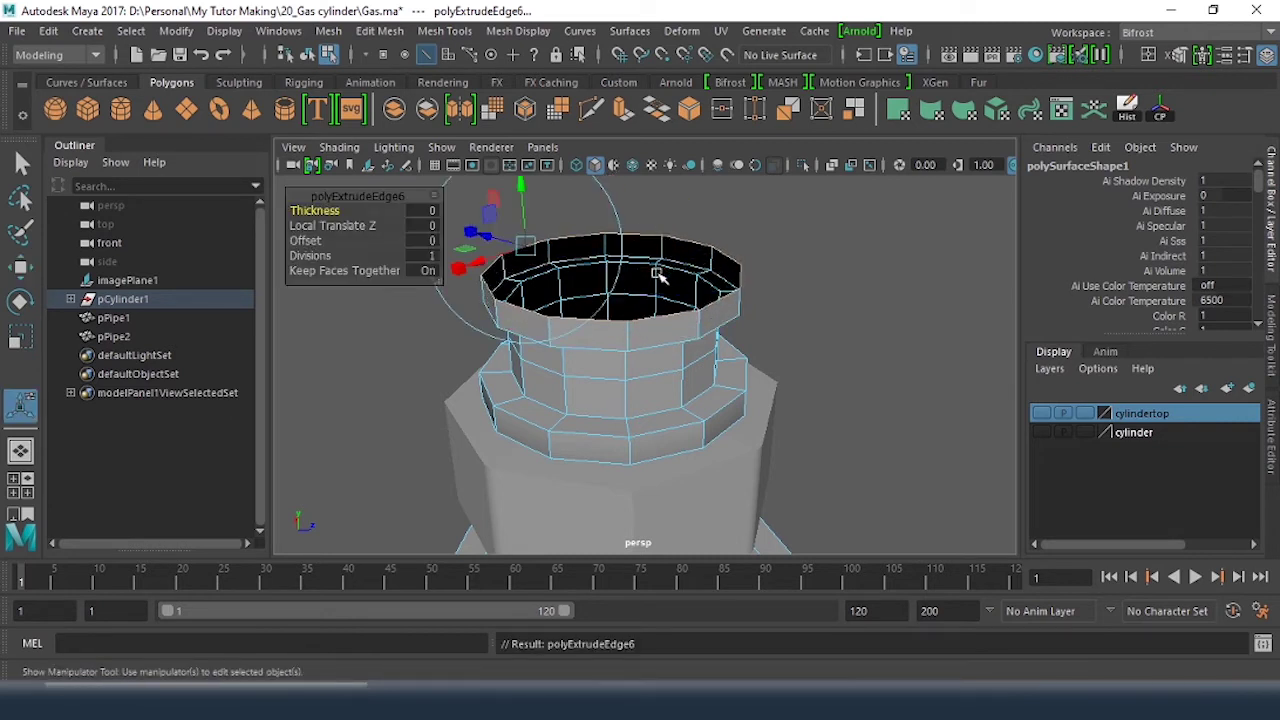
key(r)
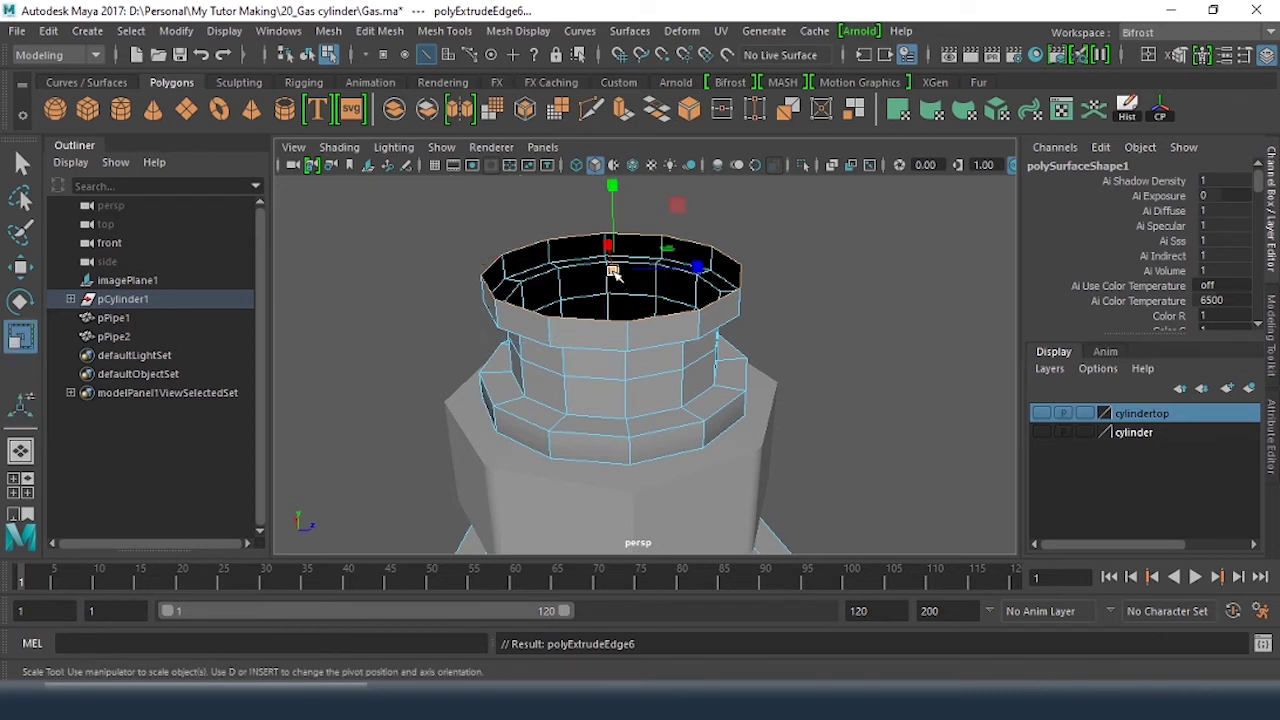
drag(613, 272, 578, 273)
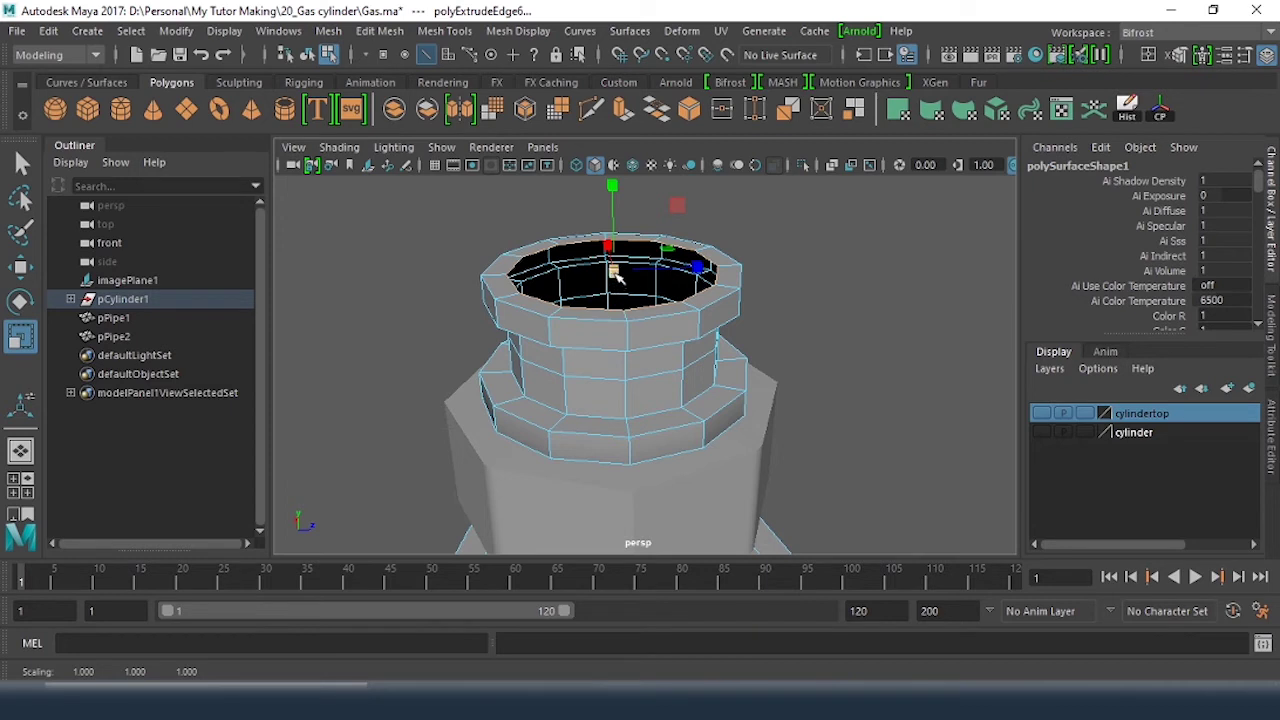
key(w)
drag(612, 206, 610, 193)
Step: Extrude the collar's inner edge loop inward twice, scaling the second extrusion to about 0.845, to narrow the opening
key(ctrl+e)
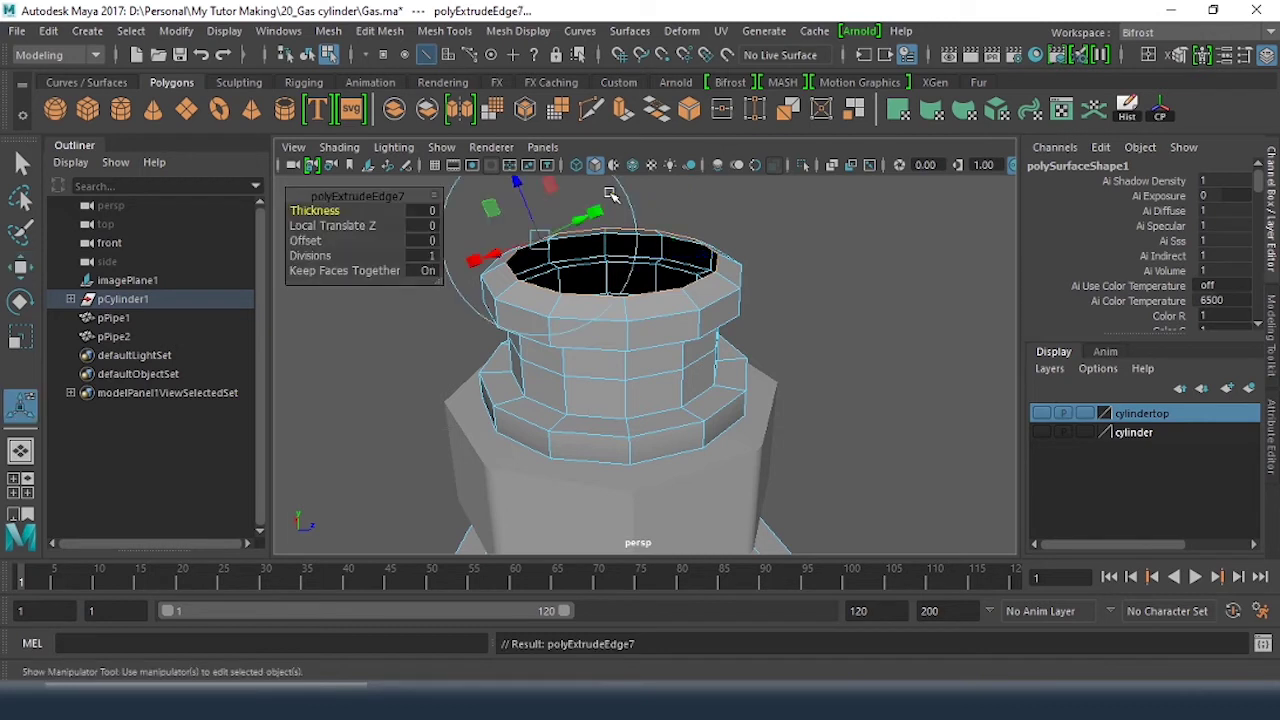
key(r)
drag(618, 265, 632, 308)
key(ctrl+e)
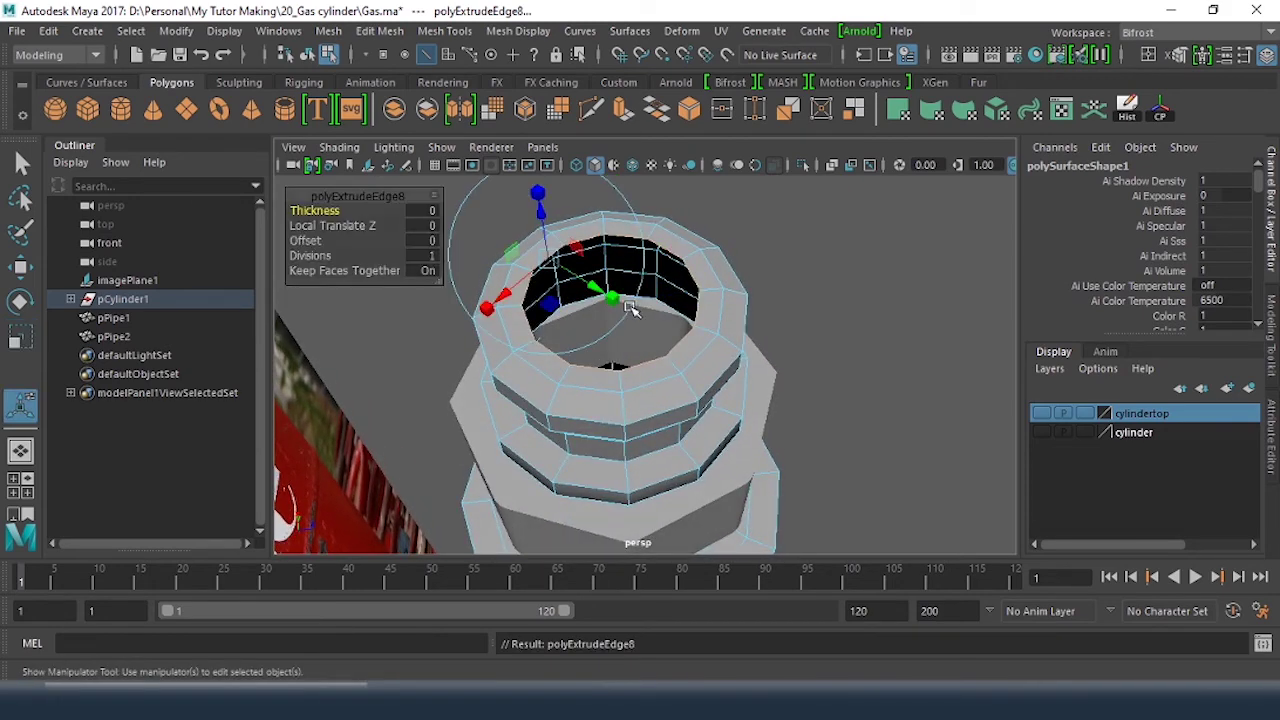
key(w)
key(r)
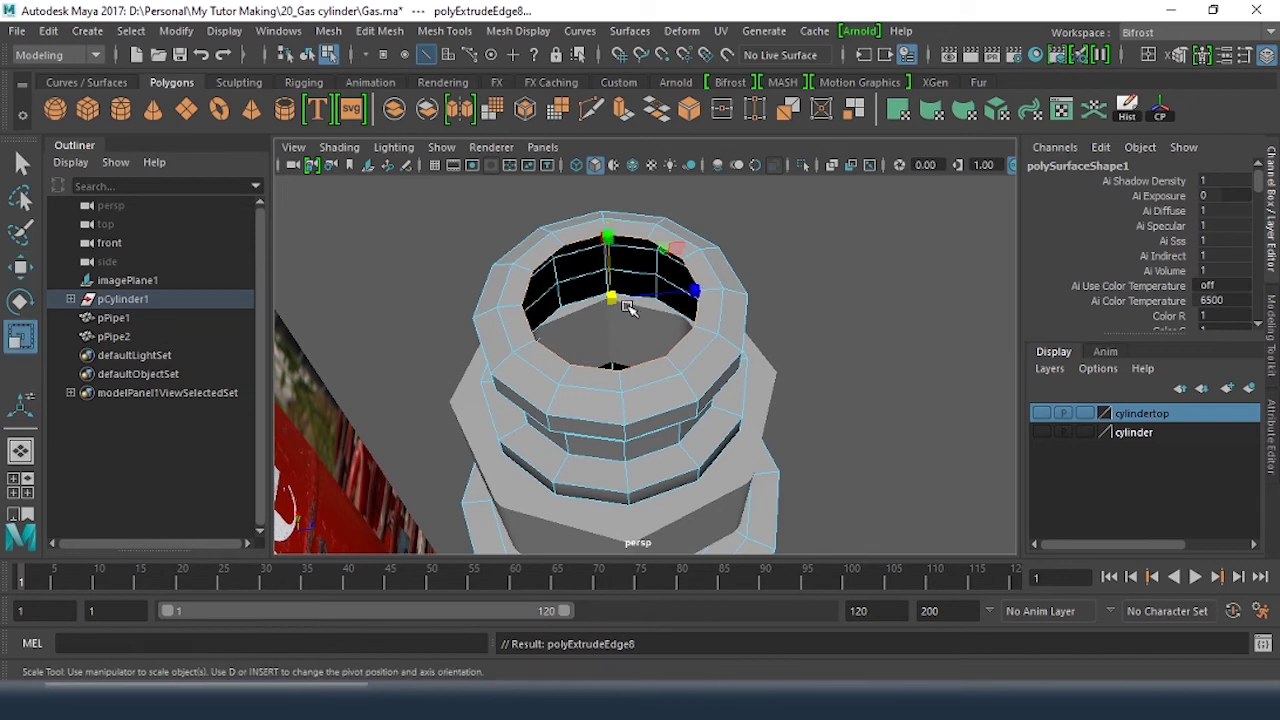
drag(610, 298, 598, 302)
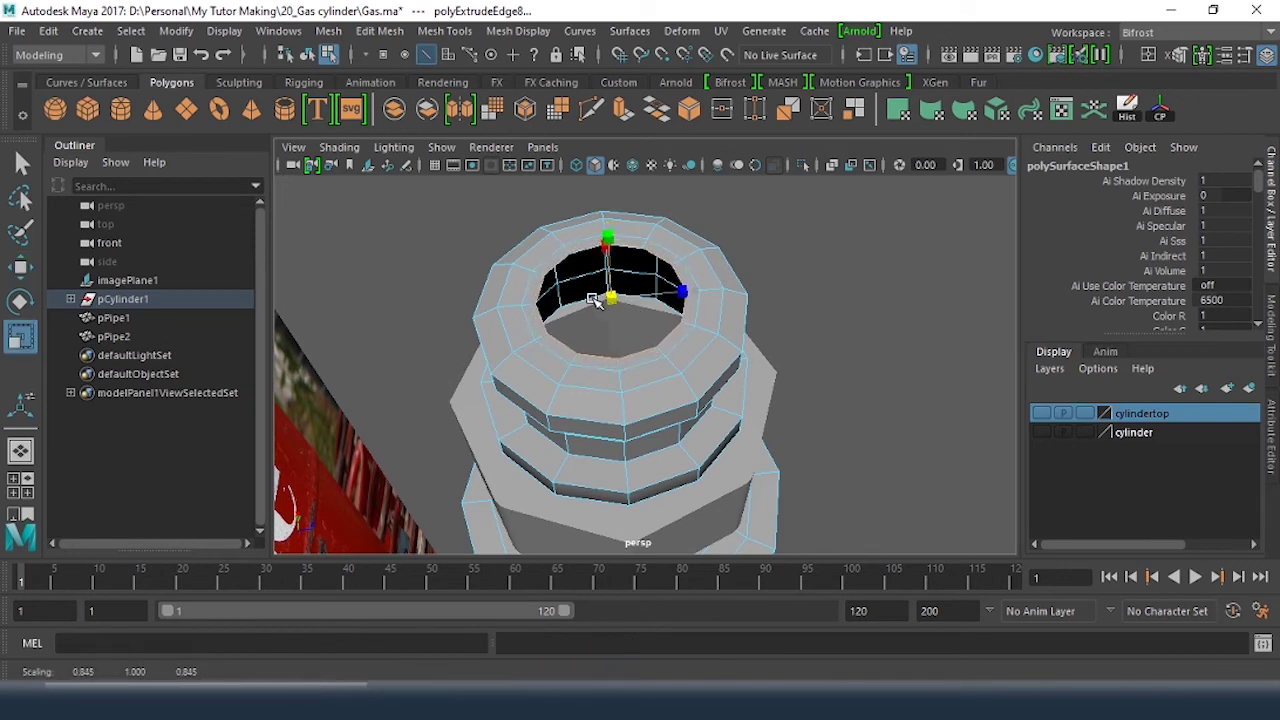
Step: Extrude the opening's inner edge loop twice down into the neck to form its inside wall
key(w)
alt+drag(676, 272, 624, 307)
key(ctrl+e)
key(w)
key(ctrl+e)
key(w)
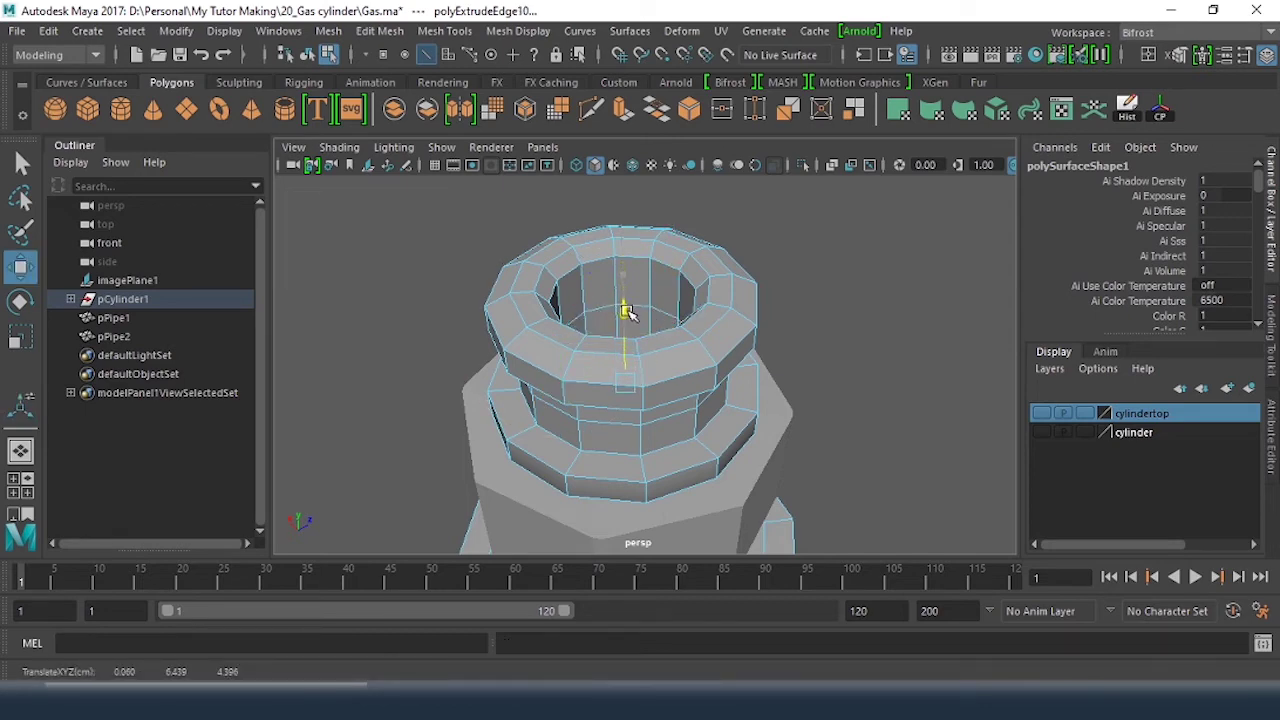
Step: Examine the valve piece's opening, inside wall and overall profile from several angles
alt+right_drag(728, 335, 693, 328)
alt+drag(693, 326, 677, 263)
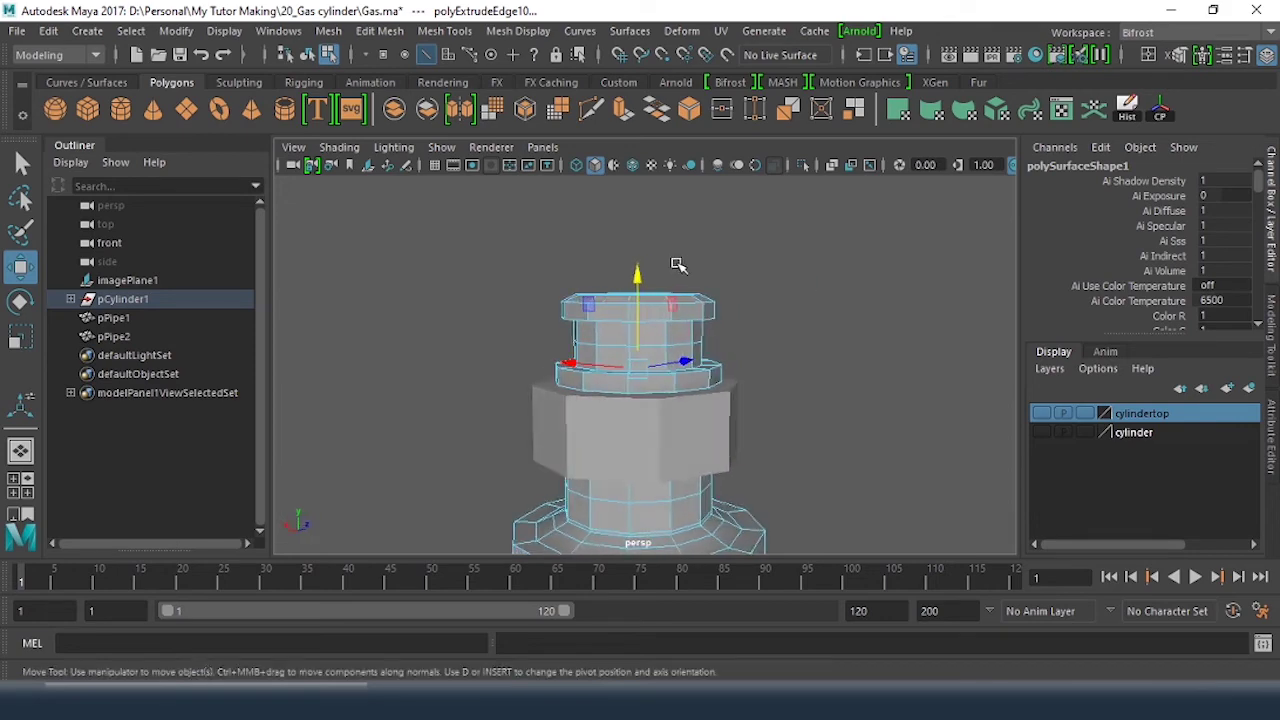
alt+drag(776, 318, 766, 360)
alt+right_drag(762, 353, 719, 337)
alt+drag(718, 336, 722, 370)
click(764, 320)
scroll(769, 371, up, 2)
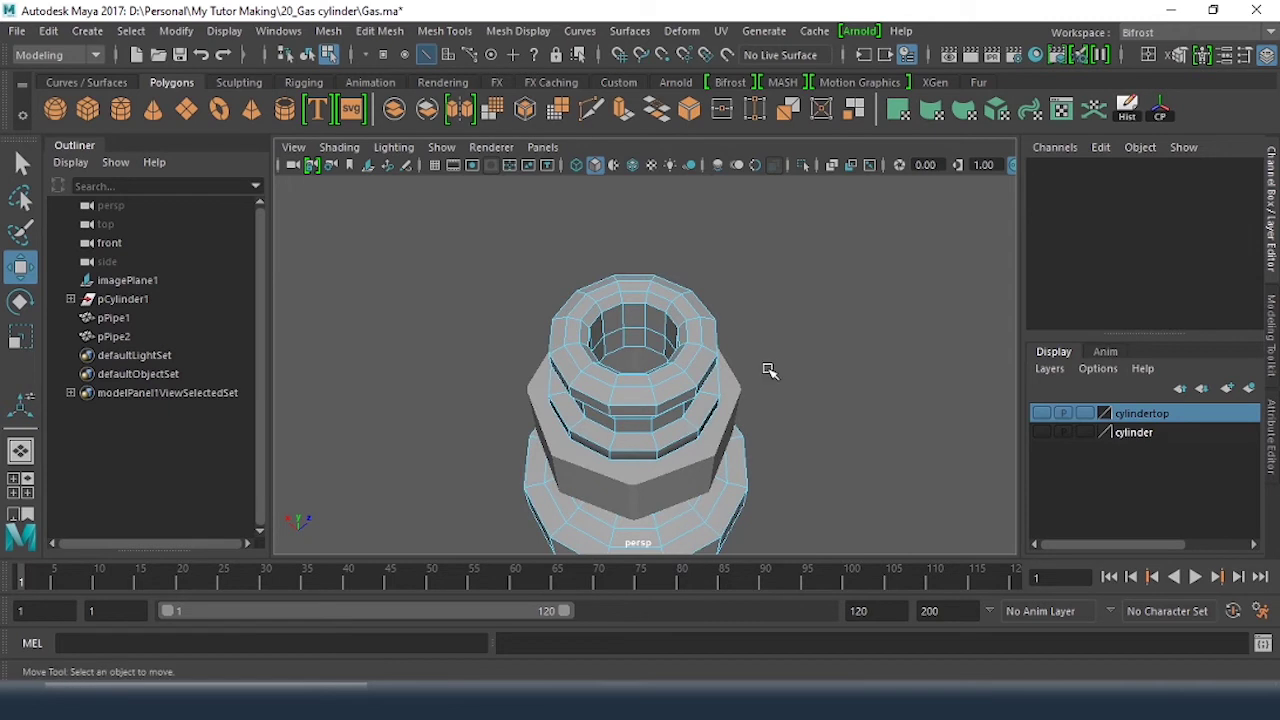
click(652, 352)
scroll(635, 338, up, 3)
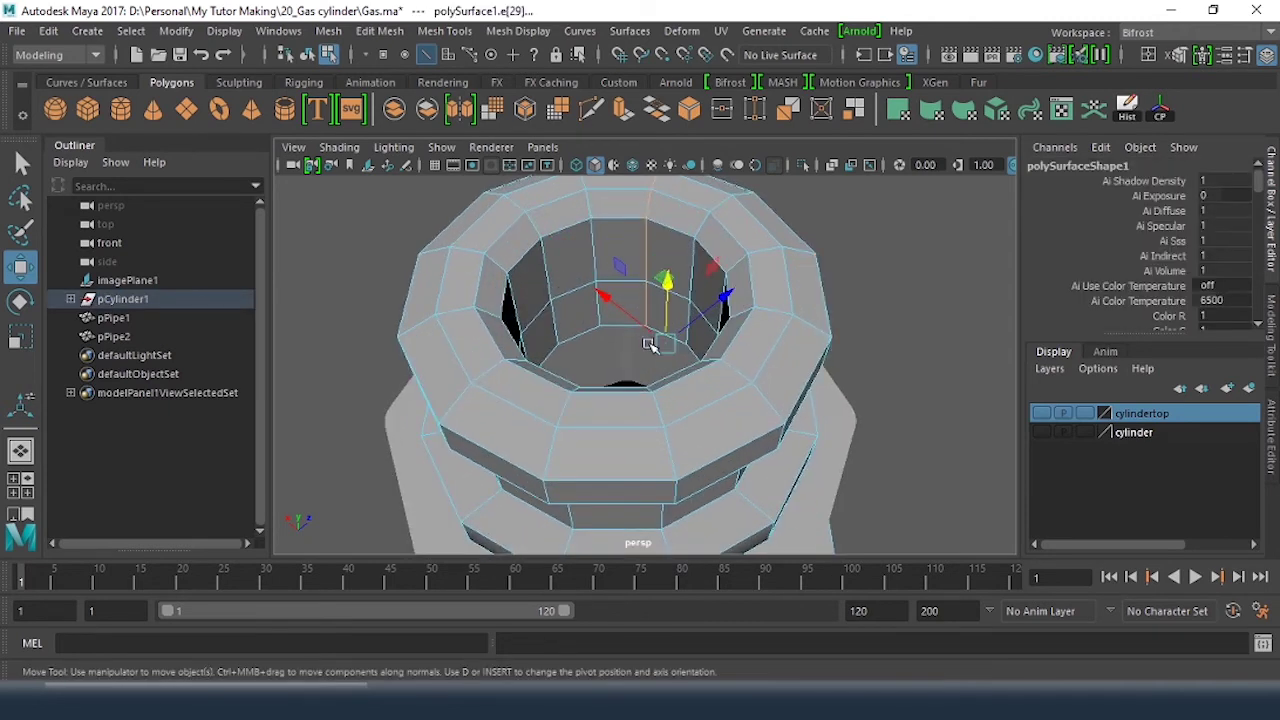
click(623, 331)
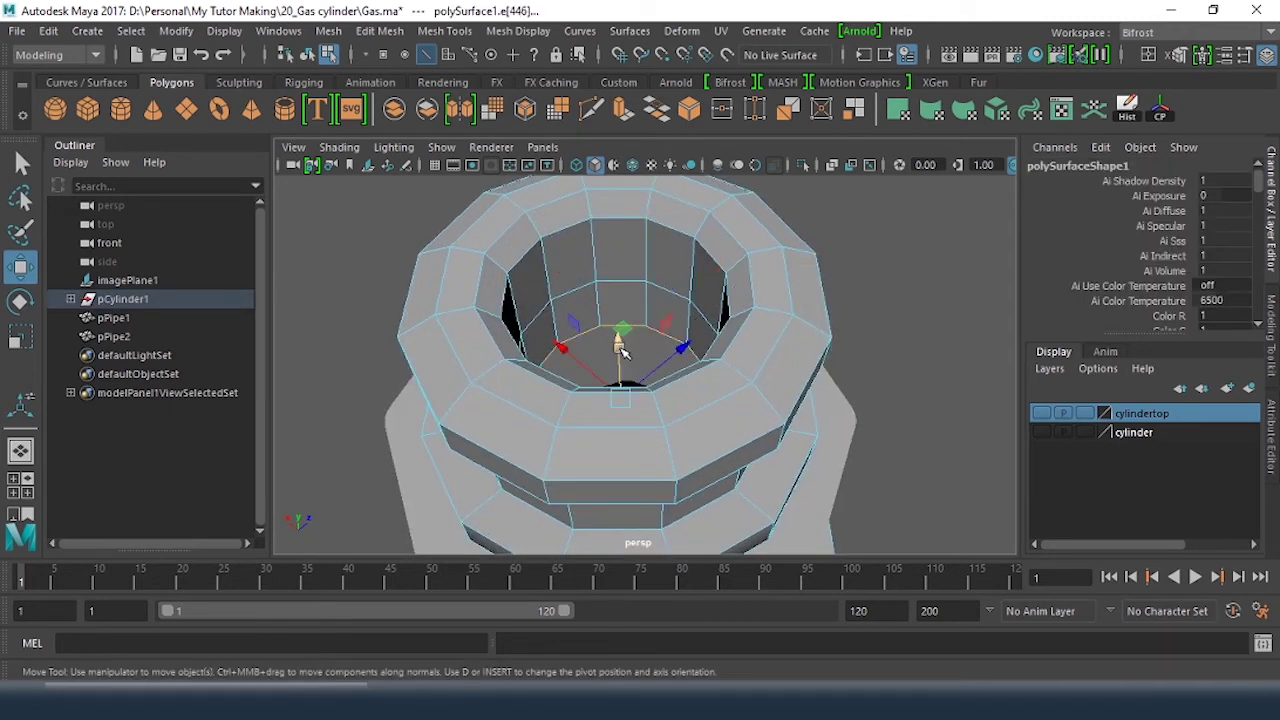
alt+drag(629, 400, 763, 289)
click(806, 291)
scroll(778, 378, down, 3)
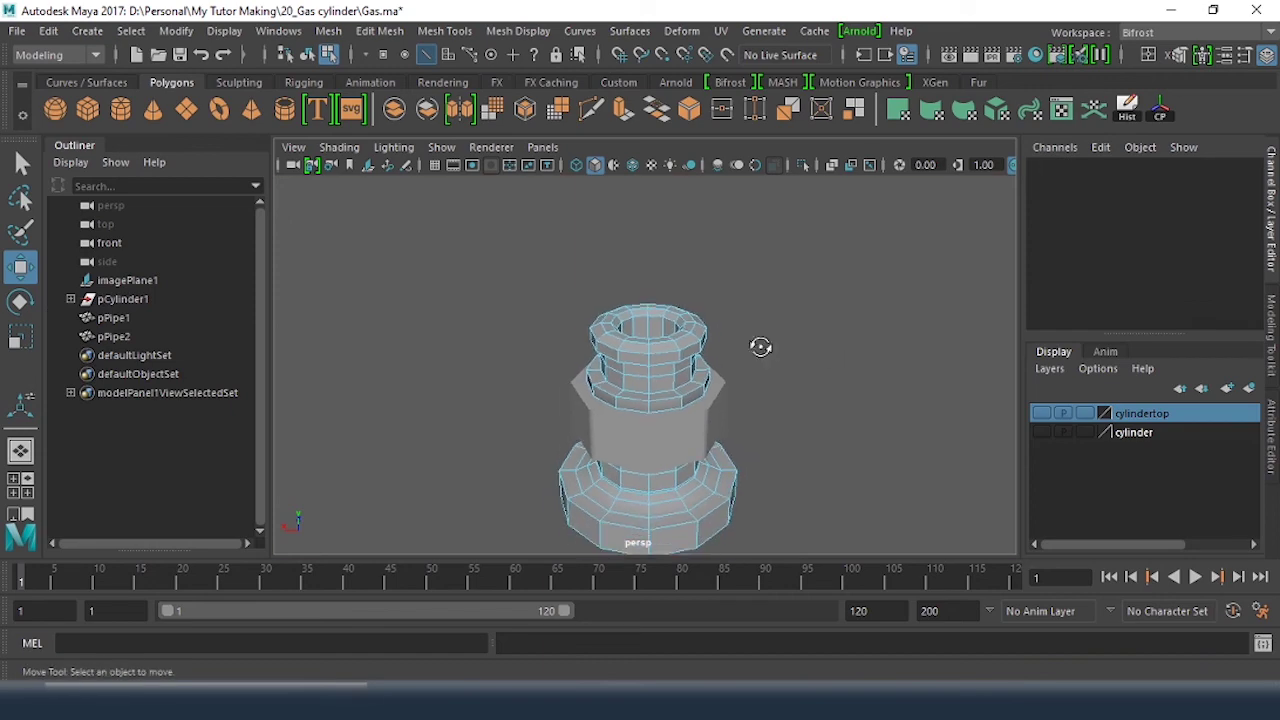
mouse_move(760, 346)
alt+mouse_down()
mouse_move(731, 331)
mouse_move(770, 342)
mouse_move(774, 366)
mouse_move(696, 336)
mouse_move(741, 334)
alt+mouse_up()
scroll(770, 342, down, 3)
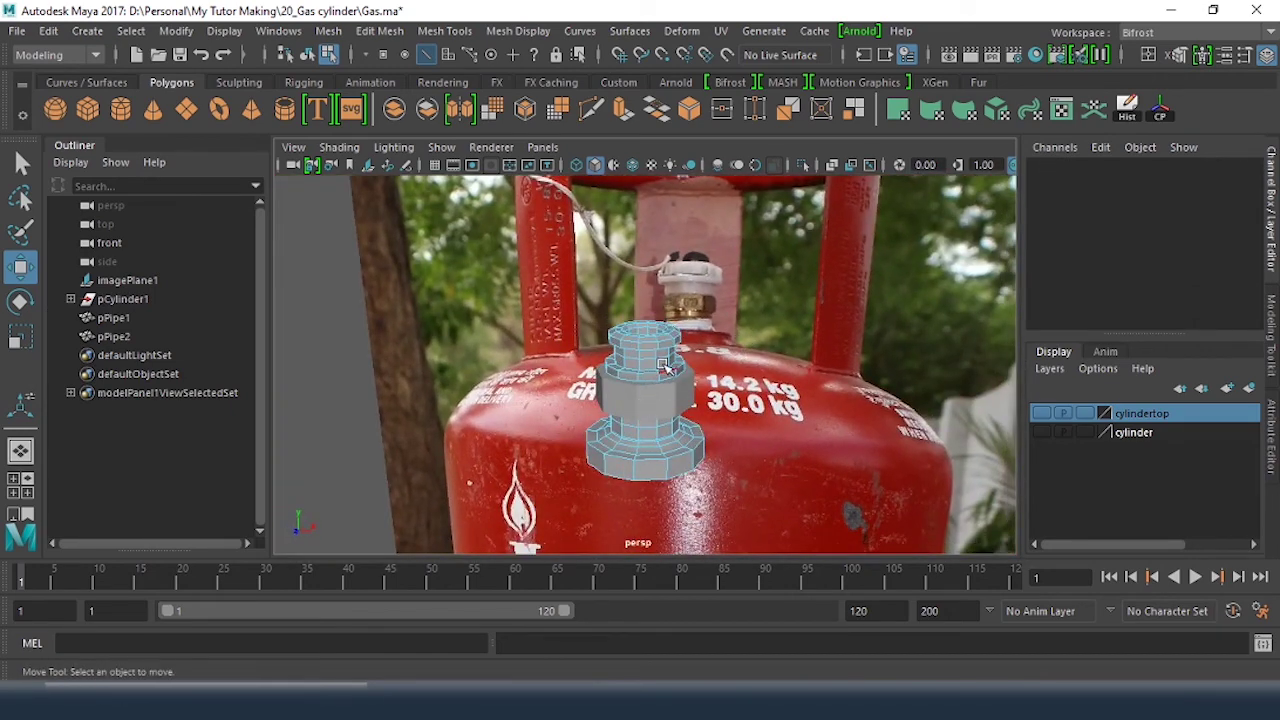
Step: Return the valve piece to object mode and display it with smooth mesh preview
right_drag(650, 356, 750, 131)
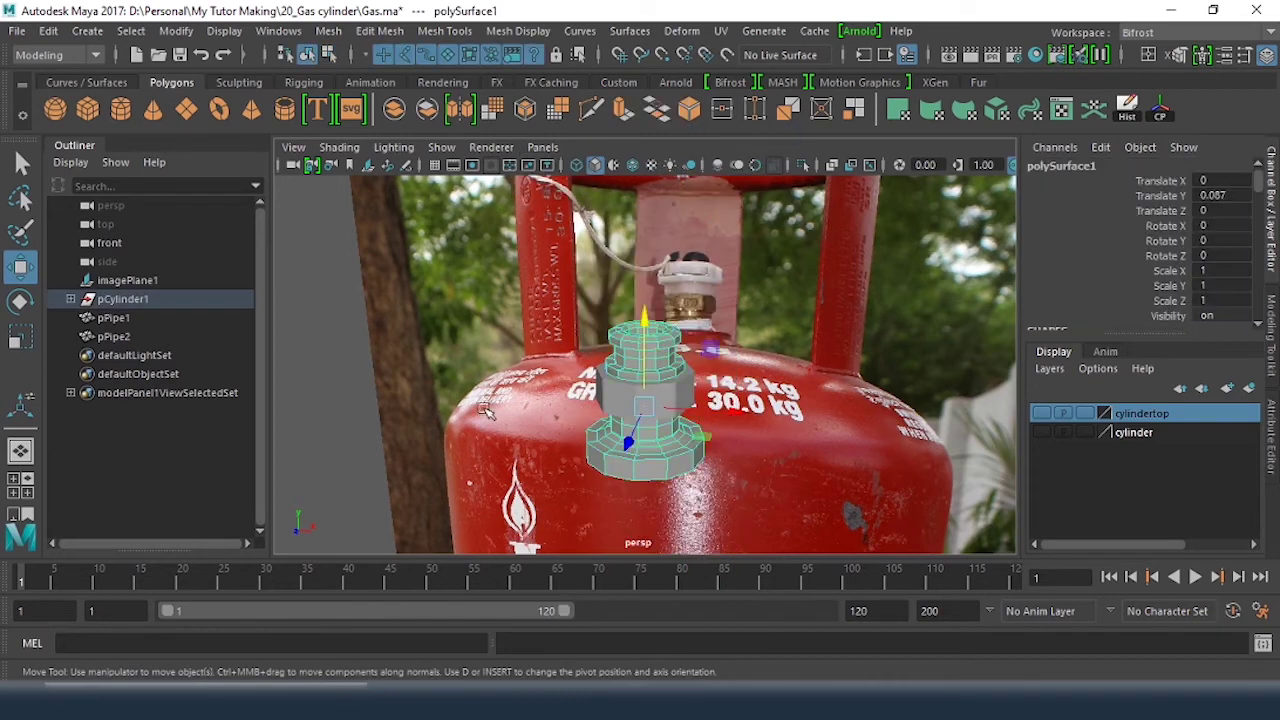
click(343, 353)
alt+drag(580, 401, 645, 342)
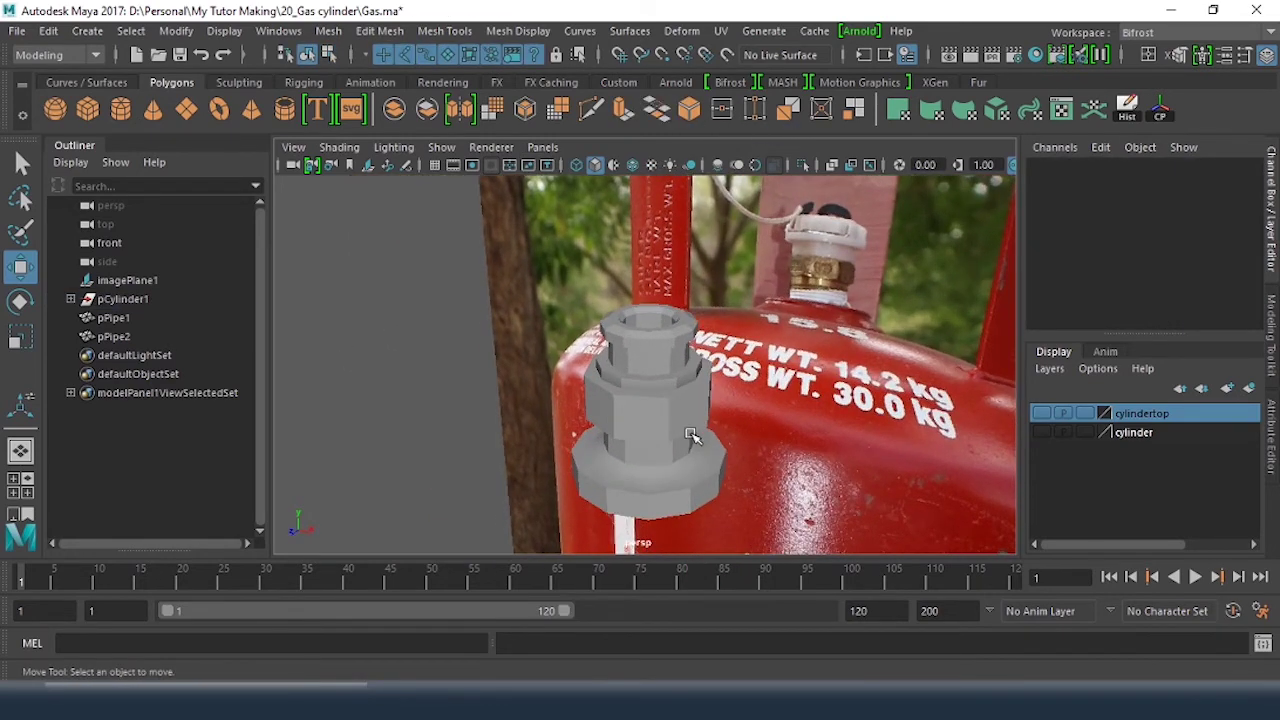
click(647, 342)
key(3)
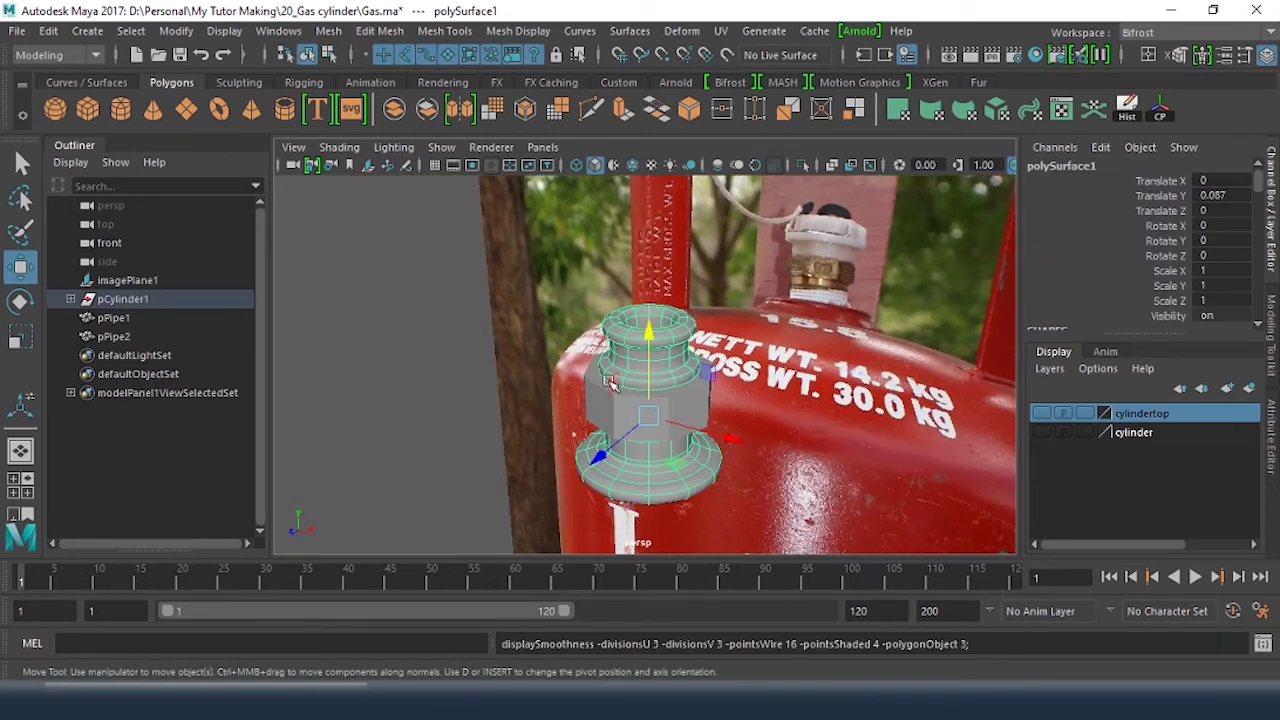
click(414, 344)
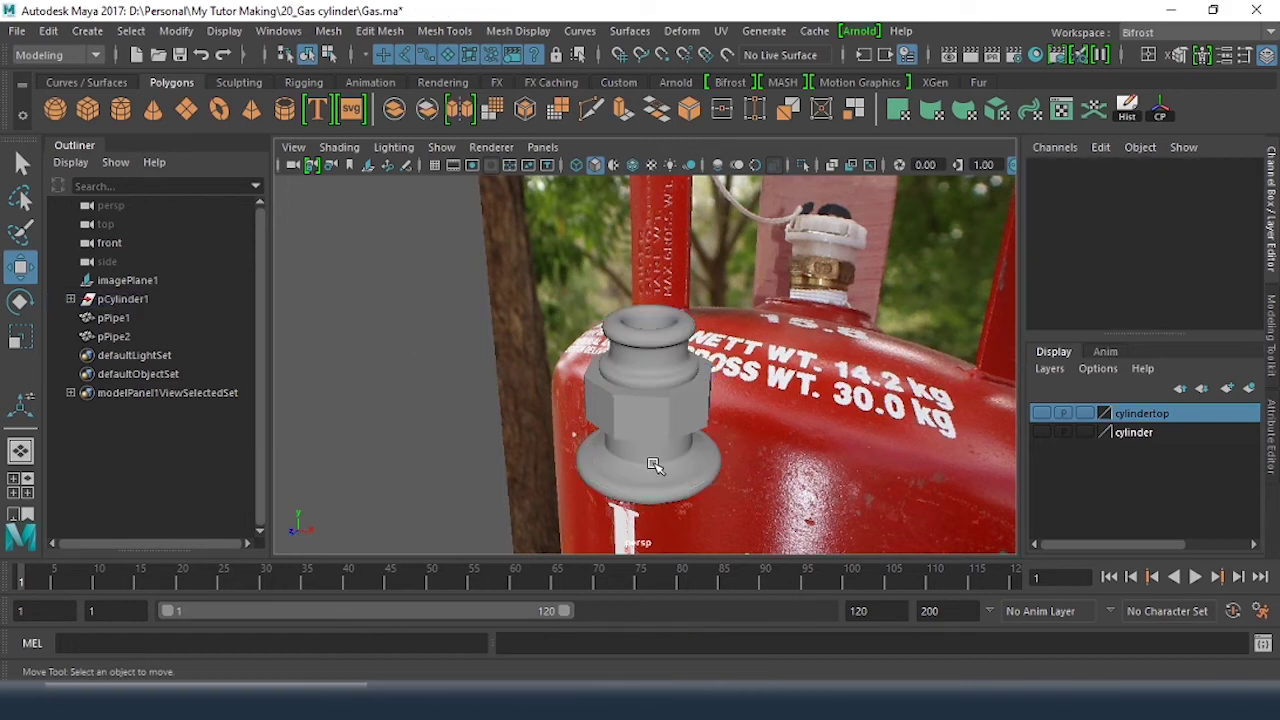
Step: Insert edge loops close to the upper and lower rims of the flange resting on the hexagonal nut
alt+right_drag(622, 465, 737, 402)
click(697, 405)
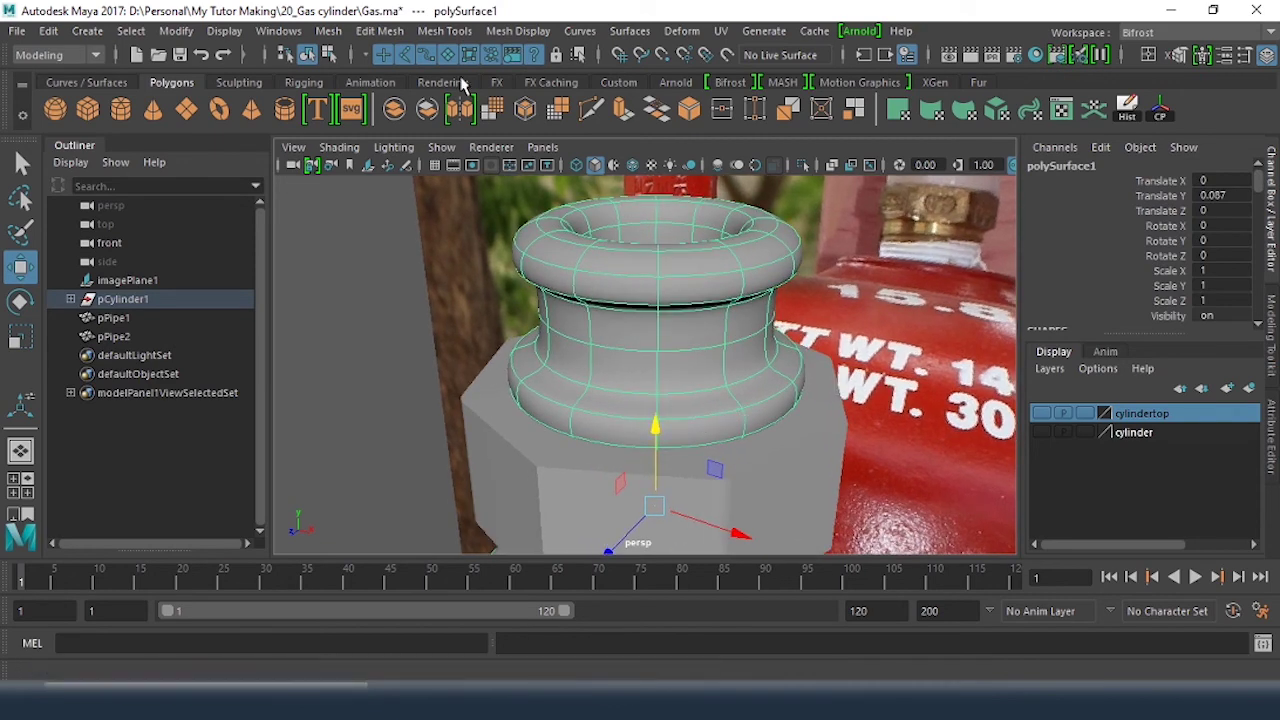
click(452, 32)
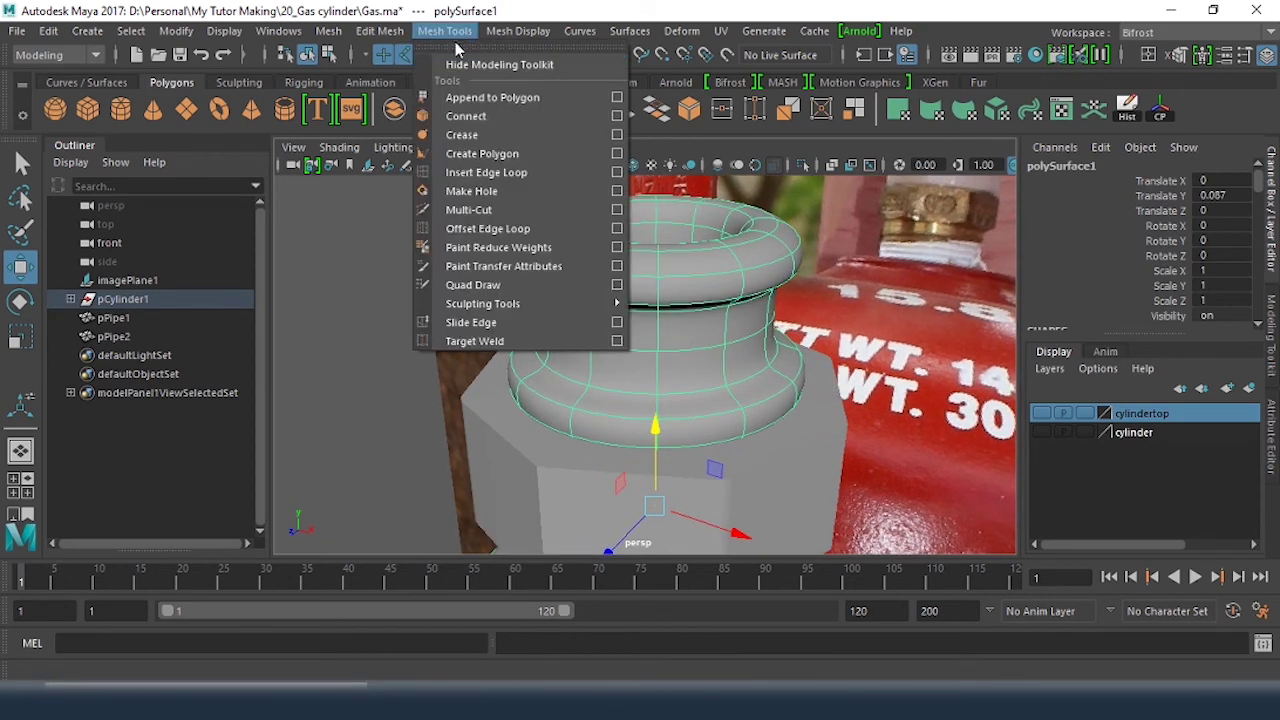
click(488, 172)
alt+right_drag(763, 338, 820, 360)
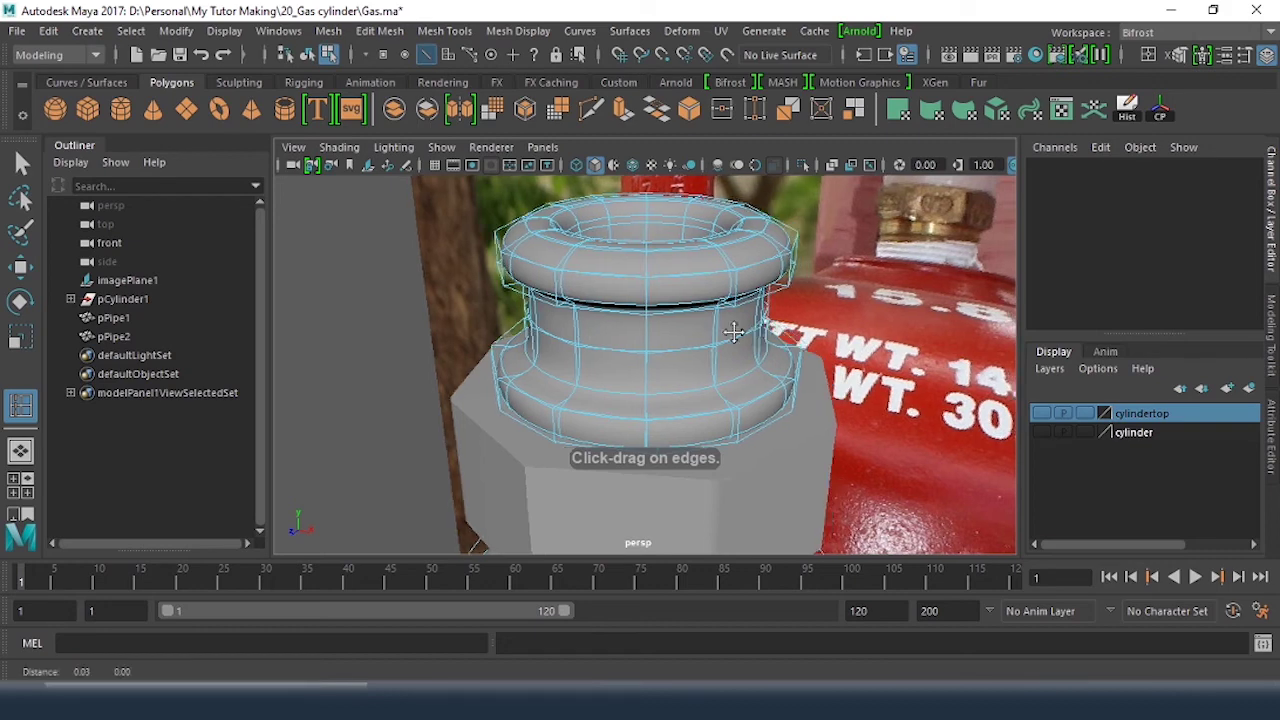
alt+middle_drag(838, 368, 763, 331)
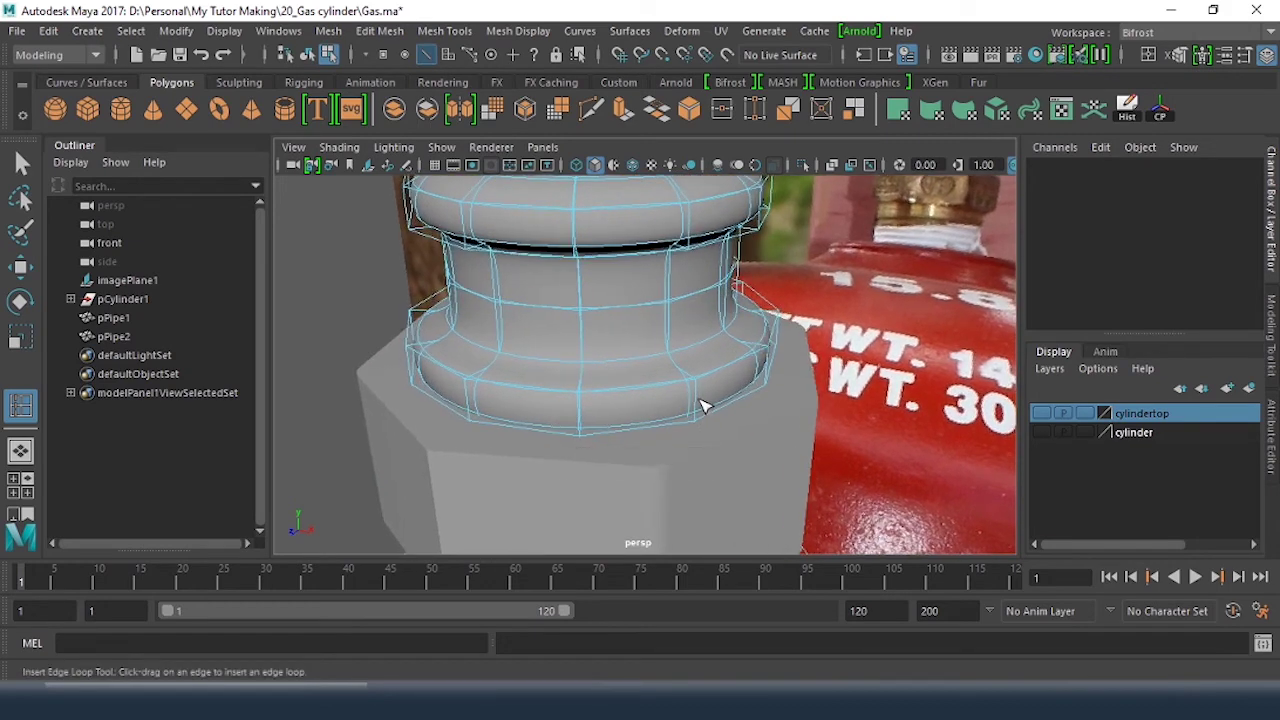
mouse_move(700, 402)
mouse_down()
mouse_move(703, 418)
mouse_move(683, 413)
mouse_up()
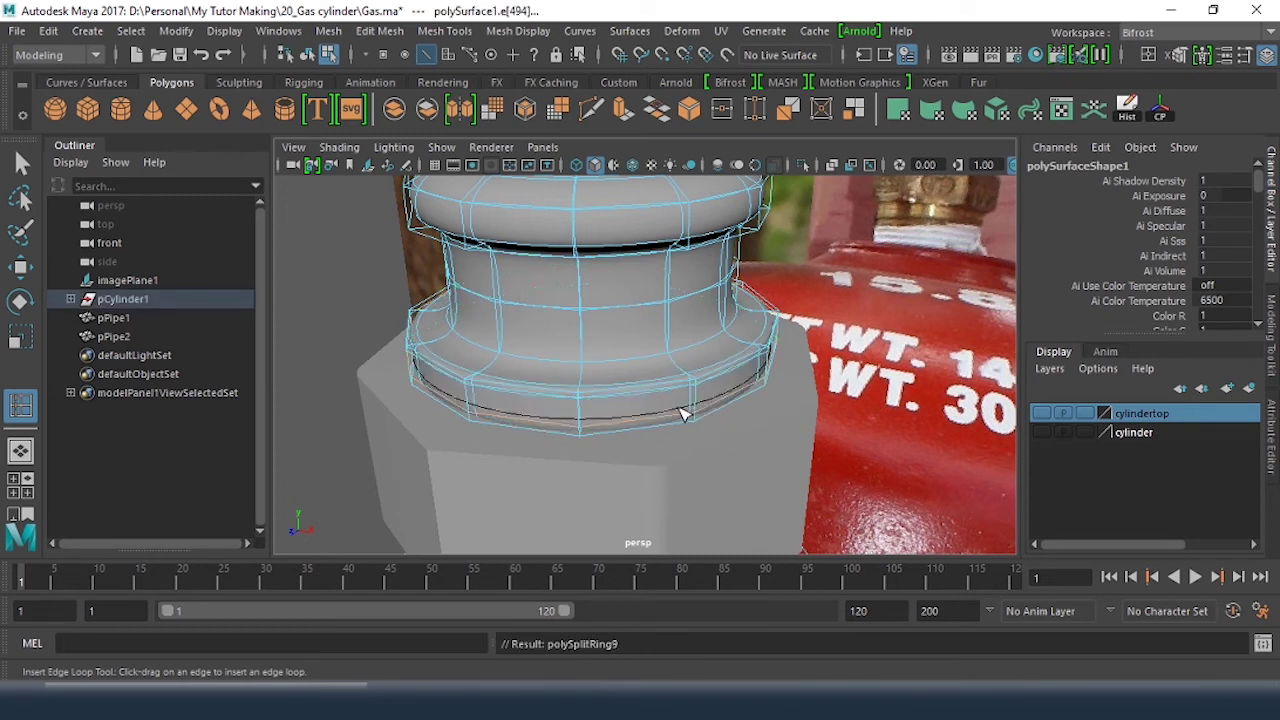
Step: Insert edge loops around the neck and upper collar, replacing the last one with a loop near the collar's upper outer edge
drag(672, 338, 560, 291)
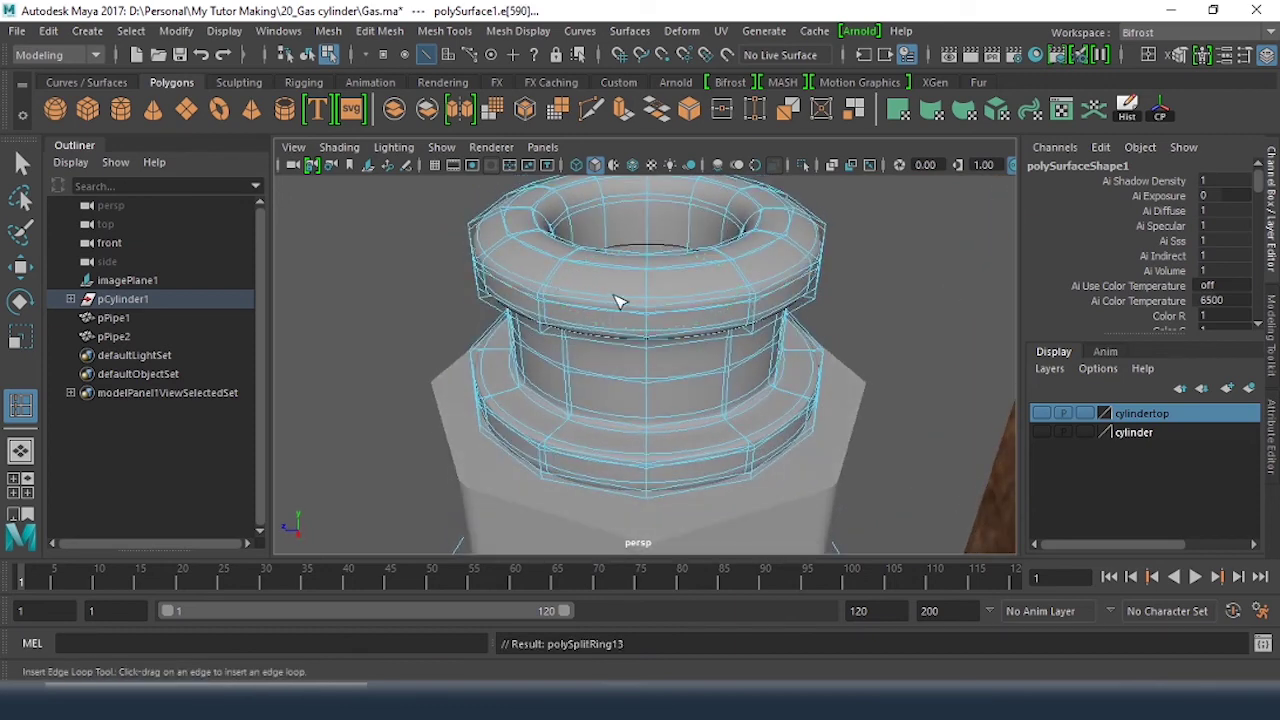
key(ctrl+z)
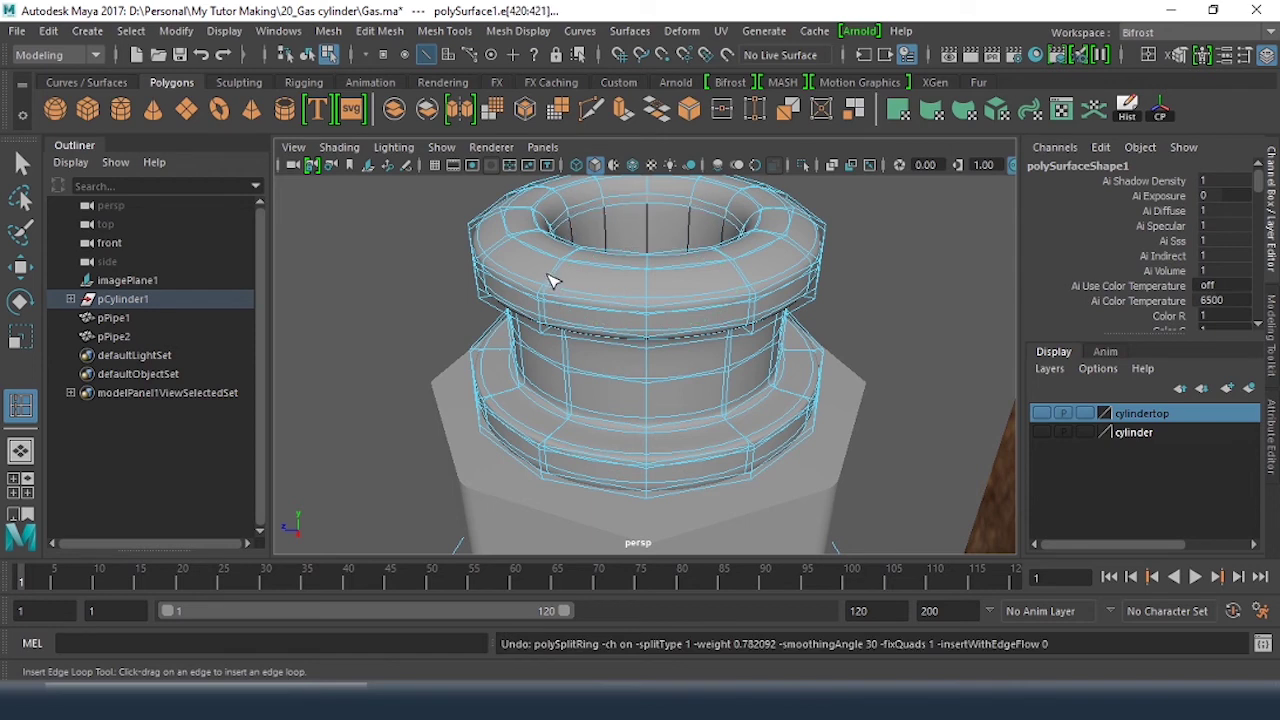
drag(755, 287, 748, 303)
key(w)
key(3)
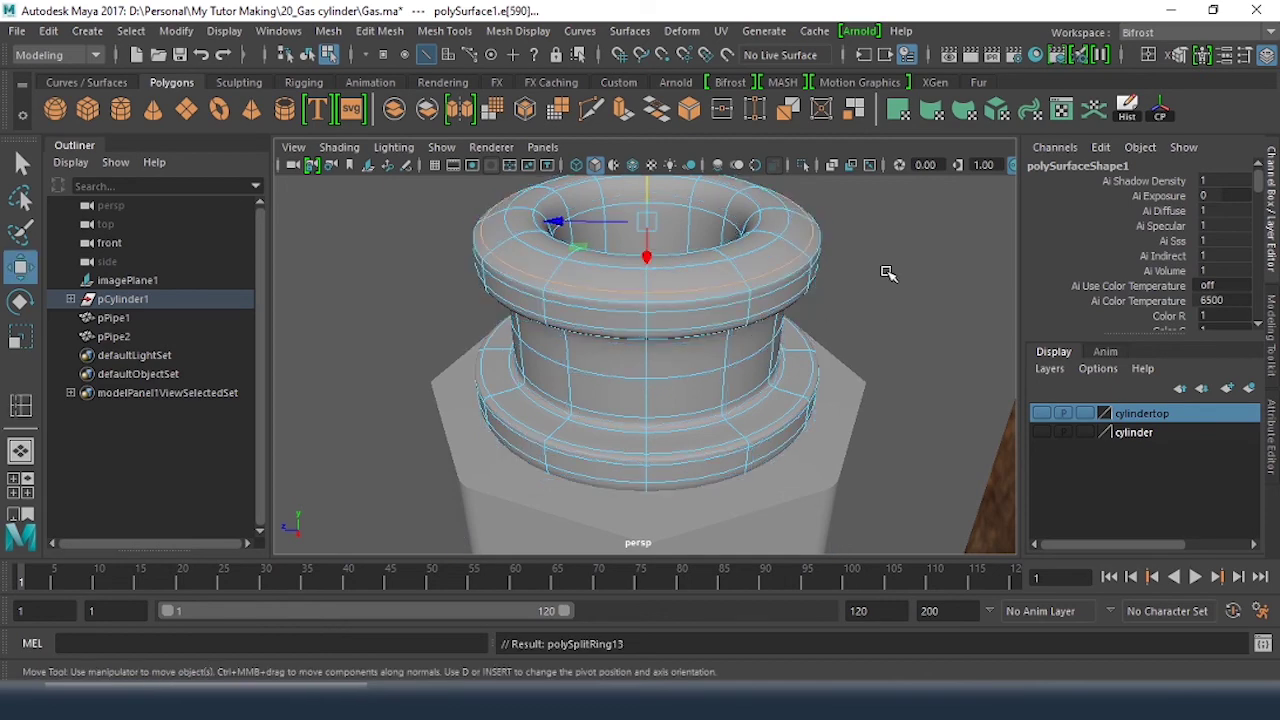
Step: Return the valve piece to object mode and deselect it to view the whole smoothed part against the reference photo
click(887, 272)
right_click(660, 320)
right_drag(660, 320, 766, 138)
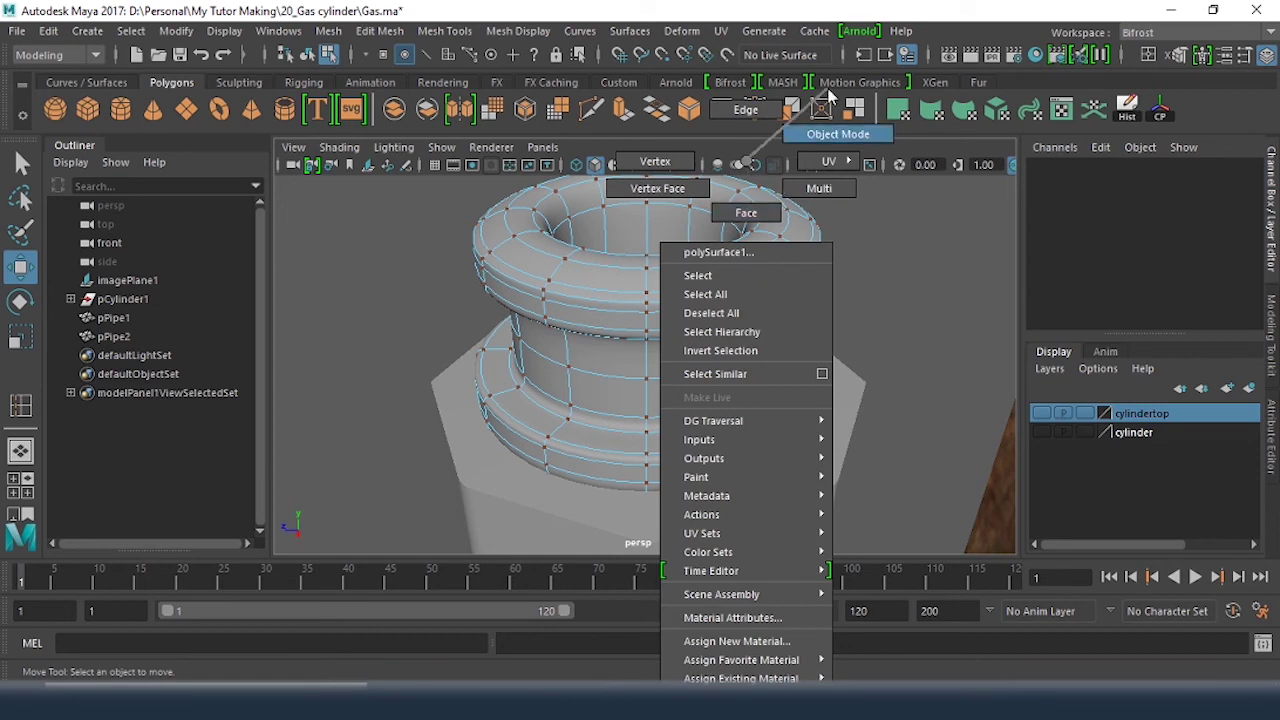
right_drag(828, 93, 830, 96)
click(820, 291)
alt+right_drag(763, 287, 555, 284)
alt+drag(555, 284, 583, 362)
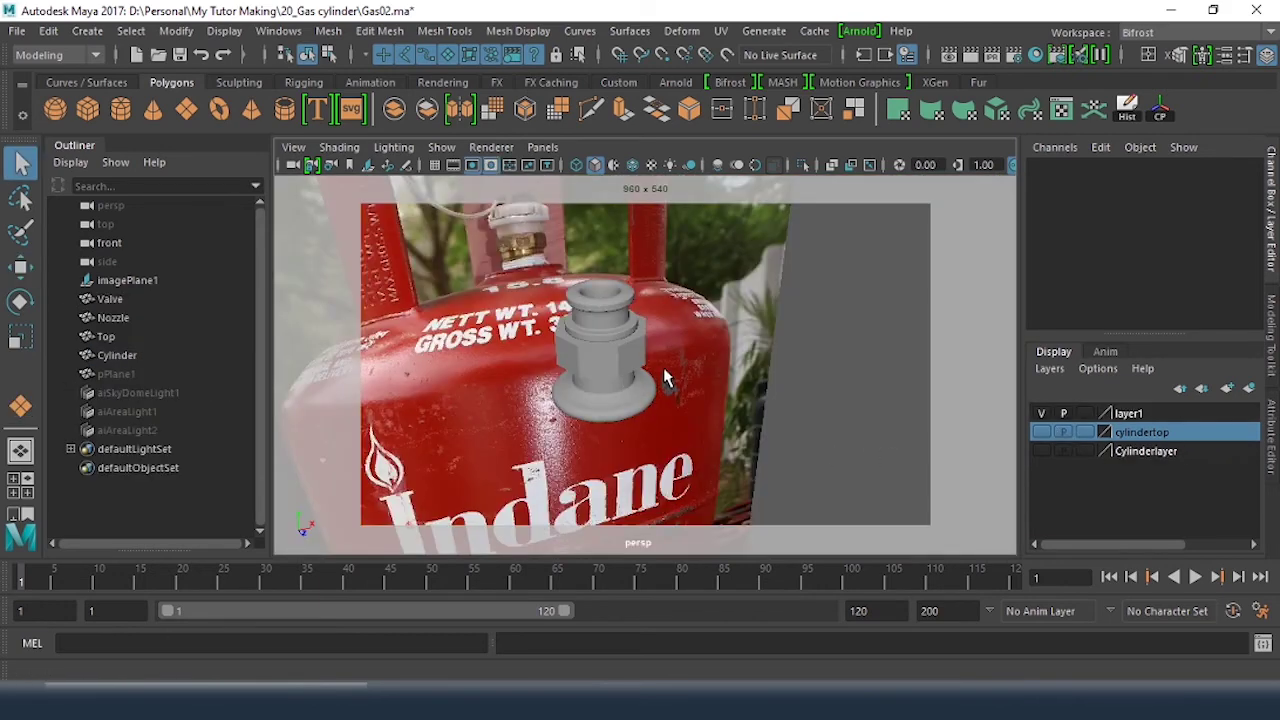
Step: Make the cylindertop and Cylinderlayer display layers visible around the valve
alt+drag(667, 378, 619, 356)
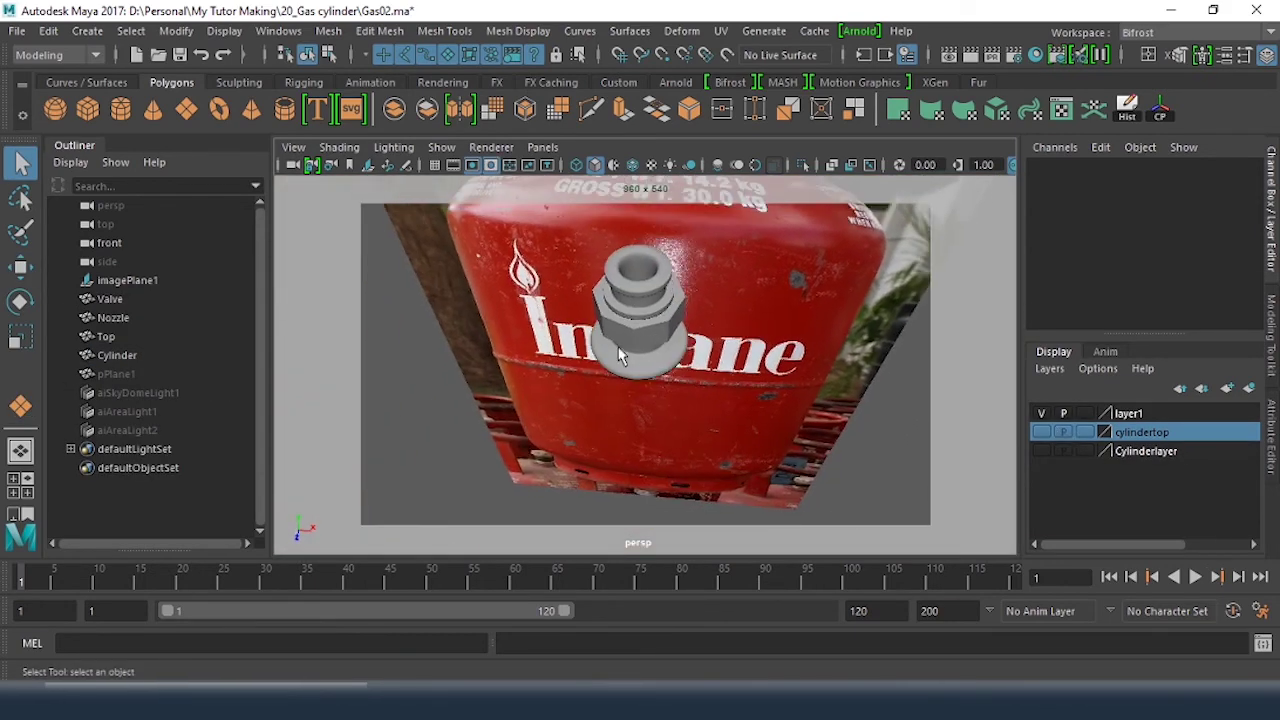
scroll(619, 356, up, 3)
alt+middle_drag(619, 356, 605, 373)
click(1041, 434)
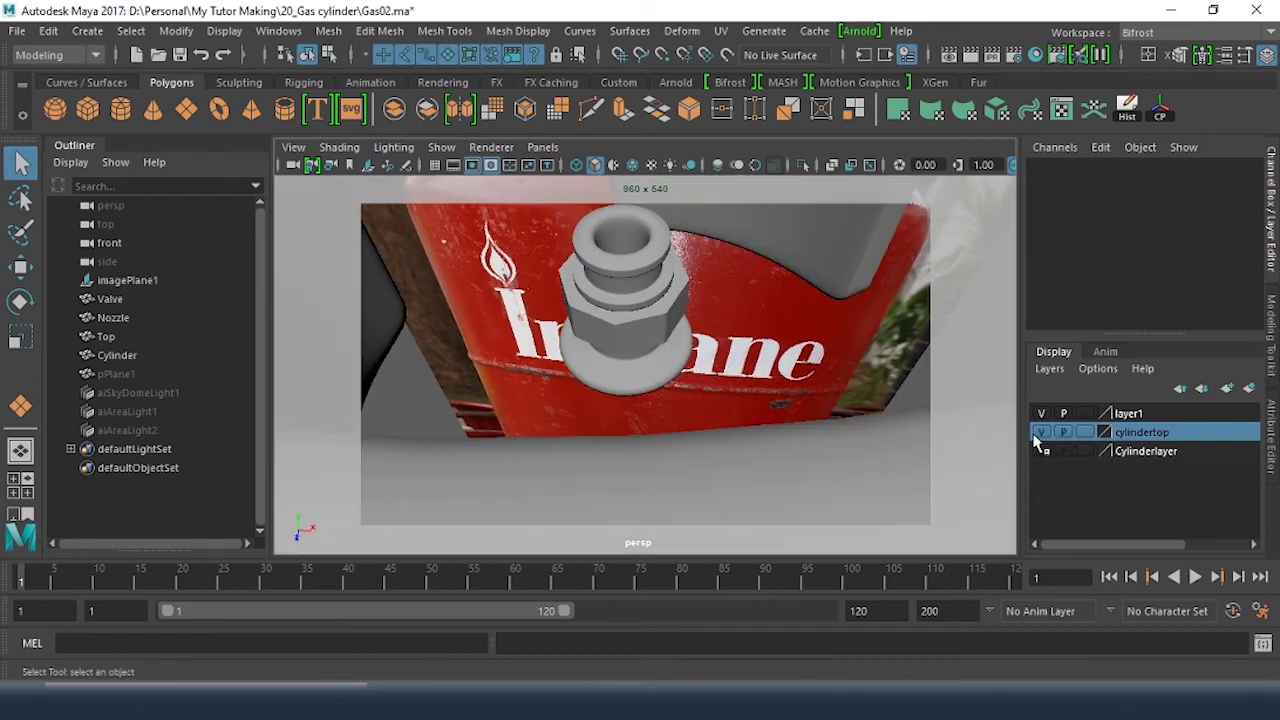
click(1042, 453)
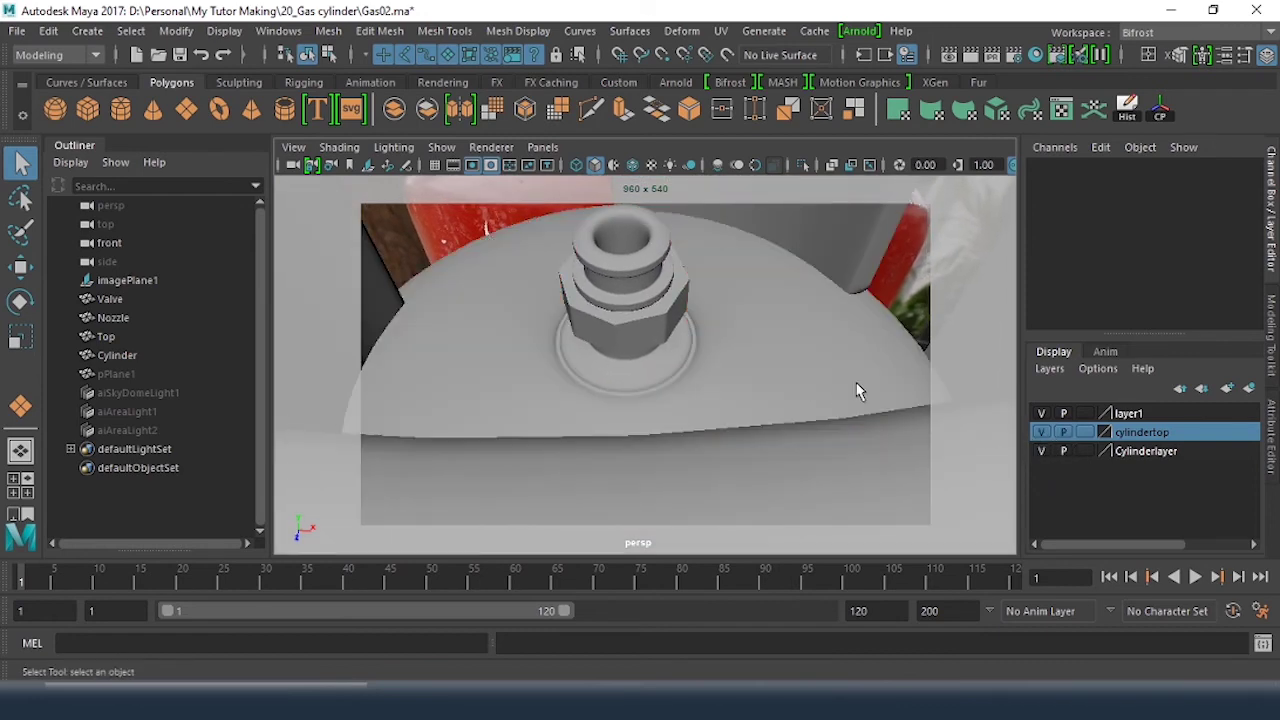
Step: Hide layer1, which holds the reference photo, with the whole cylinder in view
alt+right_drag(855, 382, 662, 335)
alt+drag(662, 335, 699, 369)
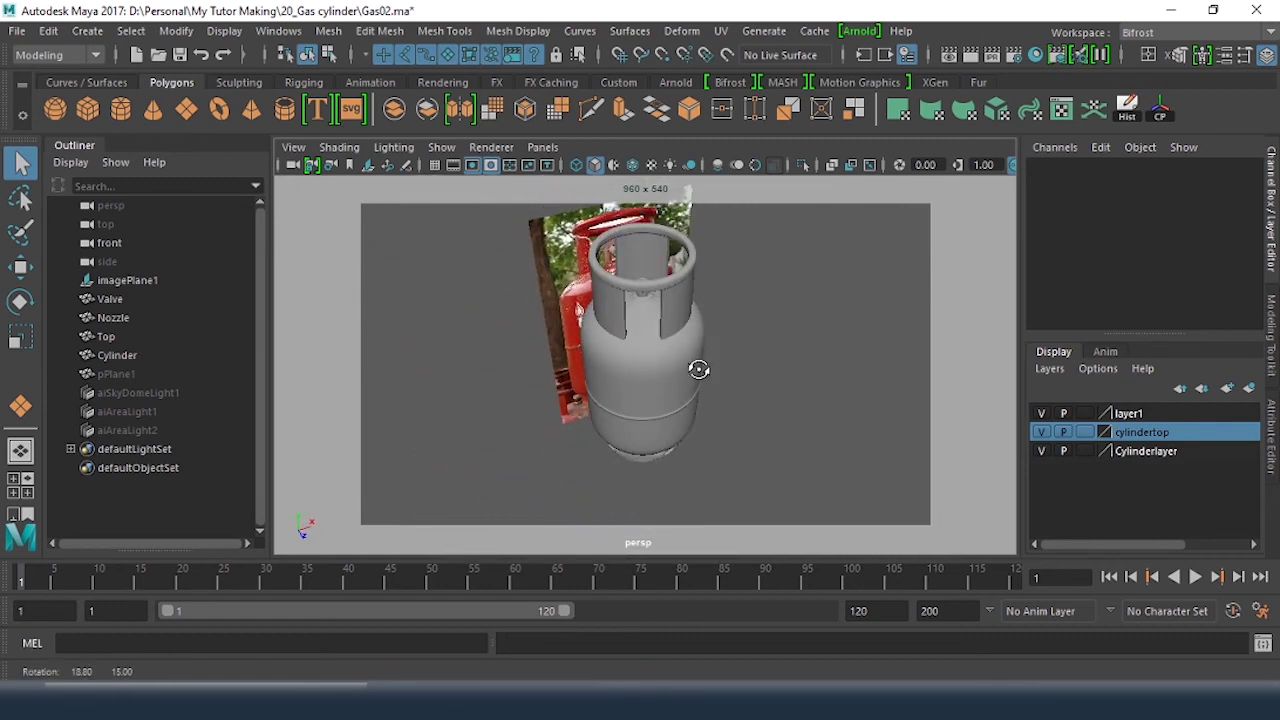
click(1041, 413)
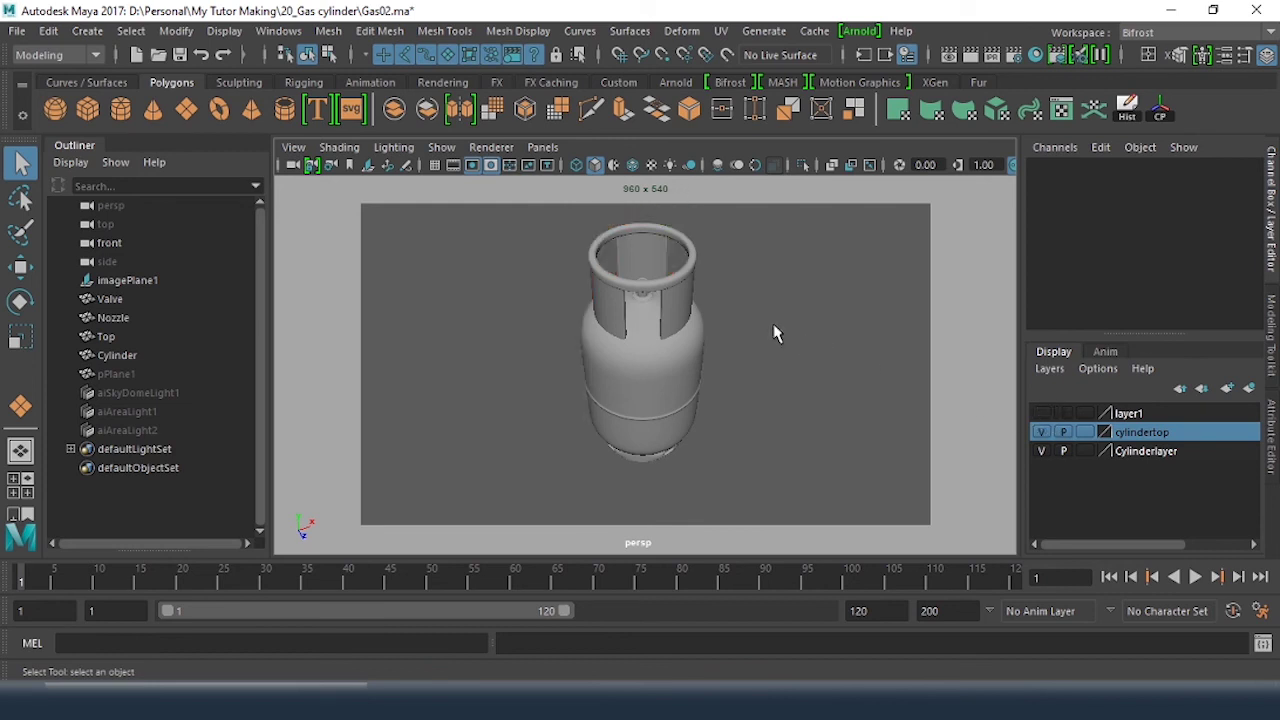
Step: Inspect the complete gas cylinder model from several angles and distances, including its red-coloured version
alt+drag(775, 333, 782, 270)
alt+drag(840, 363, 670, 348)
alt+drag(760, 354, 706, 357)
alt+drag(813, 362, 768, 364)
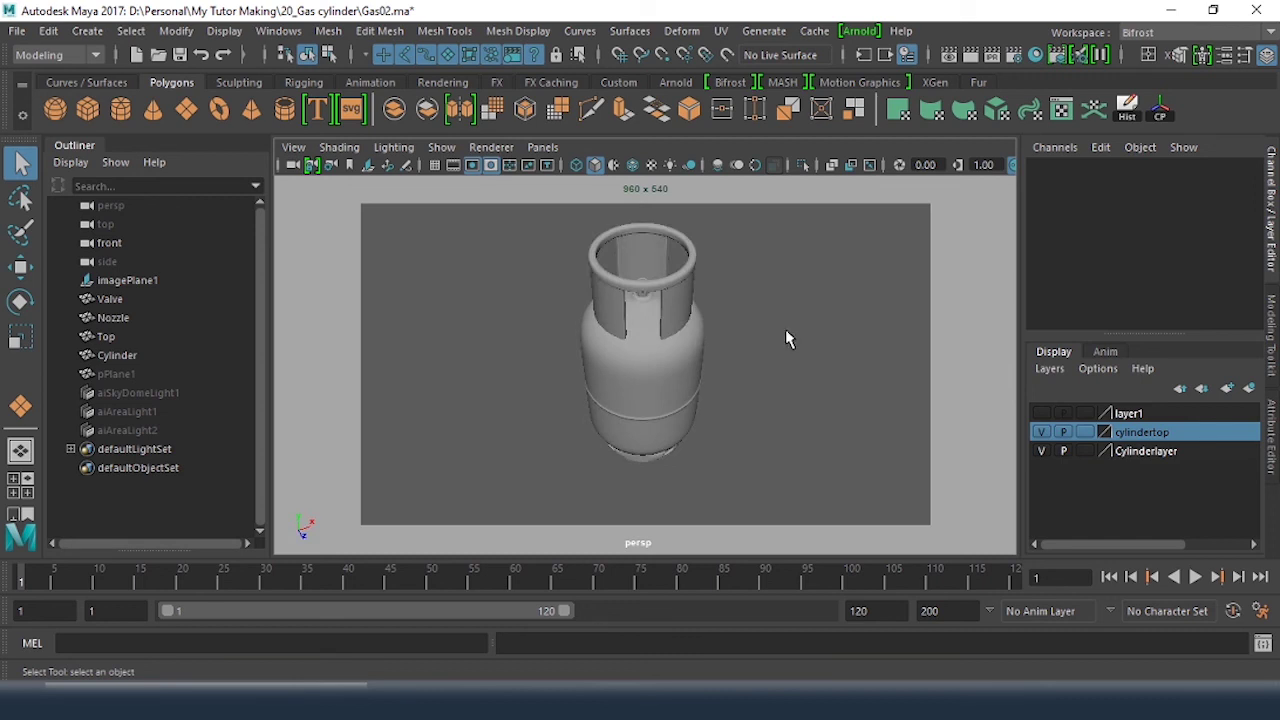
alt+drag(785, 339, 782, 270)
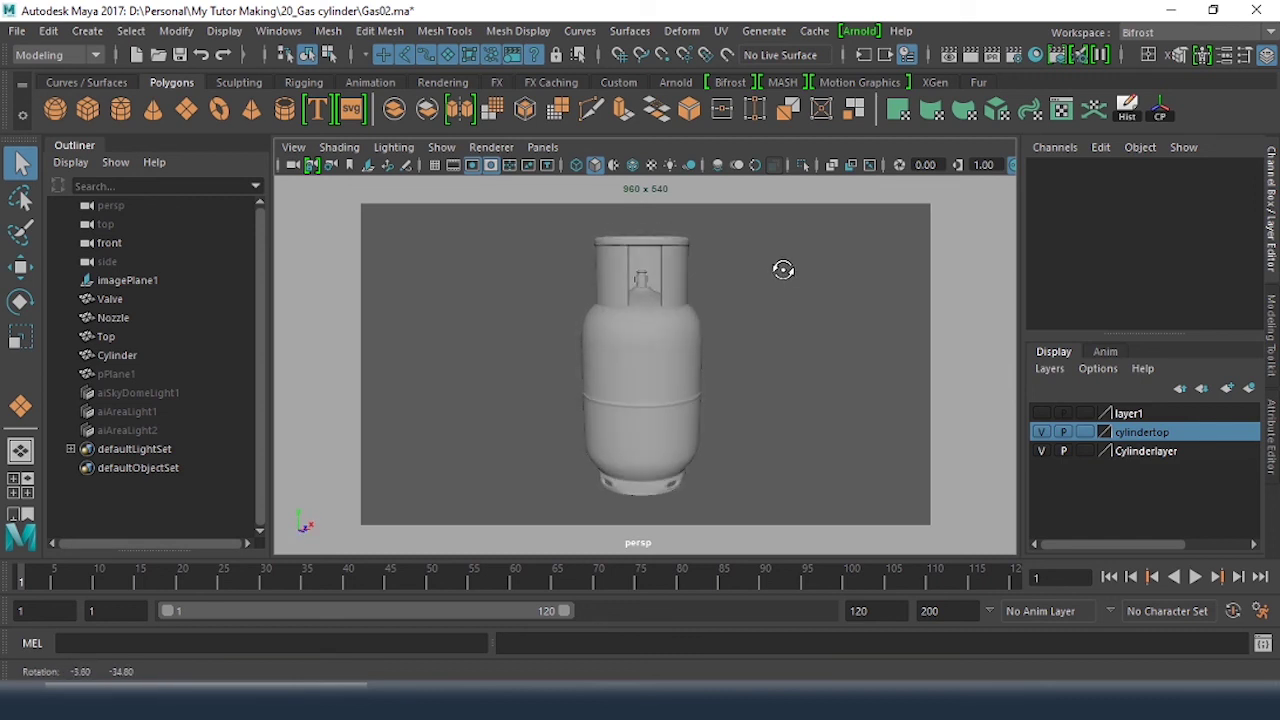
alt+drag(840, 364, 712, 358)
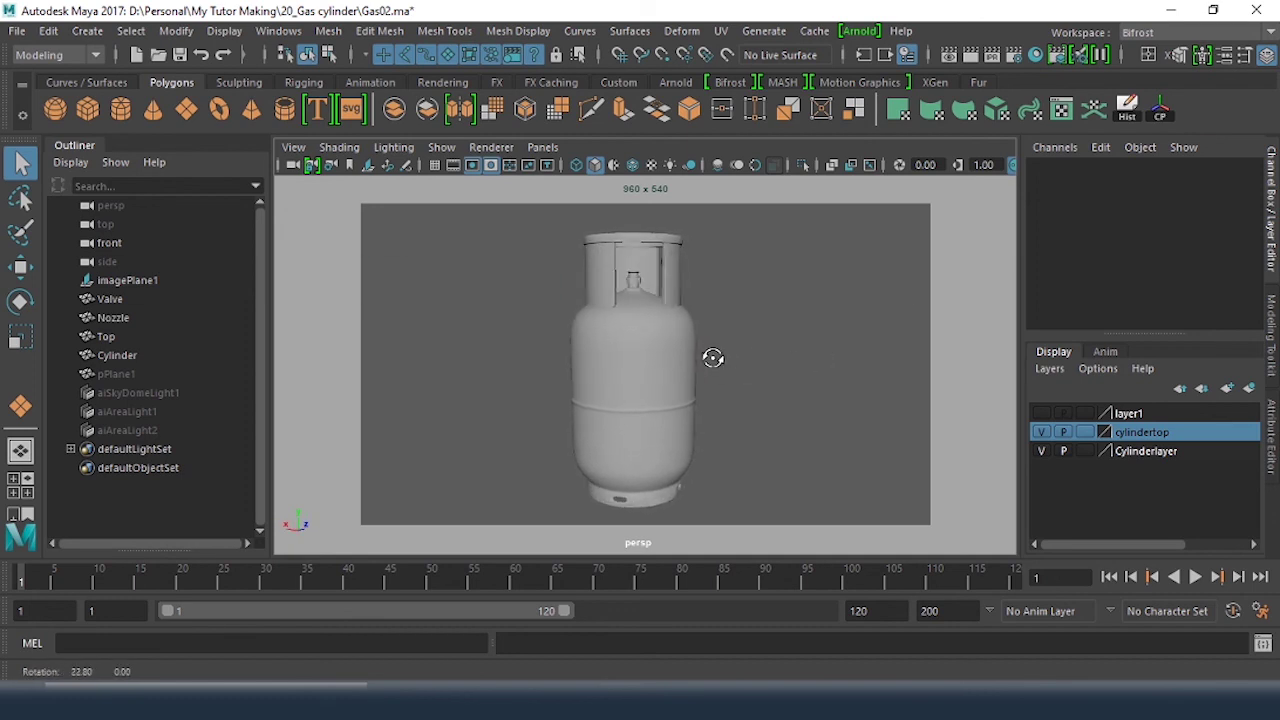
alt+drag(792, 366, 768, 364)
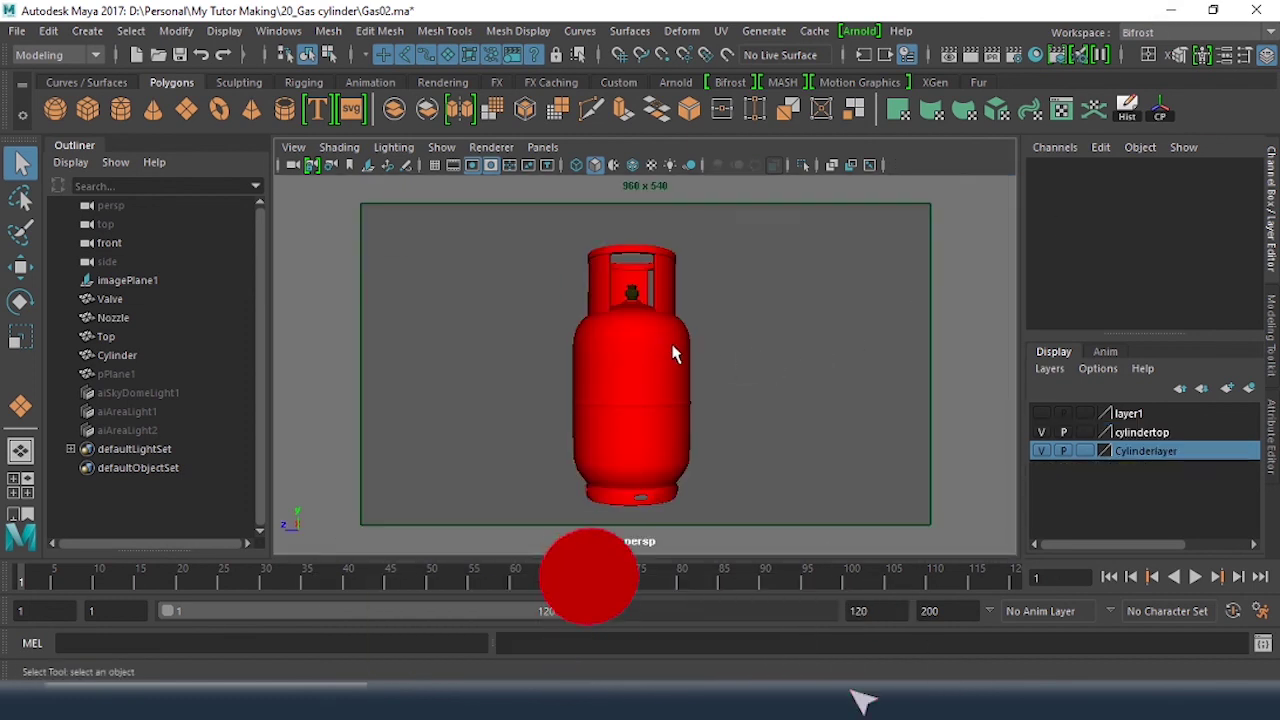
alt+drag(674, 349, 720, 380)
scroll(719, 360, down, 4)
scroll(711, 394, down, 4)
scroll(720, 383, up, 4)
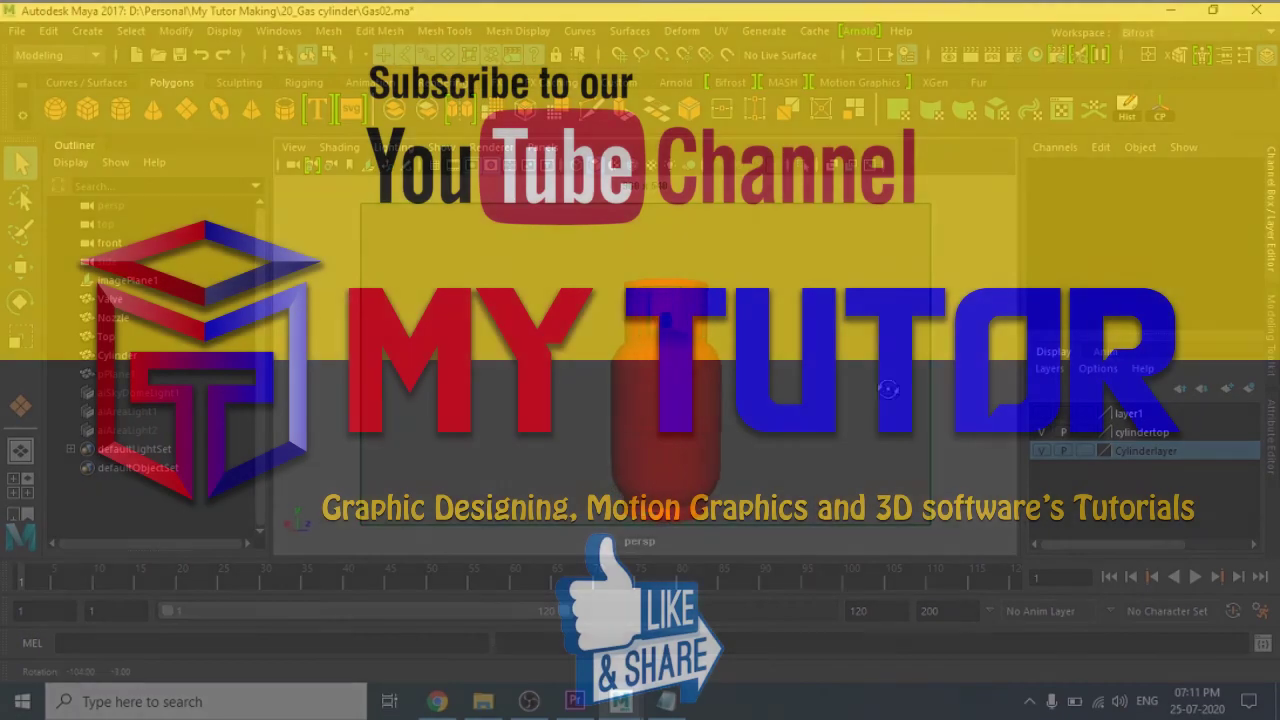